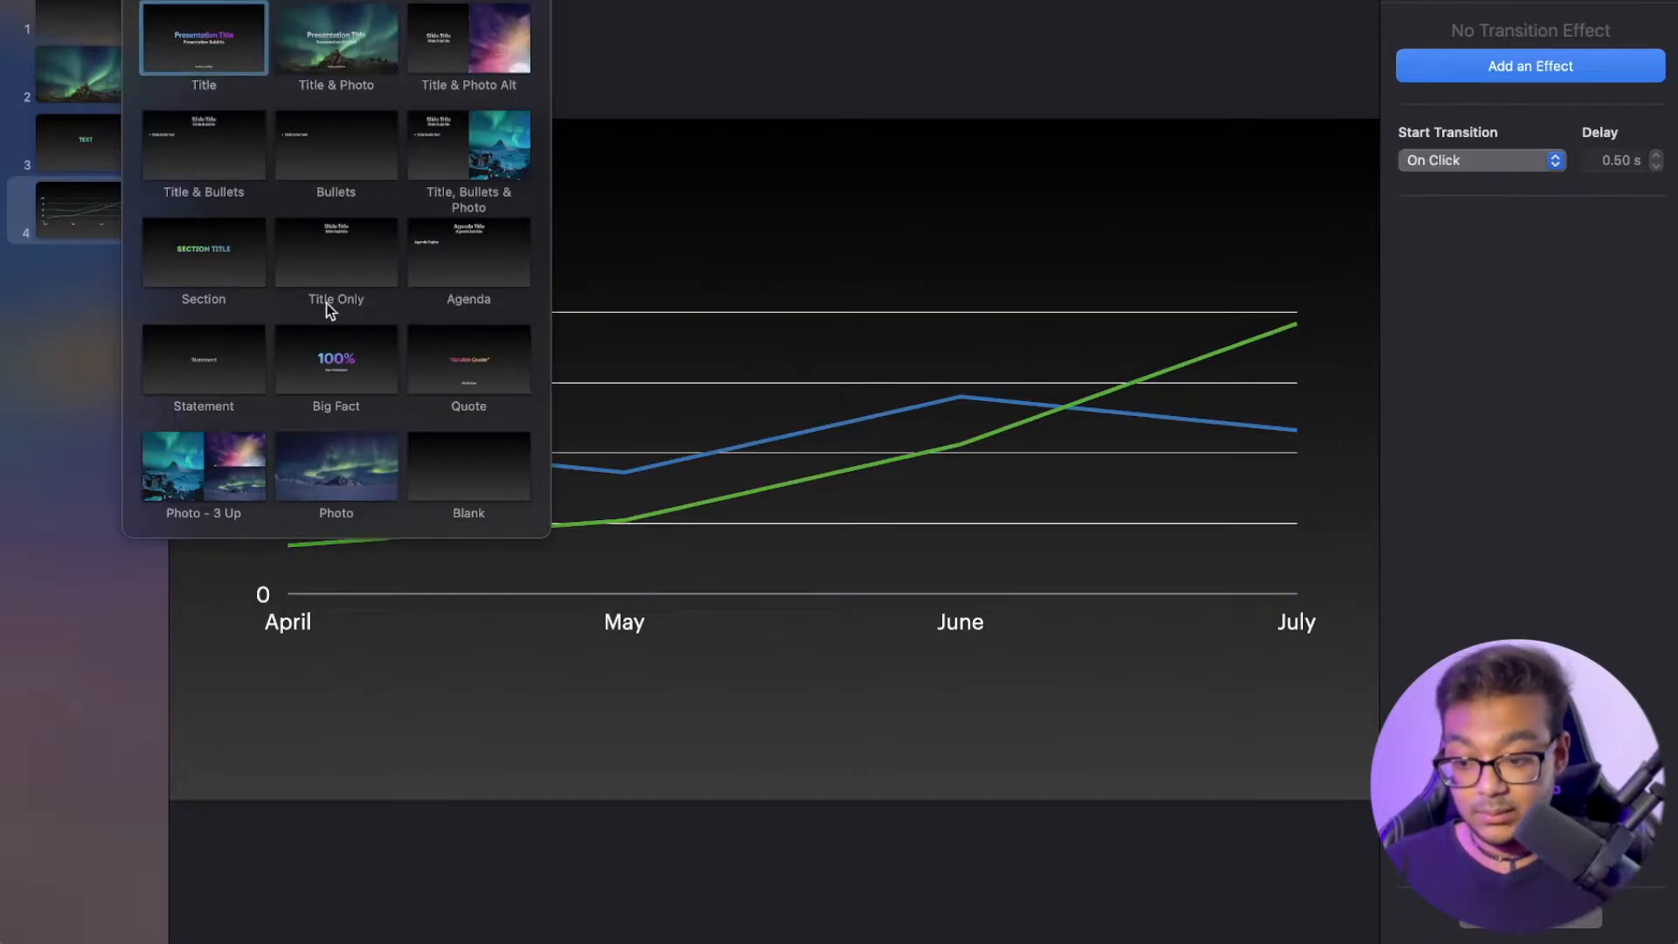
Add a Blank slide after slide 4 and insert an interactive horizontal bar chart on it
{"action": "left_click", "coordinate": [521, 504]}
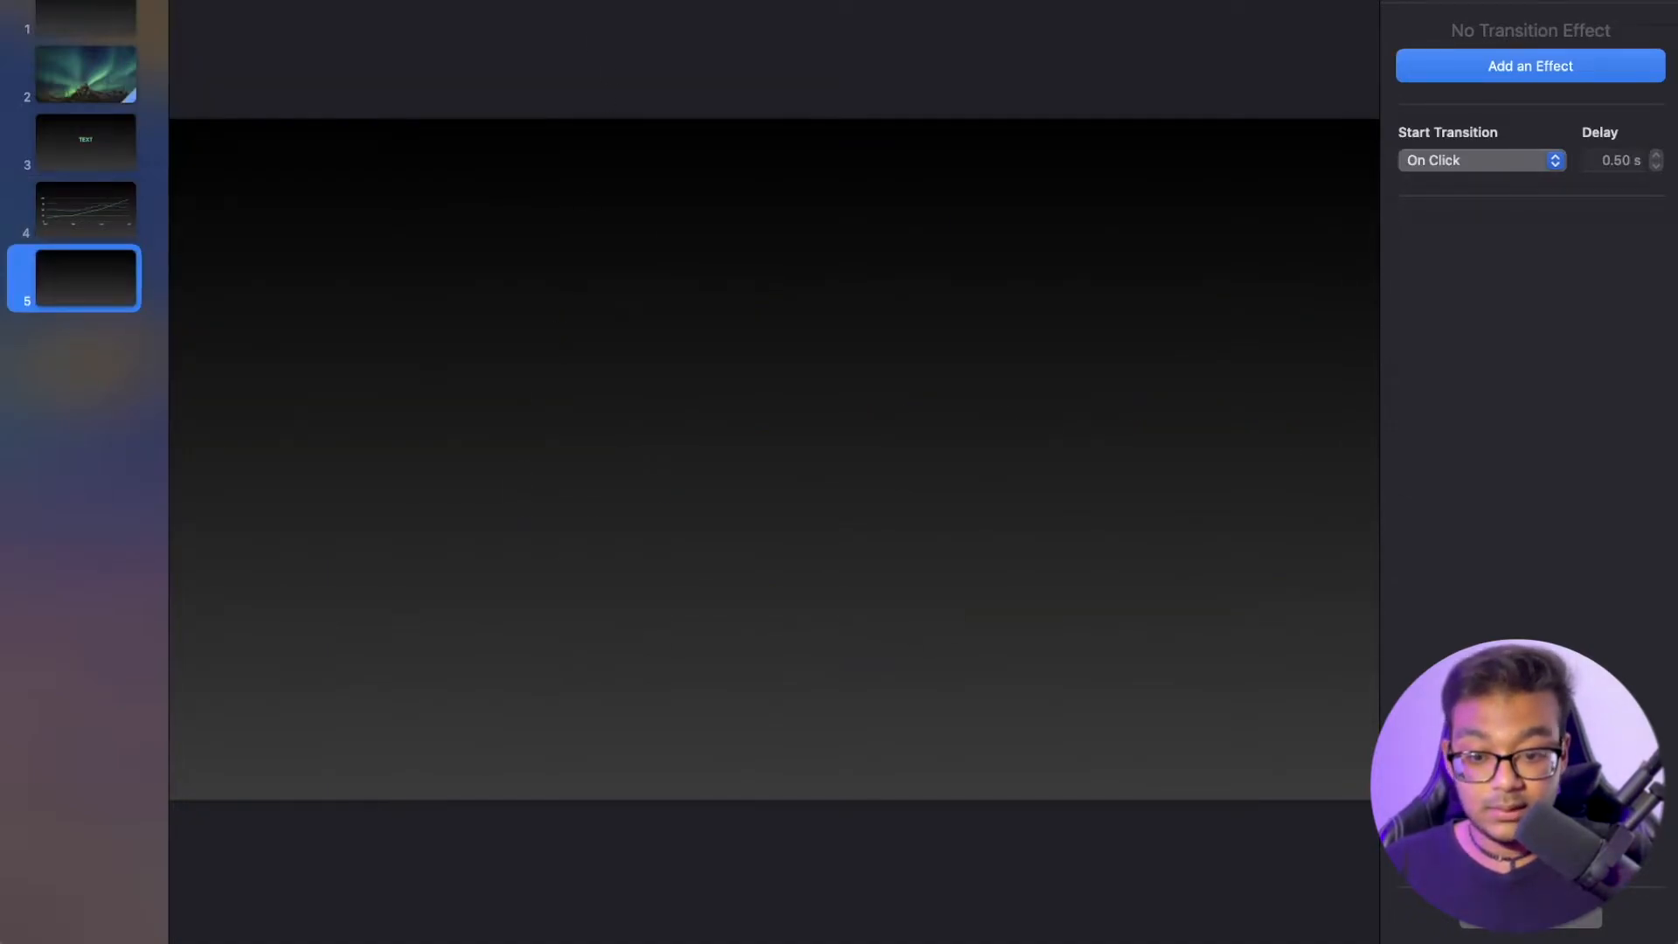
{"action": "left_click", "coordinate": [809, 1]}
{"action": "left_click", "coordinate": [884, 4]}
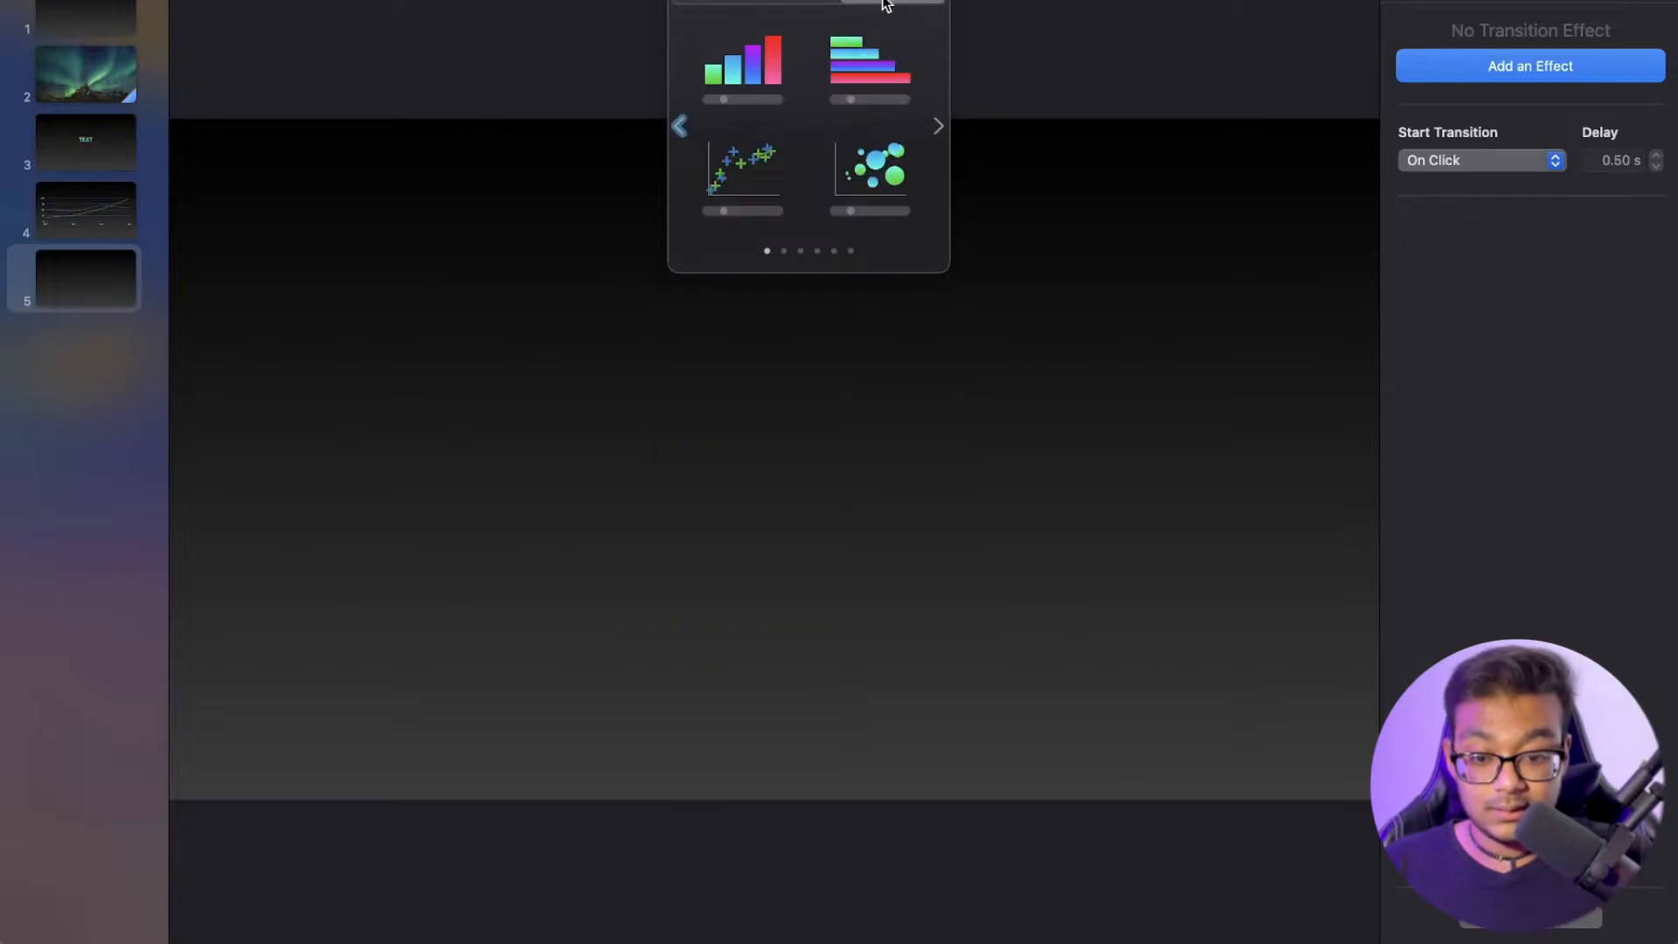
{"action": "left_click", "coordinate": [857, 45]}
Move the bar chart near the slide's centre and widen it to span most of the slide, keeping it on April
{"action": "left_click_drag", "start_coordinate": [1056, 627], "coordinate": [814, 591]}
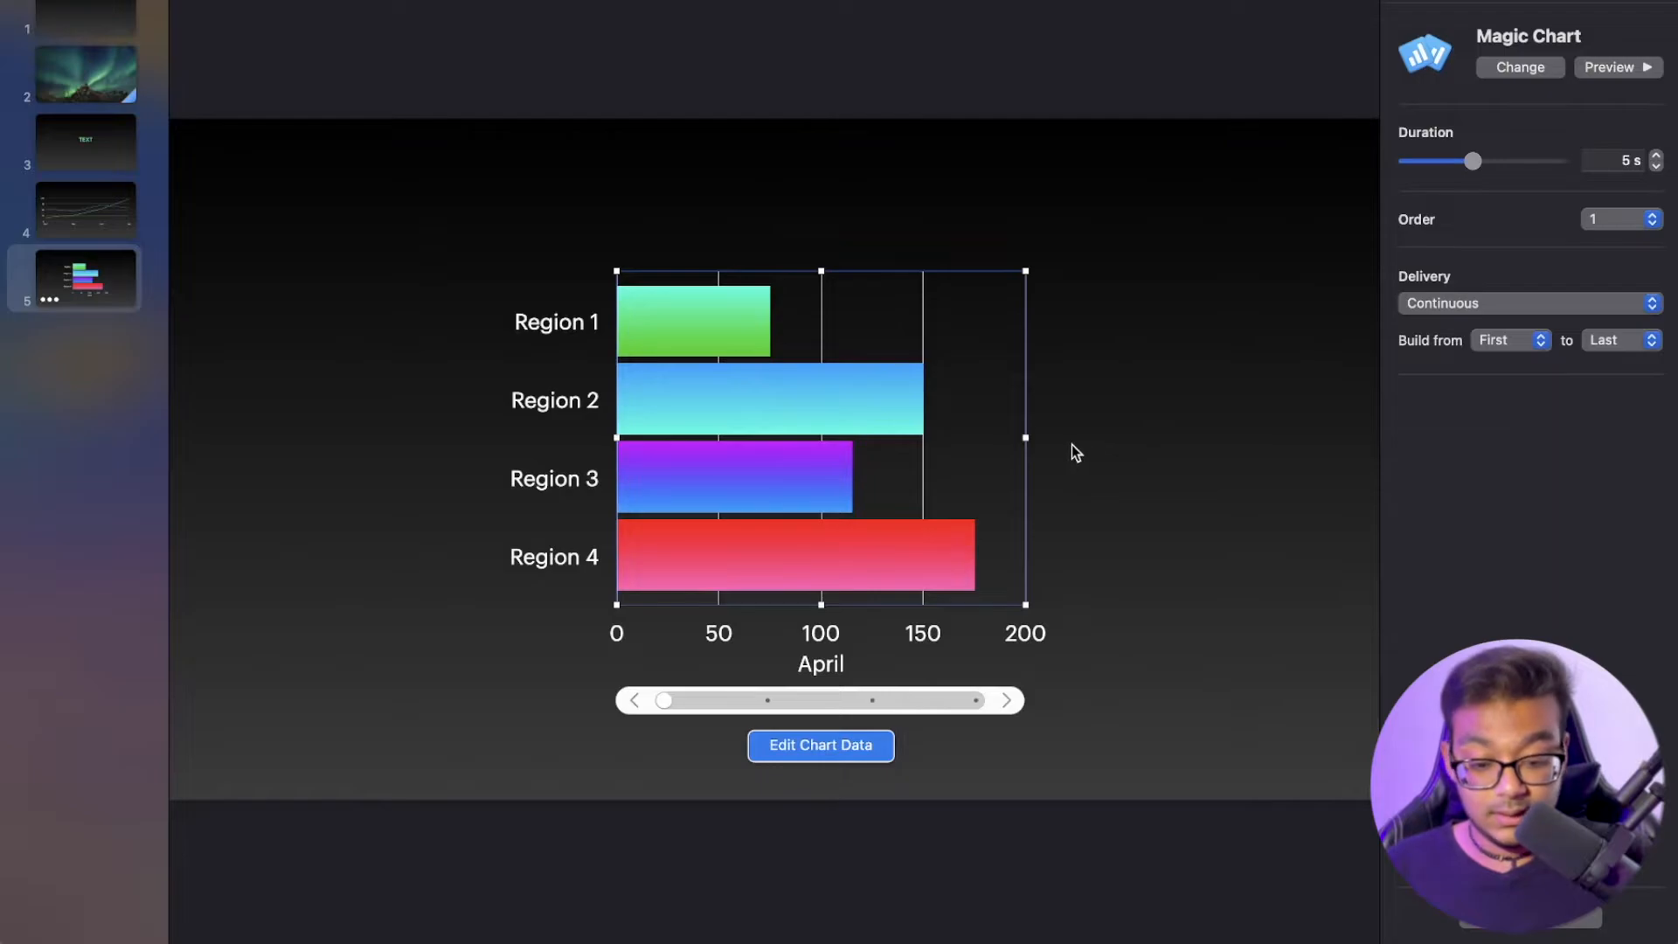
{"action": "left_click_drag", "start_coordinate": [1022, 438], "coordinate": [1303, 437]}
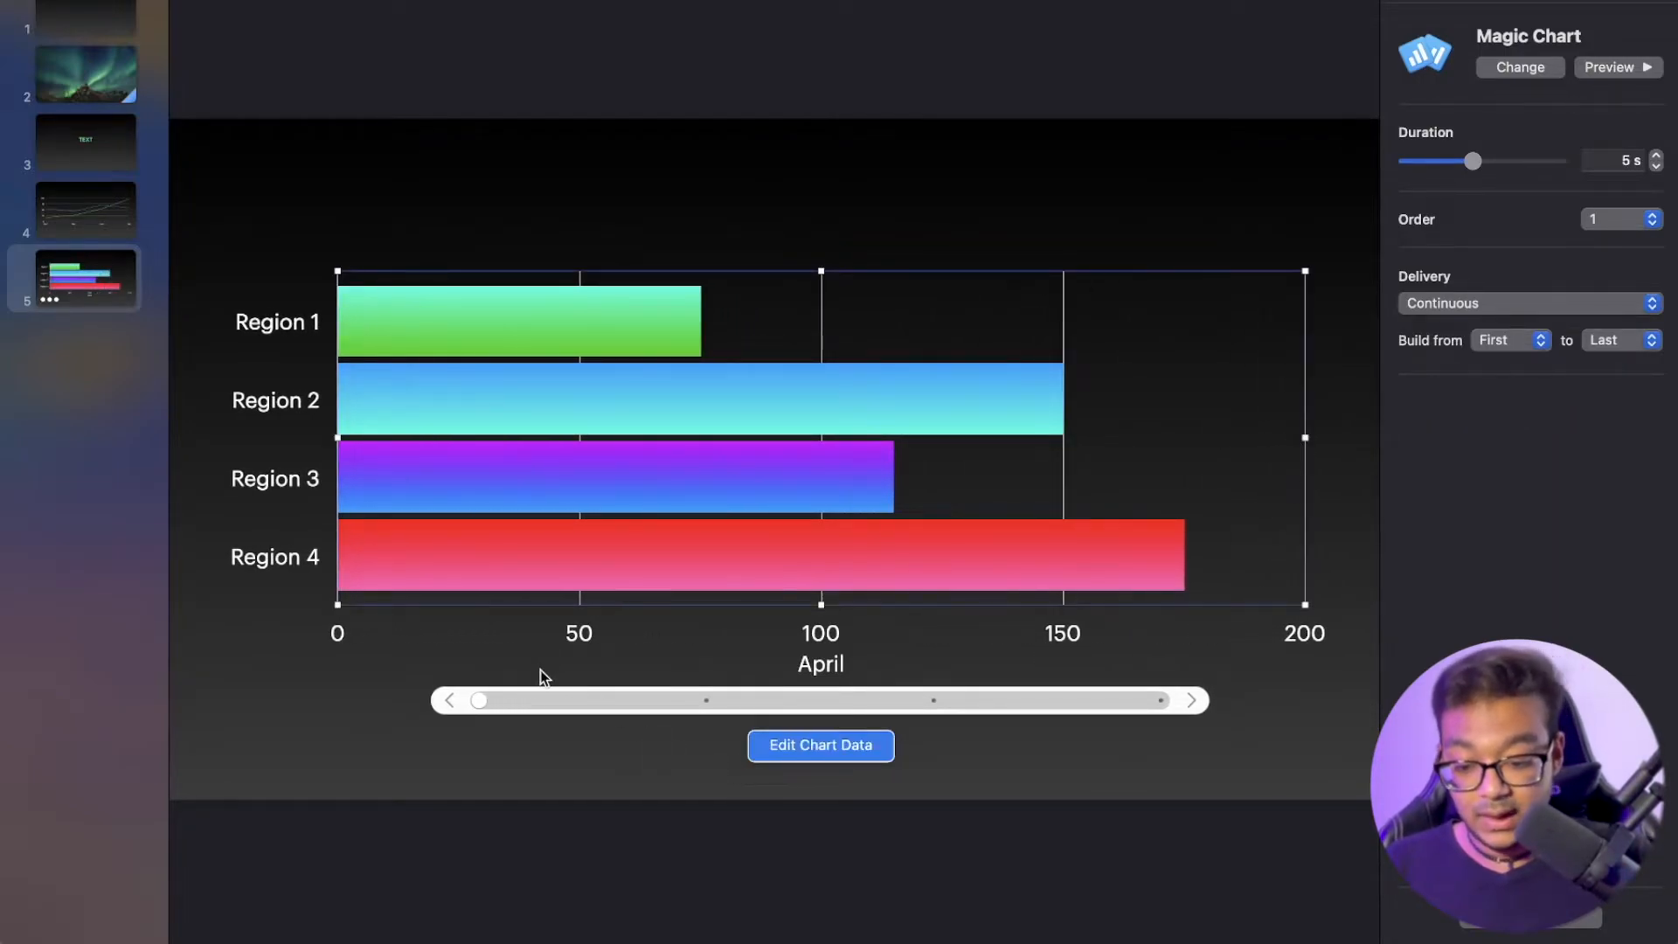
{"action": "mouse_move", "coordinate": [545, 708]}
{"action": "left_mouse_down"}
{"action": "mouse_move", "coordinate": [1157, 700]}
{"action": "mouse_move", "coordinate": [671, 697]}
{"action": "mouse_move", "coordinate": [528, 715]}
{"action": "left_mouse_up"}
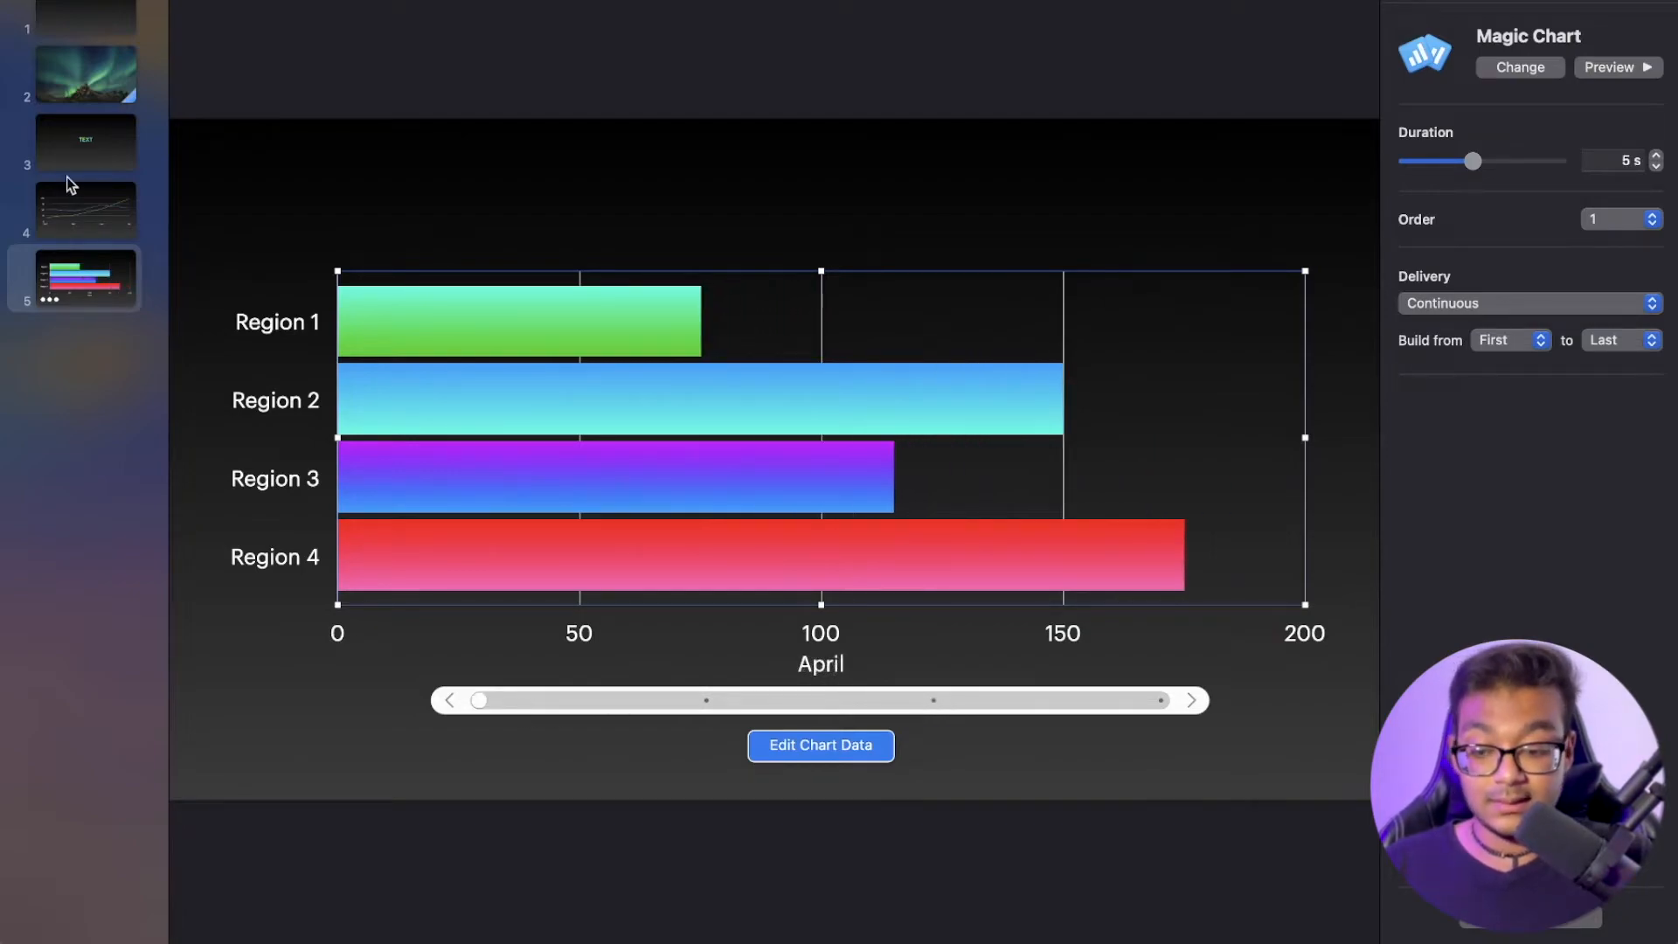
Look through the action build effects available for the TEXT title on slide 3
{"action": "left_click", "coordinate": [63, 218]}
{"action": "left_click", "coordinate": [90, 140]}
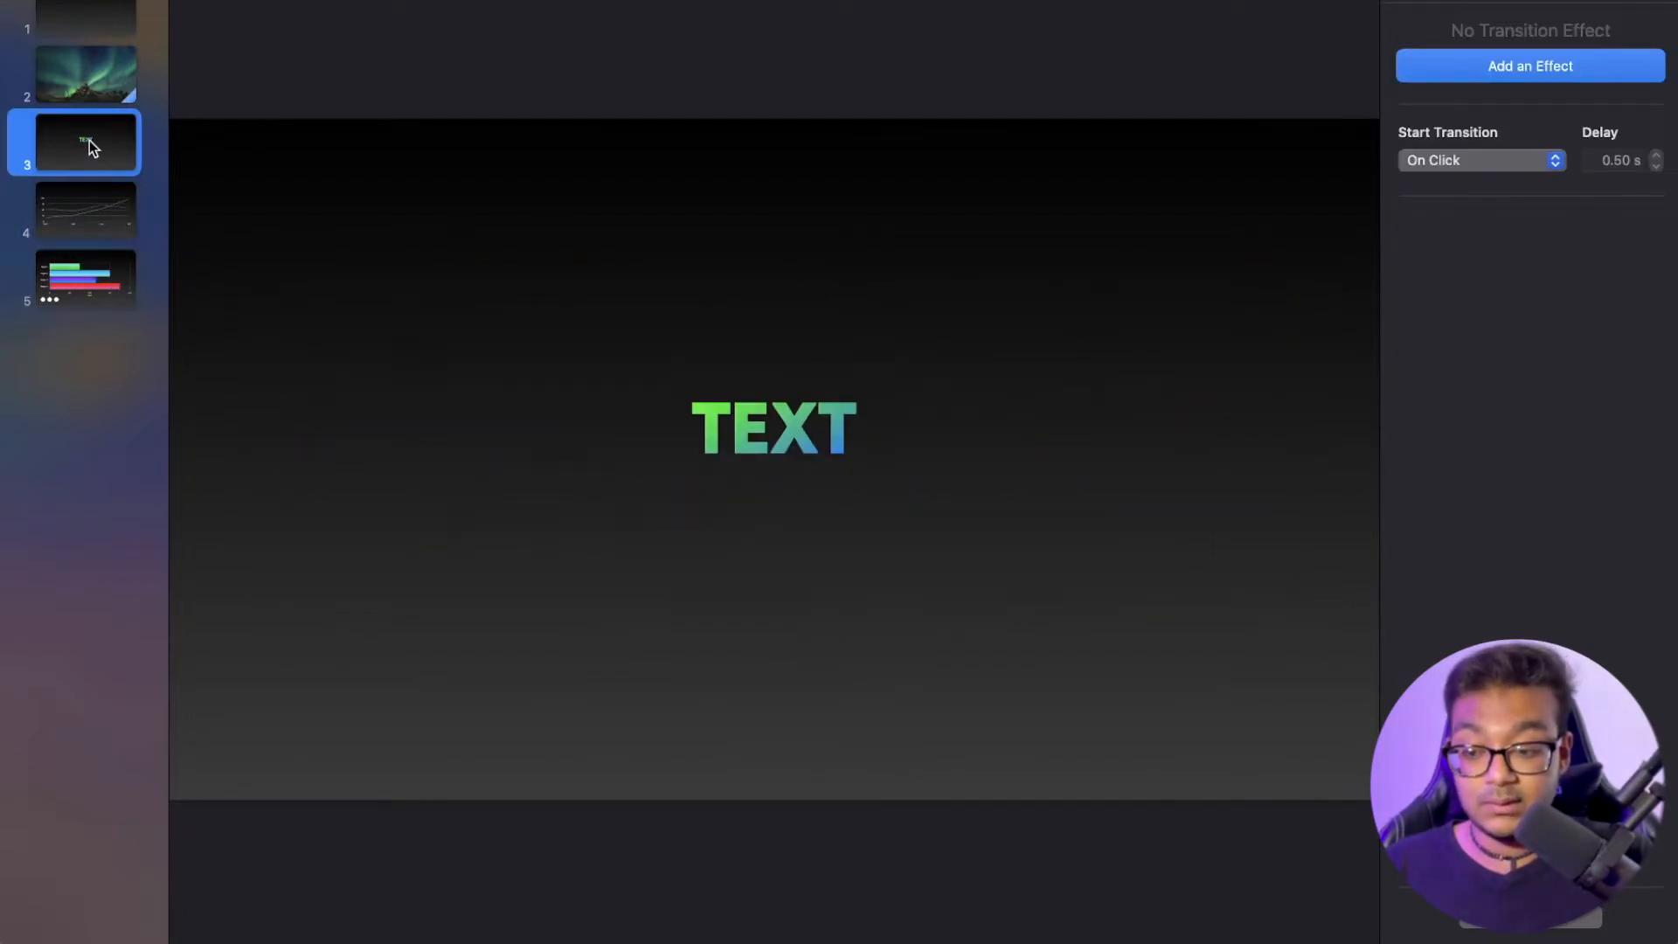
{"action": "left_click", "coordinate": [112, 219]}
{"action": "left_click", "coordinate": [90, 144]}
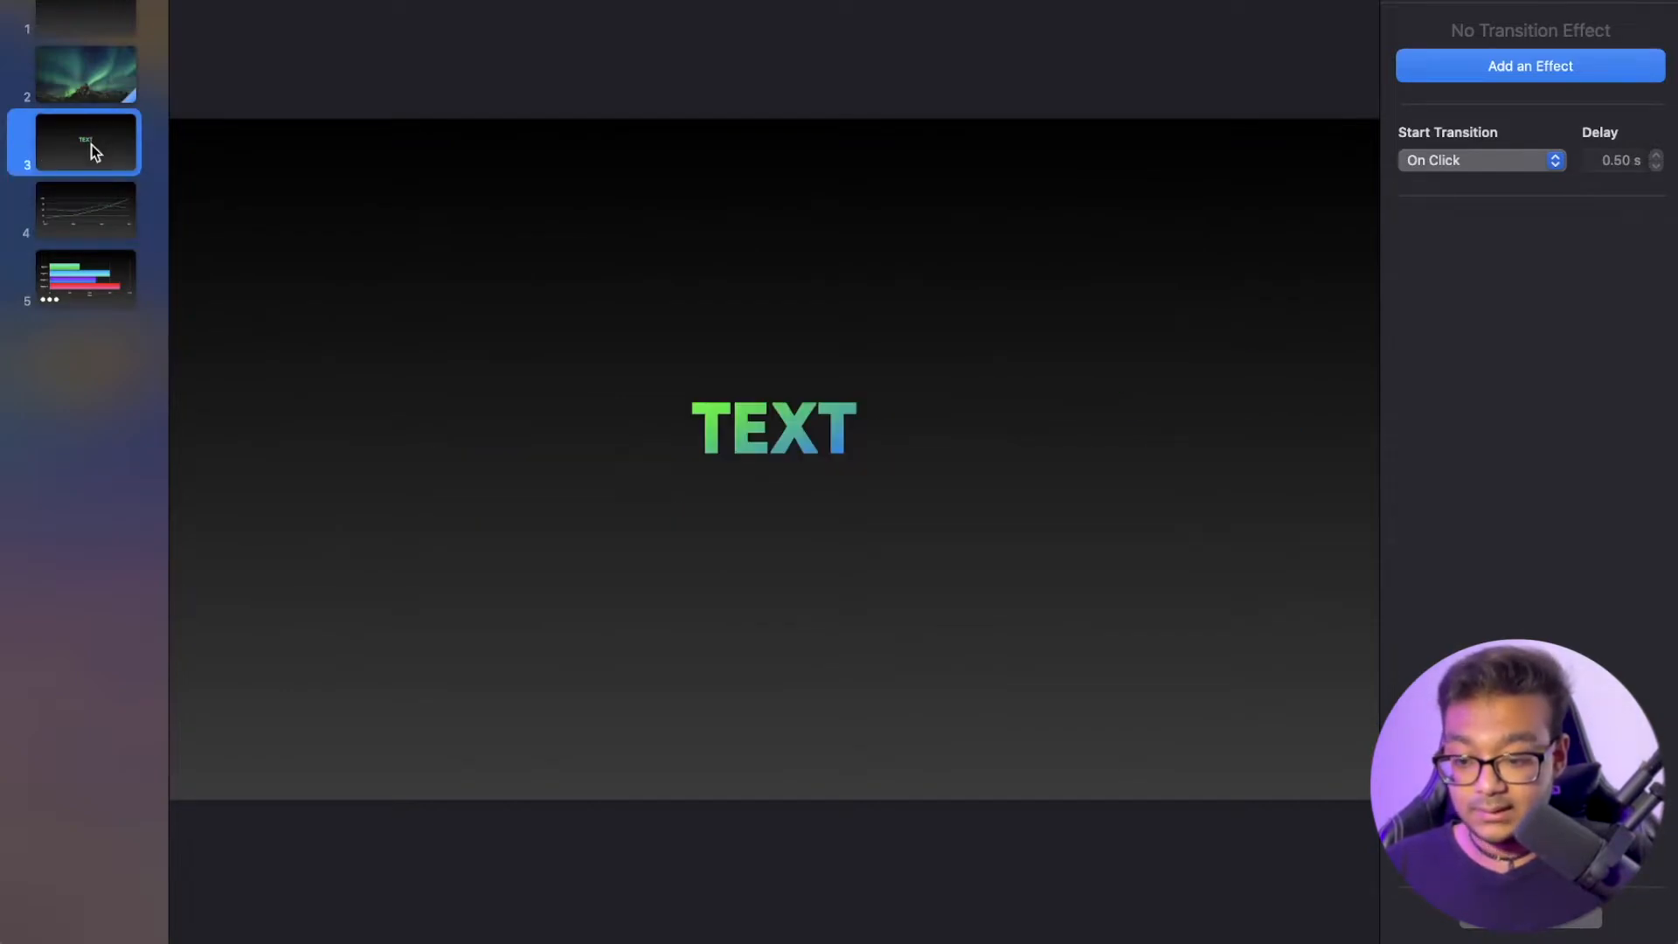
{"action": "left_click", "coordinate": [780, 418]}
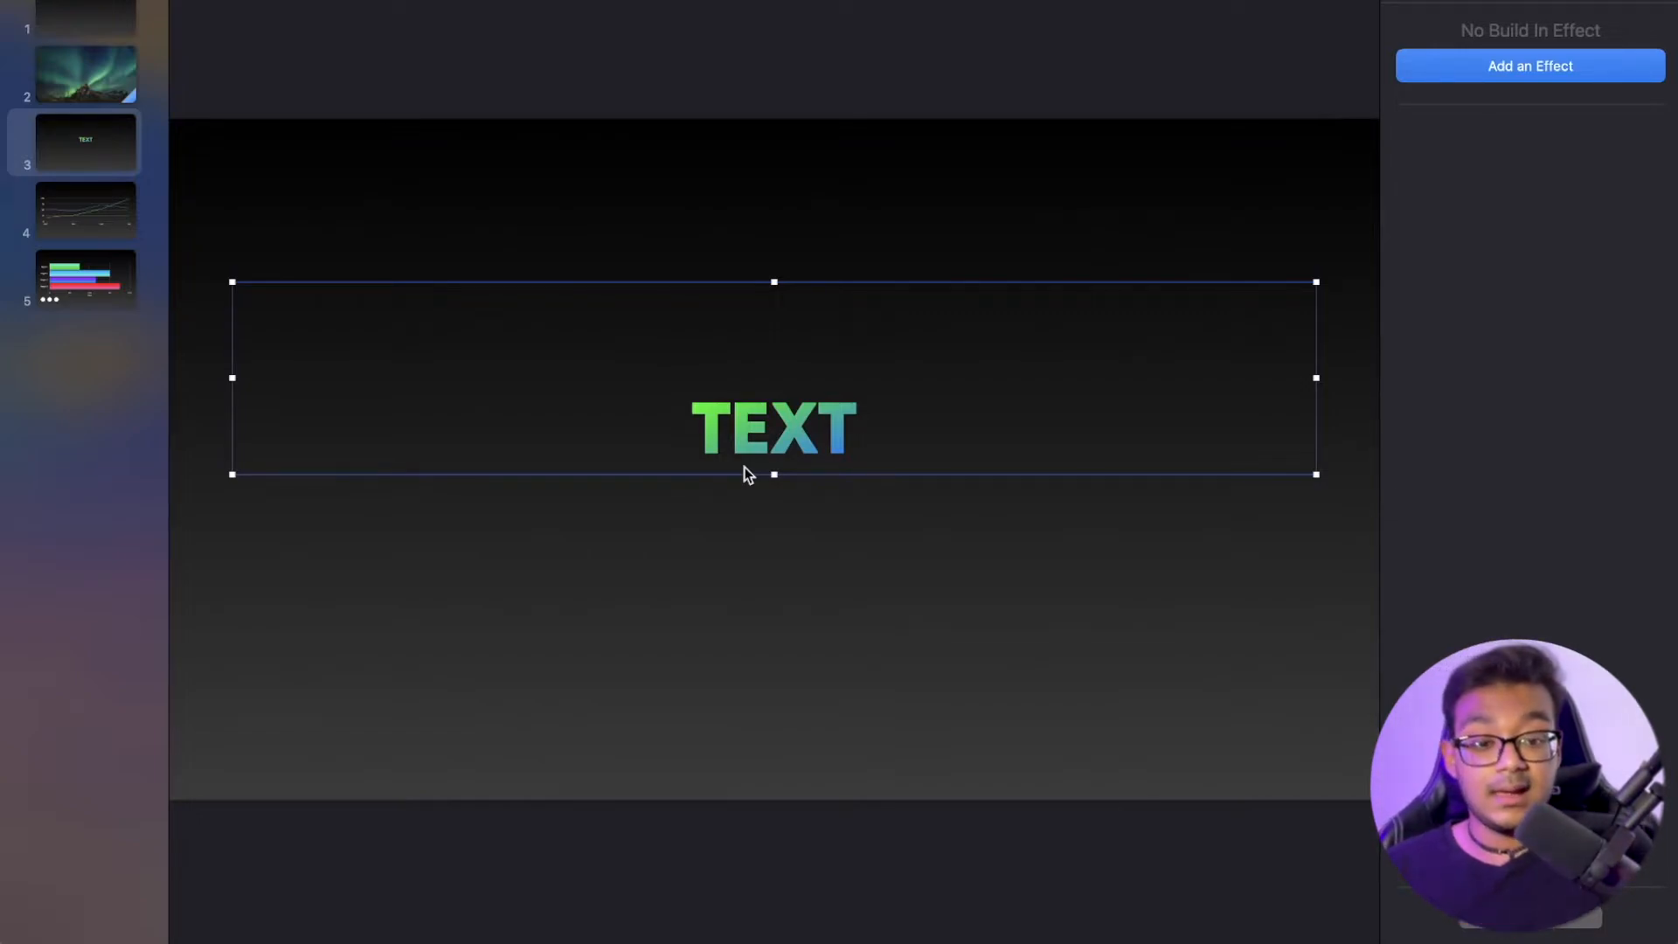
{"action": "left_click", "coordinate": [1536, 4]}
{"action": "left_click", "coordinate": [1530, 66]}
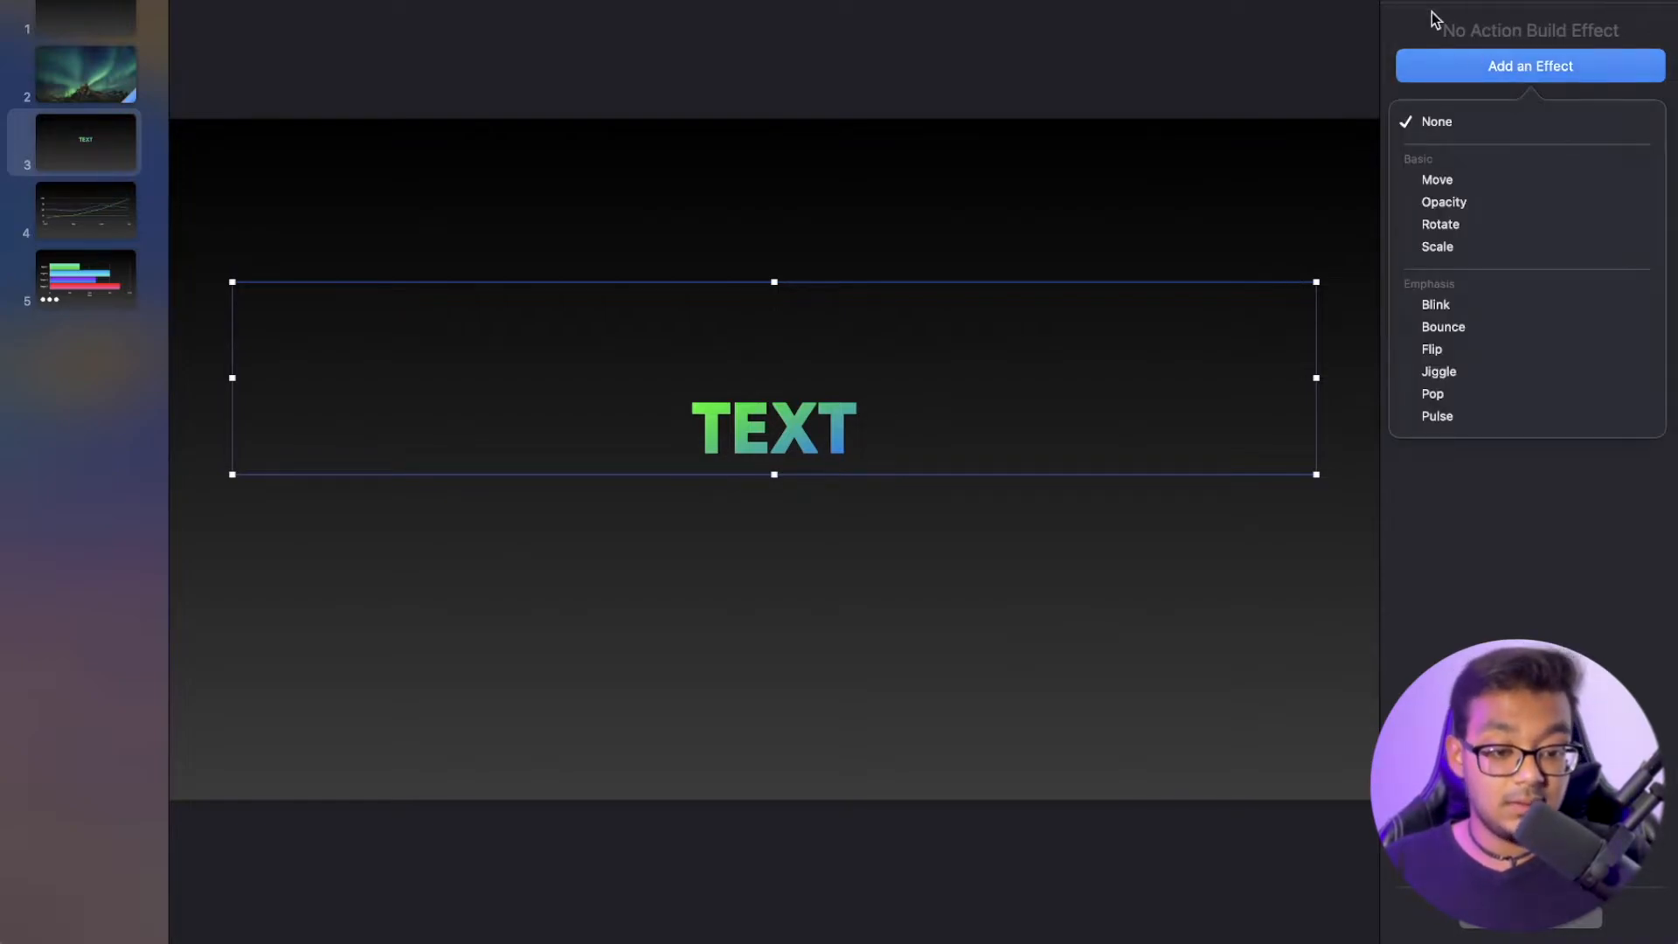
Preview the Anvil build-in effect and apply it to the TEXT title on slide 3
{"action": "left_click", "coordinate": [1427, 5]}
{"action": "left_click", "coordinate": [1481, 77]}
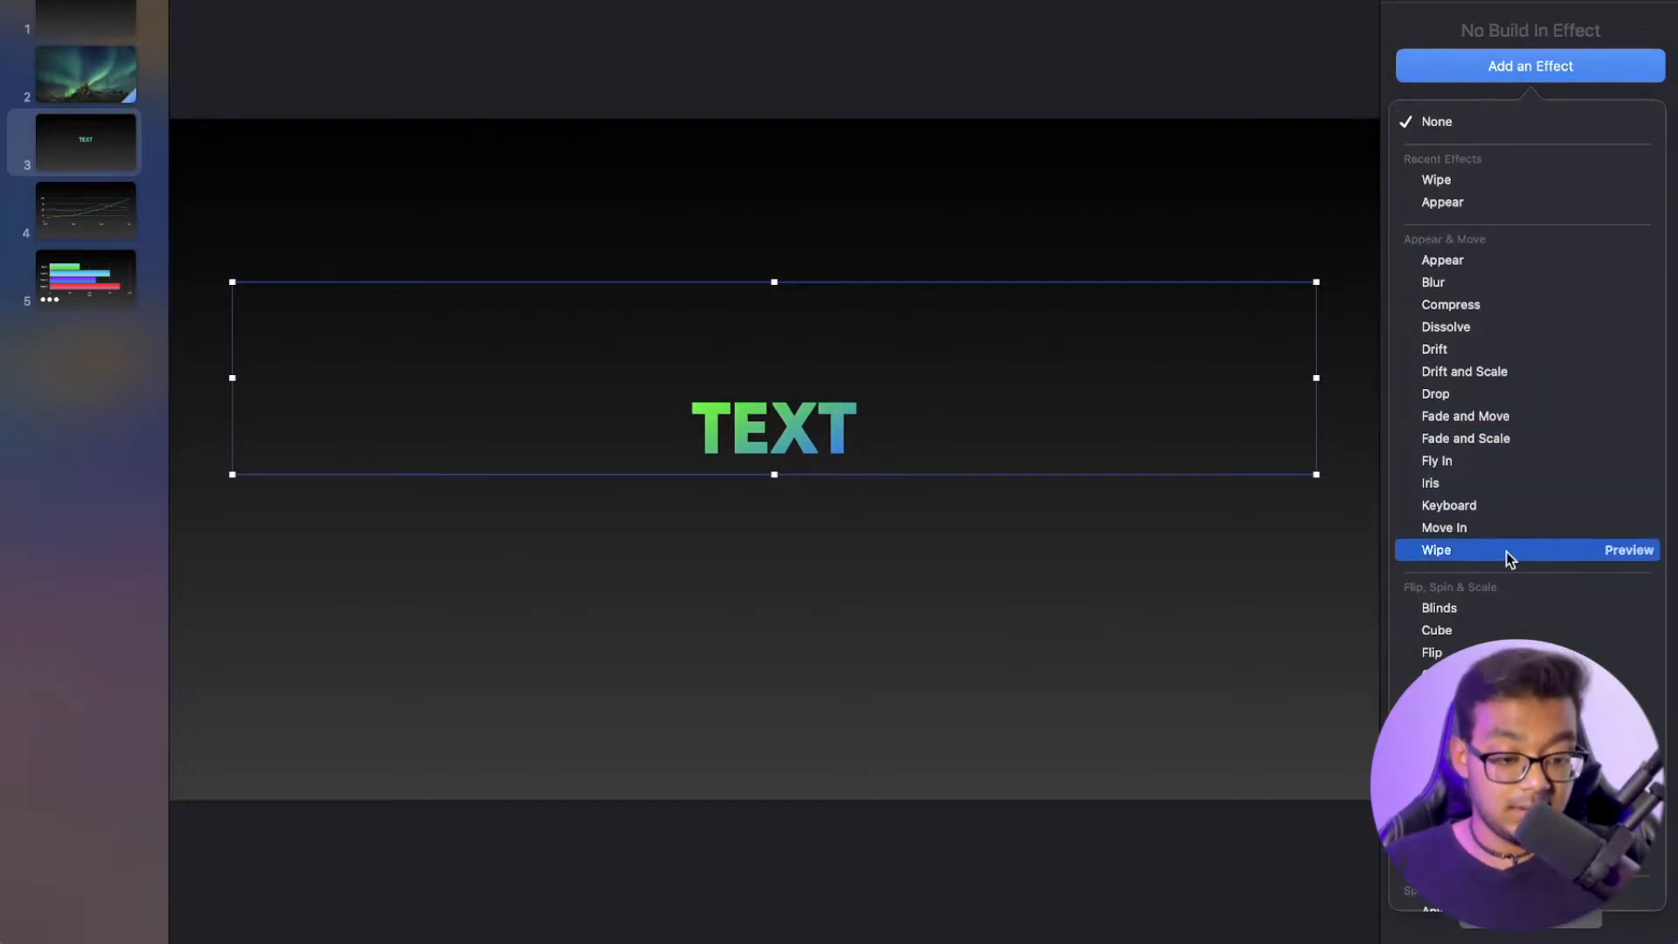
{"action": "scroll", "coordinate": [1504, 560], "scroll_direction": "down", "scroll_amount": 3}
{"action": "scroll", "coordinate": [1498, 572], "scroll_direction": "down", "scroll_amount": 4}
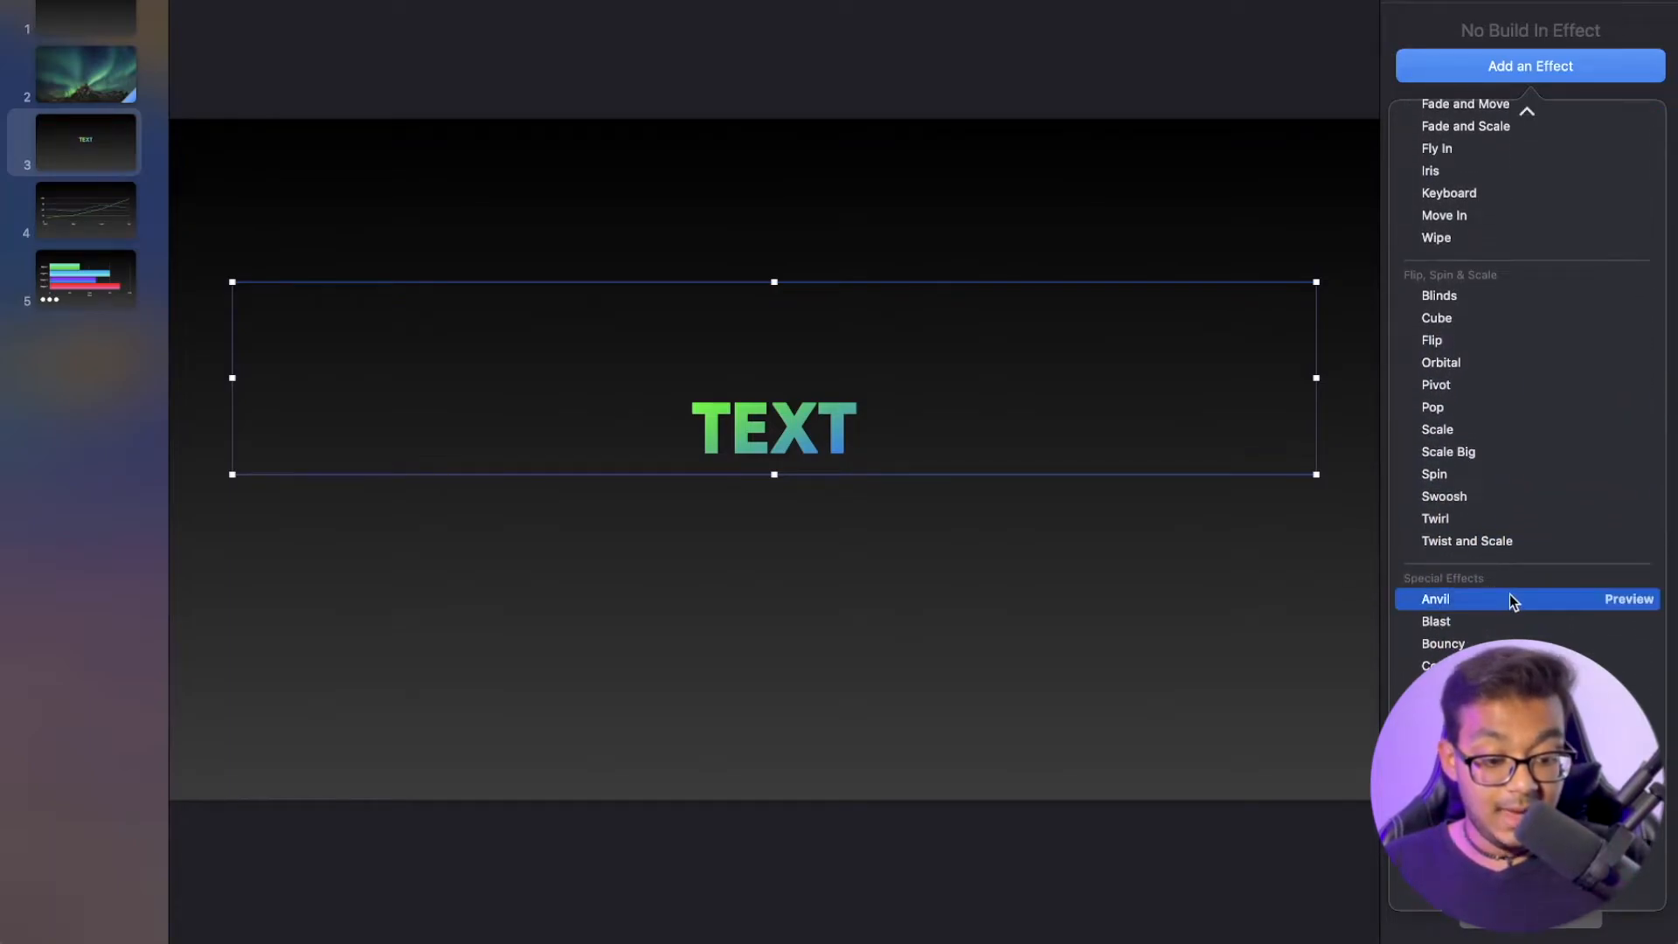
{"action": "left_click", "coordinate": [1626, 601]}
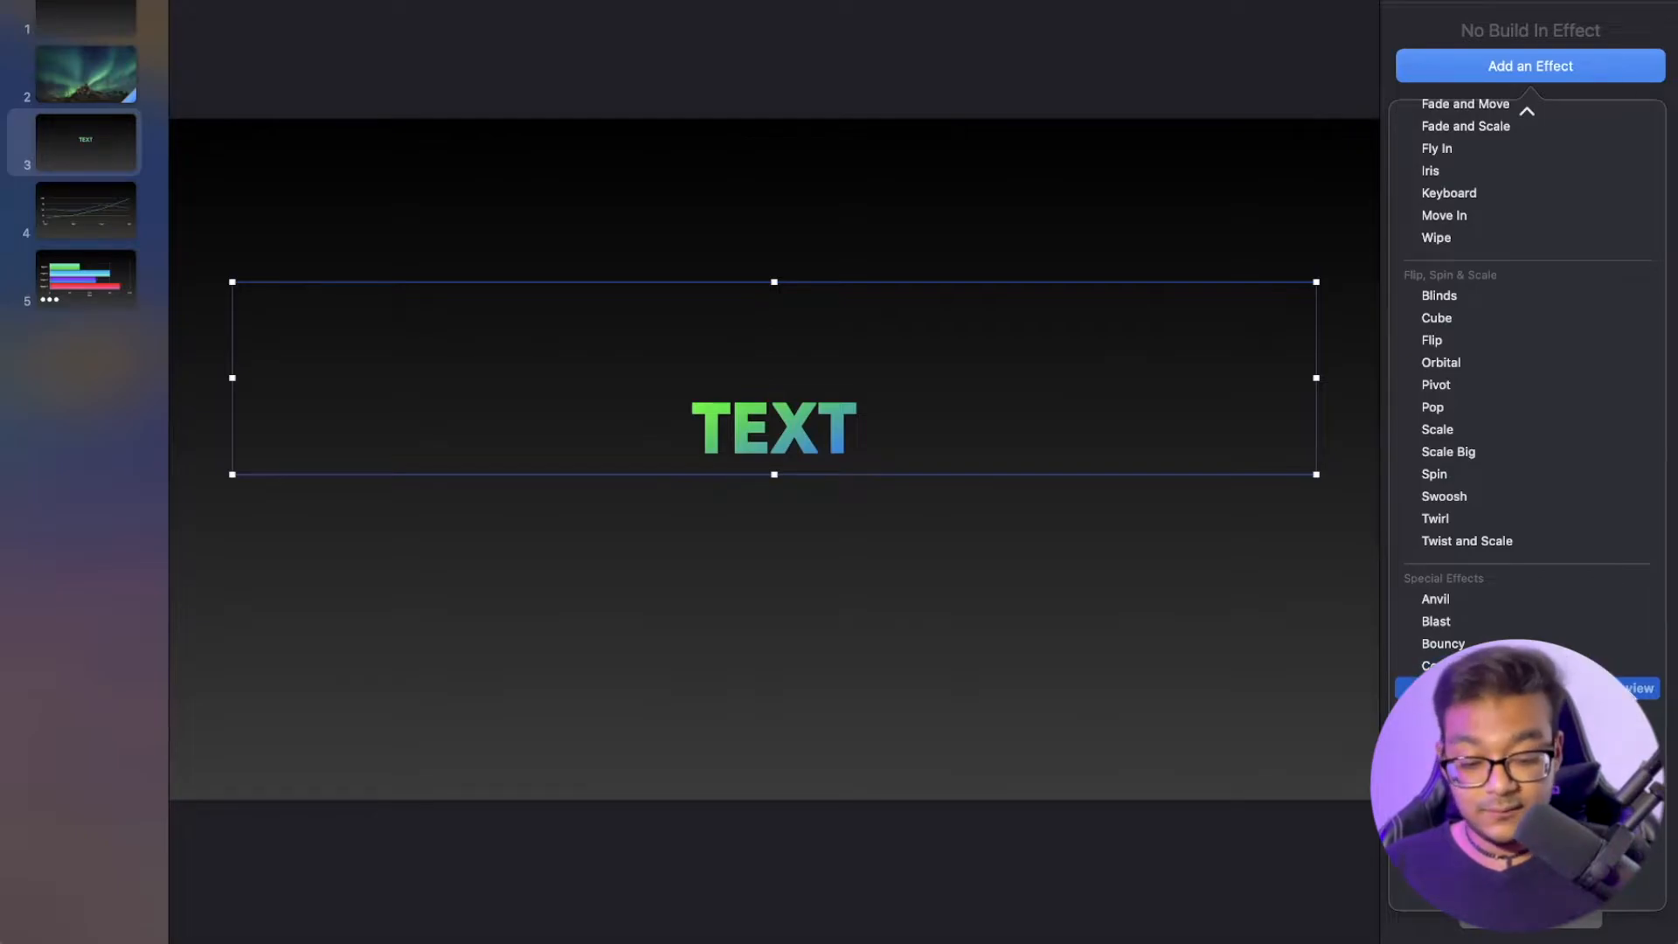
{"action": "left_click", "coordinate": [1614, 602]}
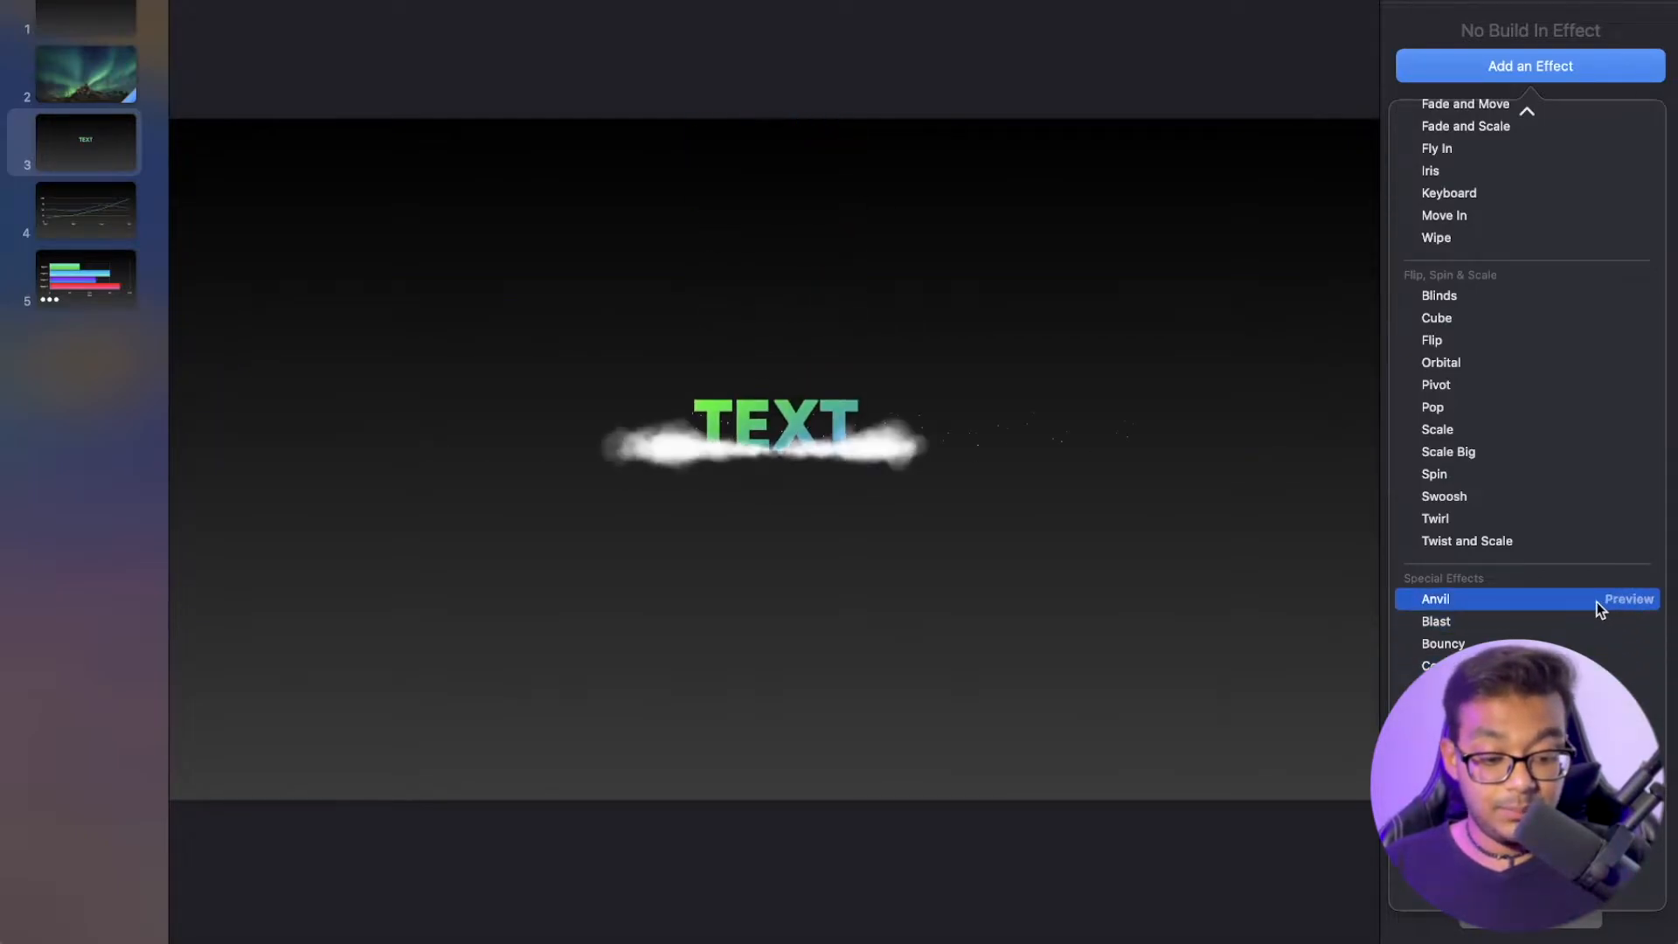
{"action": "left_click", "coordinate": [1546, 601]}
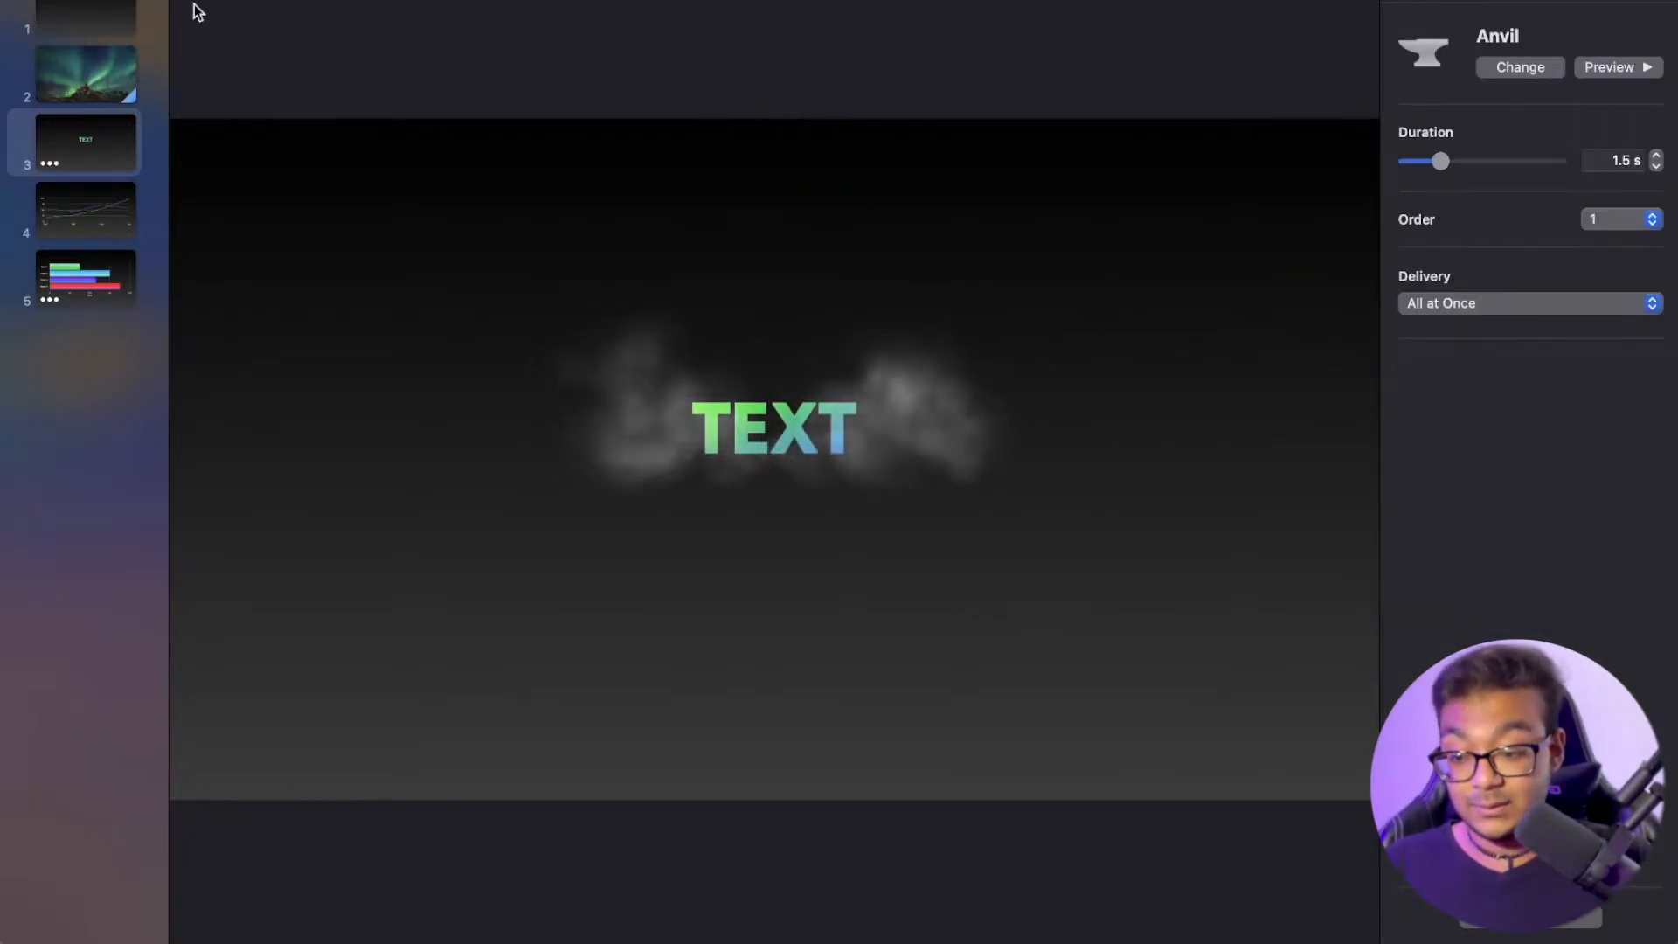
Play the slideshow from slide 3 to check the title's animation, advance to the line chart slide, and exit
{"action": "key", "text": "alt+super+p"}
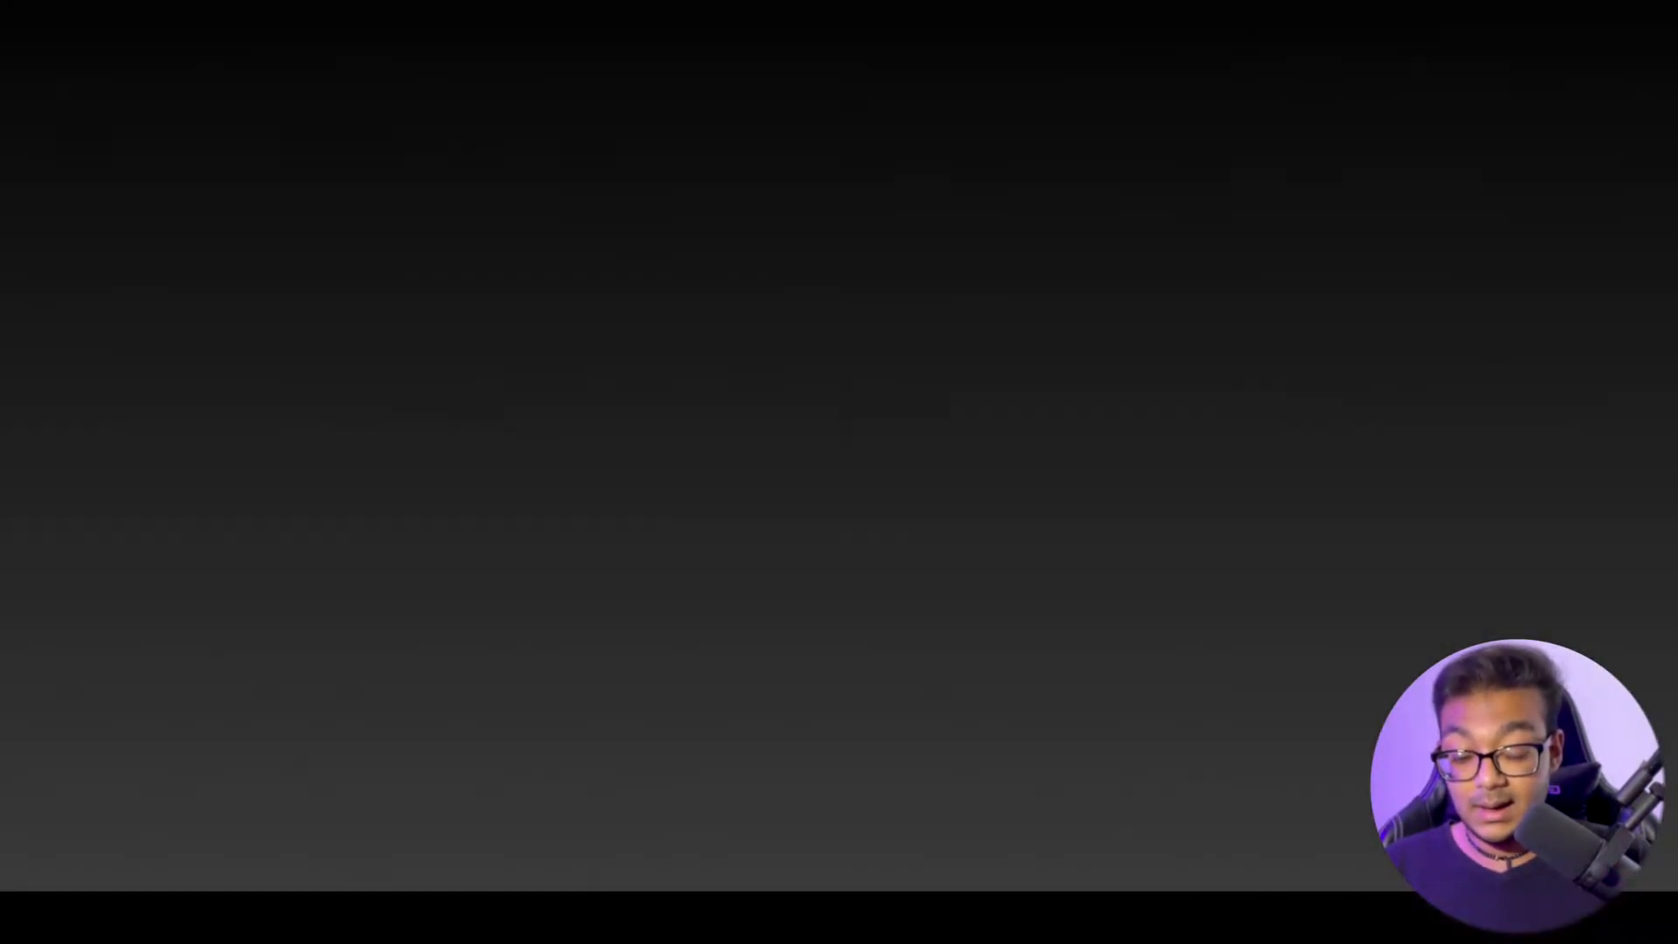
{"action": "key", "text": "Right"}
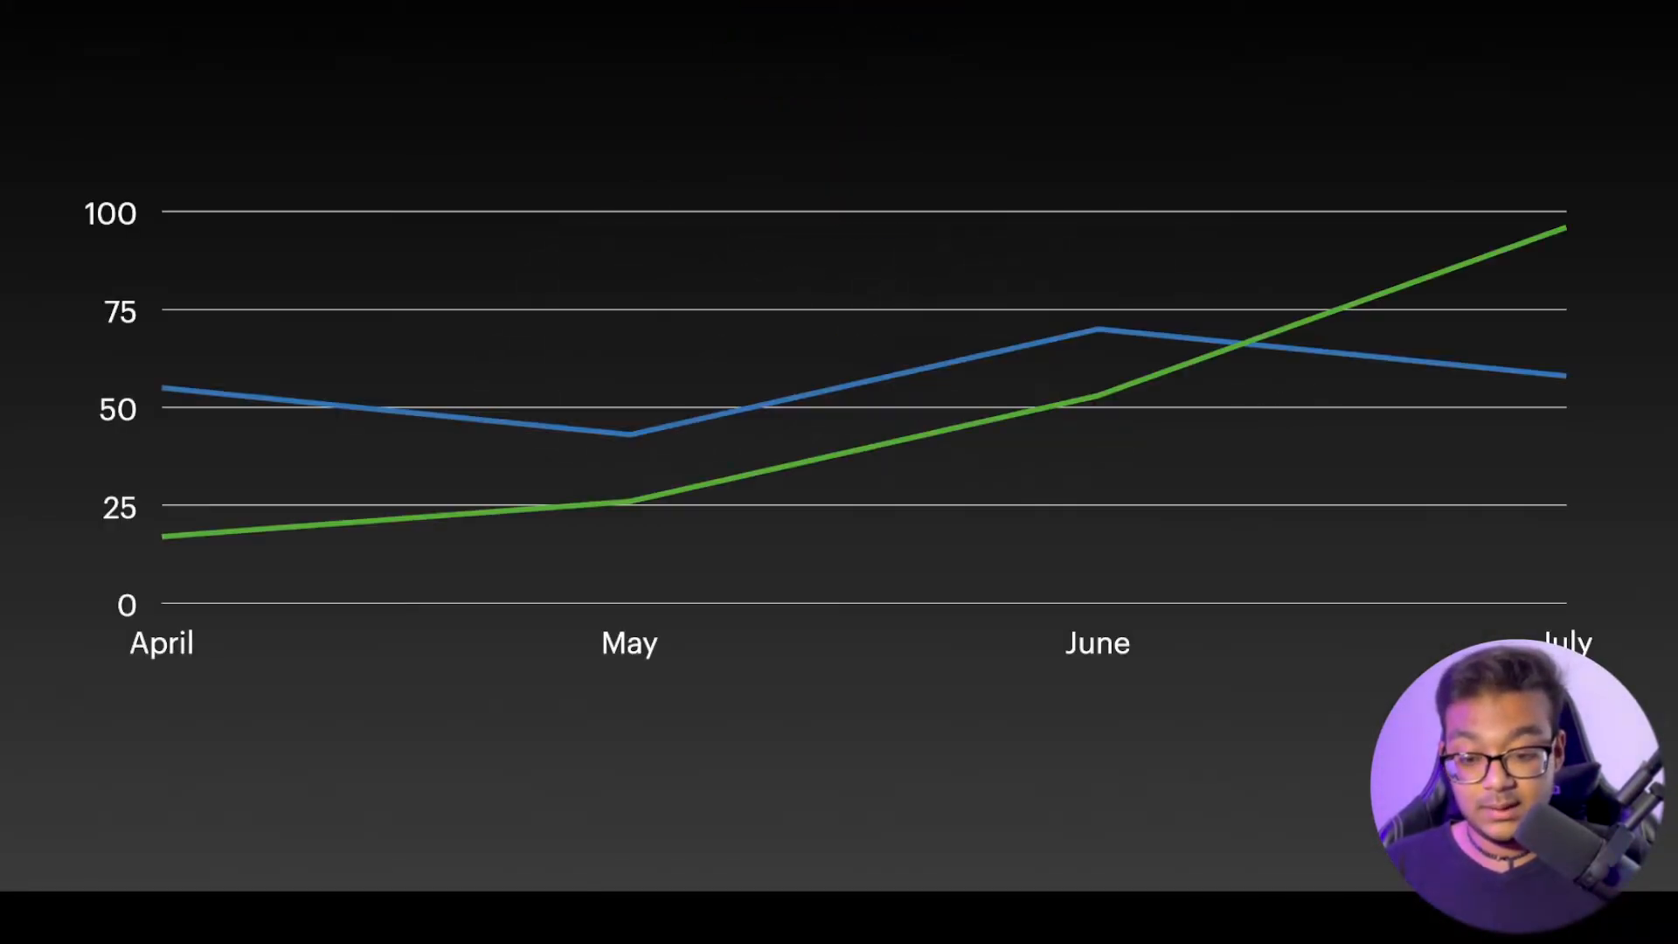
{"action": "key", "text": "Escape"}
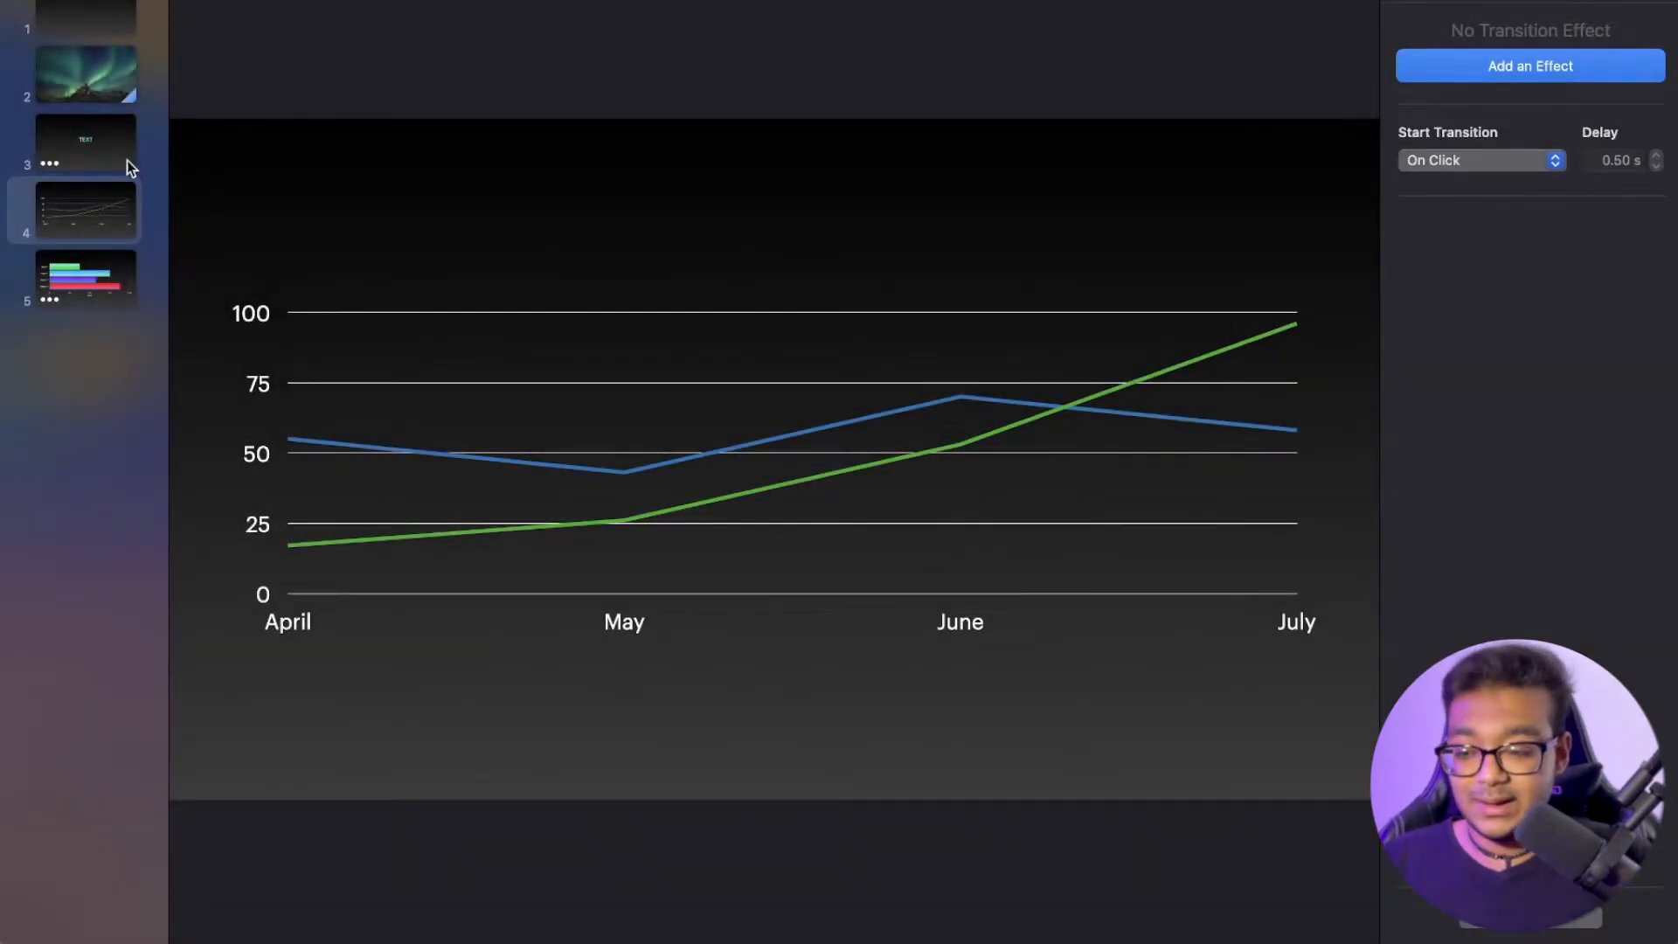
Compare the transition and build markers on the thumbnails of slides 2 and 3
{"action": "left_click", "coordinate": [65, 150]}
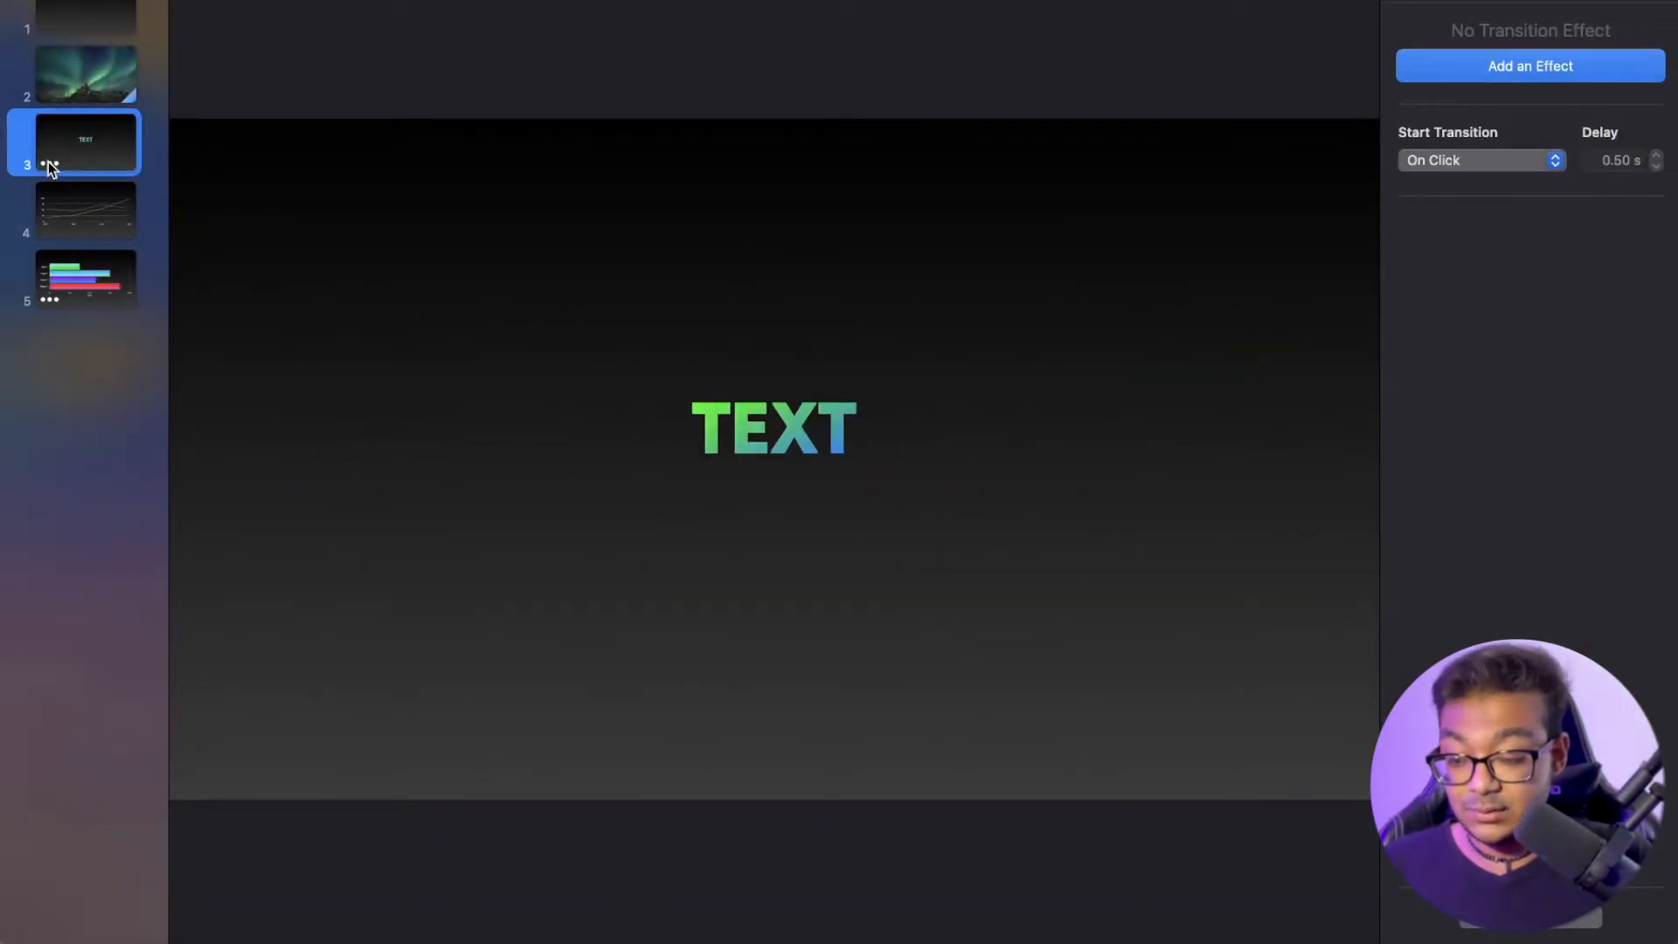
{"action": "left_click", "coordinate": [138, 91]}
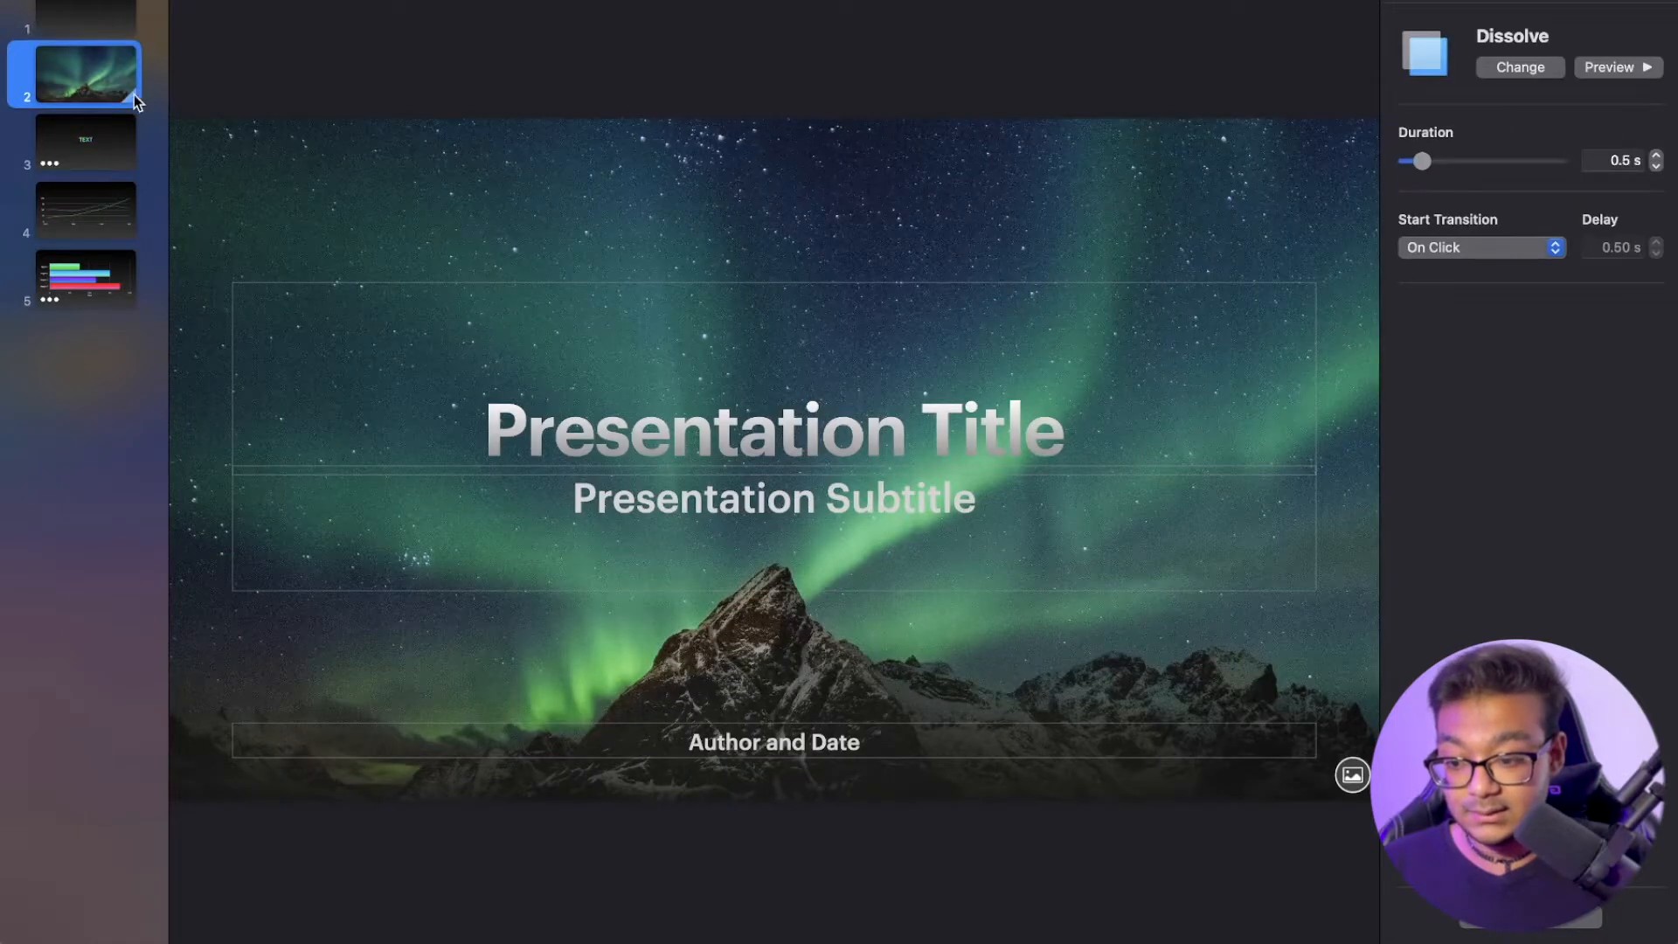
{"action": "left_click", "coordinate": [90, 158]}
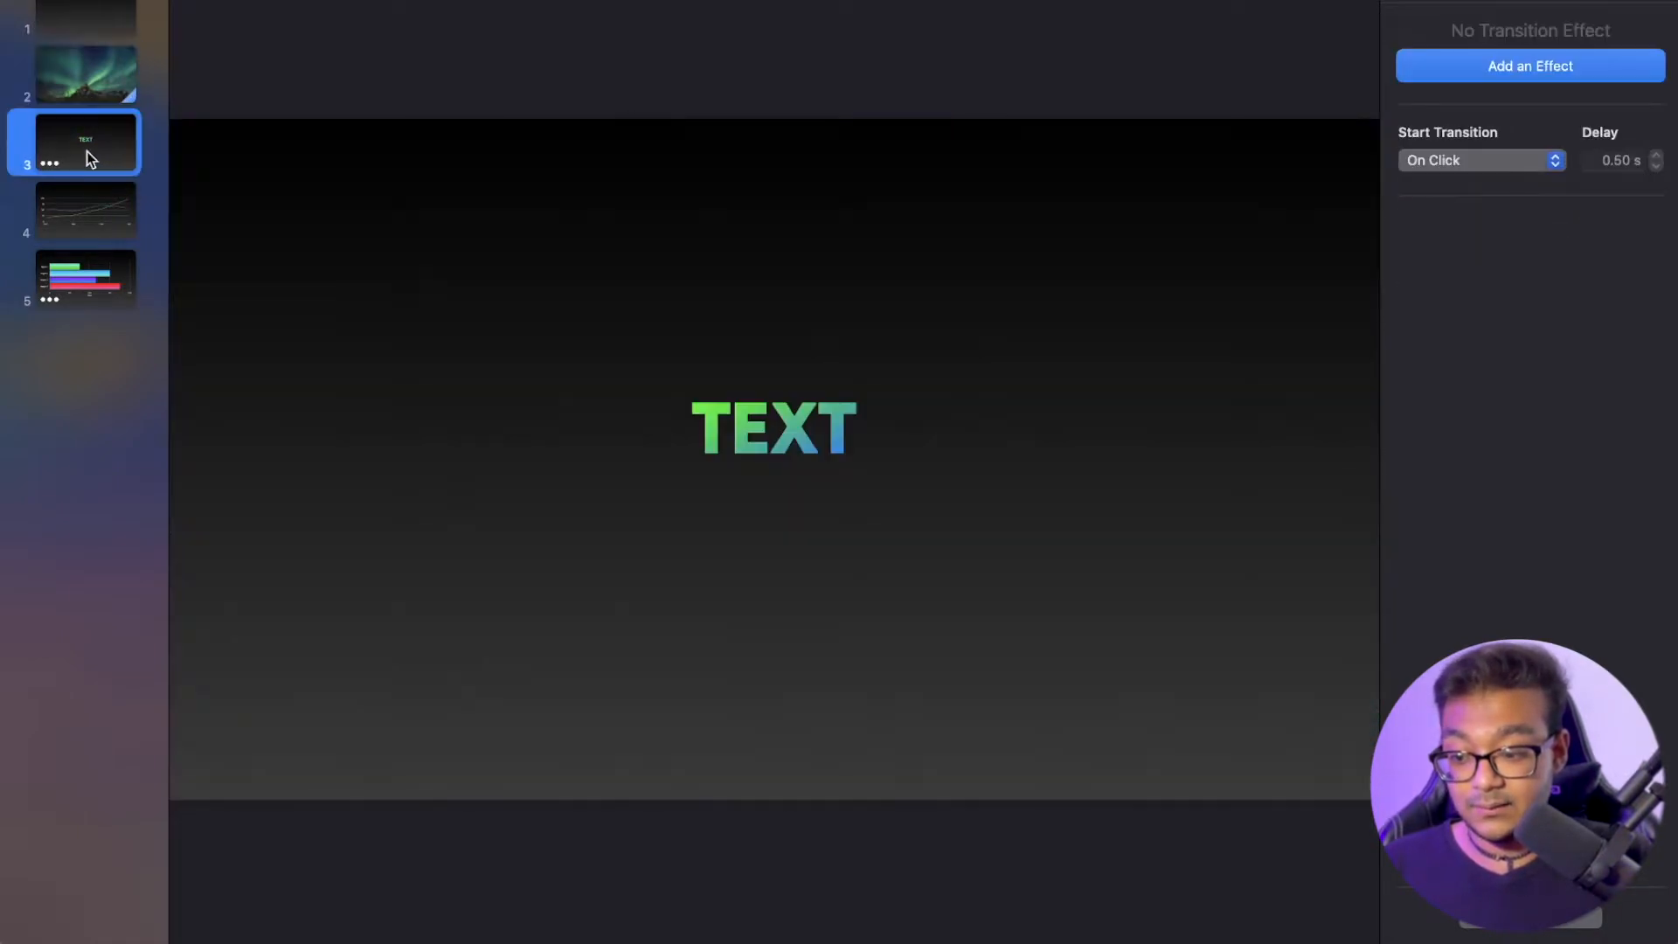
{"action": "left_click", "coordinate": [129, 71]}
{"action": "left_click", "coordinate": [52, 158]}
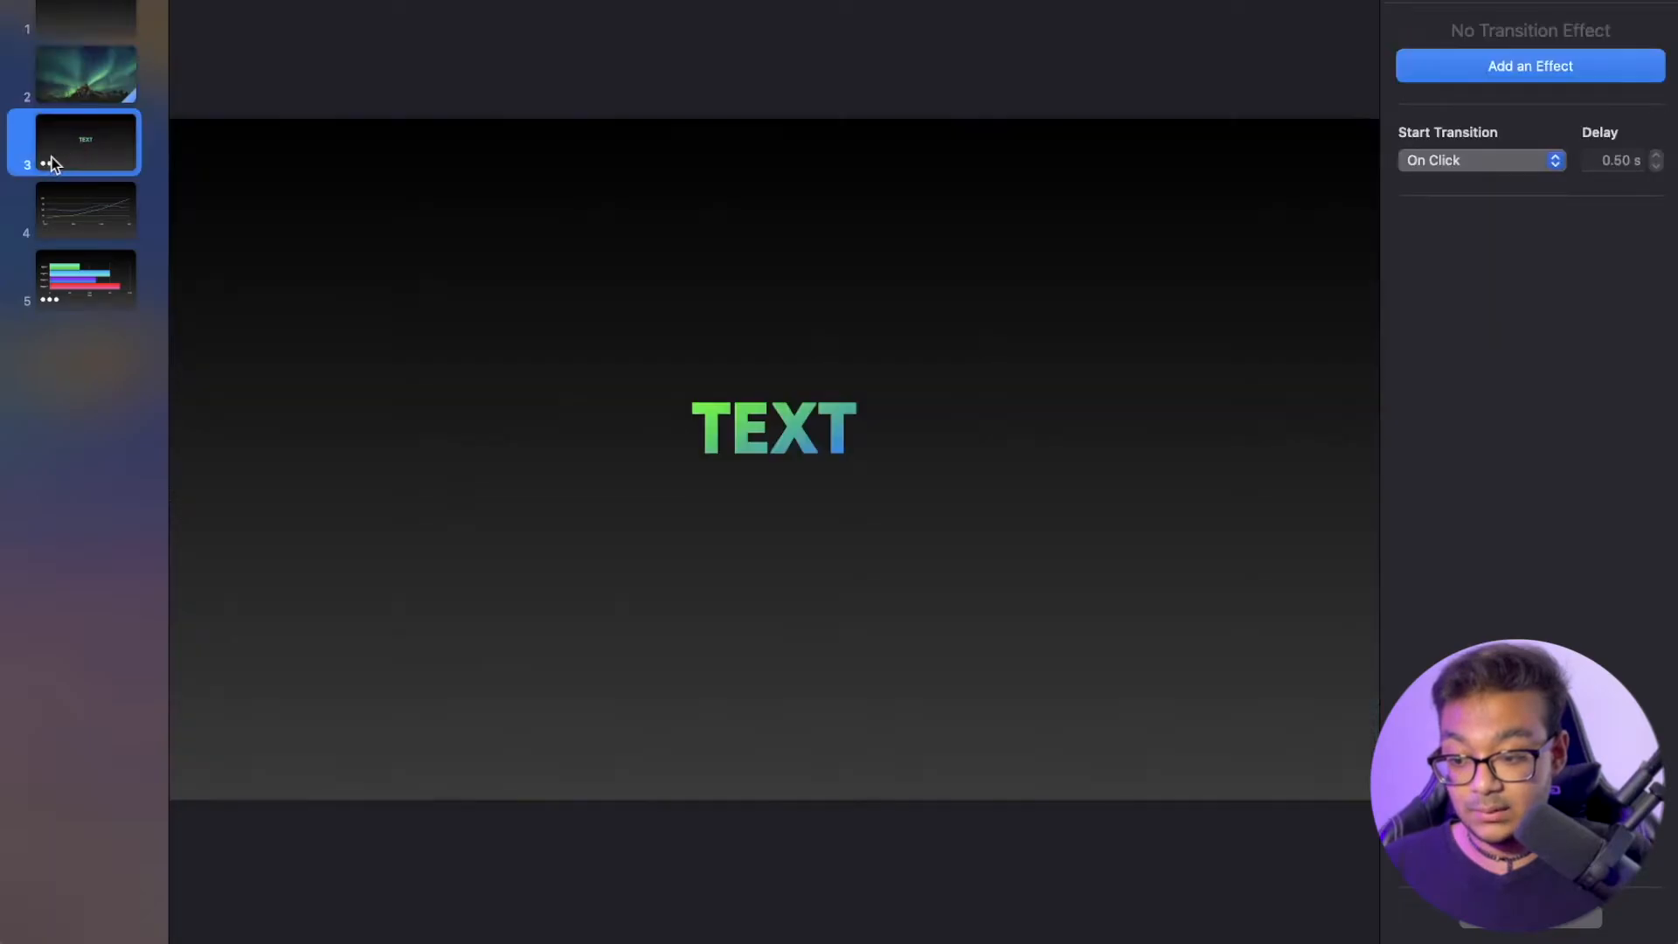
Apply the Wipe build-in effect to the line chart on slide 4
{"action": "left_click", "coordinate": [70, 202]}
{"action": "left_click", "coordinate": [732, 474]}
{"action": "left_click", "coordinate": [762, 722]}
{"action": "left_click", "coordinate": [774, 447]}
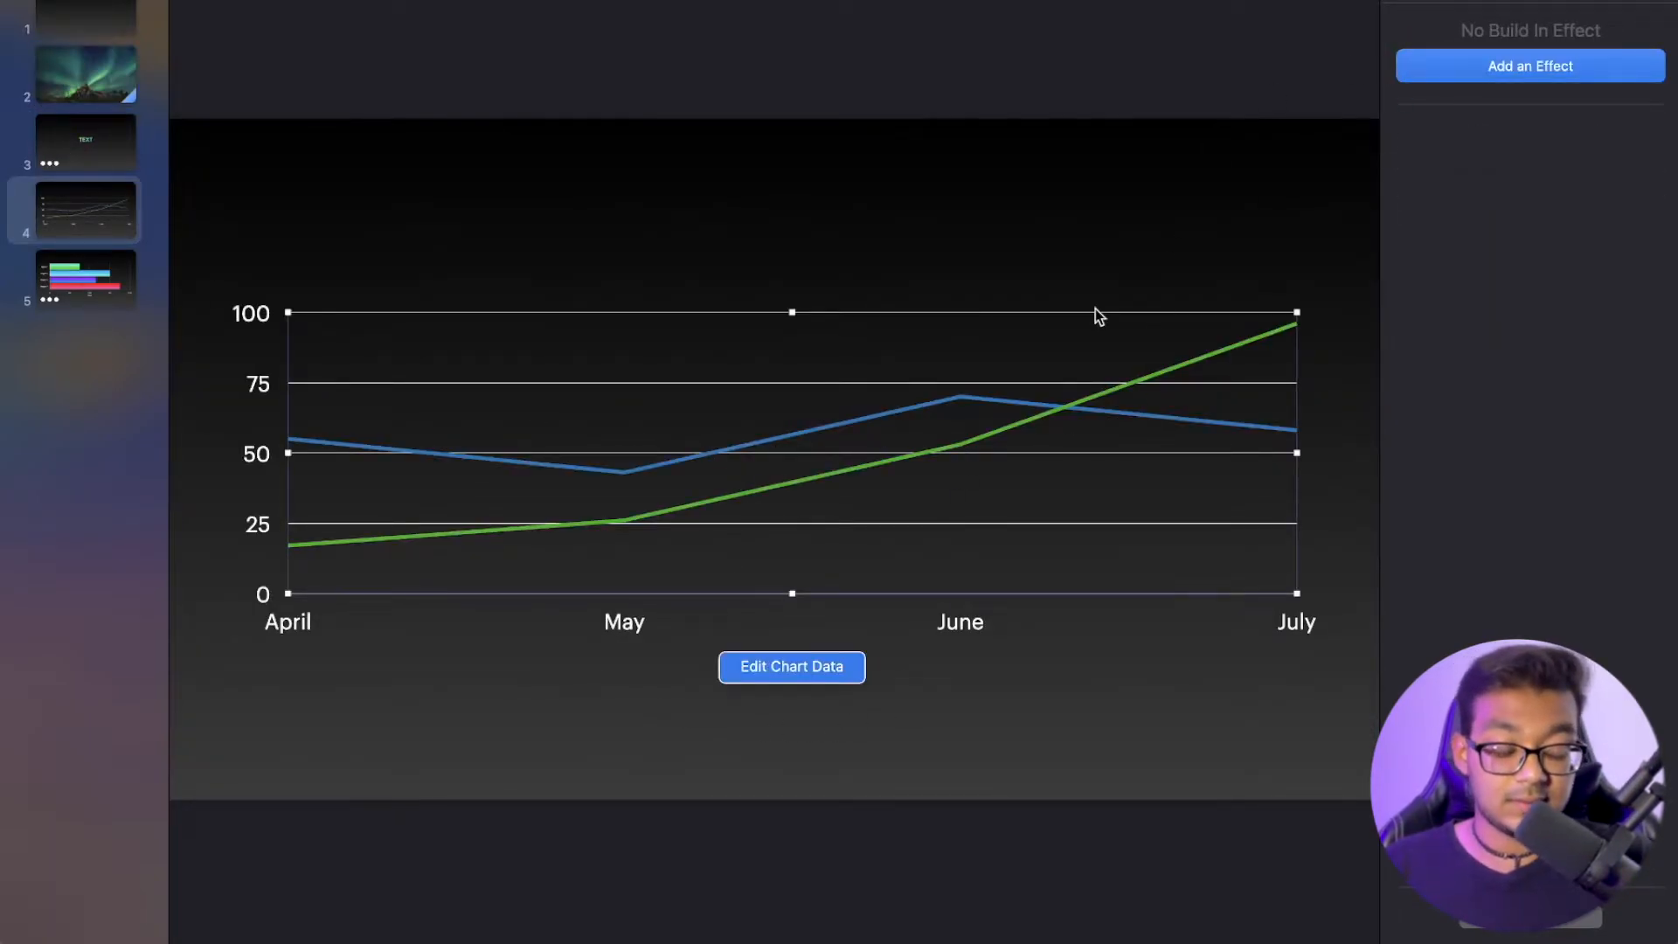
{"action": "left_click", "coordinate": [1533, 74]}
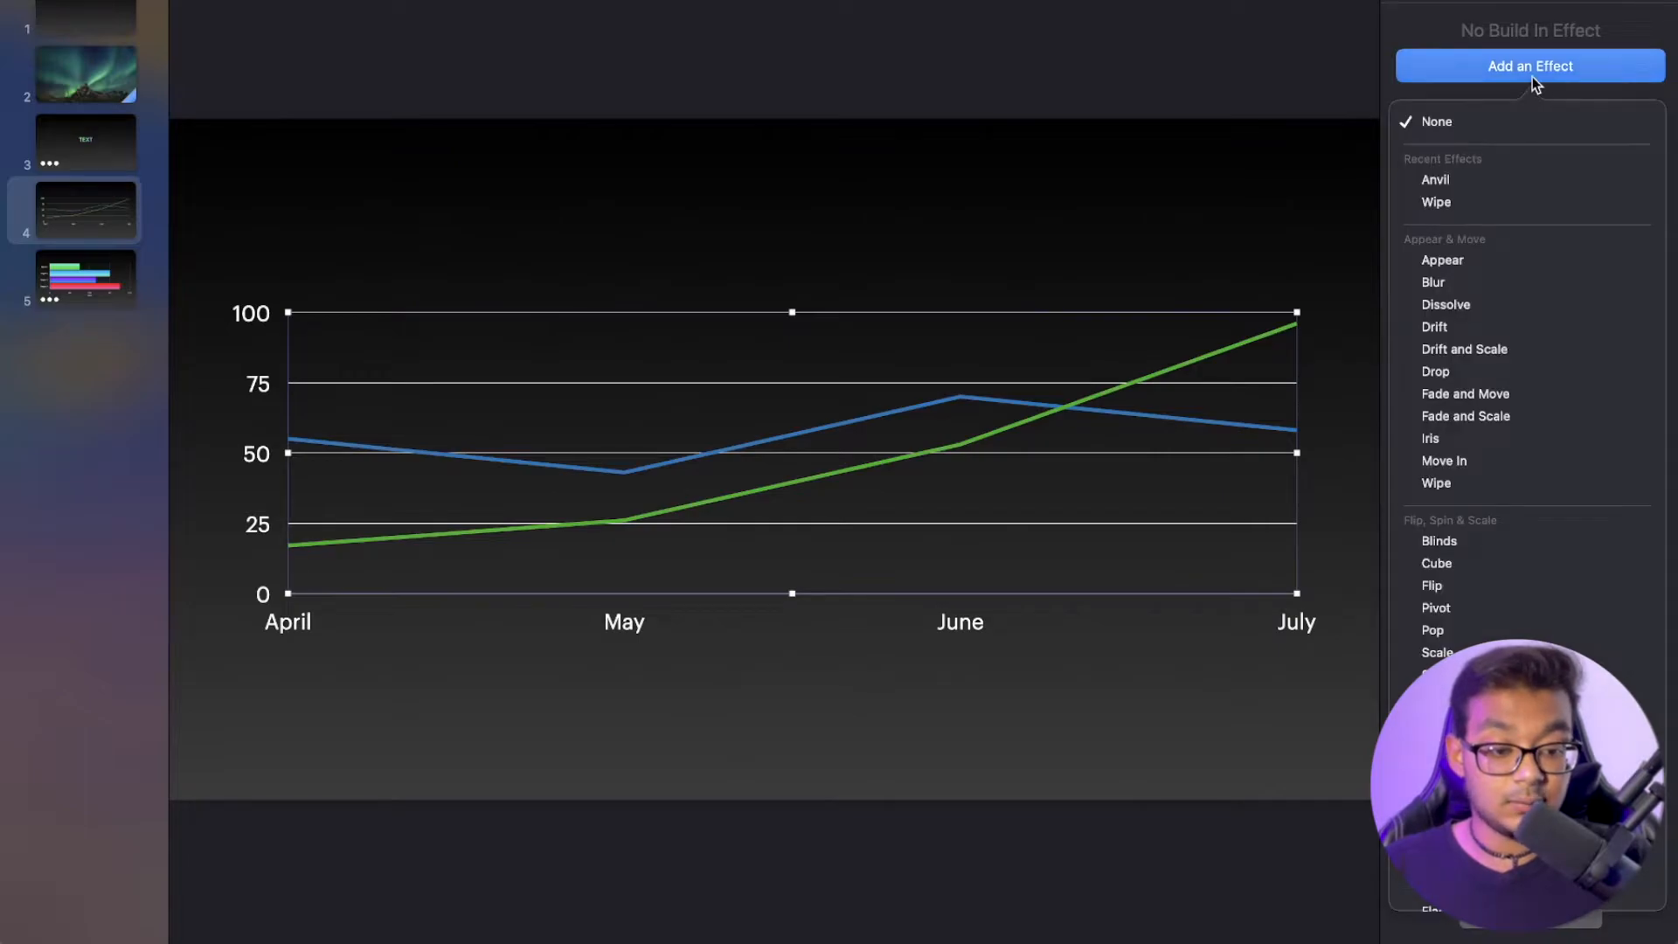
{"action": "left_click", "coordinate": [1509, 206]}
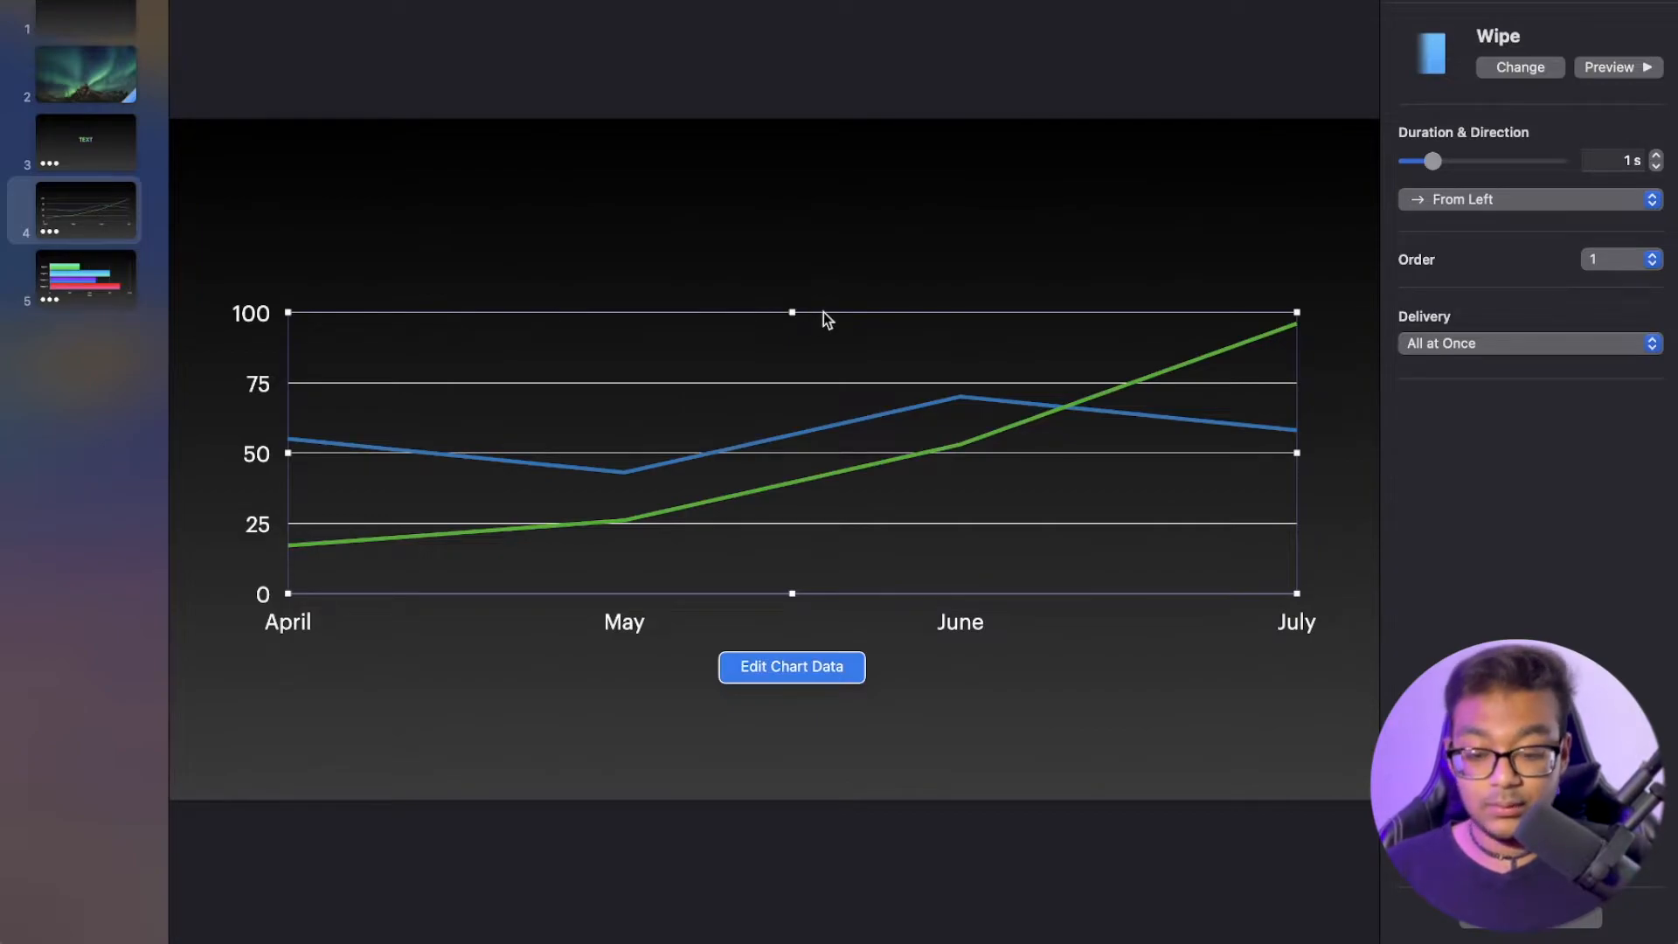
Enlarge the line chart symmetrically in height and width until it nearly fills slide 4
{"action": "left_click_drag", "start_coordinate": [789, 312], "coordinate": [793, 187]}
{"action": "key", "text": "super+z"}
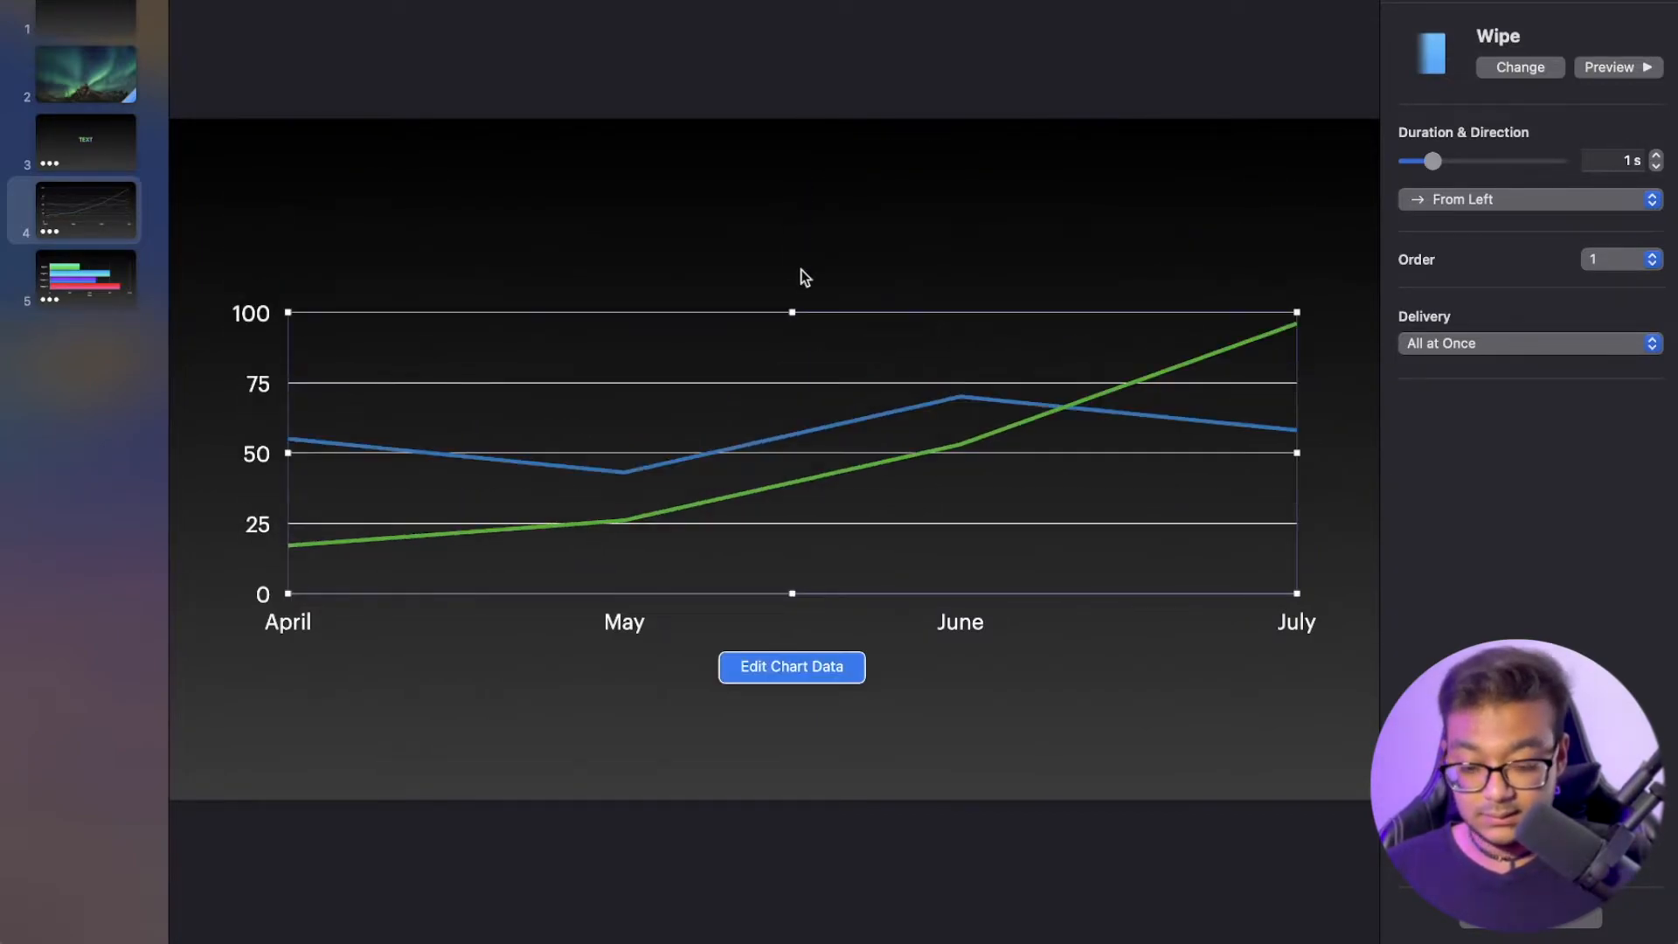
{"action": "left_click_drag", "start_coordinate": [791, 317], "coordinate": [814, 151]}
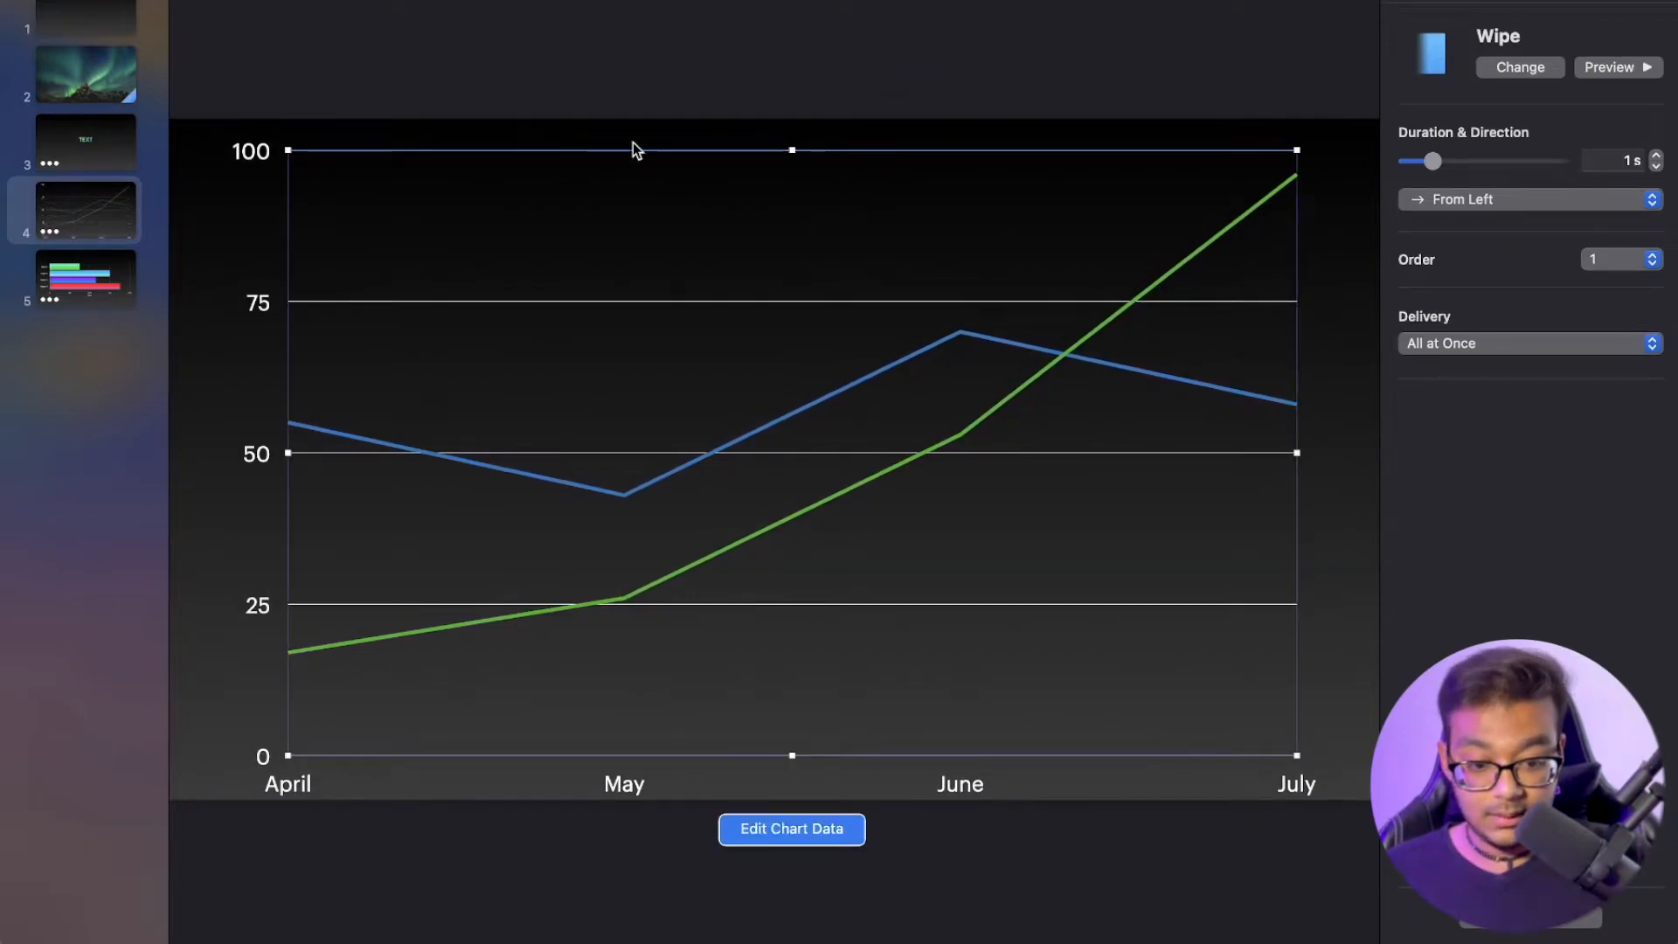
{"action": "left_click", "coordinate": [327, 0]}
{"action": "left_click", "coordinate": [290, 3]}
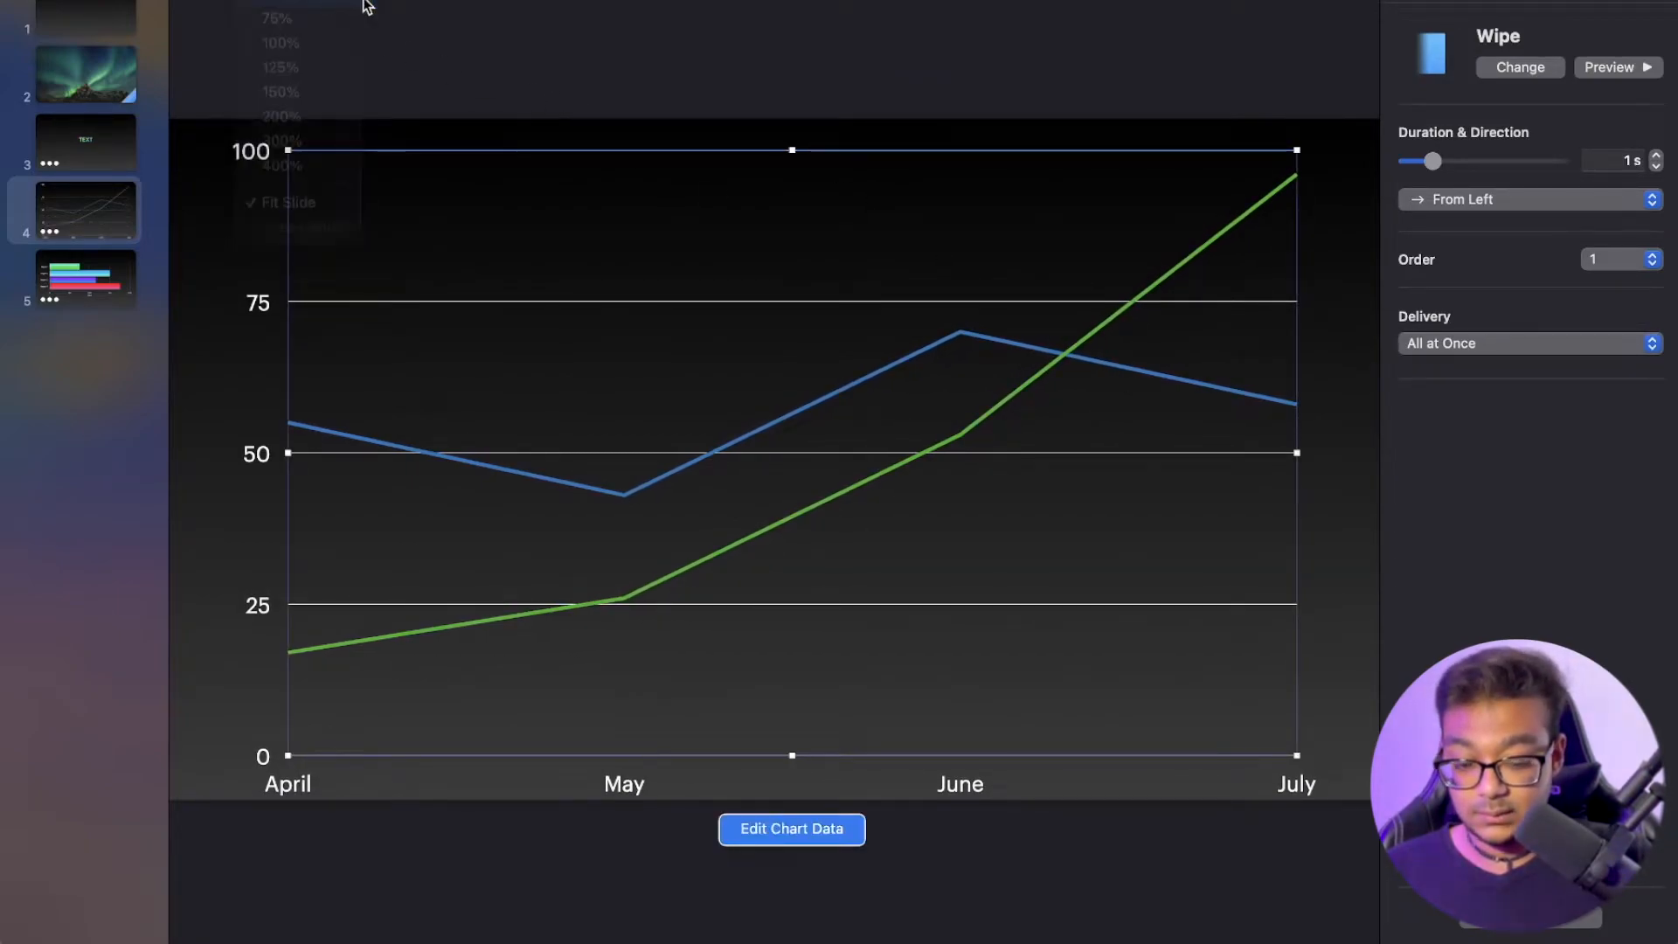
{"action": "left_click_drag", "start_coordinate": [1236, 455], "coordinate": [1289, 454]}
Set the line chart's Wipe delivery to By Series, building from 2 to Last, with the direction From Left
{"action": "left_click", "coordinate": [1567, 345]}
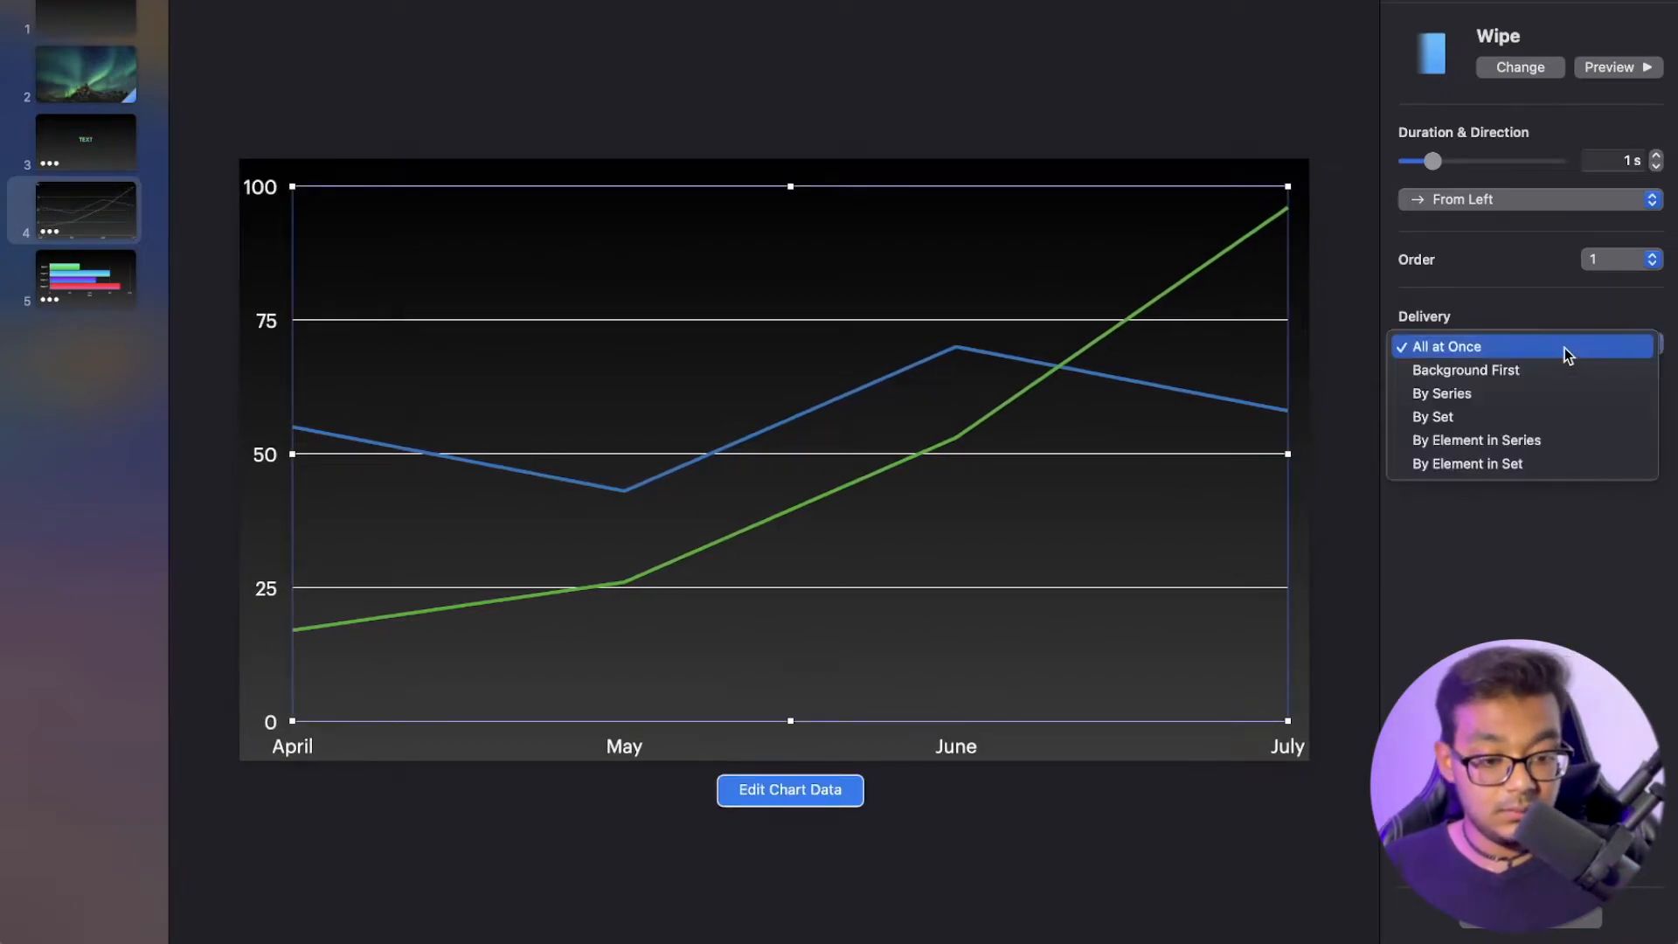
{"action": "left_click", "coordinate": [1519, 390]}
{"action": "left_click", "coordinate": [1519, 388]}
{"action": "left_click", "coordinate": [1508, 407]}
{"action": "left_click", "coordinate": [1515, 202]}
{"action": "left_click", "coordinate": [1514, 196]}
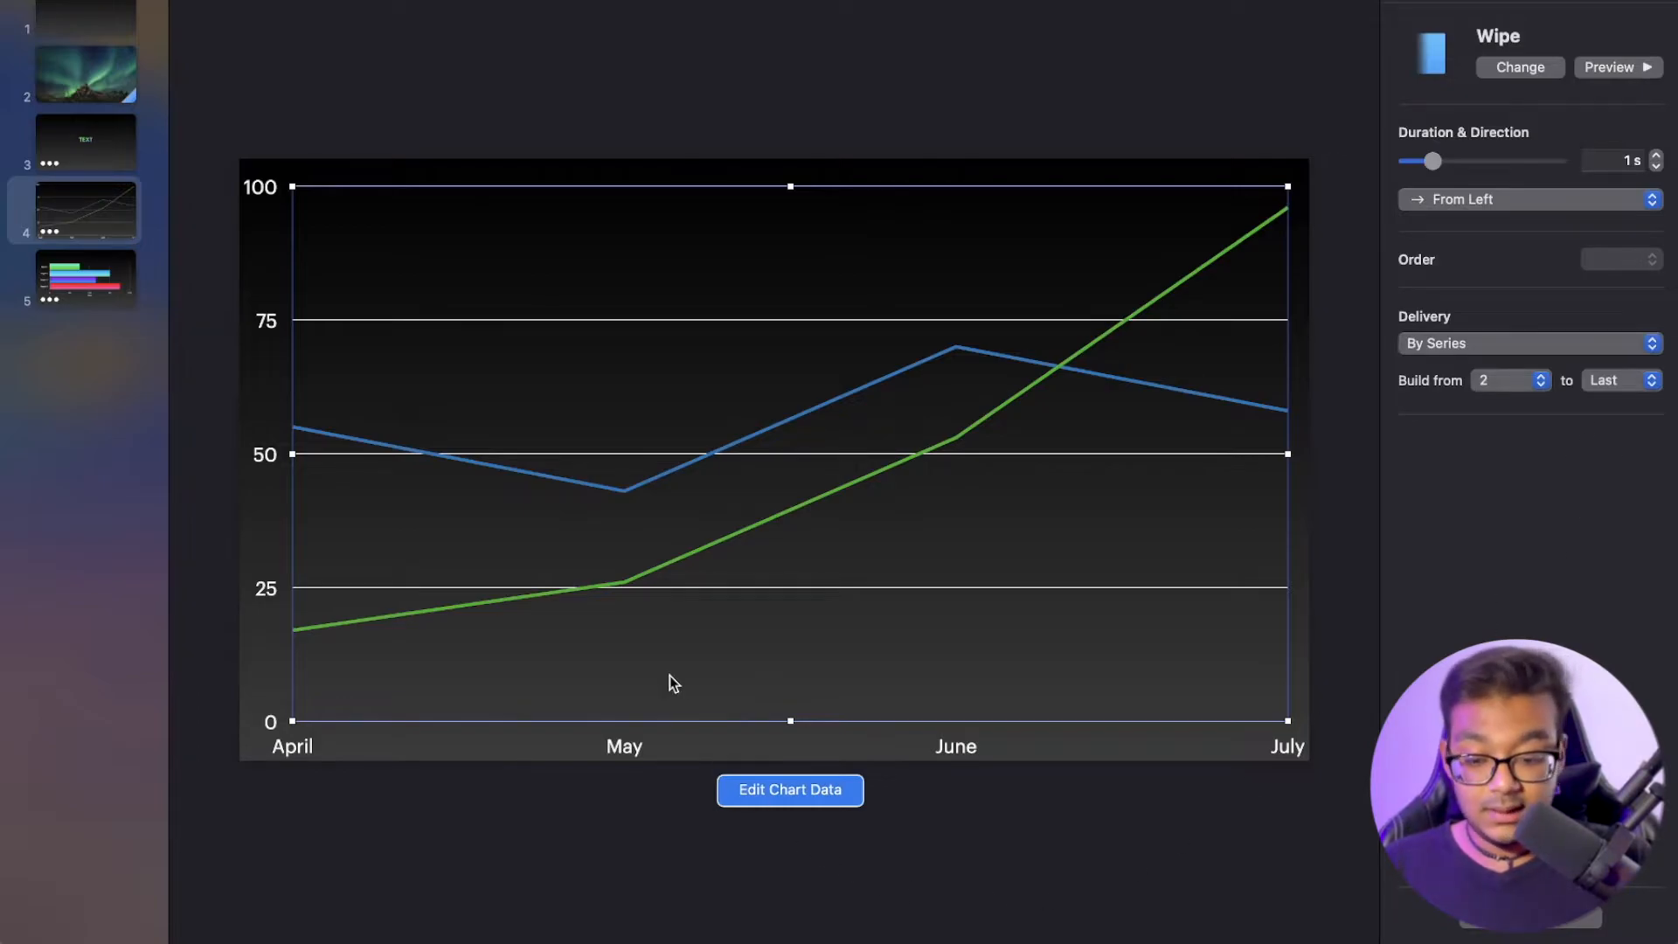
Play the slideshow from slide 4 to check the line chart's series builds, advance to the bar chart, and exit
{"action": "key", "text": "alt+super+p"}
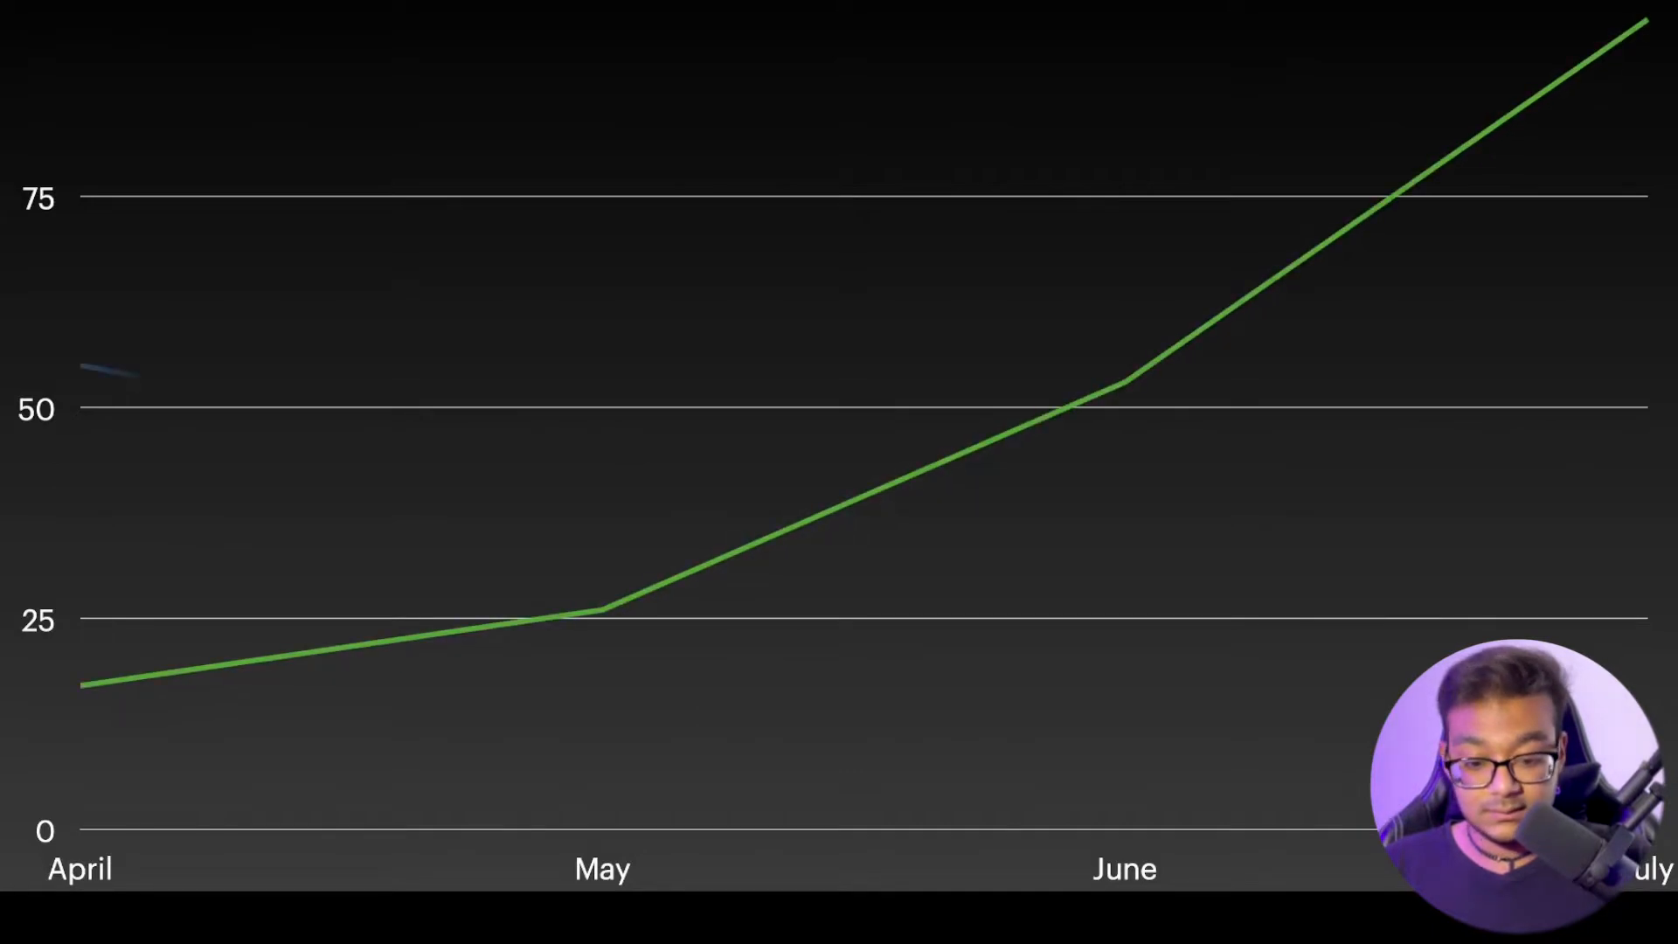
{"action": "key", "text": "Right"}
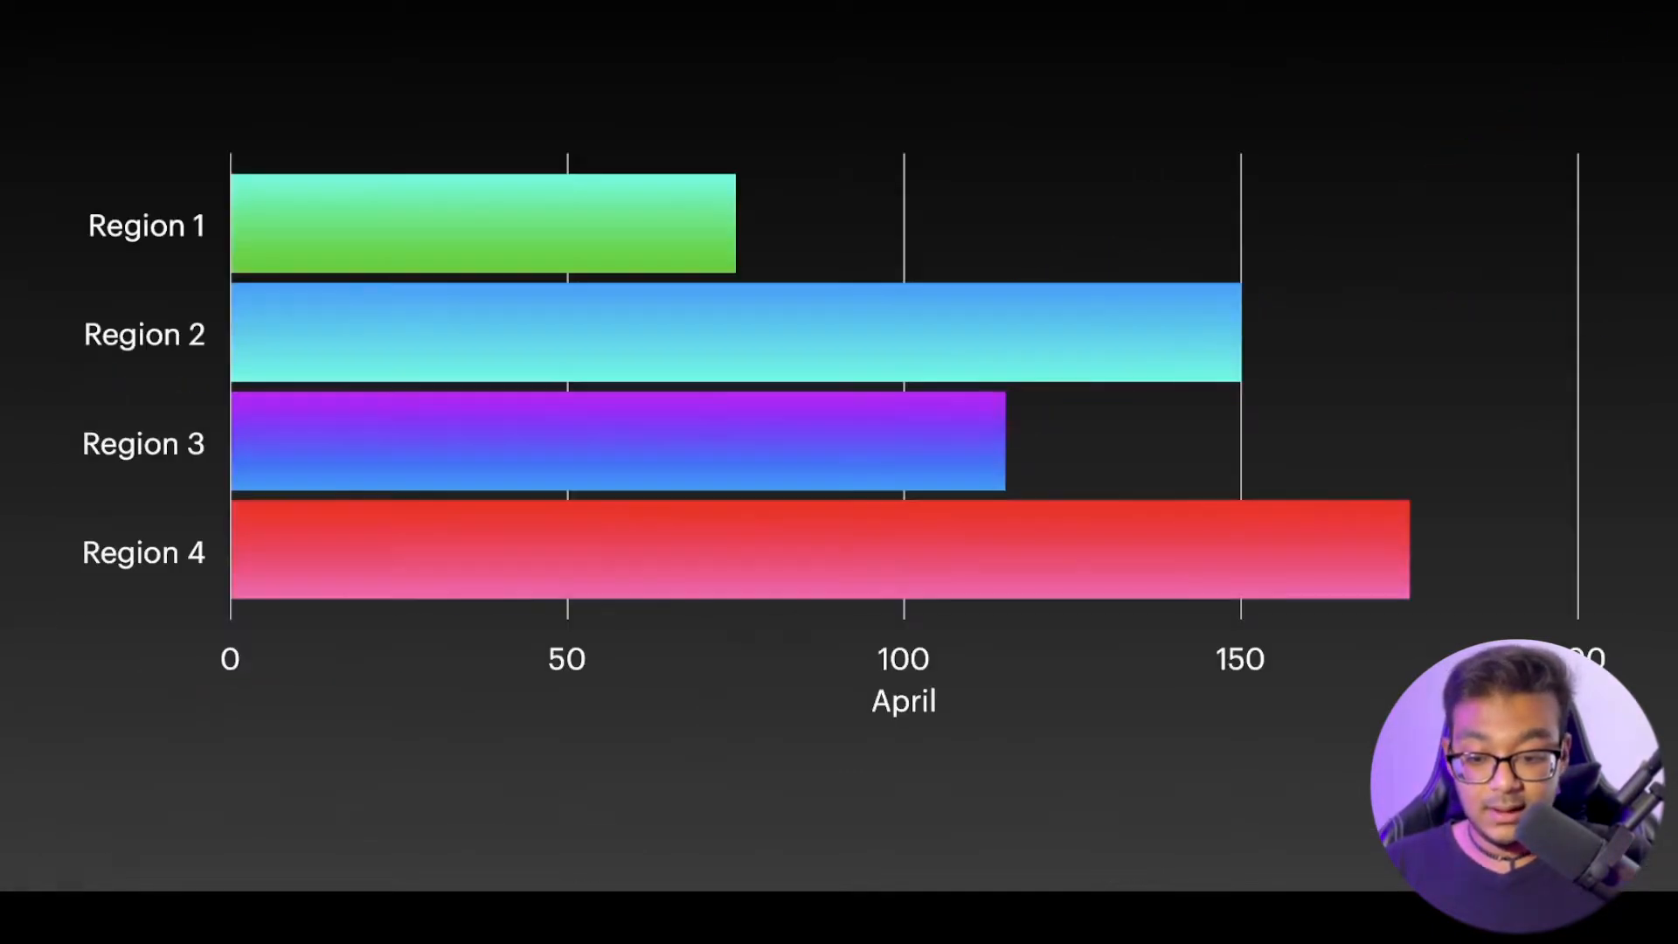
{"action": "key", "text": "Escape"}
Set the line chart's Region 1 and Region 2 builds to start After Previous Build in the build order
{"action": "left_click", "coordinate": [76, 214]}
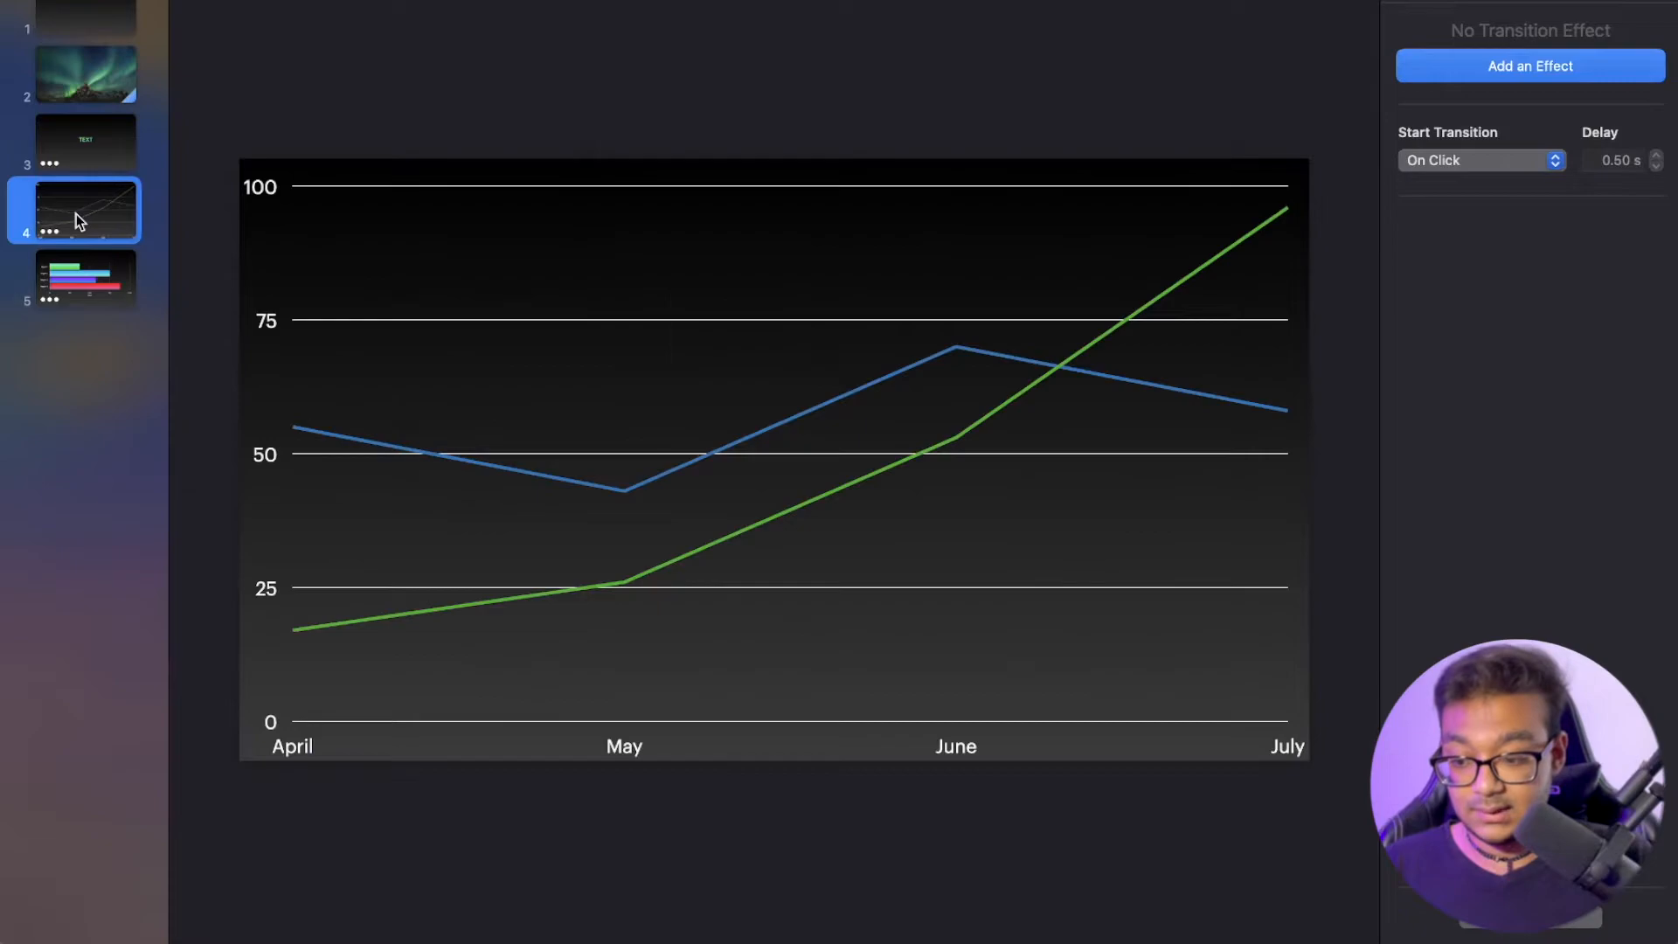
{"action": "left_click", "coordinate": [674, 494]}
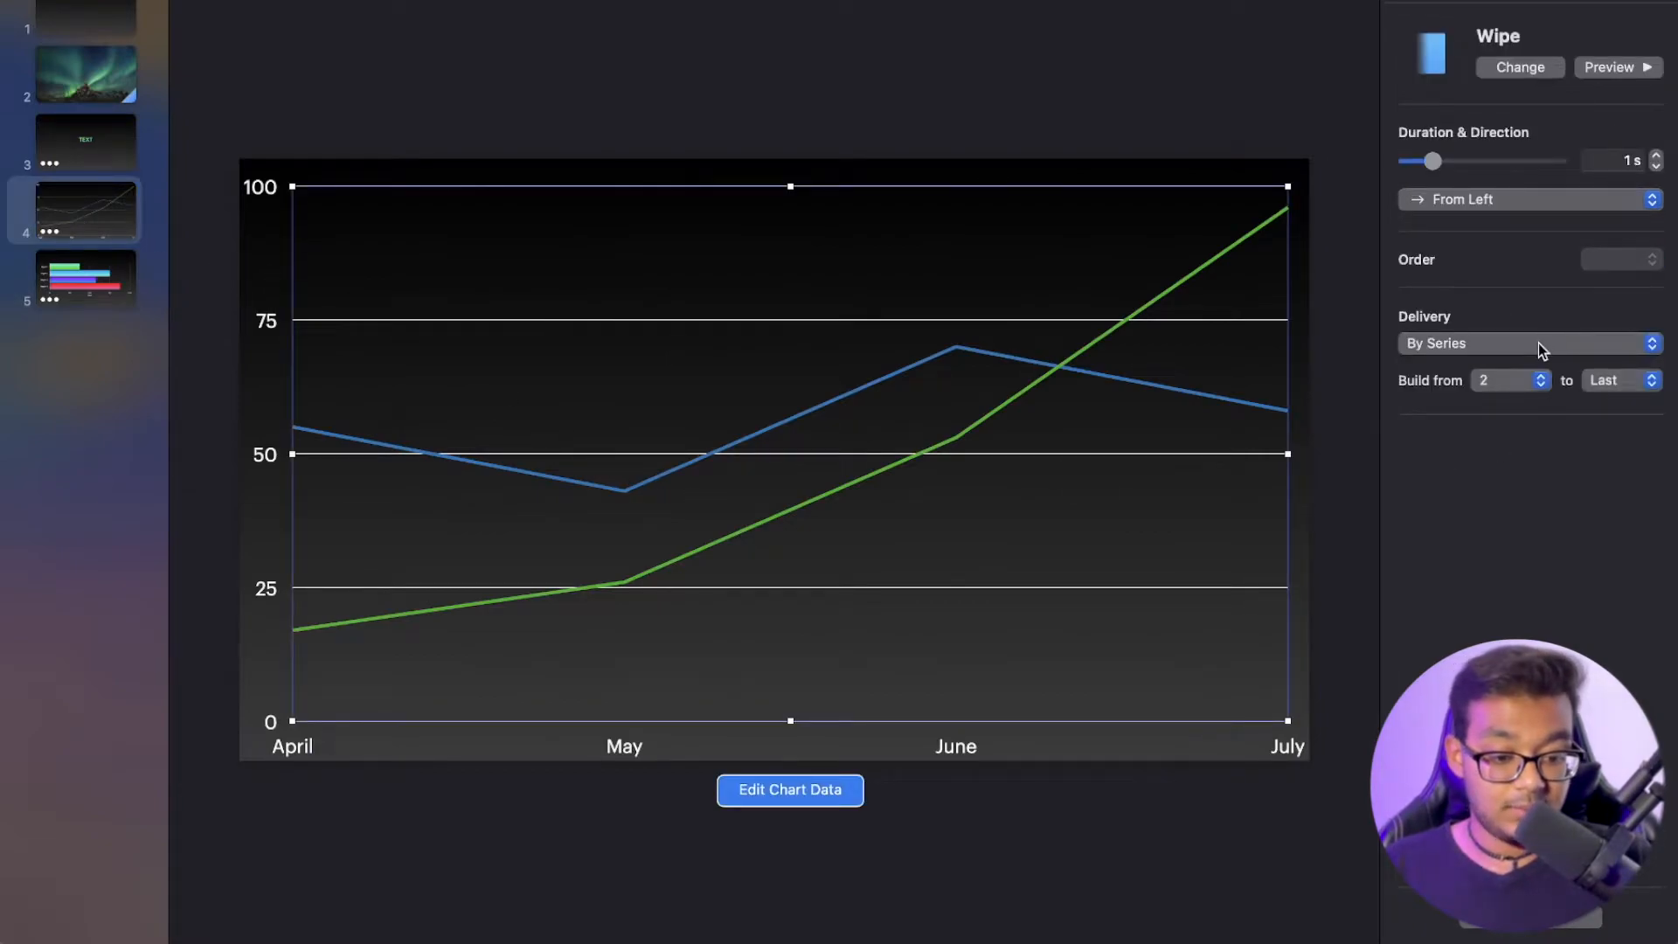
{"action": "left_click", "coordinate": [1555, 928]}
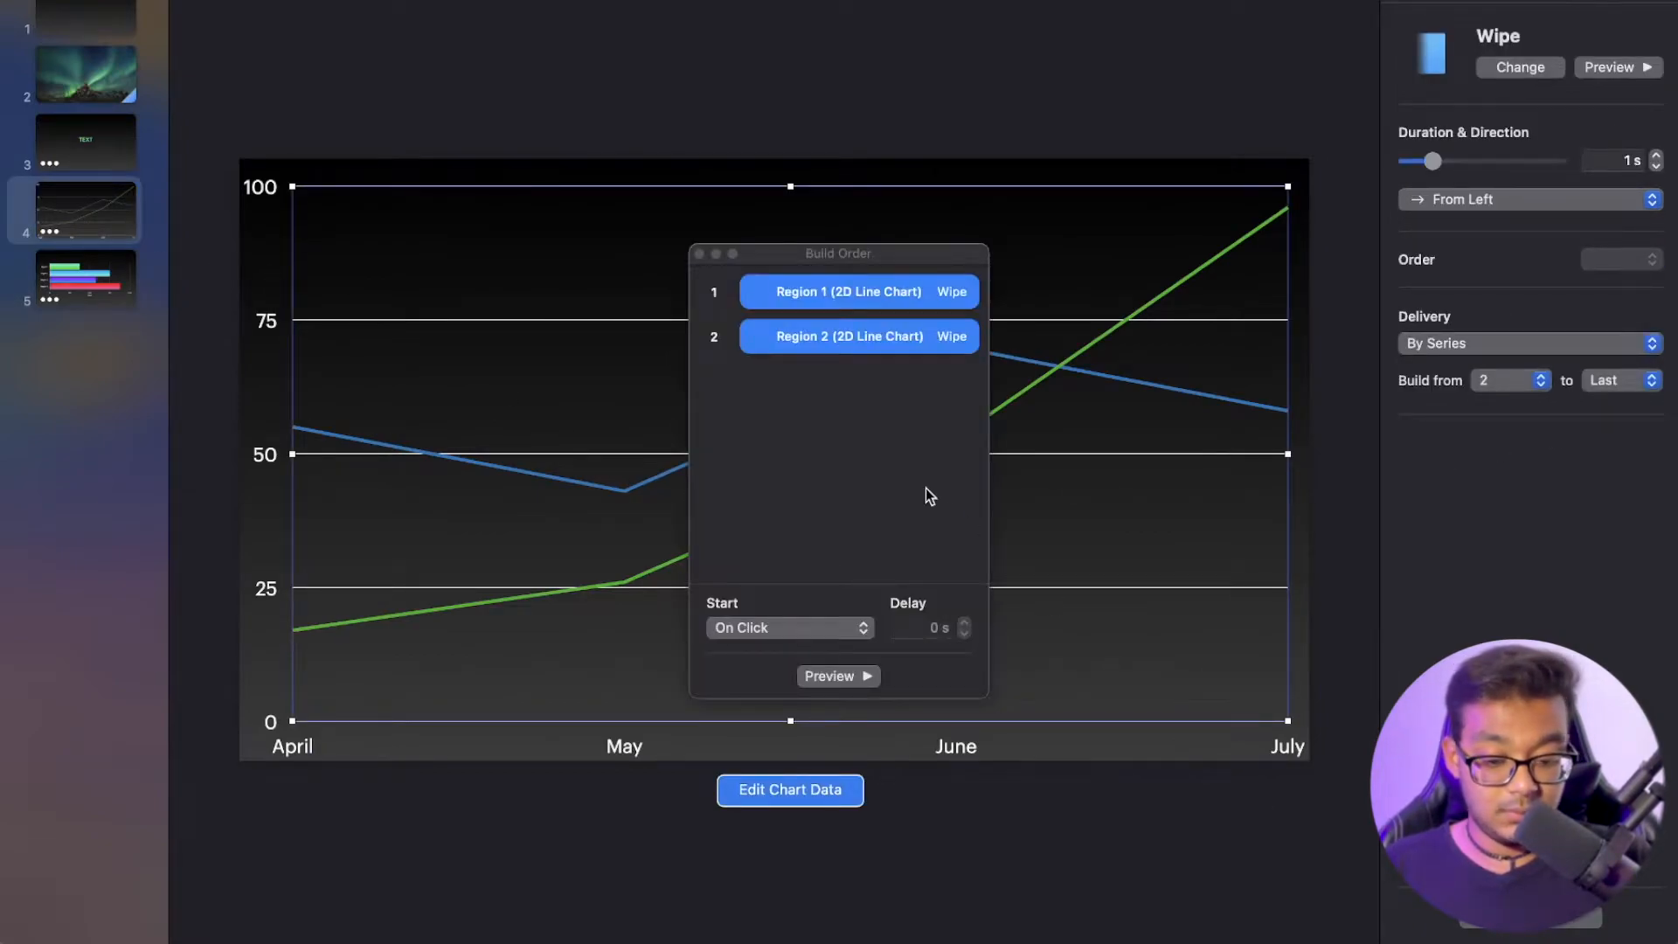
{"action": "left_click", "coordinate": [836, 629]}
{"action": "left_click", "coordinate": [811, 652]}
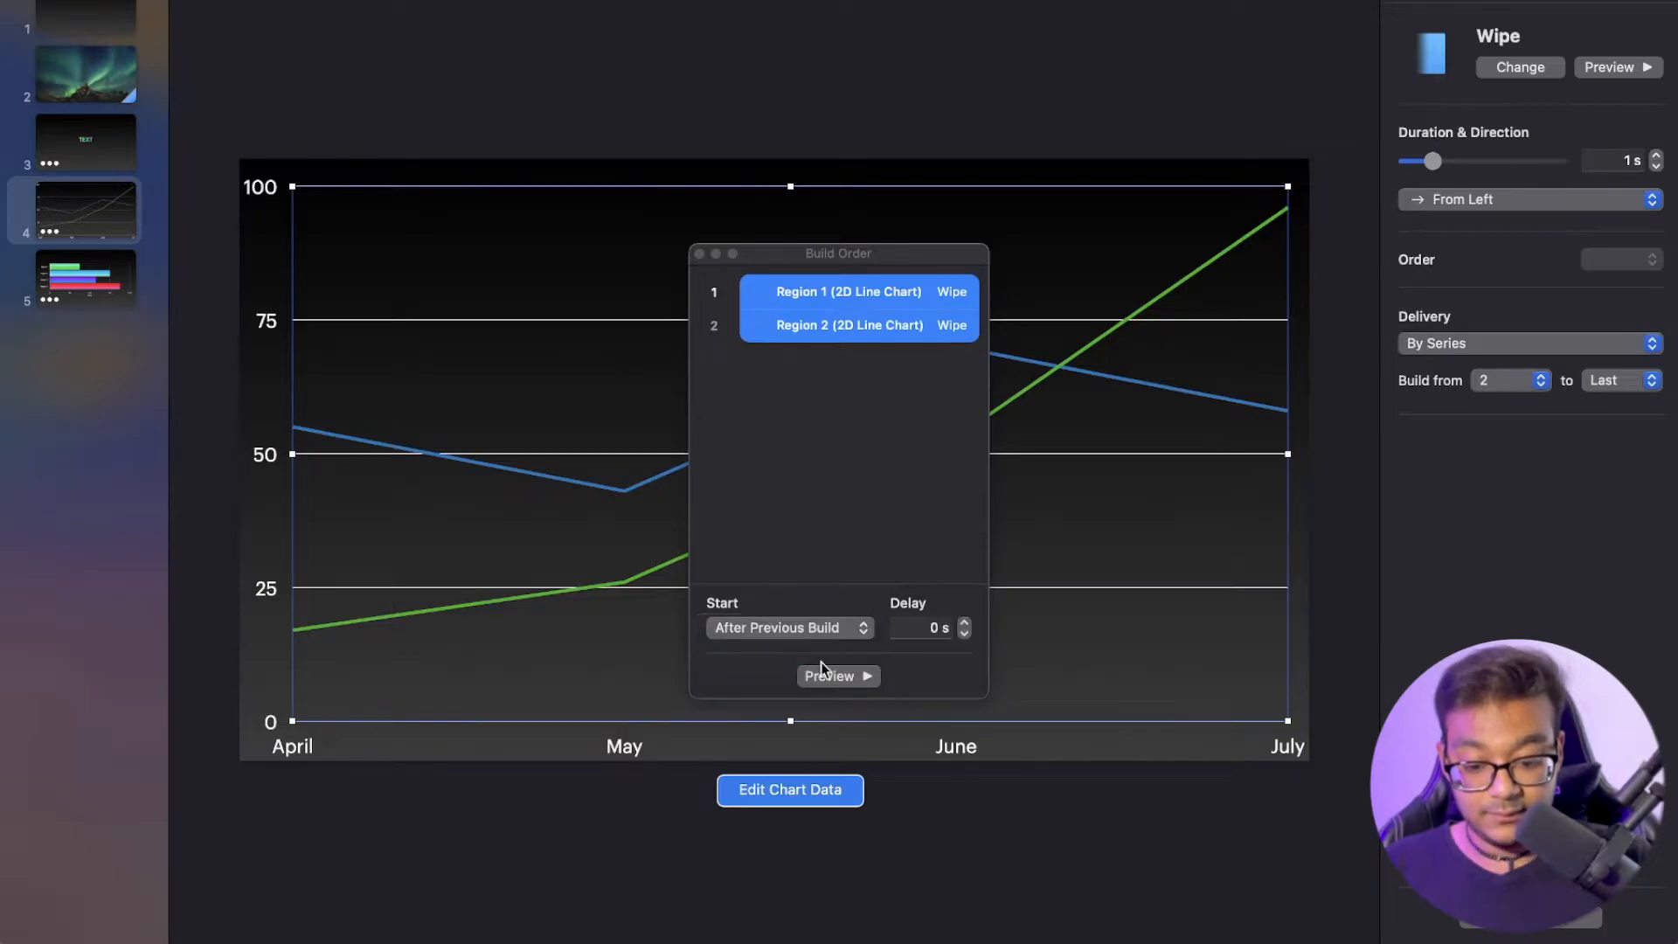
Close the build order and play the slideshow from slide 2 through the text and line chart builds, and exit
{"action": "left_click", "coordinate": [699, 253]}
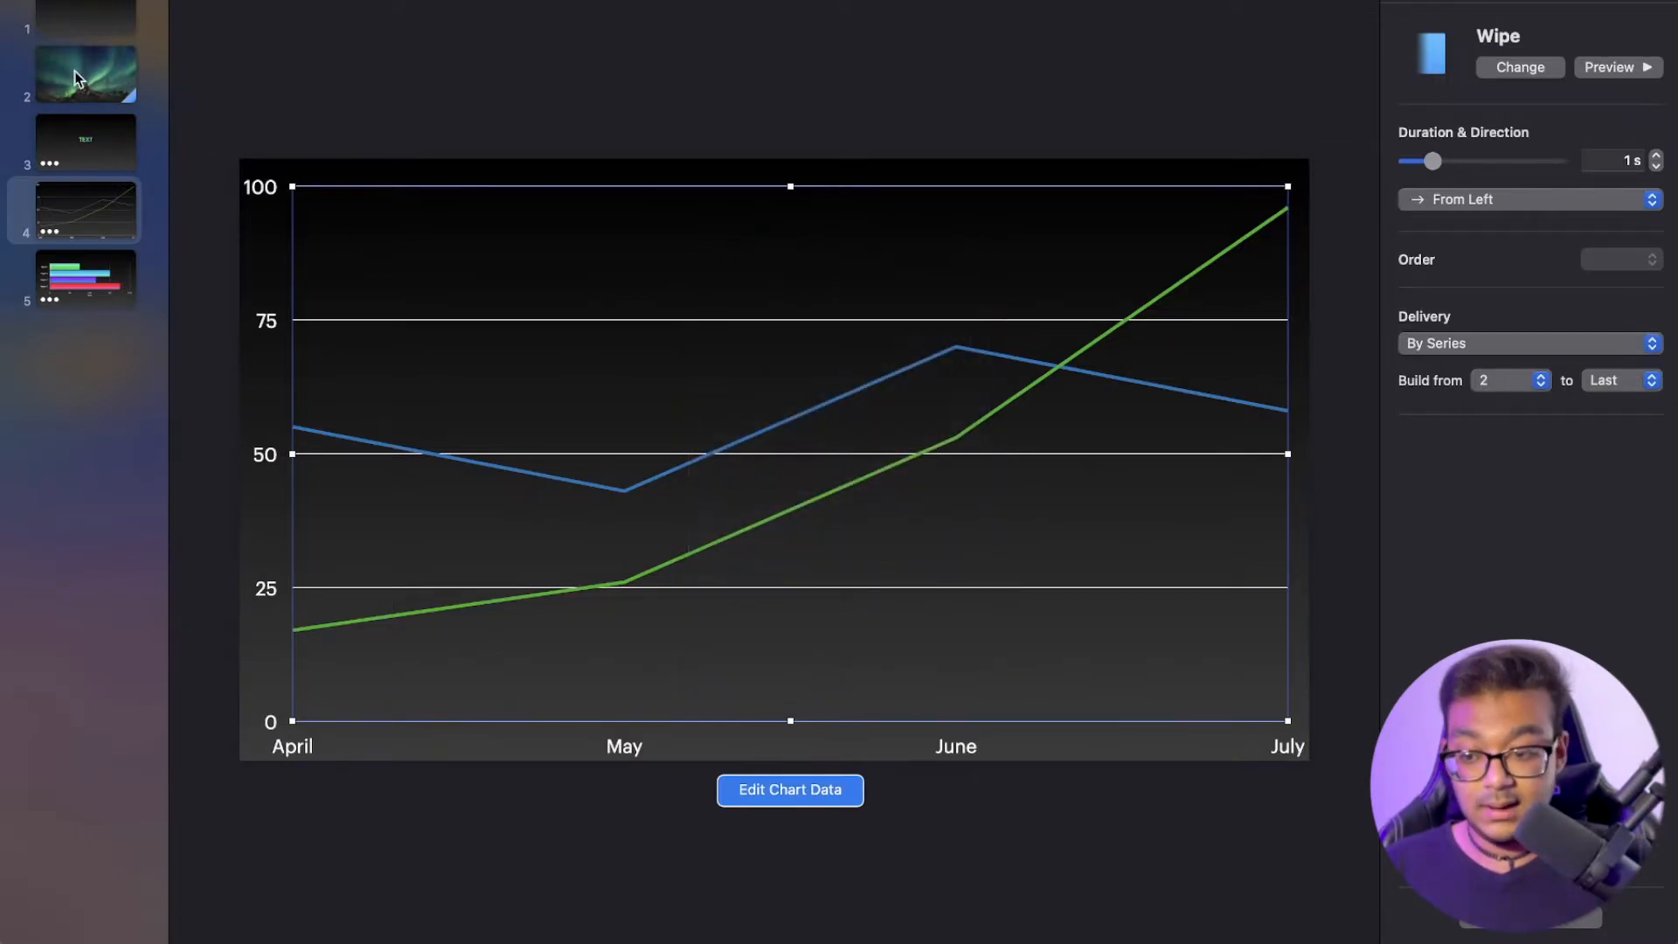
{"action": "left_click", "coordinate": [84, 91]}
{"action": "left_click", "coordinate": [337, 2]}
{"action": "left_click", "coordinate": [494, 2]}
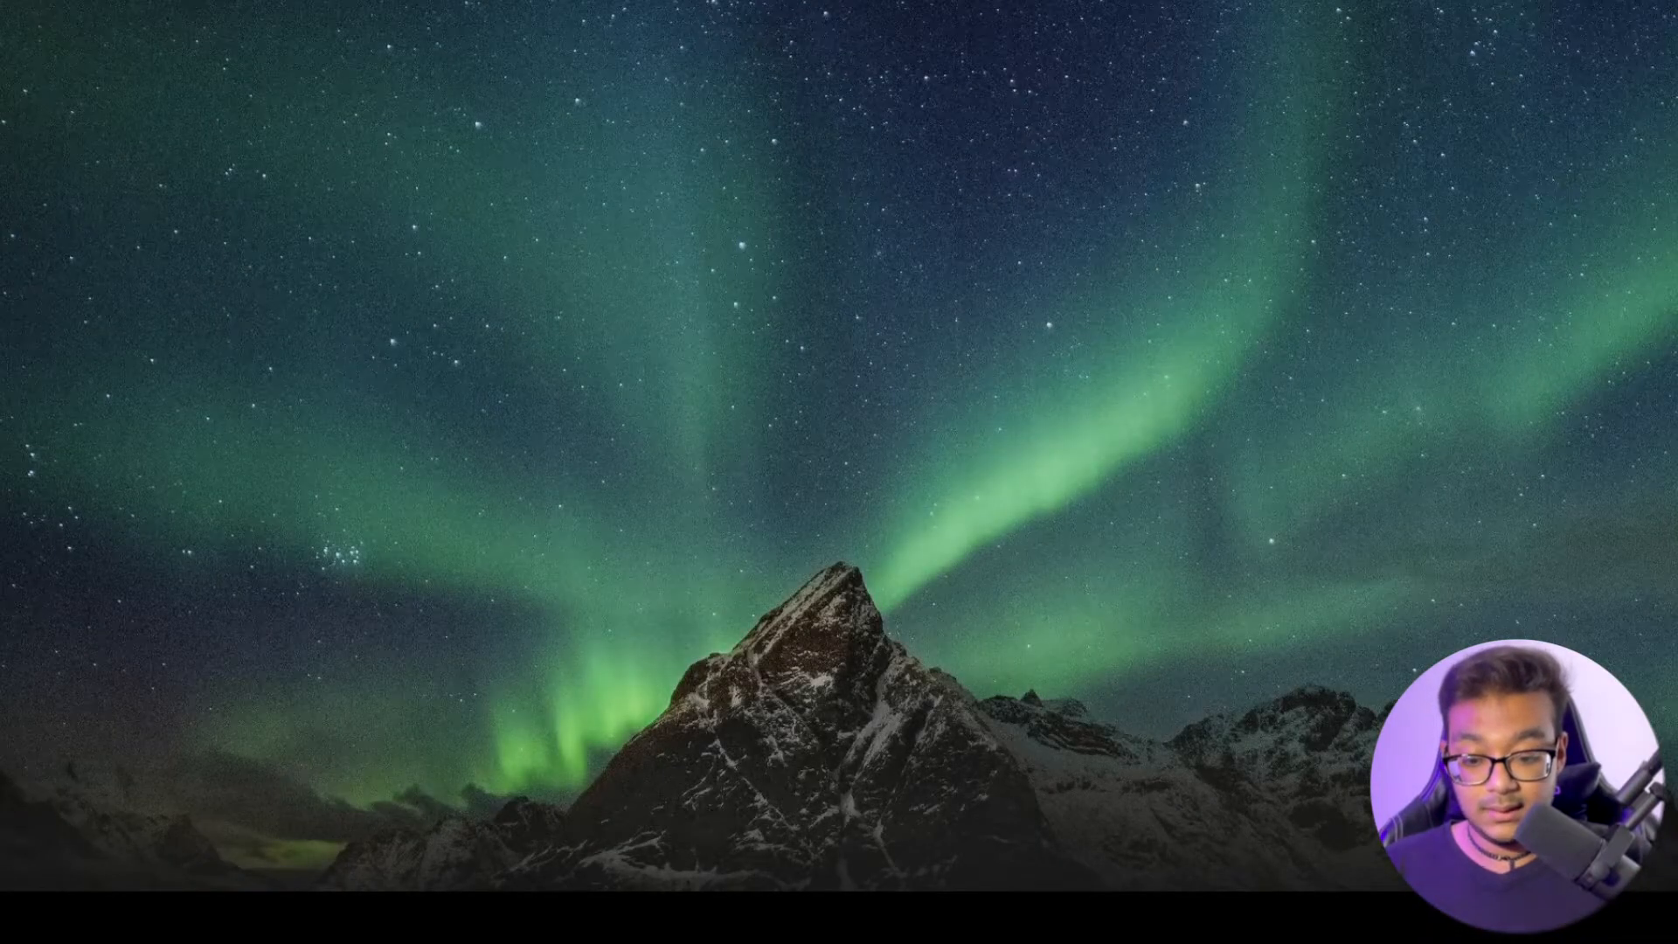
{"action": "key", "text": "Right"}
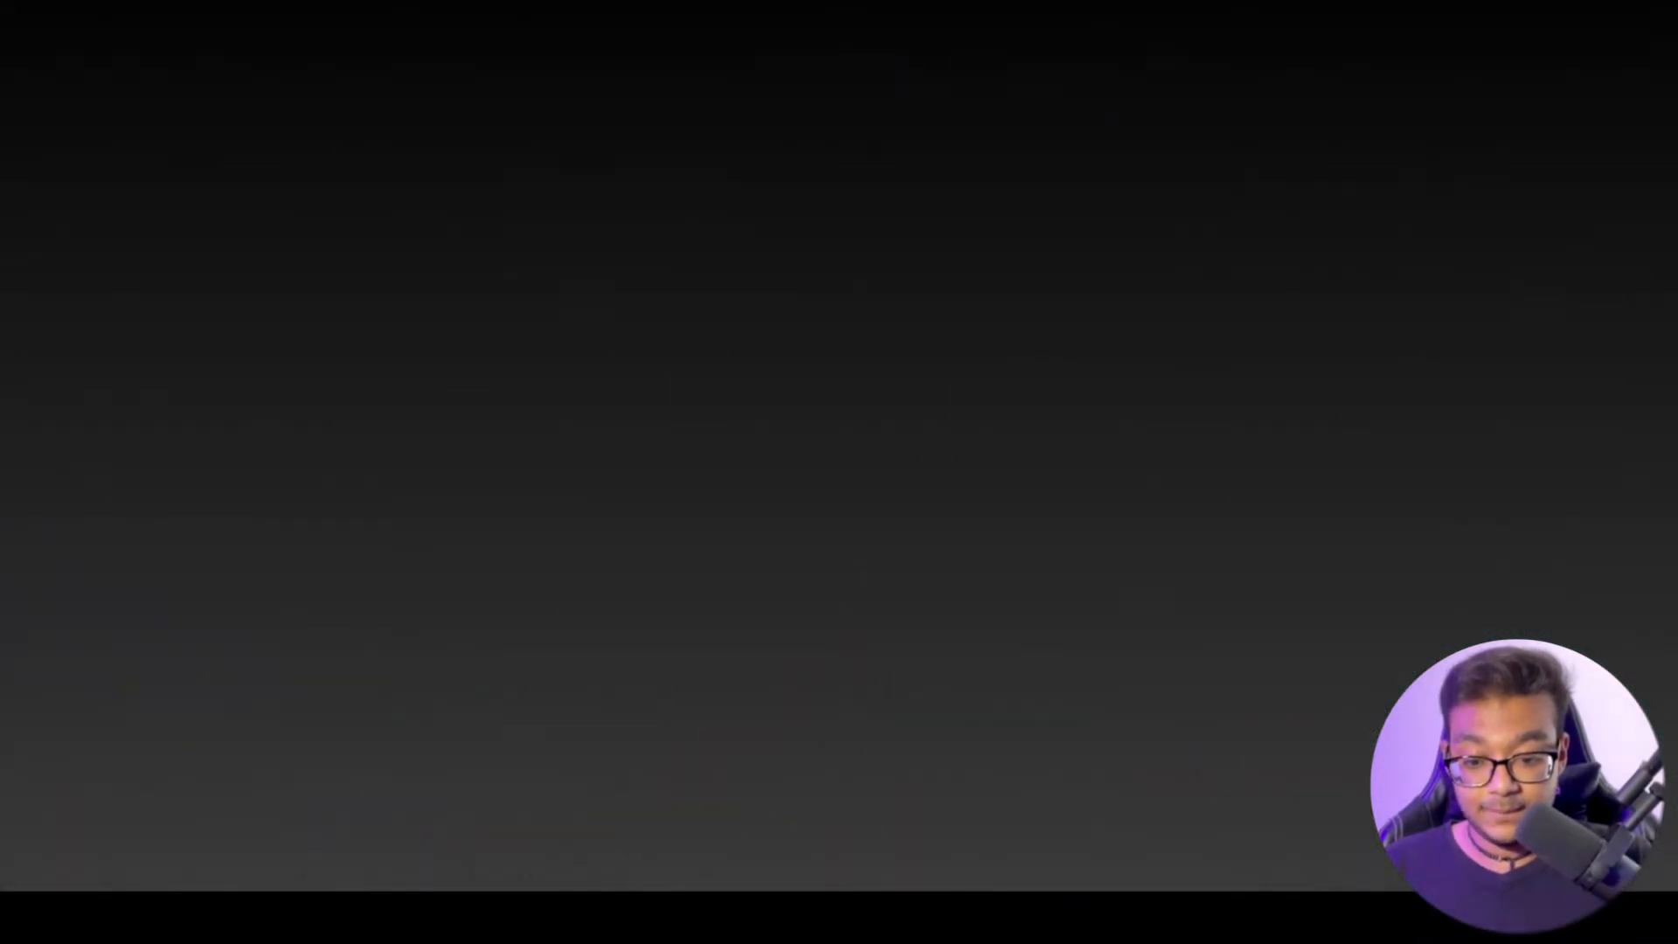
{"action": "key", "text": "Right"}
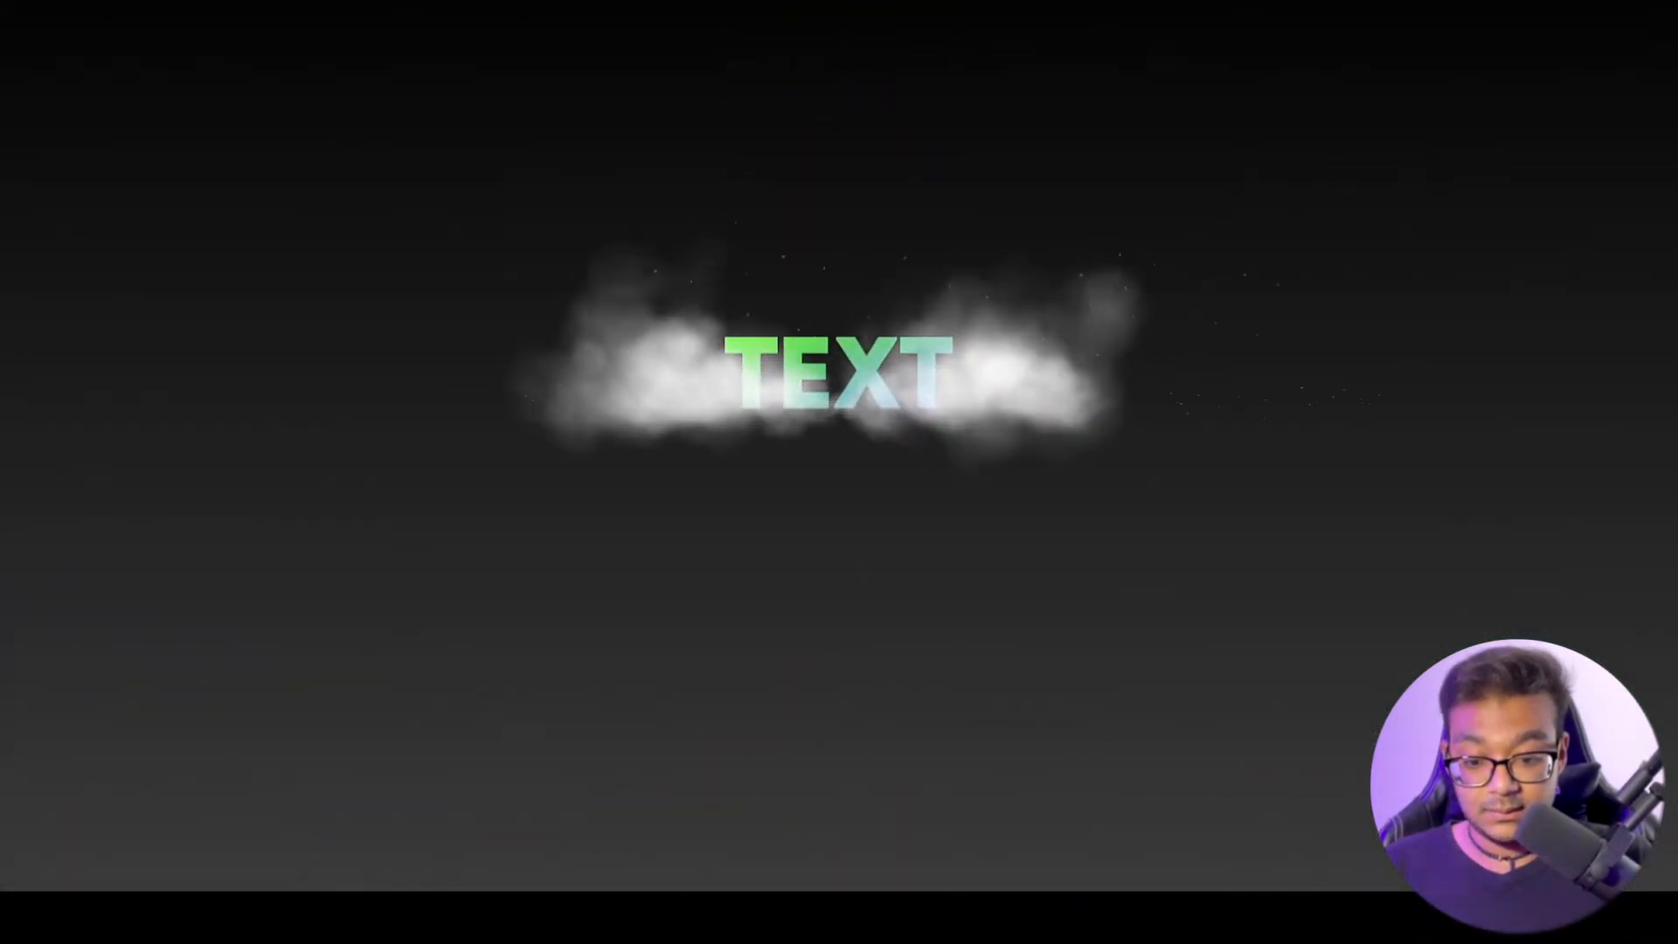
{"action": "key", "text": "Right"}
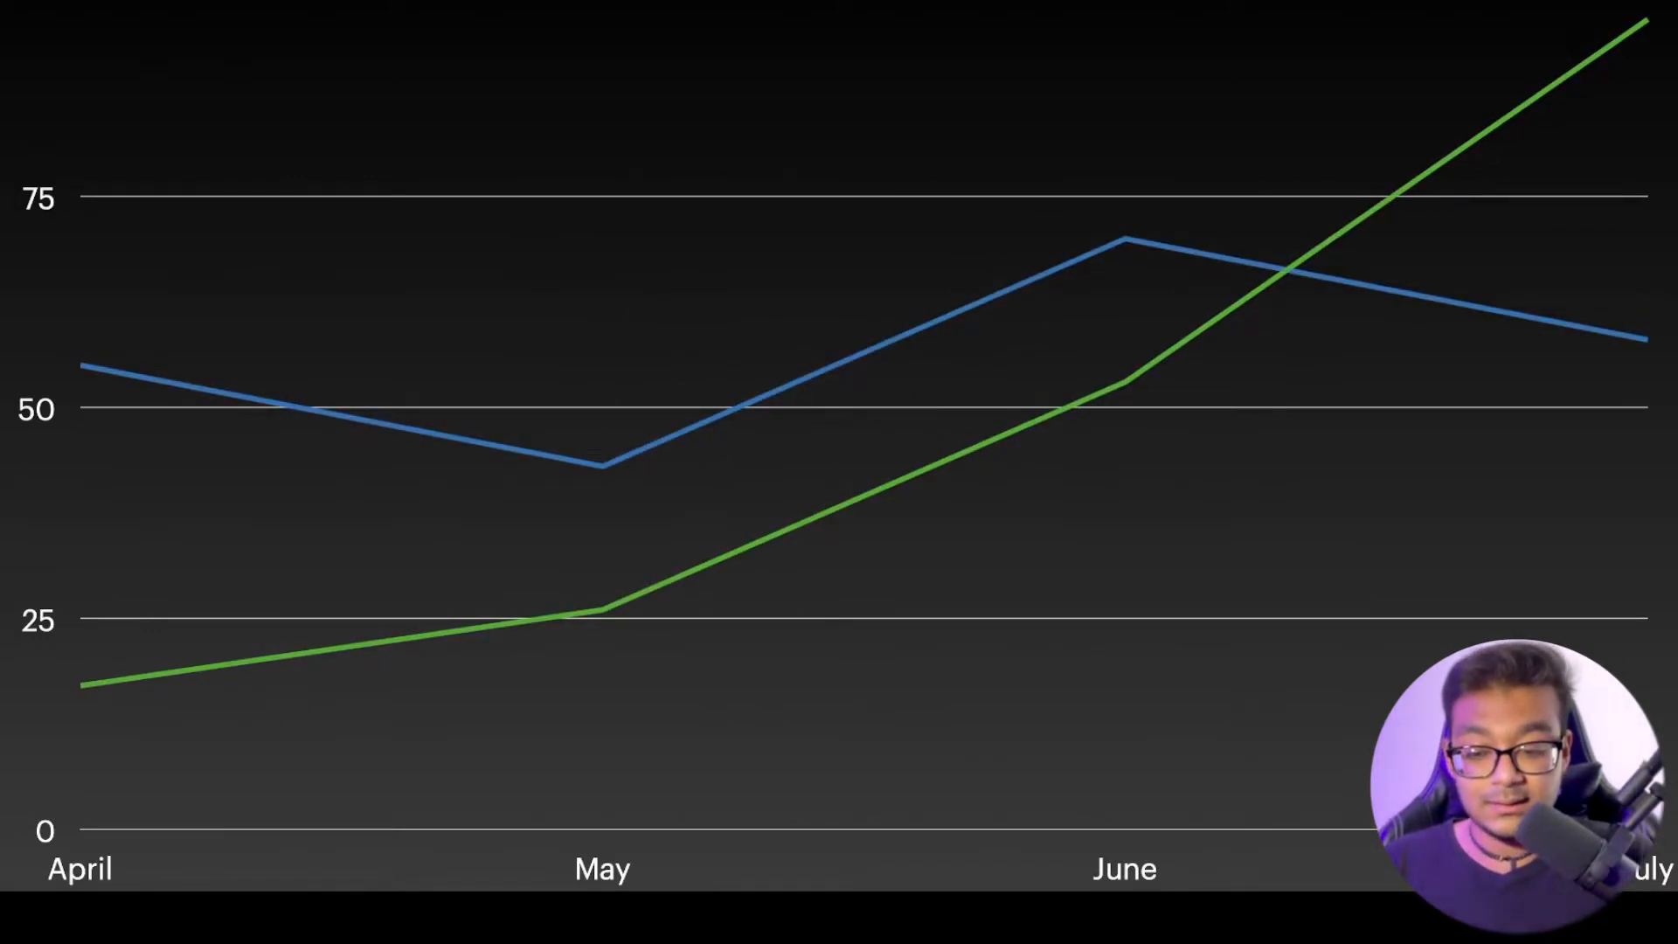
{"action": "key", "text": "Escape"}
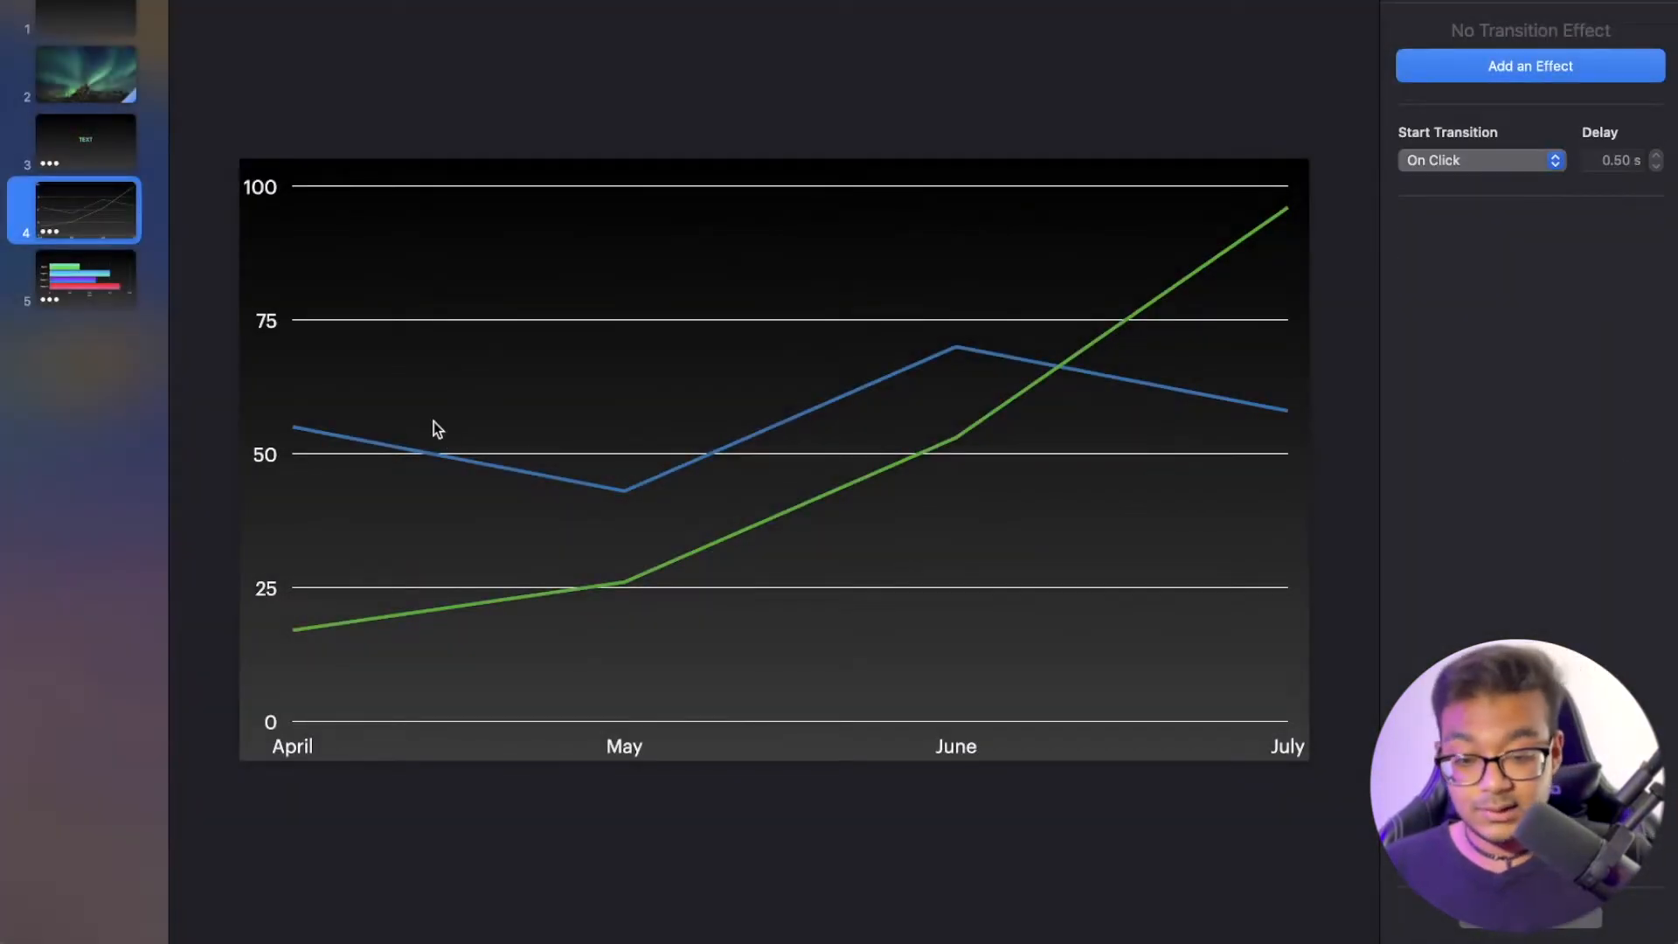
Set the connection line of the line chart's blue series to Curved
{"action": "left_click", "coordinate": [391, 448]}
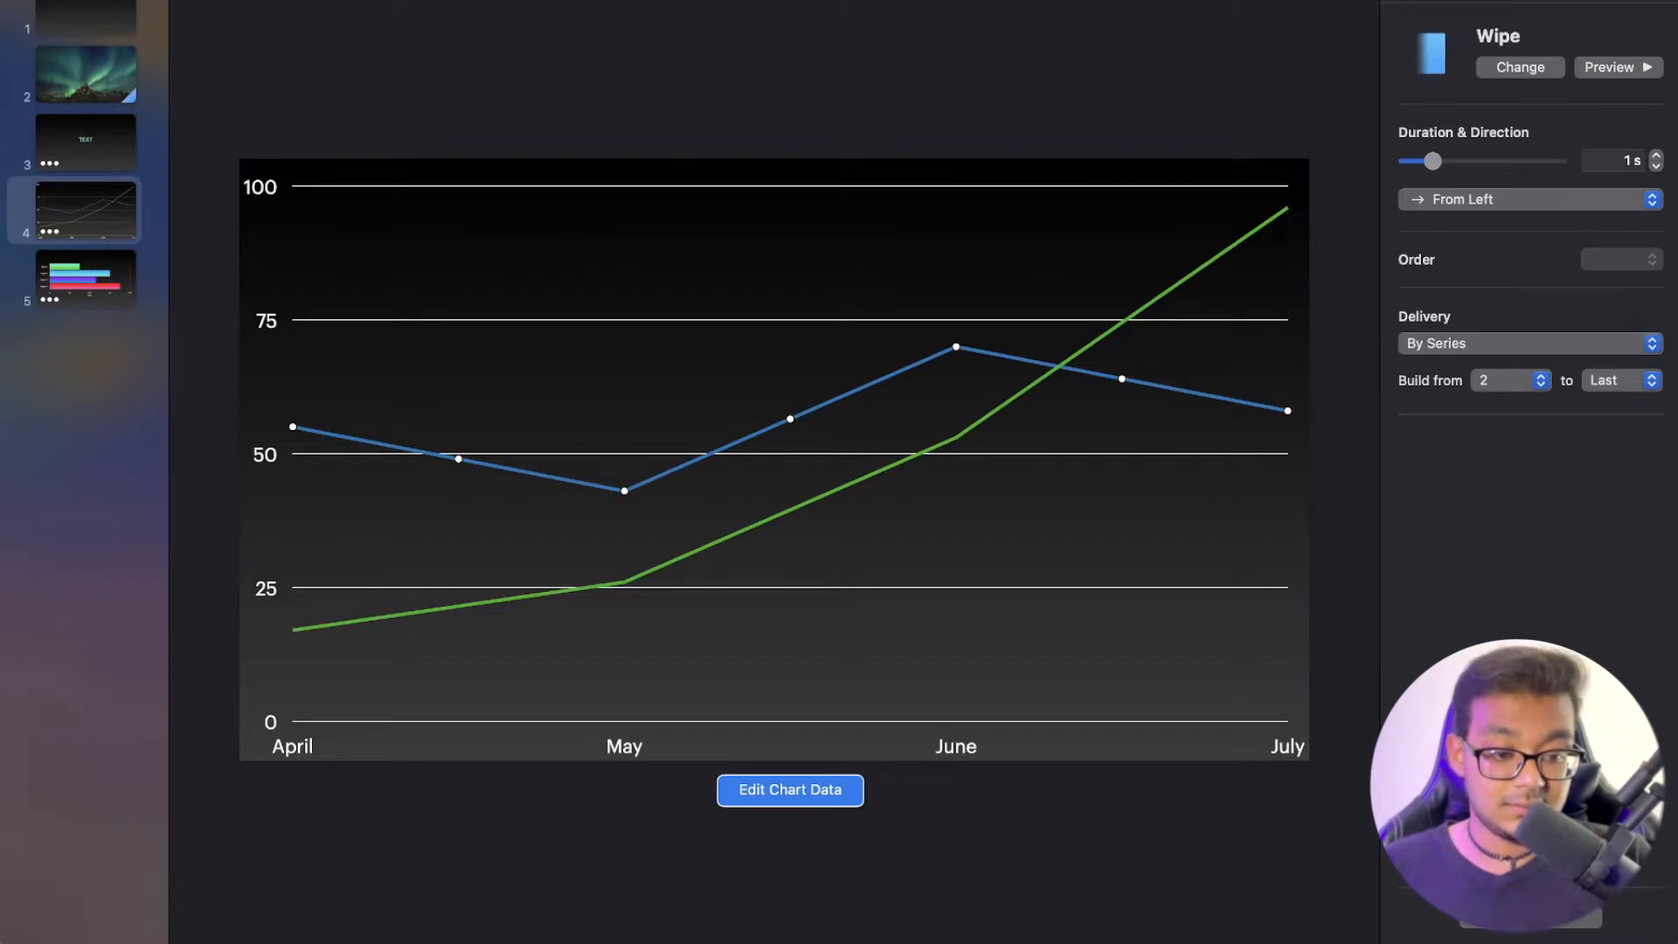
{"action": "left_click", "coordinate": [1505, 2]}
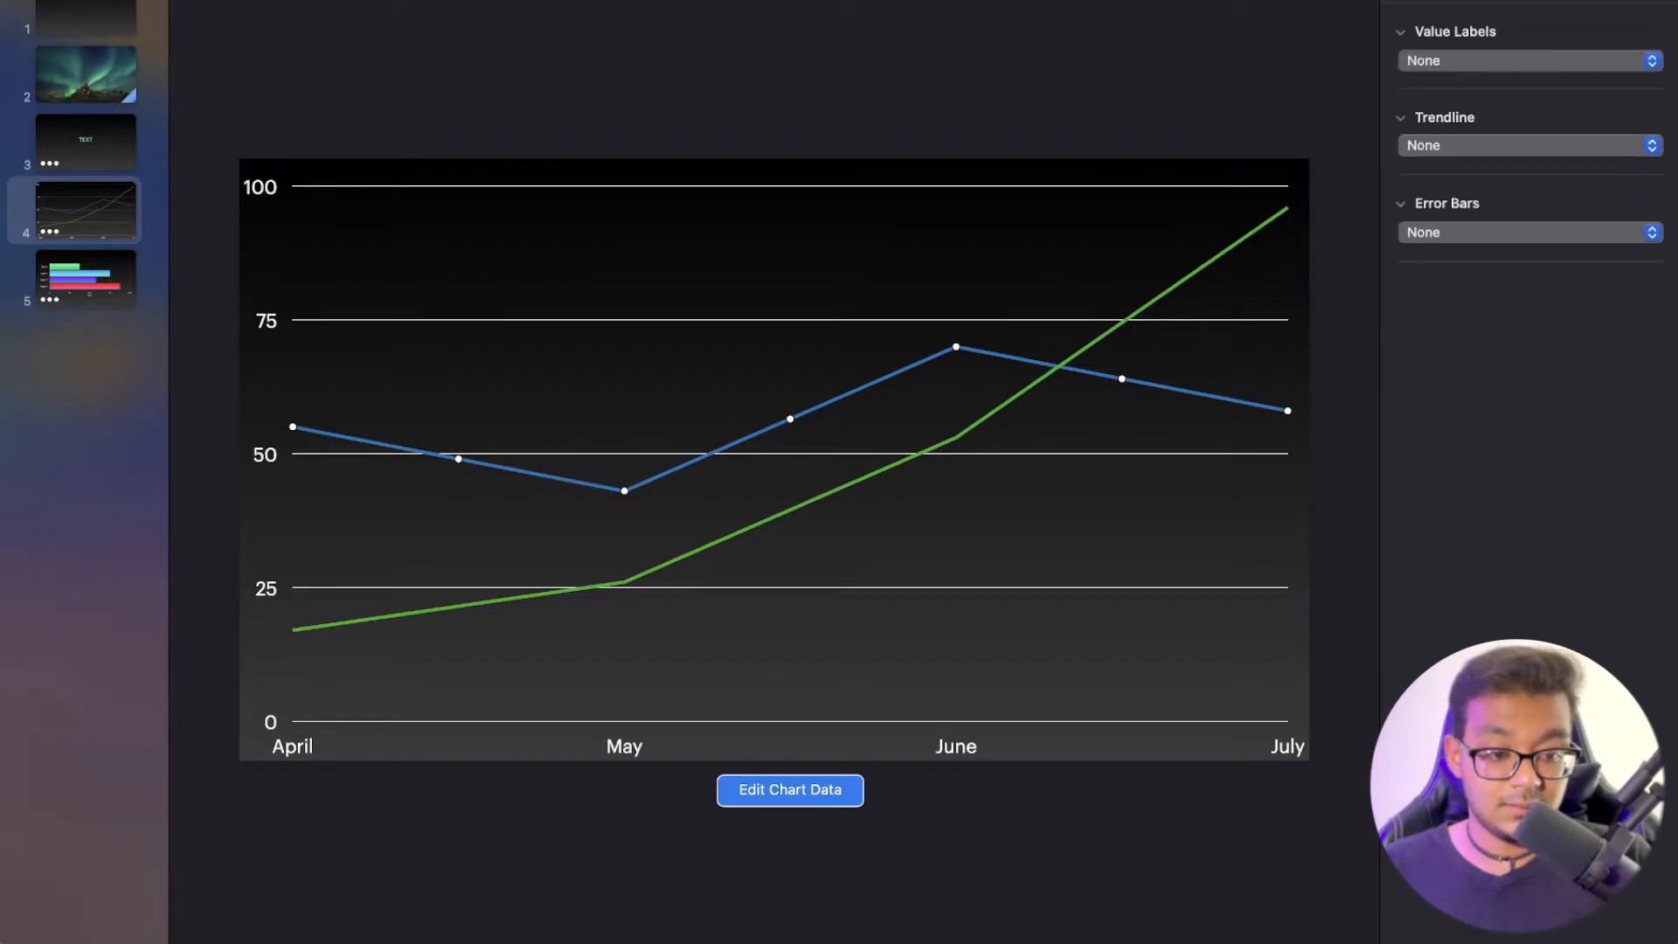
{"action": "left_click", "coordinate": [1431, 3]}
{"action": "left_click", "coordinate": [1449, 124]}
{"action": "left_click", "coordinate": [1447, 48]}
{"action": "left_click", "coordinate": [1505, 2]}
{"action": "left_click", "coordinate": [1608, 118]}
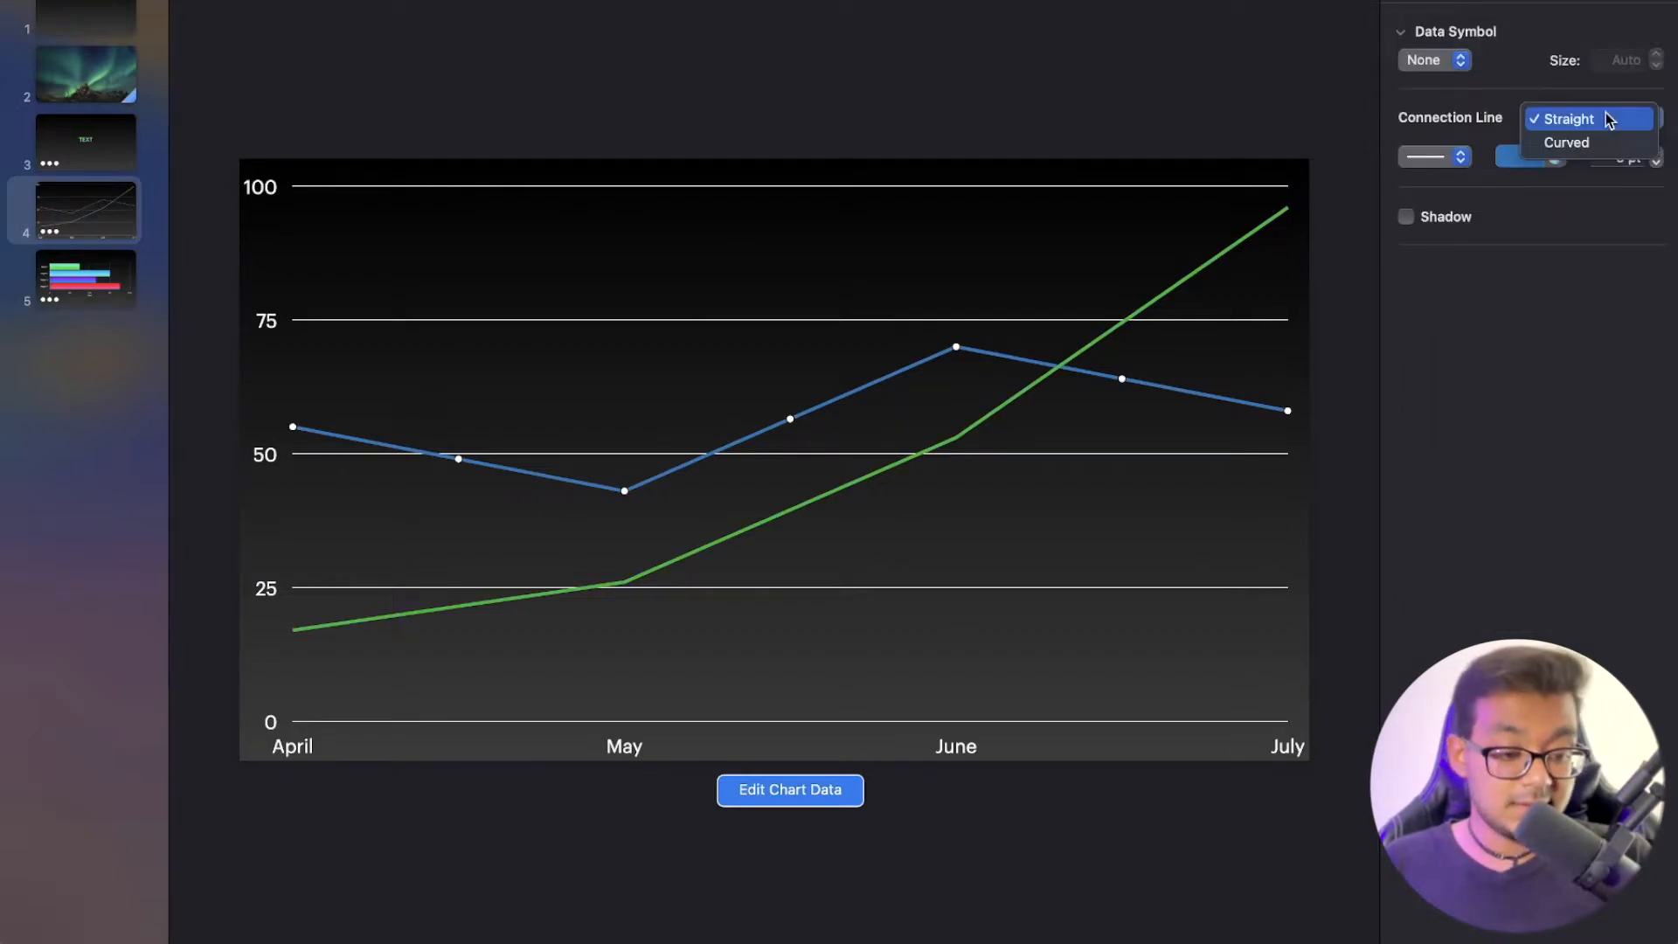
{"action": "left_click", "coordinate": [1570, 143]}
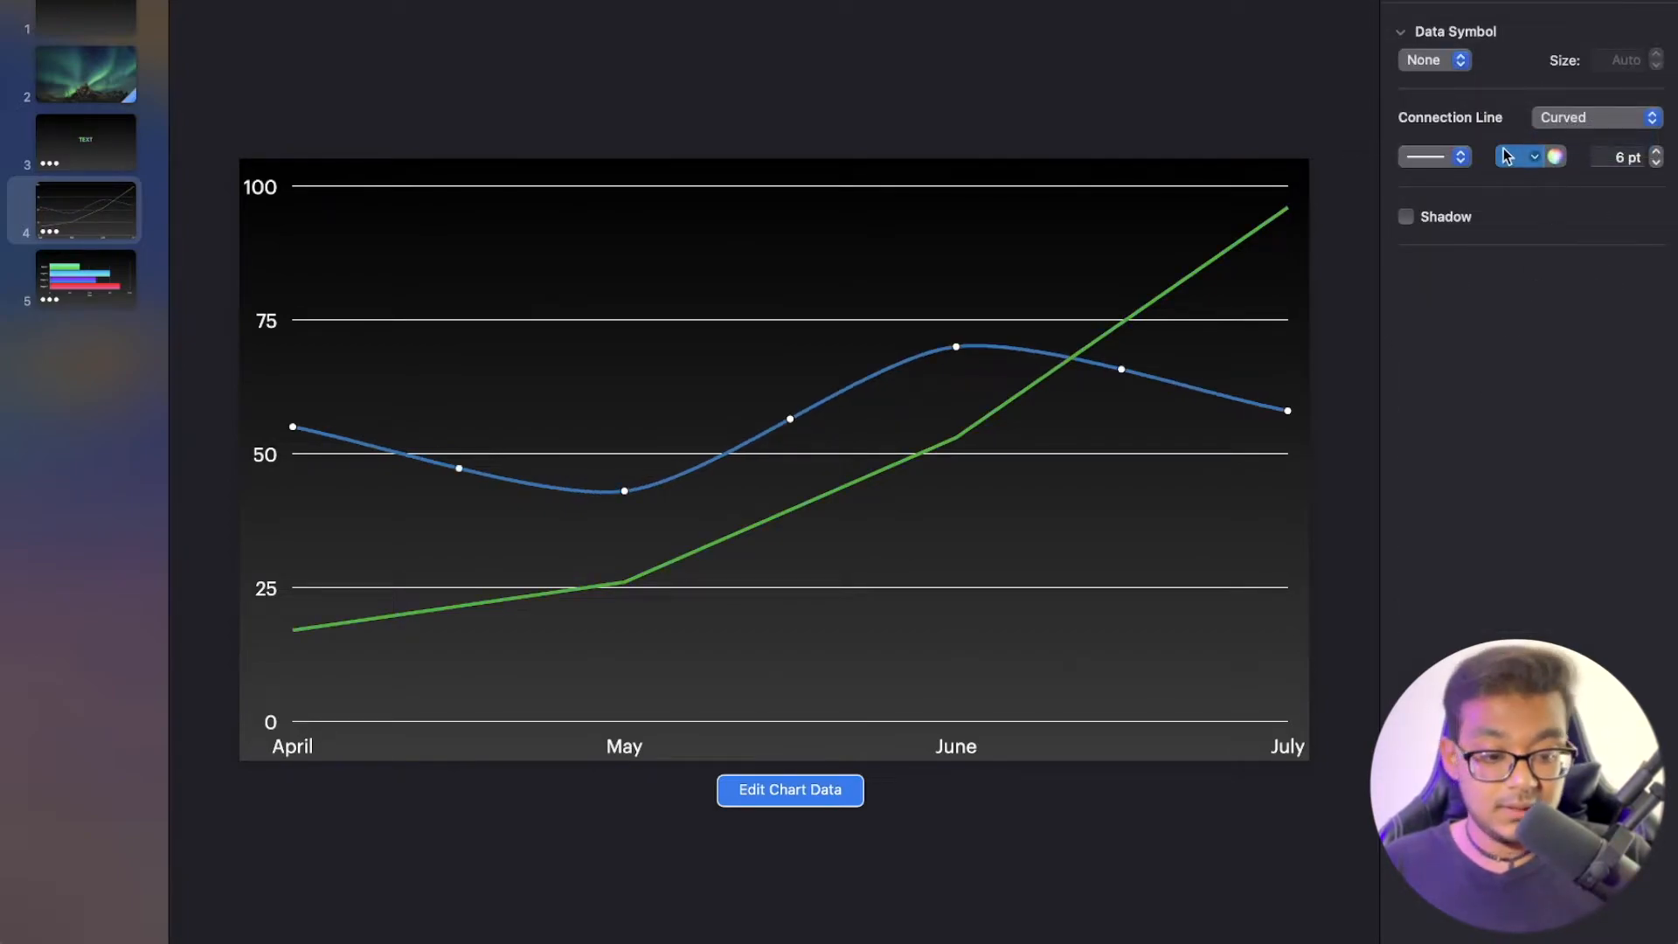
Set the blue series' data symbol to a circle and deselect the chart
{"action": "left_click", "coordinate": [1460, 156]}
{"action": "left_click", "coordinate": [1489, 328]}
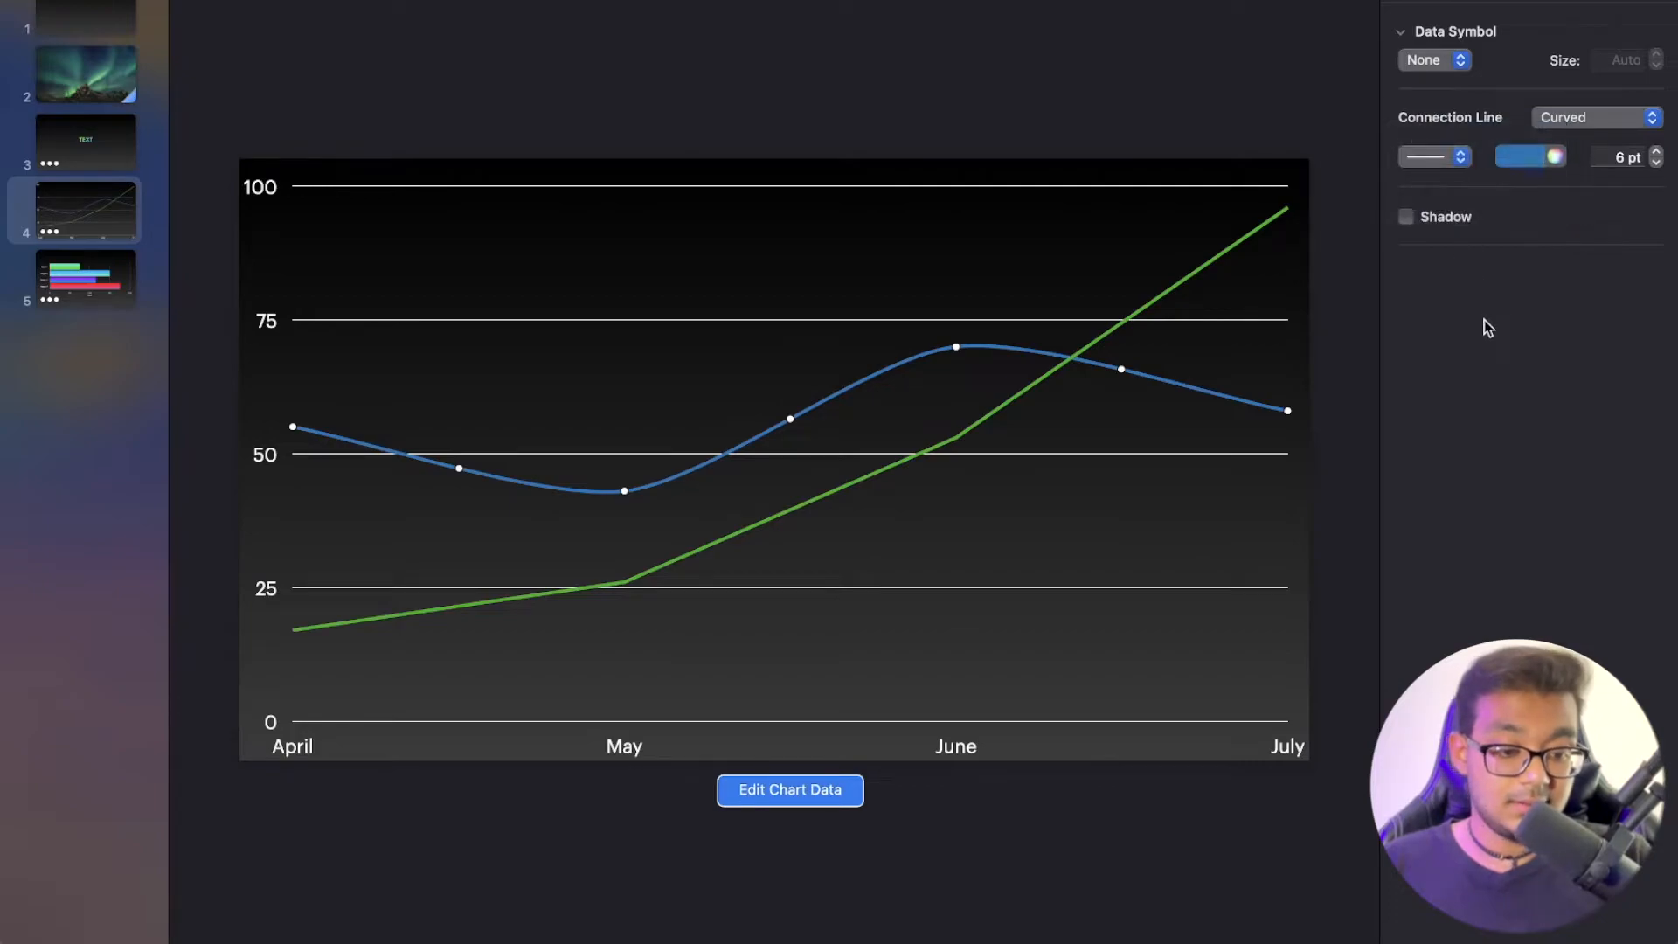
{"action": "left_click", "coordinate": [1461, 61]}
{"action": "left_click", "coordinate": [1454, 107]}
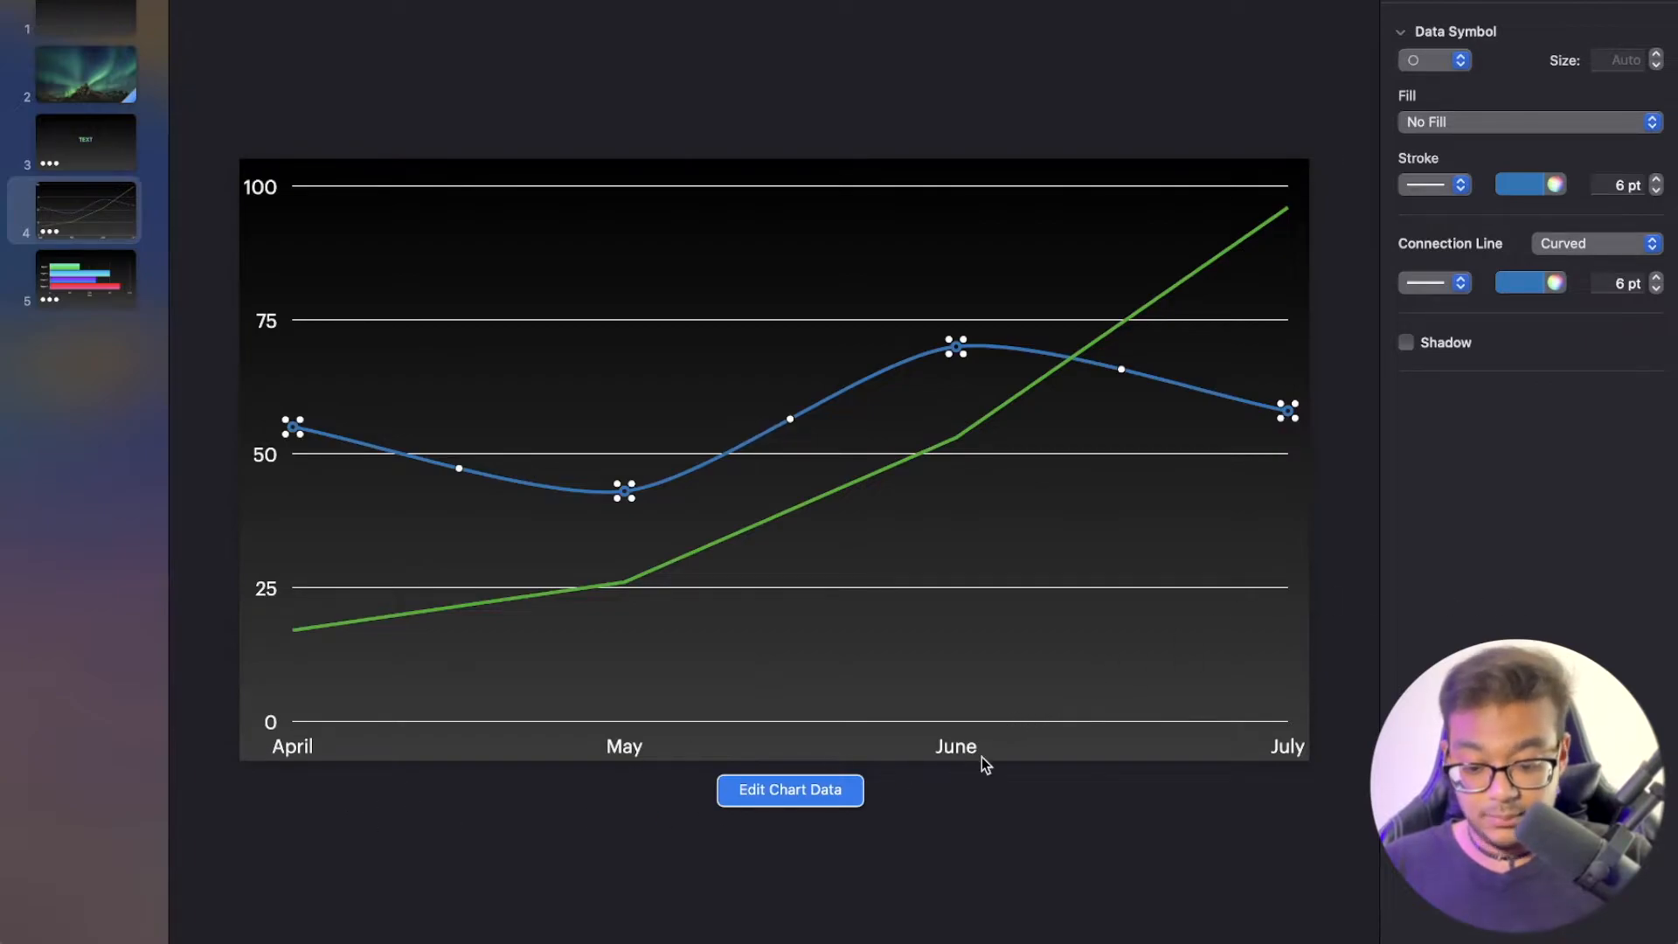
{"action": "left_click", "coordinate": [1346, 643]}
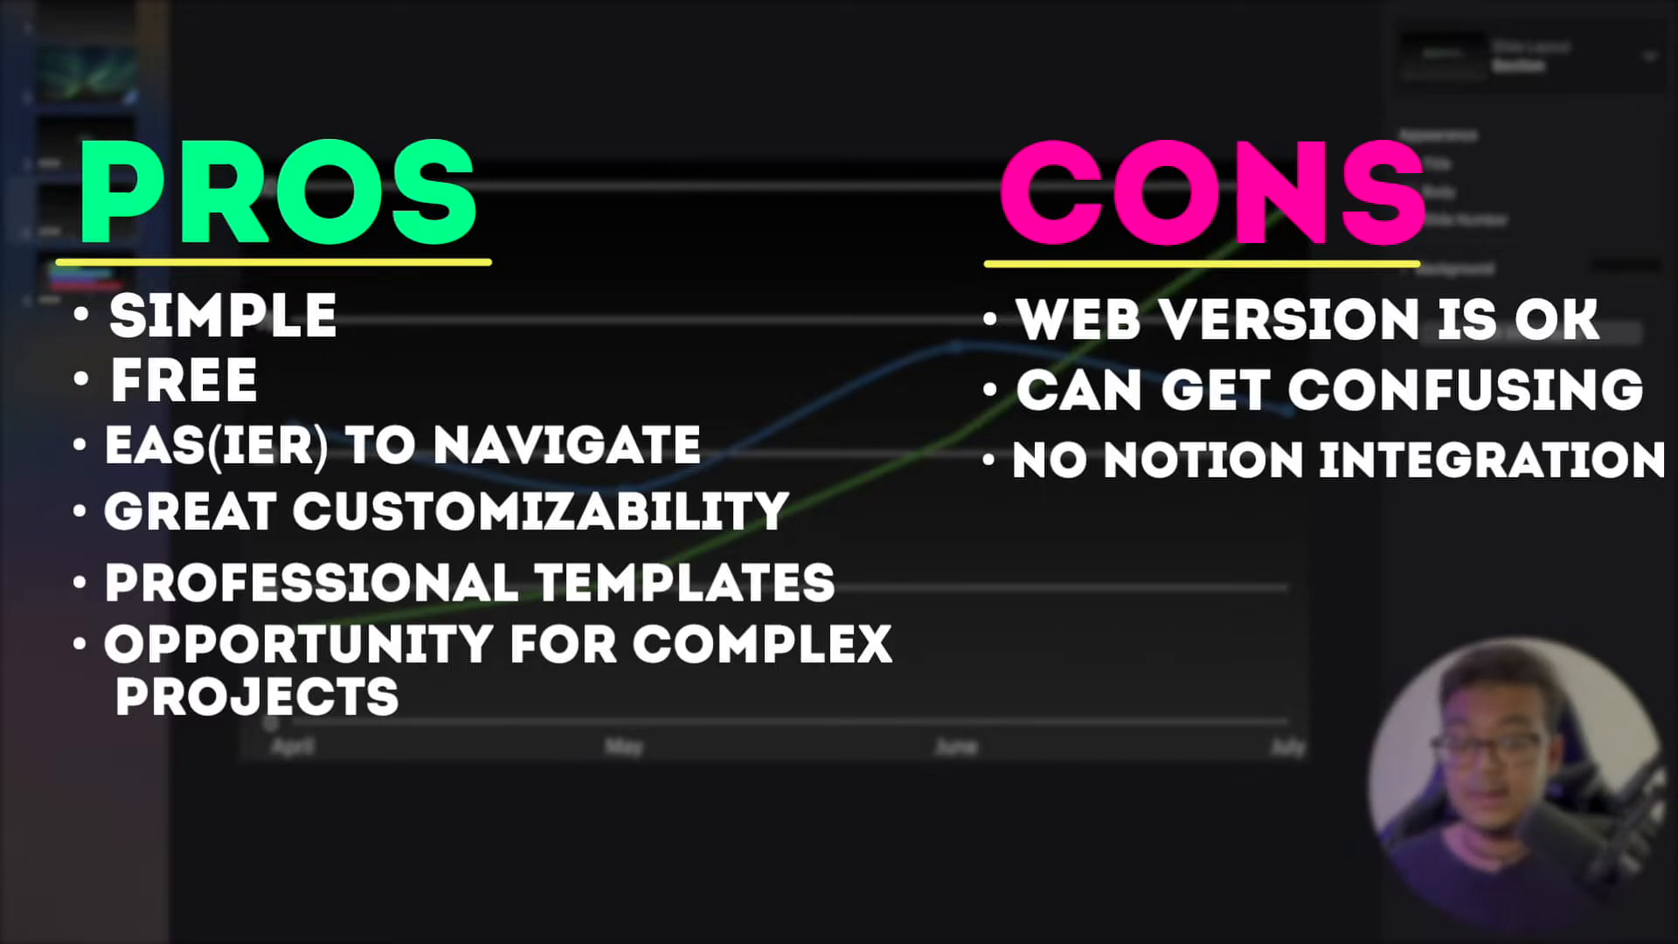
{"action": "left_click", "coordinate": [210, 1]}
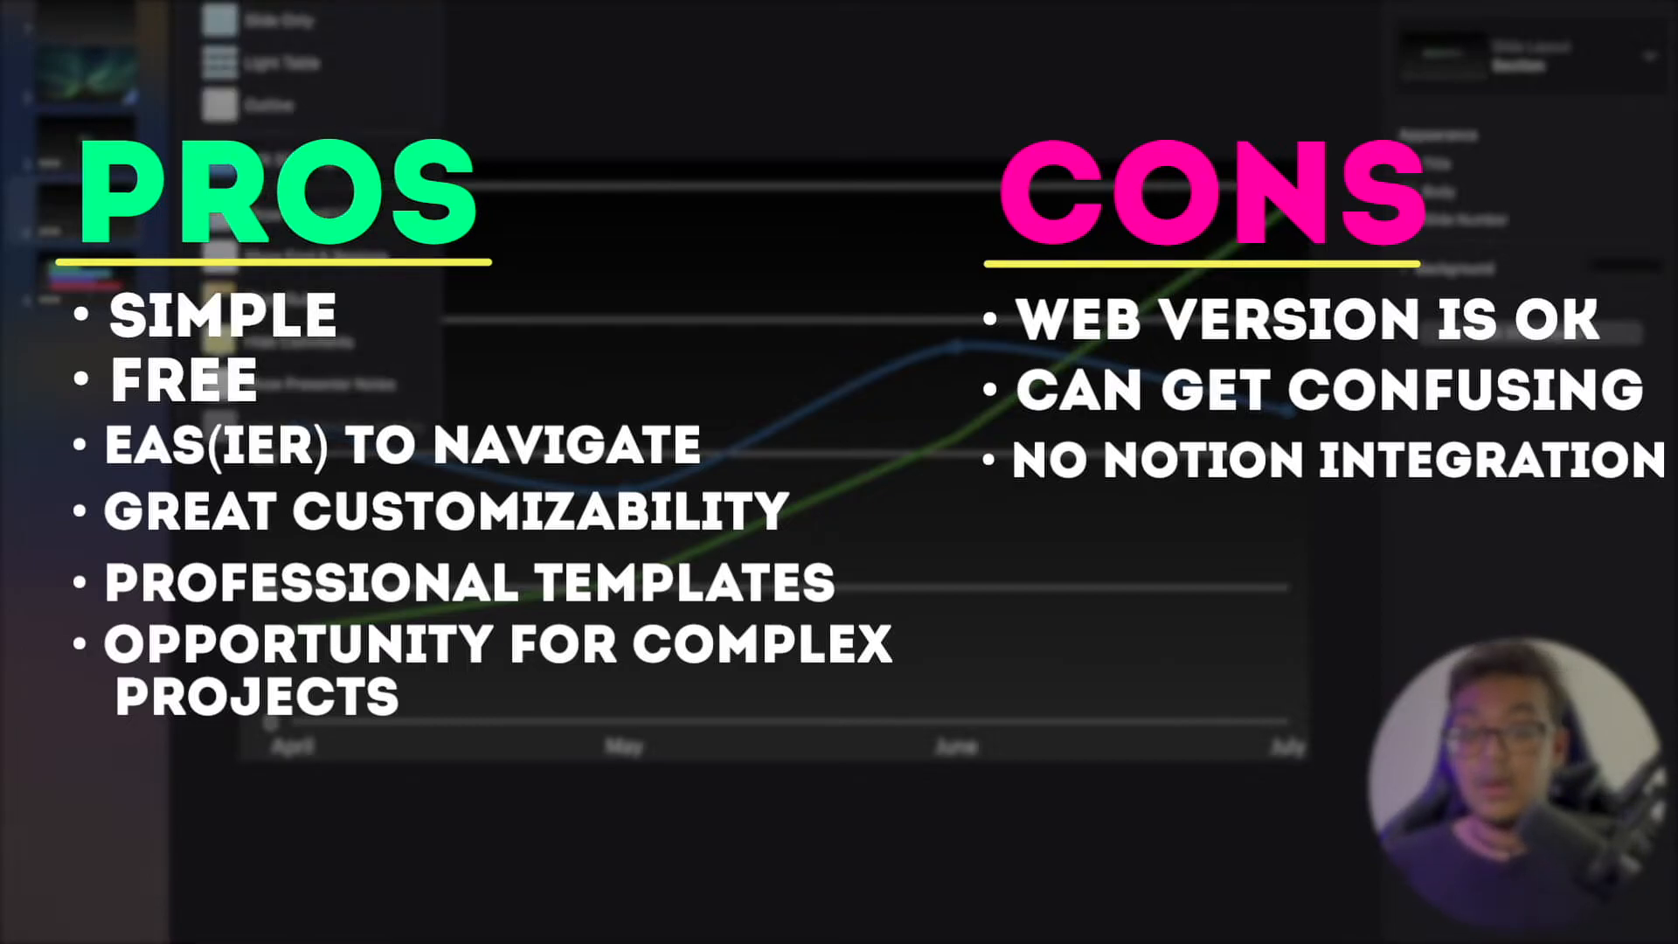
{"action": "key", "text": "Escape"}
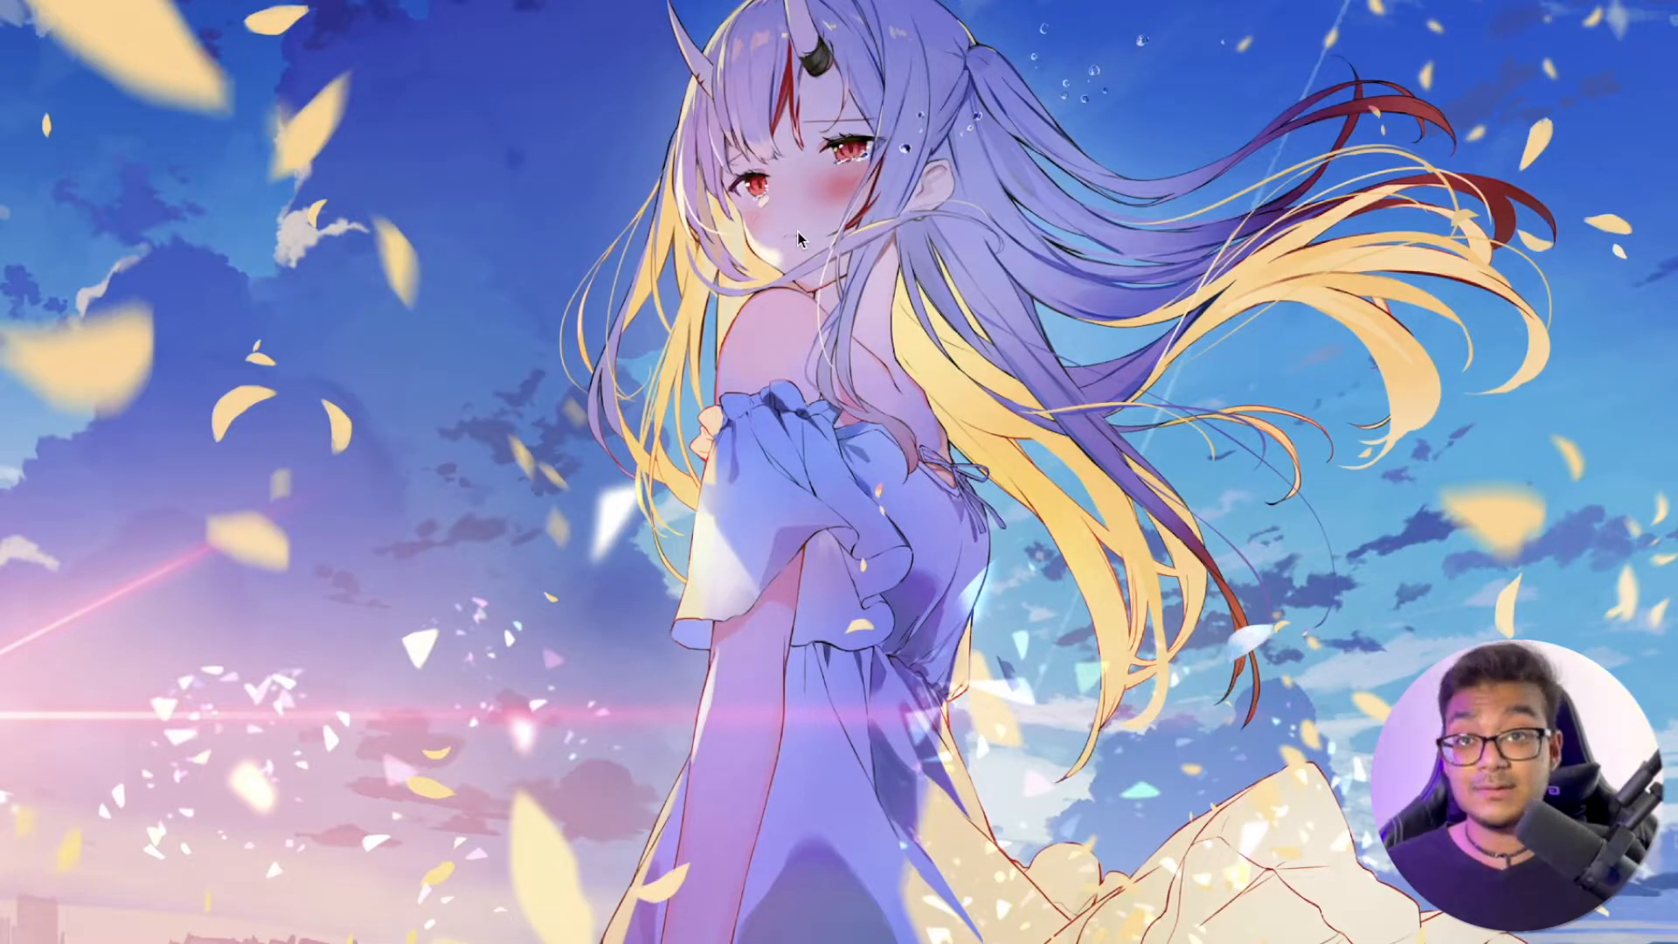
Switch to the Pitch app and start creating a presentation from the Home workspace folder
{"action": "key", "text": "super+space"}
{"action": "type", "text": "pitch"}
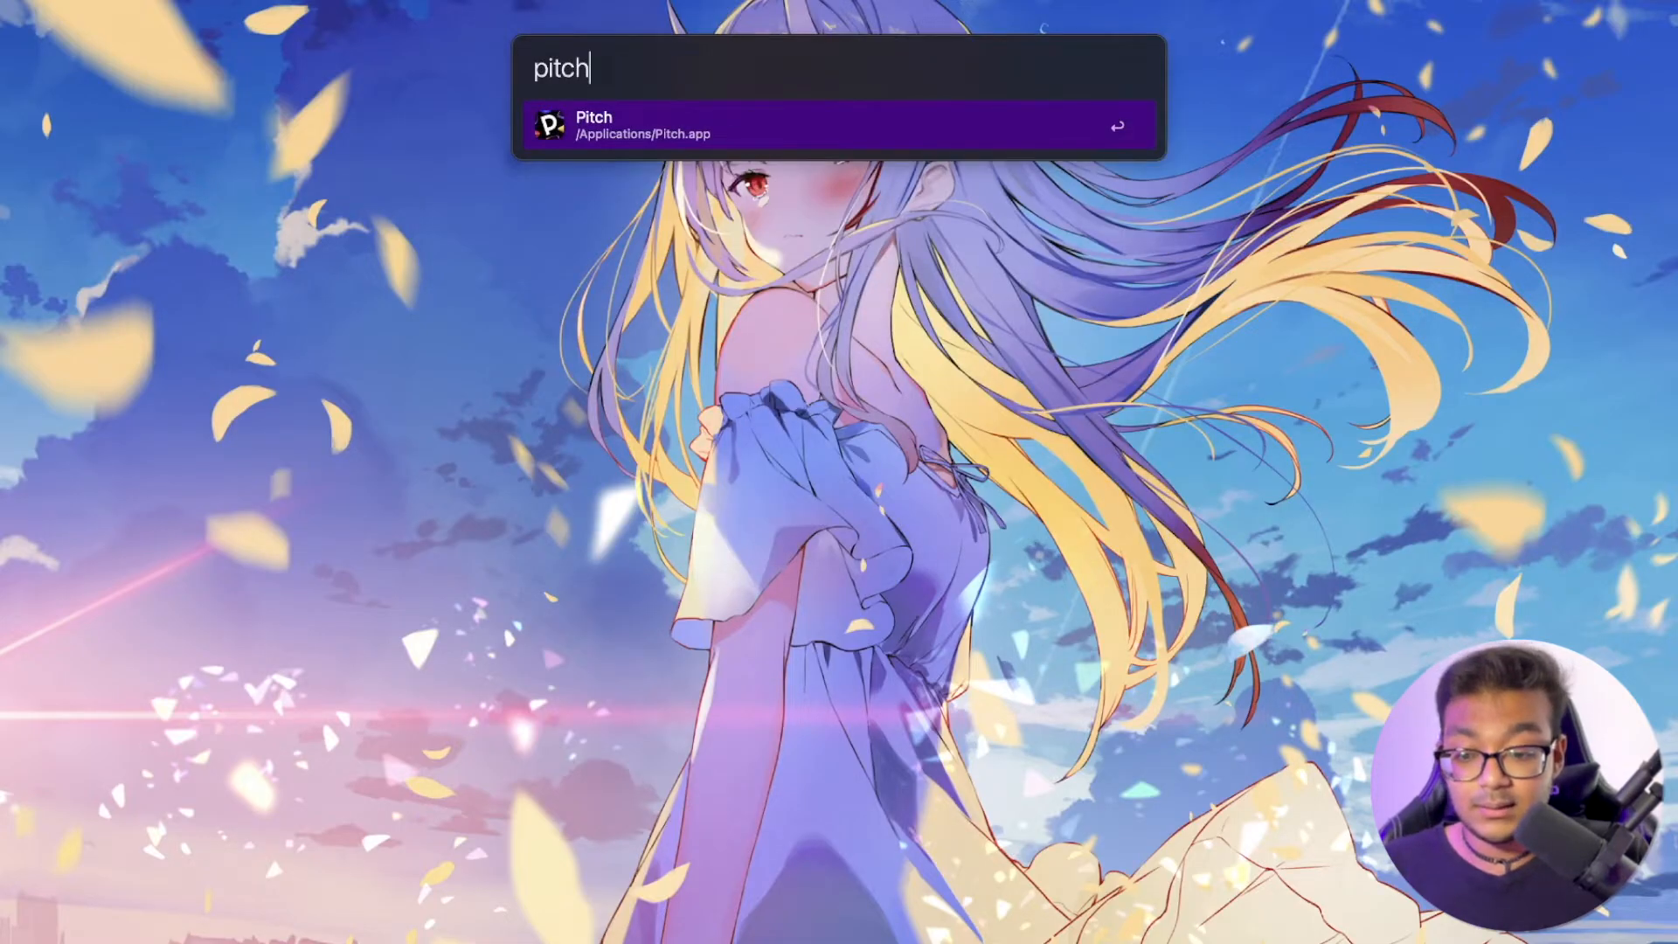
{"action": "key", "text": "Return"}
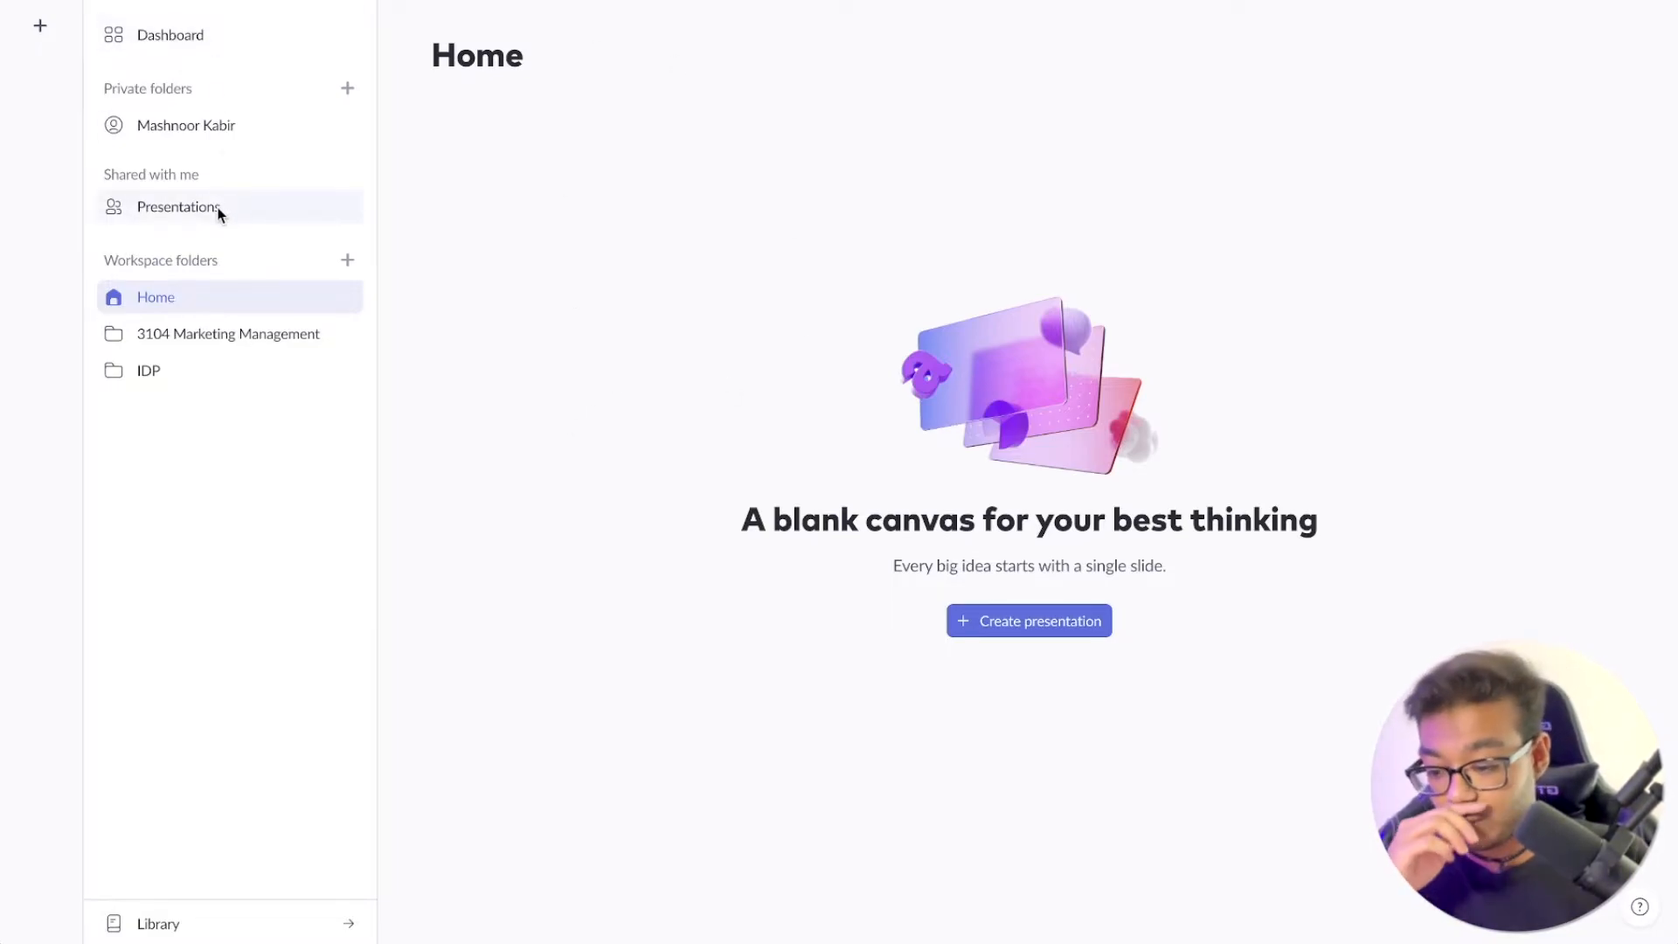
{"action": "left_click", "coordinate": [977, 616]}
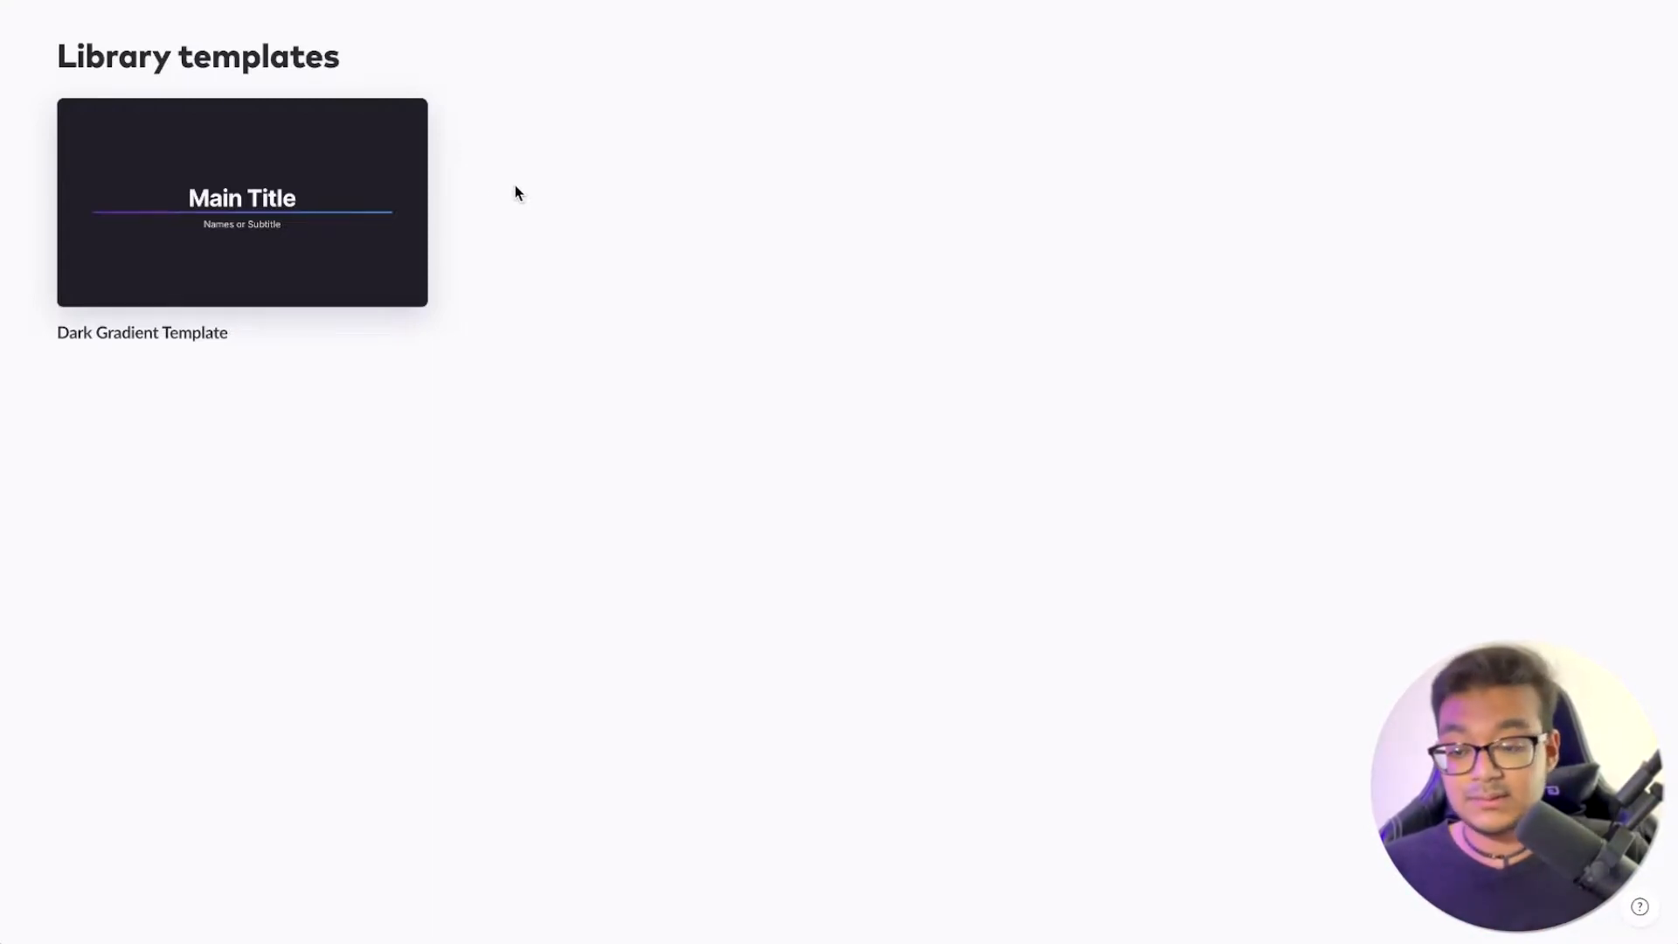
Open the Dark Gradient Template from the library templates and preview its title, words, image and line slides
{"action": "left_click", "coordinate": [303, 237]}
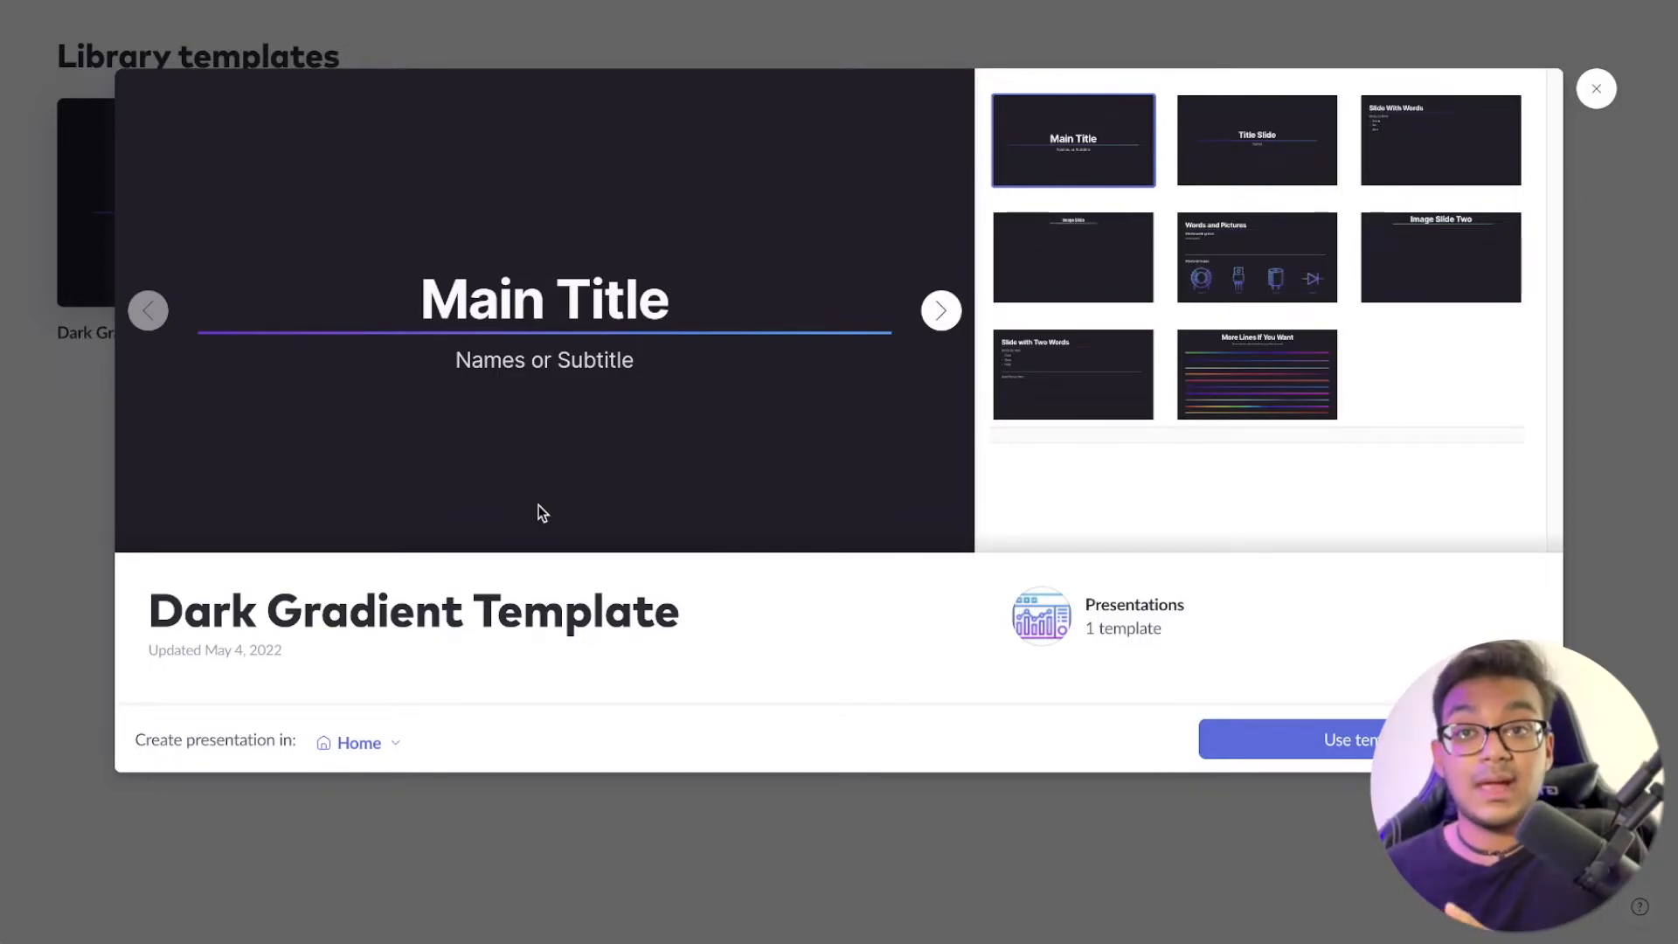
{"action": "left_click", "coordinate": [1229, 150]}
{"action": "left_click", "coordinate": [1094, 151]}
{"action": "left_click", "coordinate": [1220, 158]}
{"action": "left_click", "coordinate": [1434, 166]}
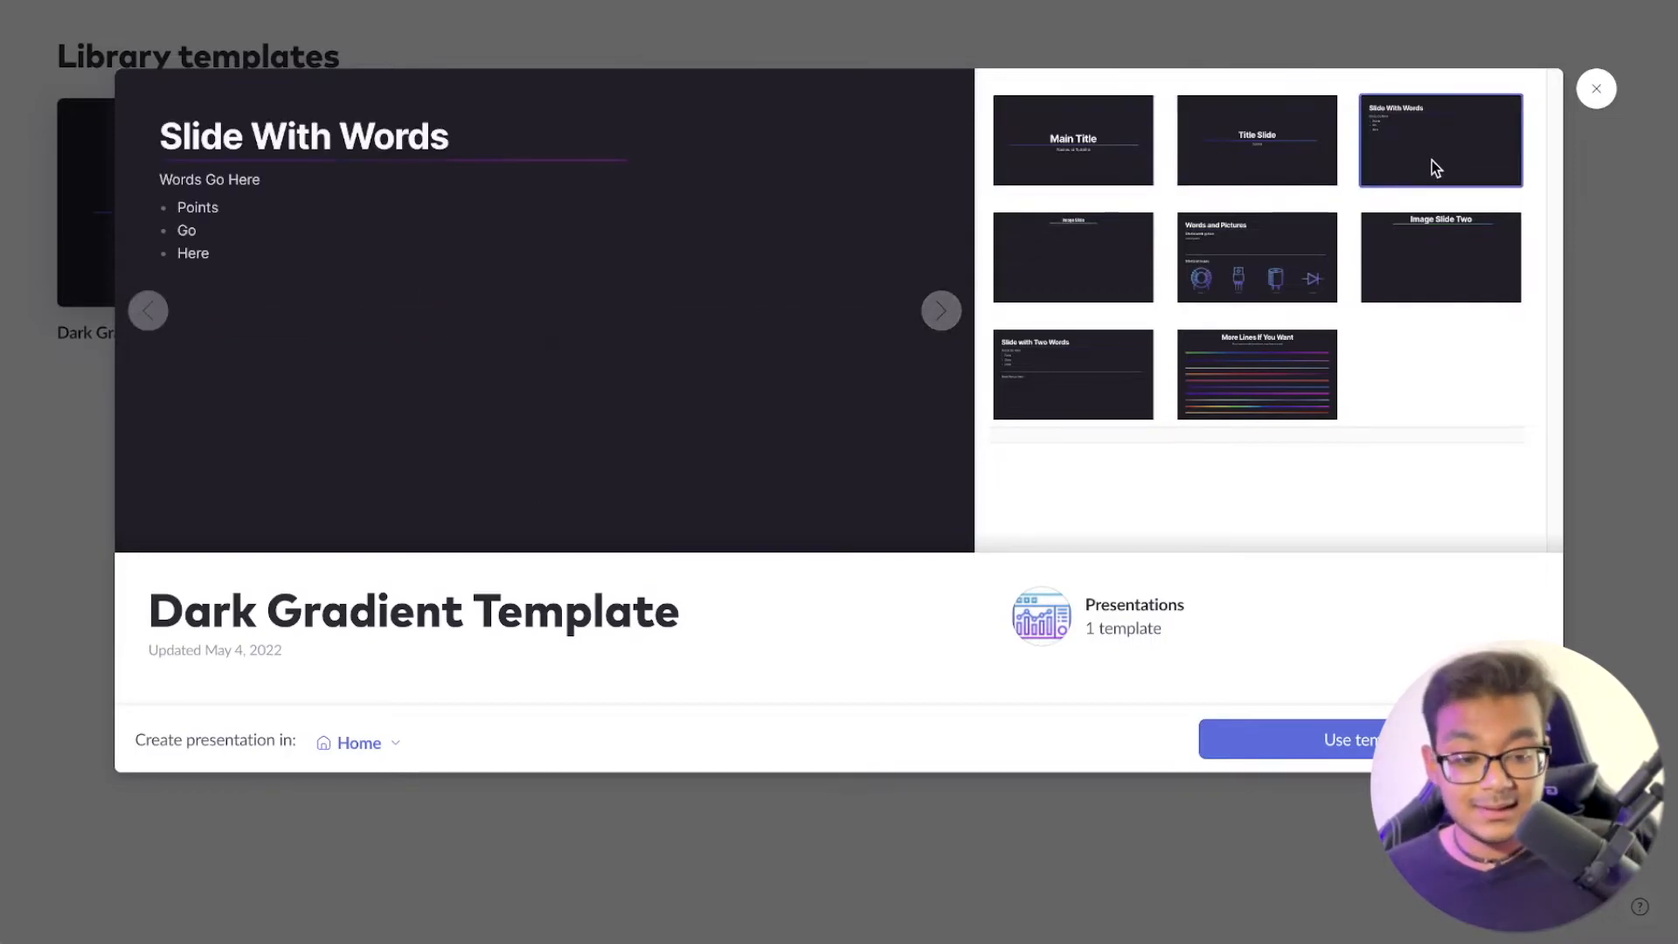
{"action": "left_click", "coordinate": [1038, 161]}
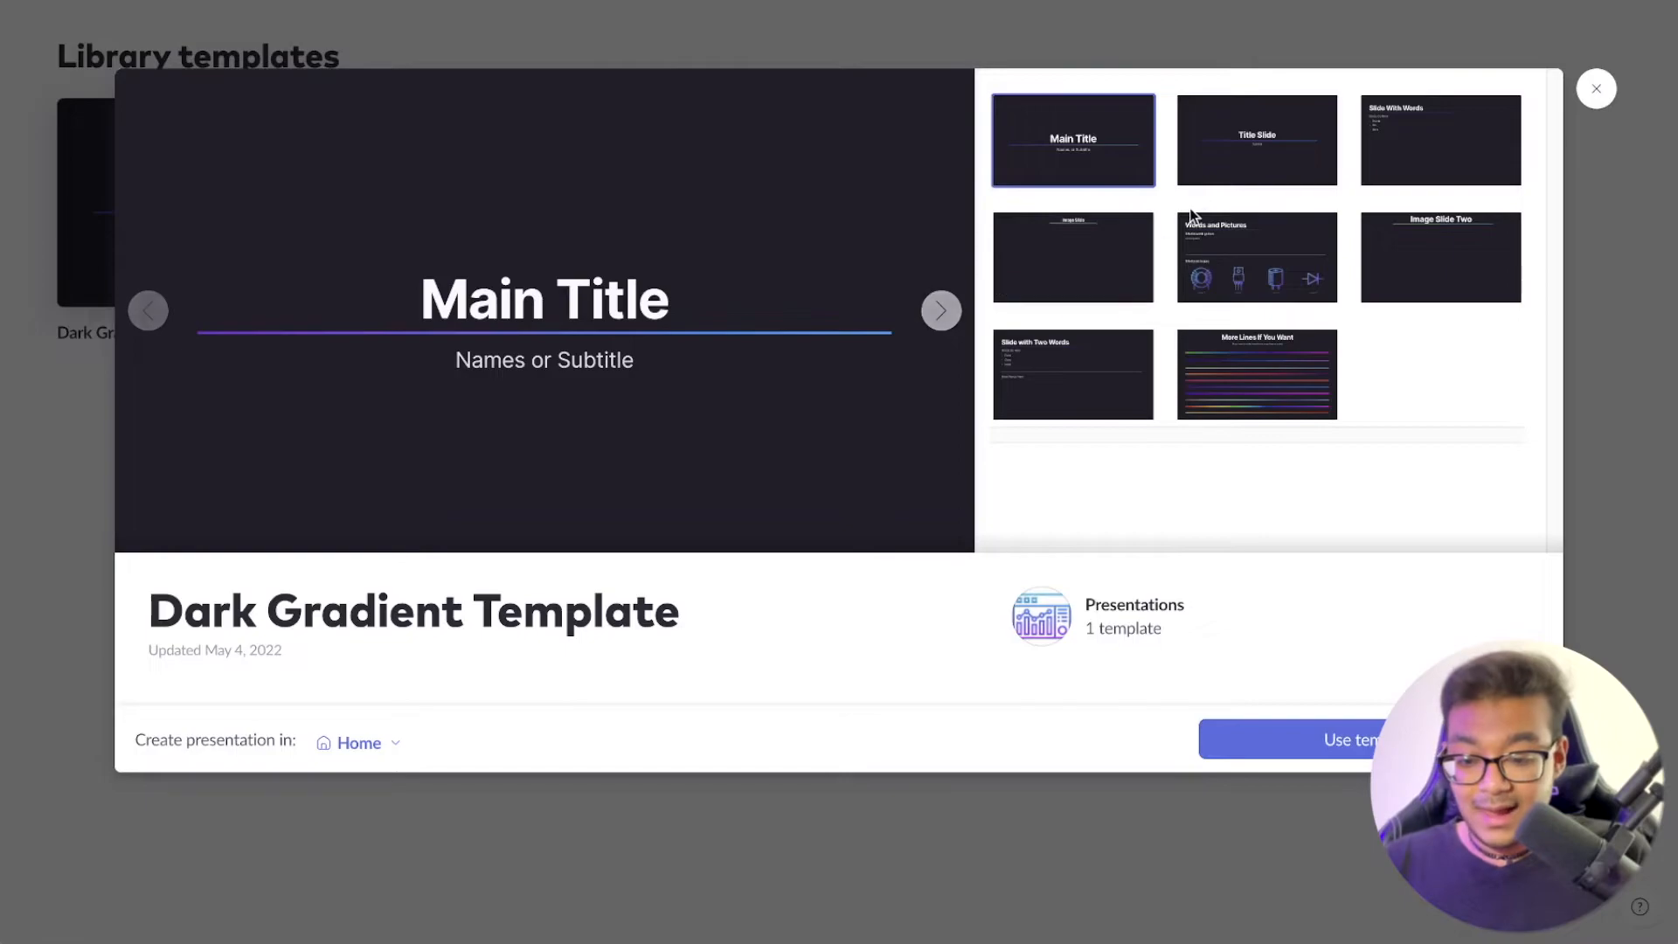
{"action": "left_click", "coordinate": [1088, 258]}
{"action": "left_click", "coordinate": [1247, 253]}
{"action": "left_click", "coordinate": [1403, 259]}
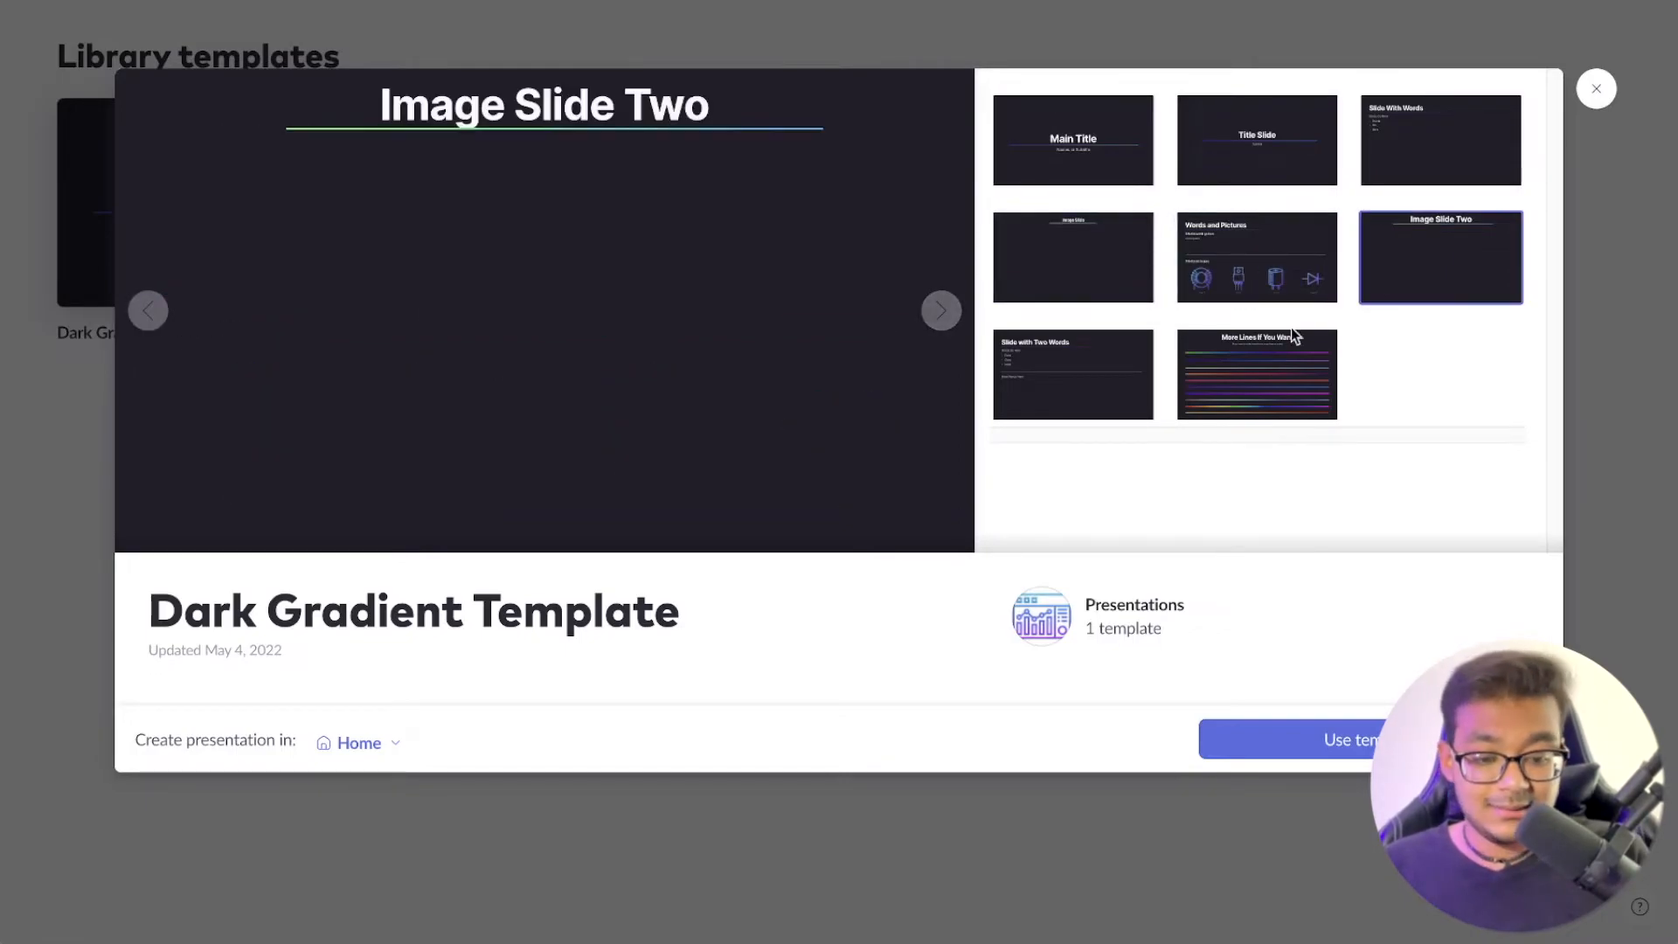
{"action": "left_click", "coordinate": [1224, 372]}
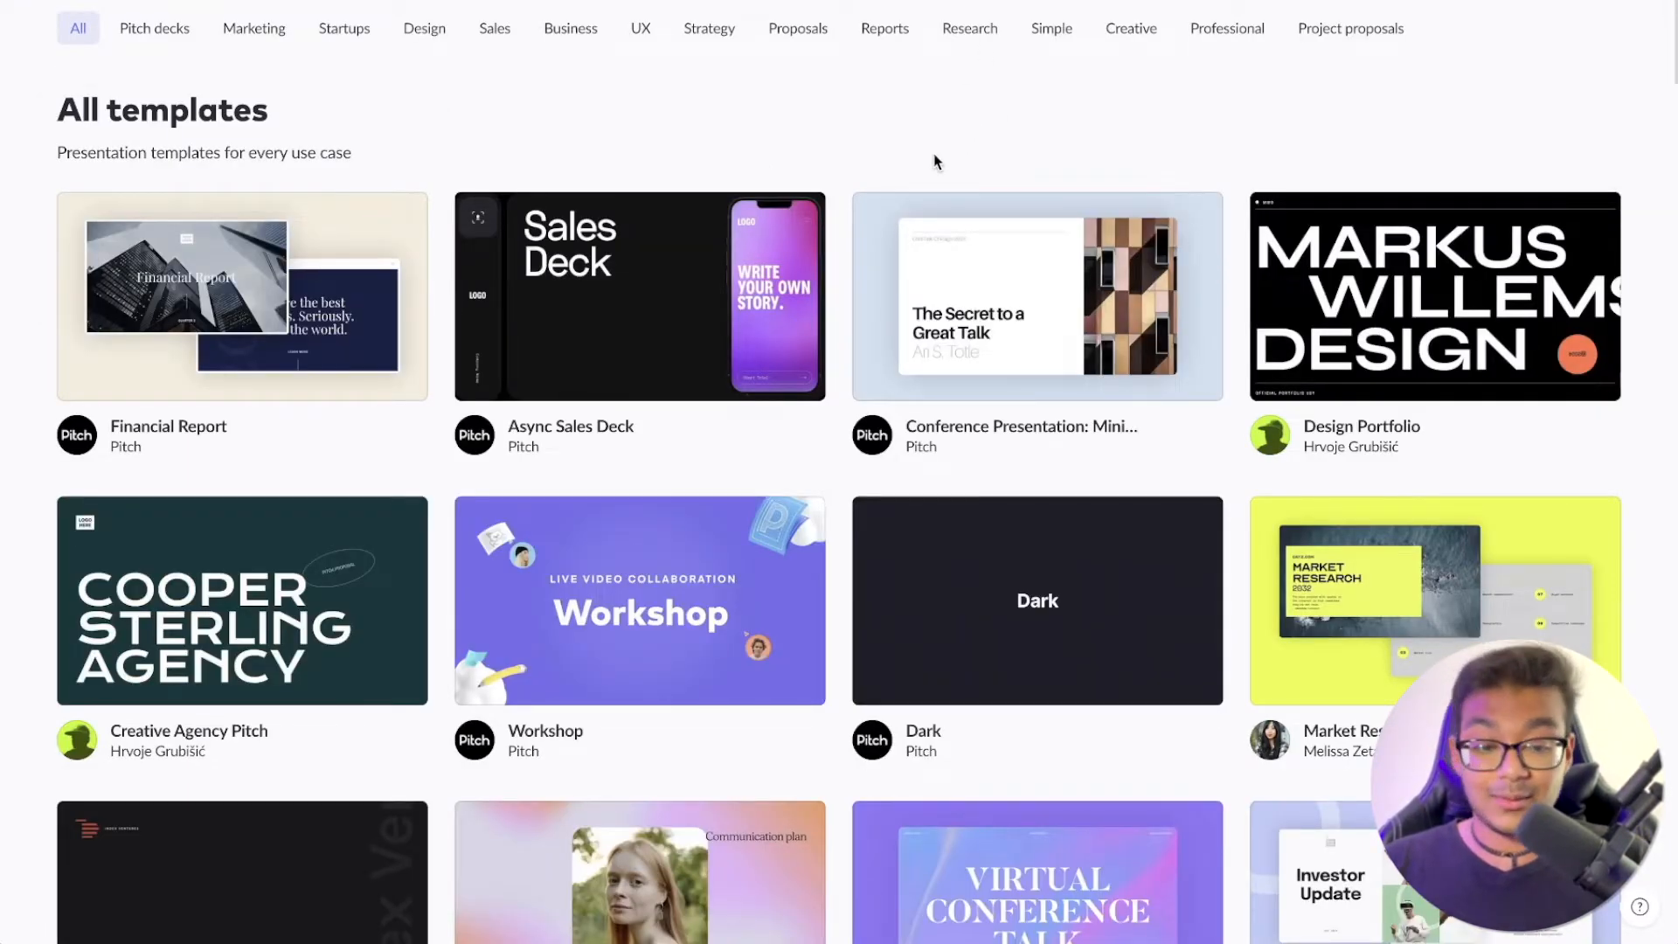
Browse all templates in the Pitch template gallery down to the end of the list
{"action": "scroll", "coordinate": [871, 311], "scroll_direction": "down", "scroll_amount": 15}
{"action": "scroll", "coordinate": [874, 311], "scroll_direction": "down", "scroll_amount": 10}
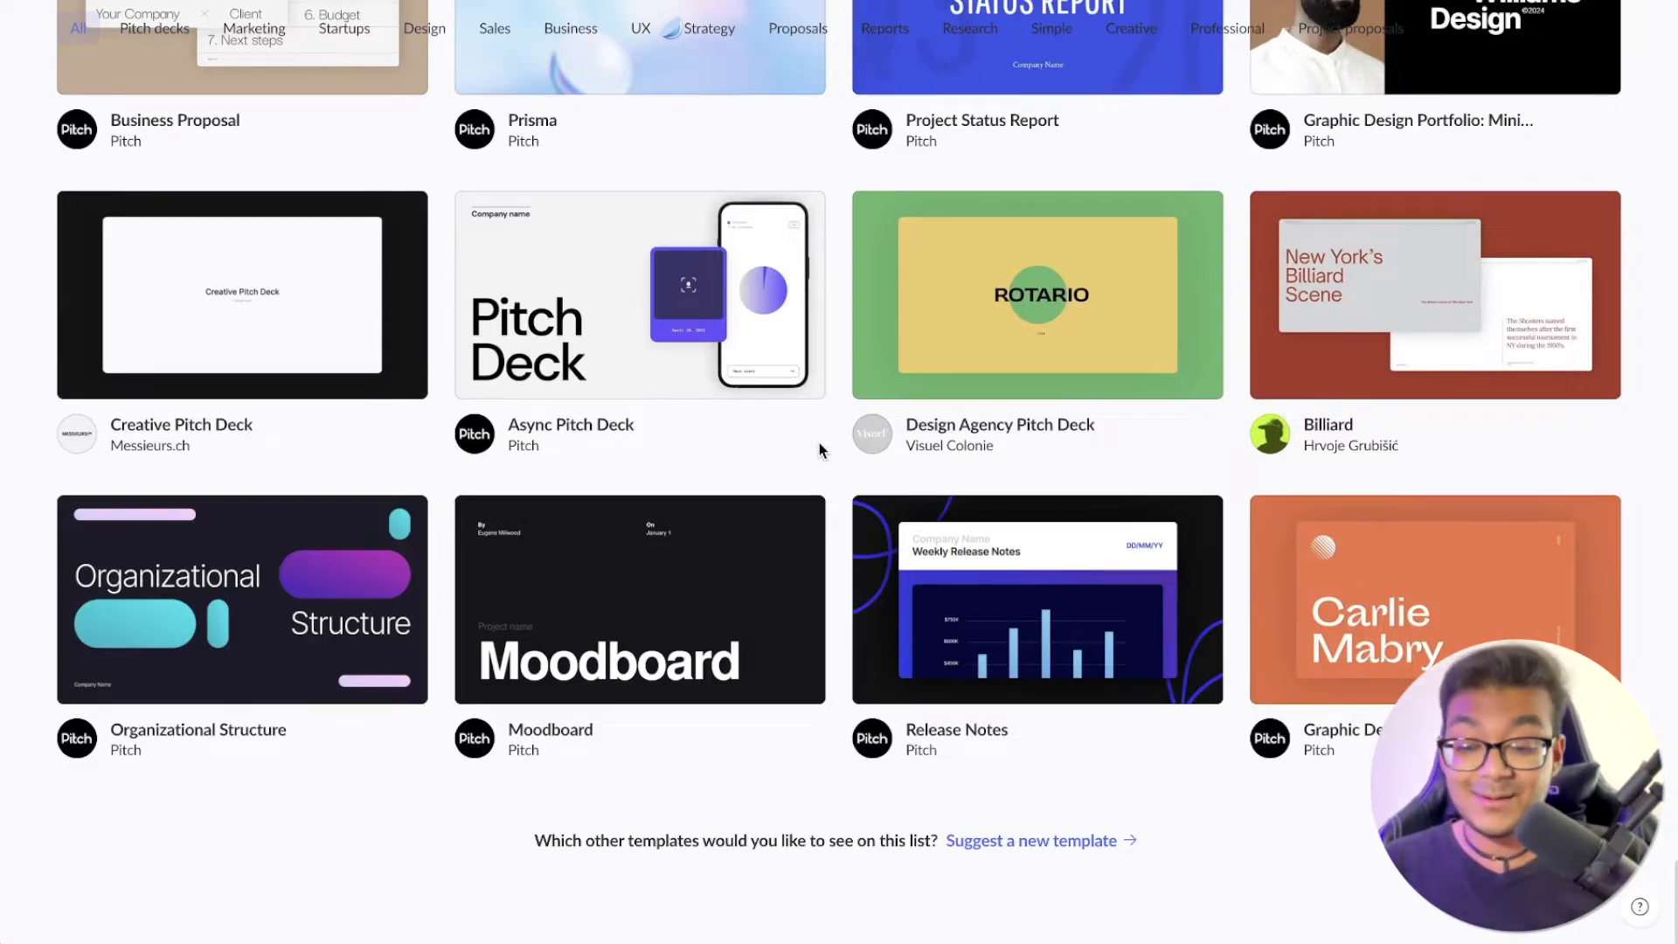
{"action": "scroll", "coordinate": [820, 444], "scroll_direction": "up", "scroll_amount": 3}
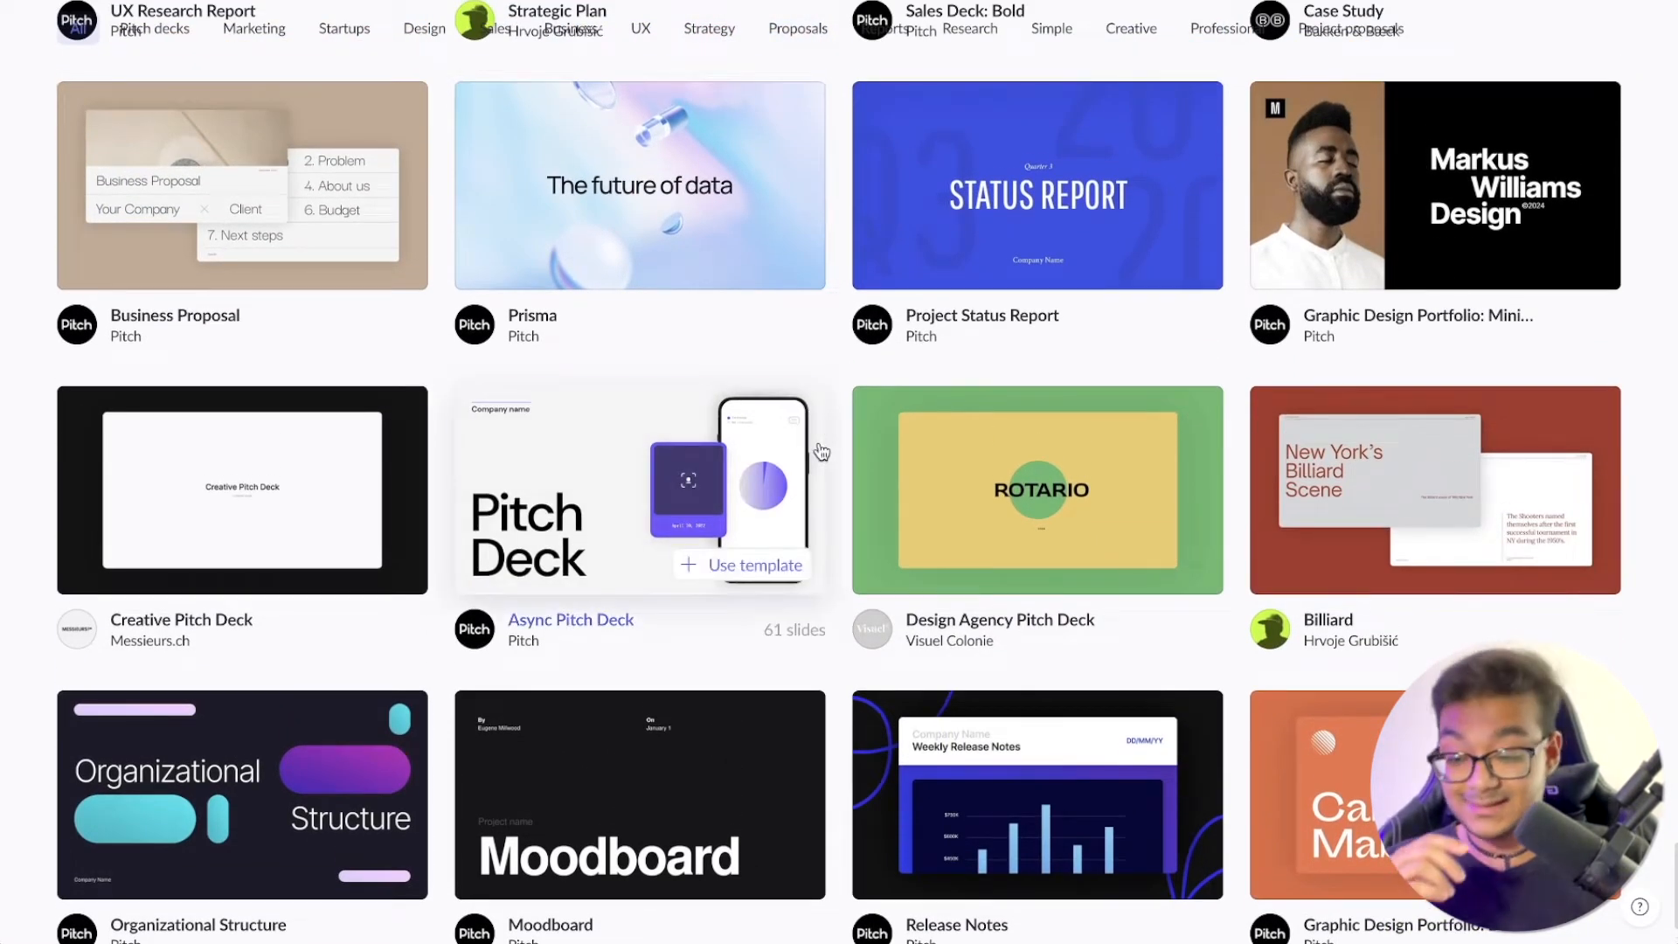
{"action": "scroll", "coordinate": [829, 299], "scroll_direction": "down", "scroll_amount": 3}
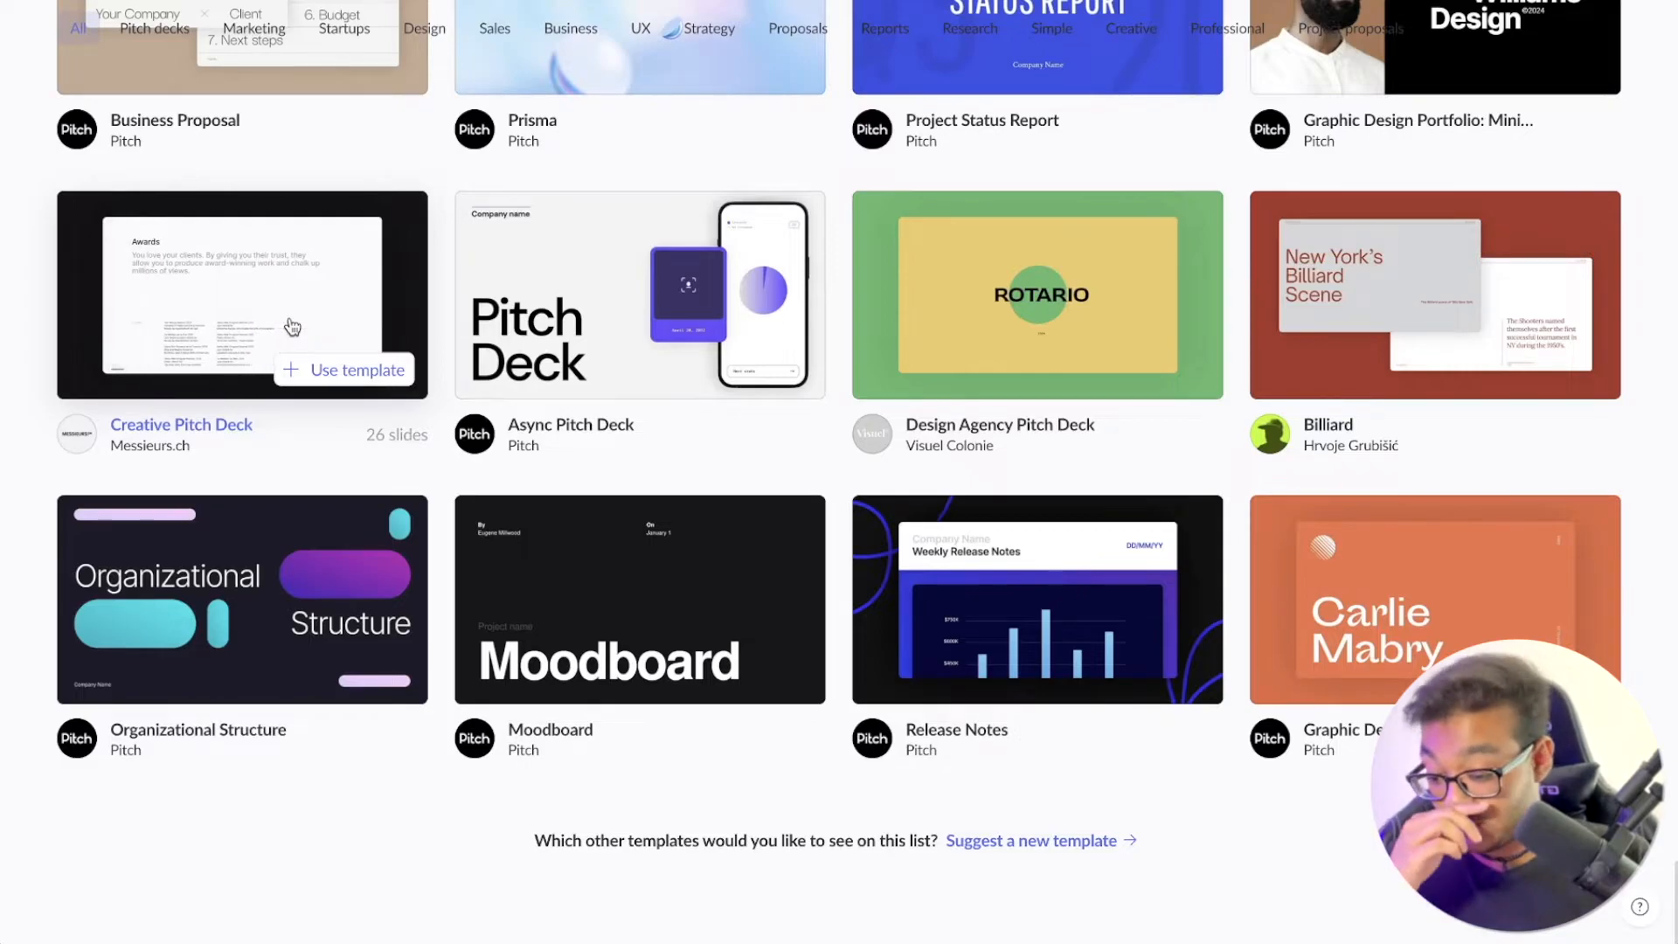
Open the Organizational Structure template and preview its cover, overview, company, department and leadership chart slides
{"action": "left_click", "coordinate": [267, 618]}
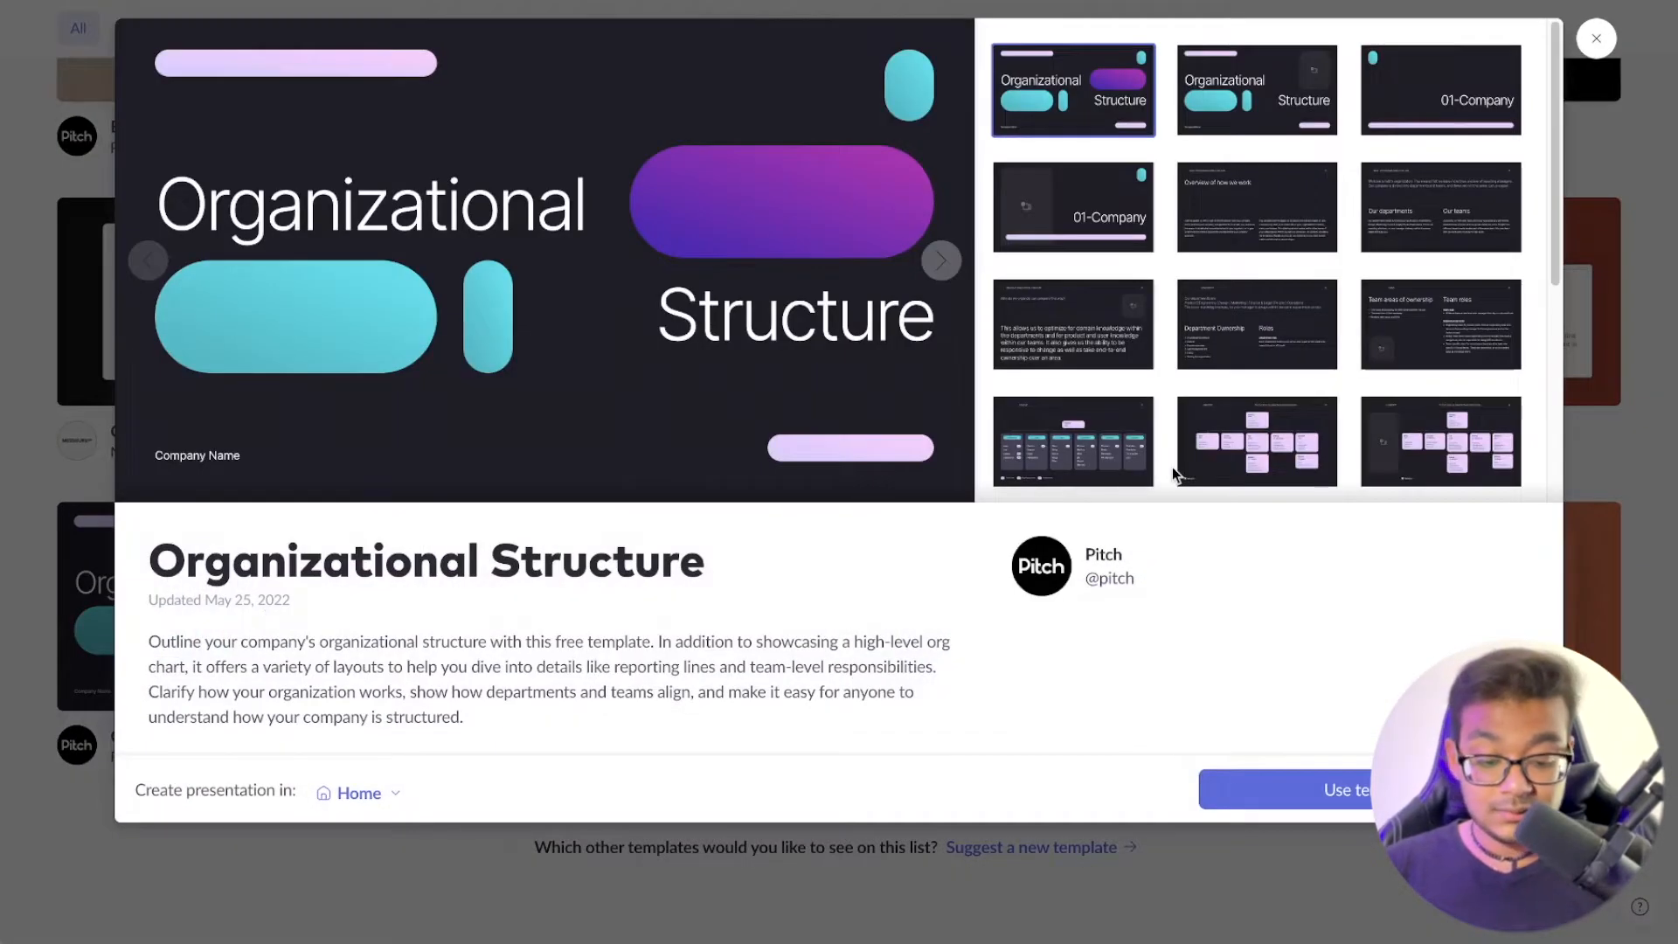
{"action": "scroll", "coordinate": [1234, 233], "scroll_direction": "down", "scroll_amount": 5}
{"action": "scroll", "coordinate": [1234, 233], "scroll_direction": "up", "scroll_amount": 5}
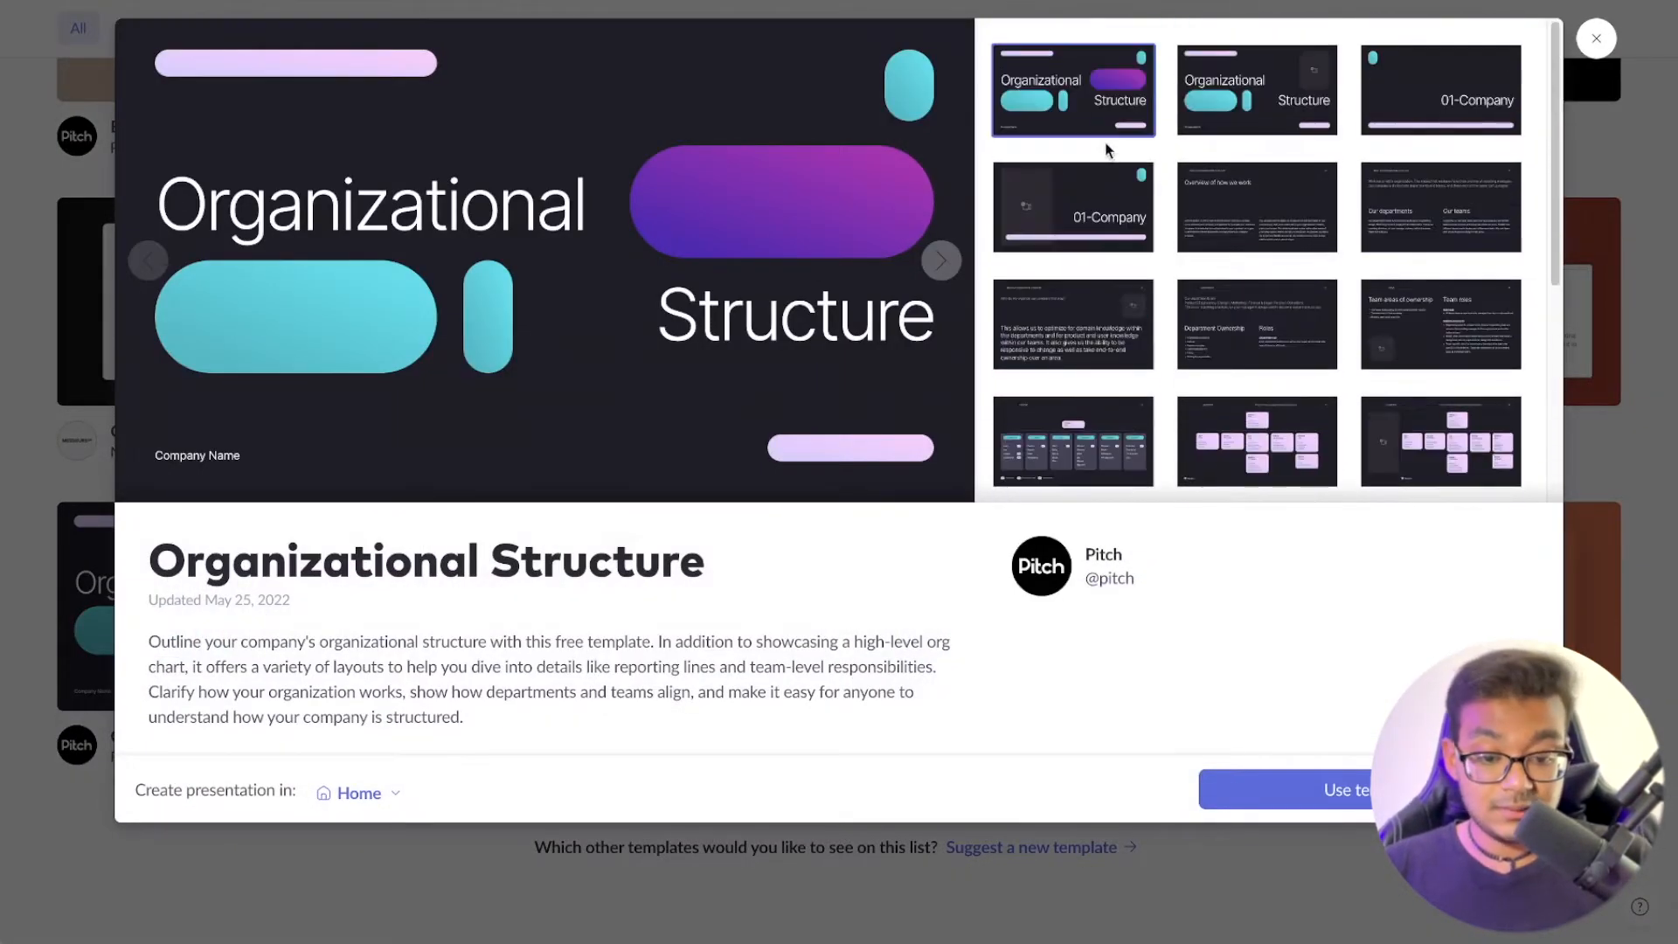
{"action": "left_click", "coordinate": [1199, 93]}
{"action": "left_click", "coordinate": [1294, 182]}
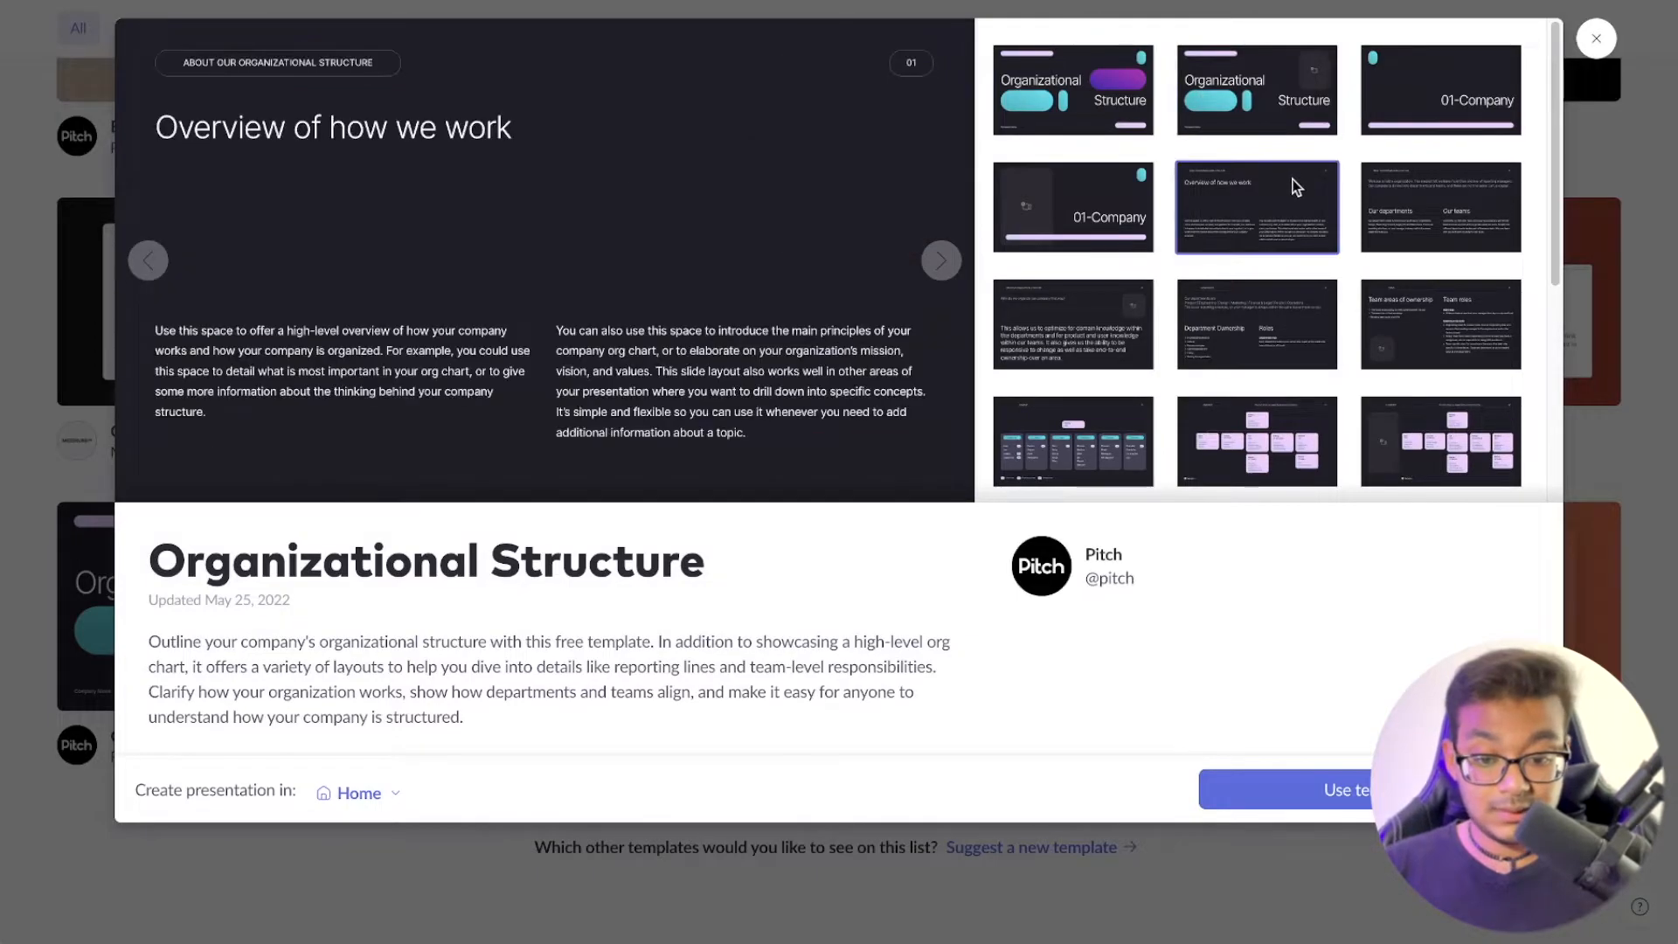
{"action": "left_click", "coordinate": [1445, 102]}
{"action": "left_click", "coordinate": [1445, 200]}
{"action": "left_click", "coordinate": [1285, 325]}
{"action": "left_click", "coordinate": [1092, 328]}
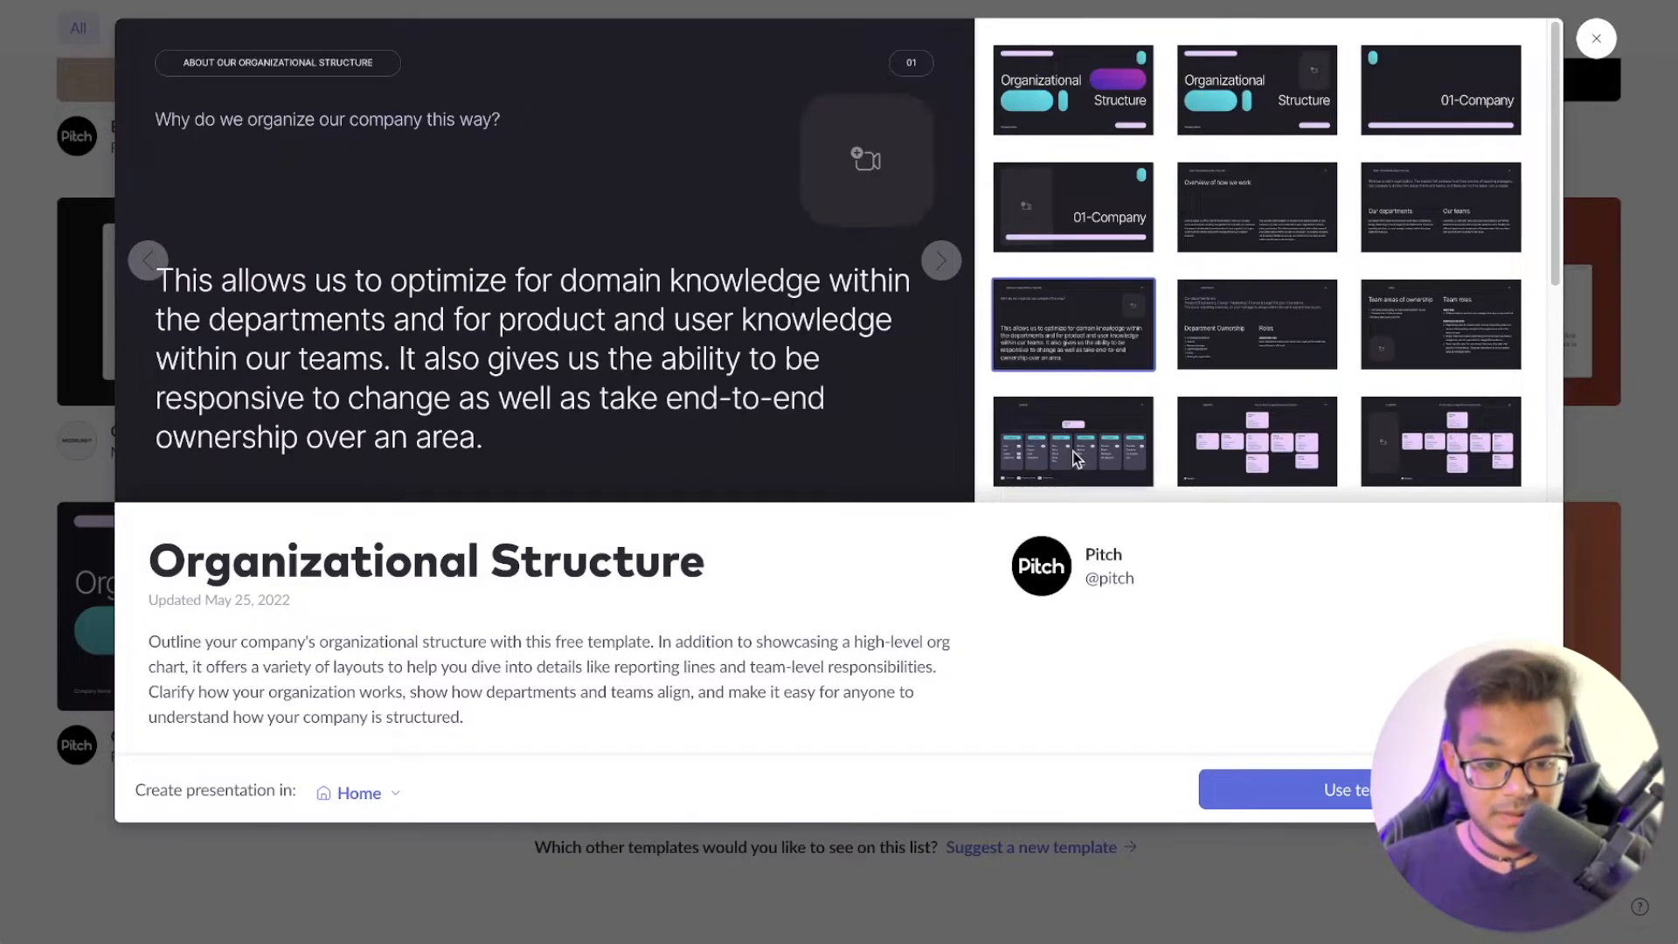
{"action": "left_click", "coordinate": [1073, 447]}
{"action": "left_click", "coordinate": [1230, 451]}
Preview the Organizational Structure template's remaining reporting charts, closing slide and team structure slide, and close the template preview
{"action": "scroll", "coordinate": [1233, 455], "scroll_direction": "down", "scroll_amount": 3}
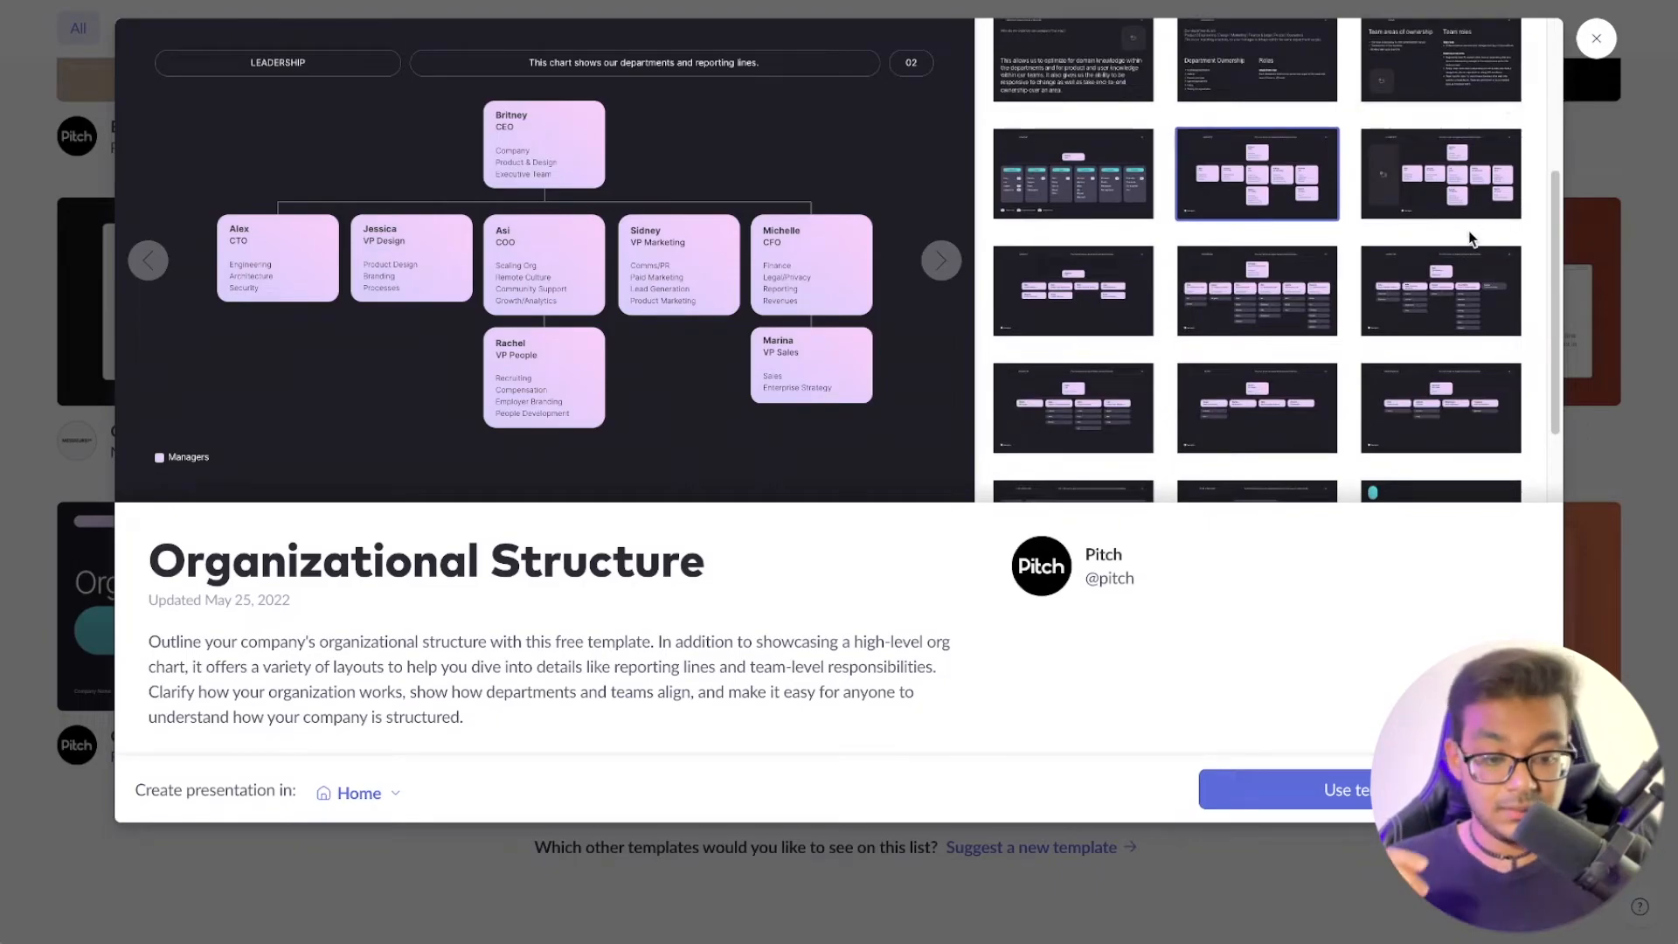
{"action": "left_click", "coordinate": [1461, 282]}
{"action": "left_click", "coordinate": [1425, 404]}
{"action": "scroll", "coordinate": [1409, 418], "scroll_direction": "down", "scroll_amount": 2}
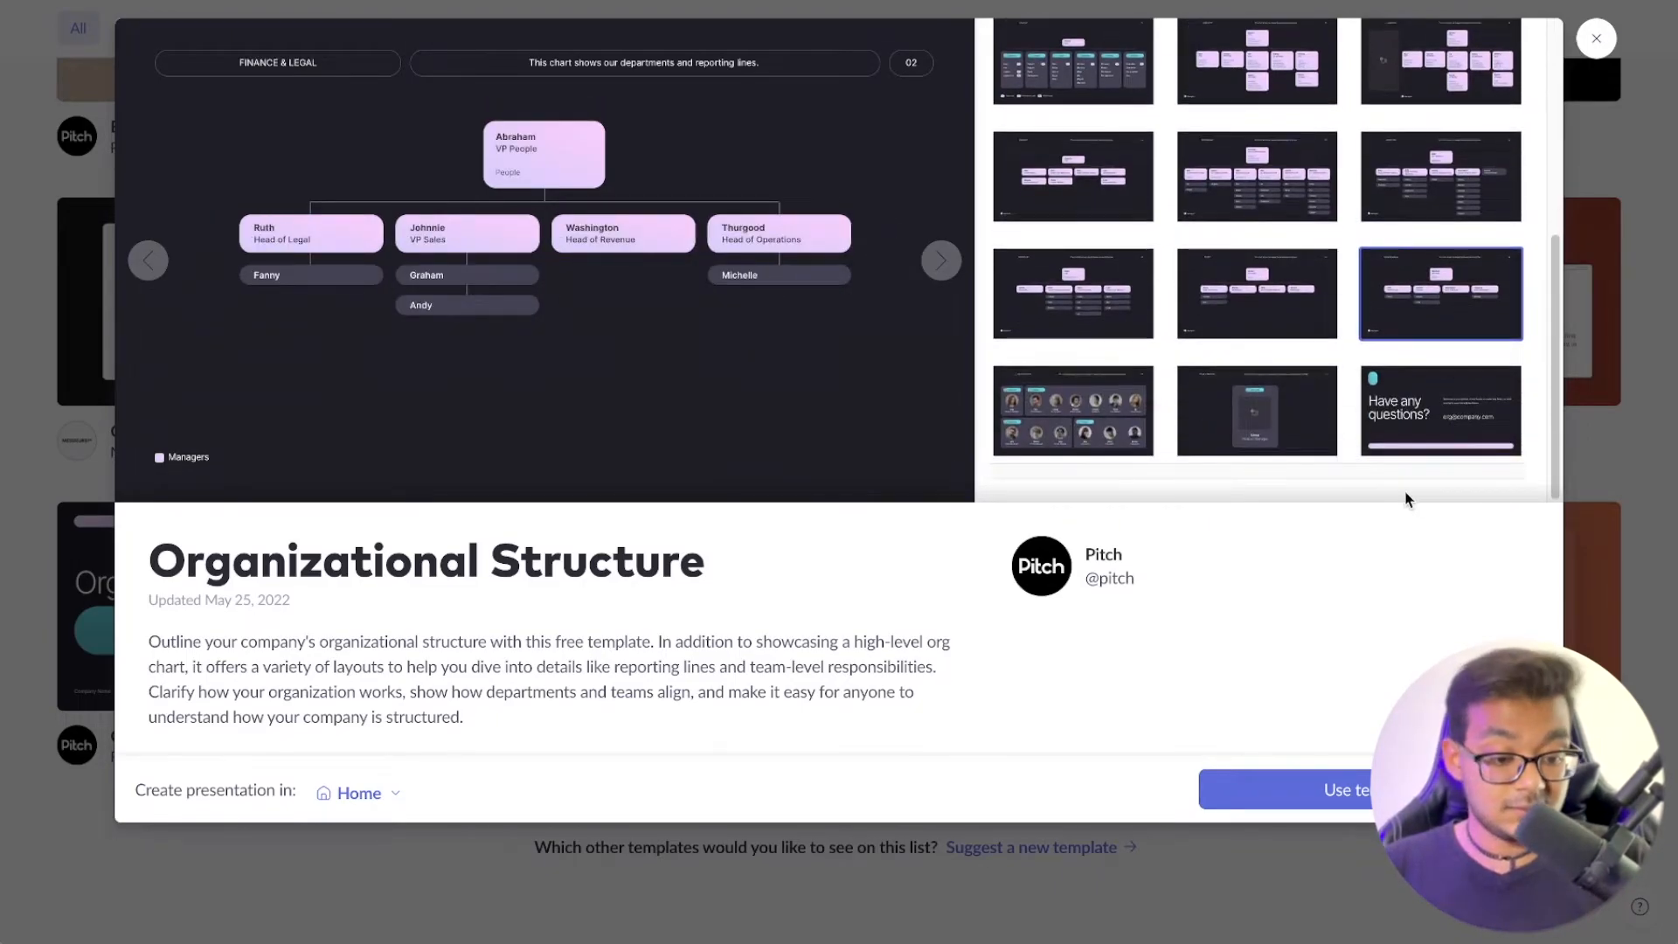
{"action": "left_click", "coordinate": [1408, 418]}
{"action": "left_click", "coordinate": [1262, 411]}
{"action": "left_click", "coordinate": [1115, 423]}
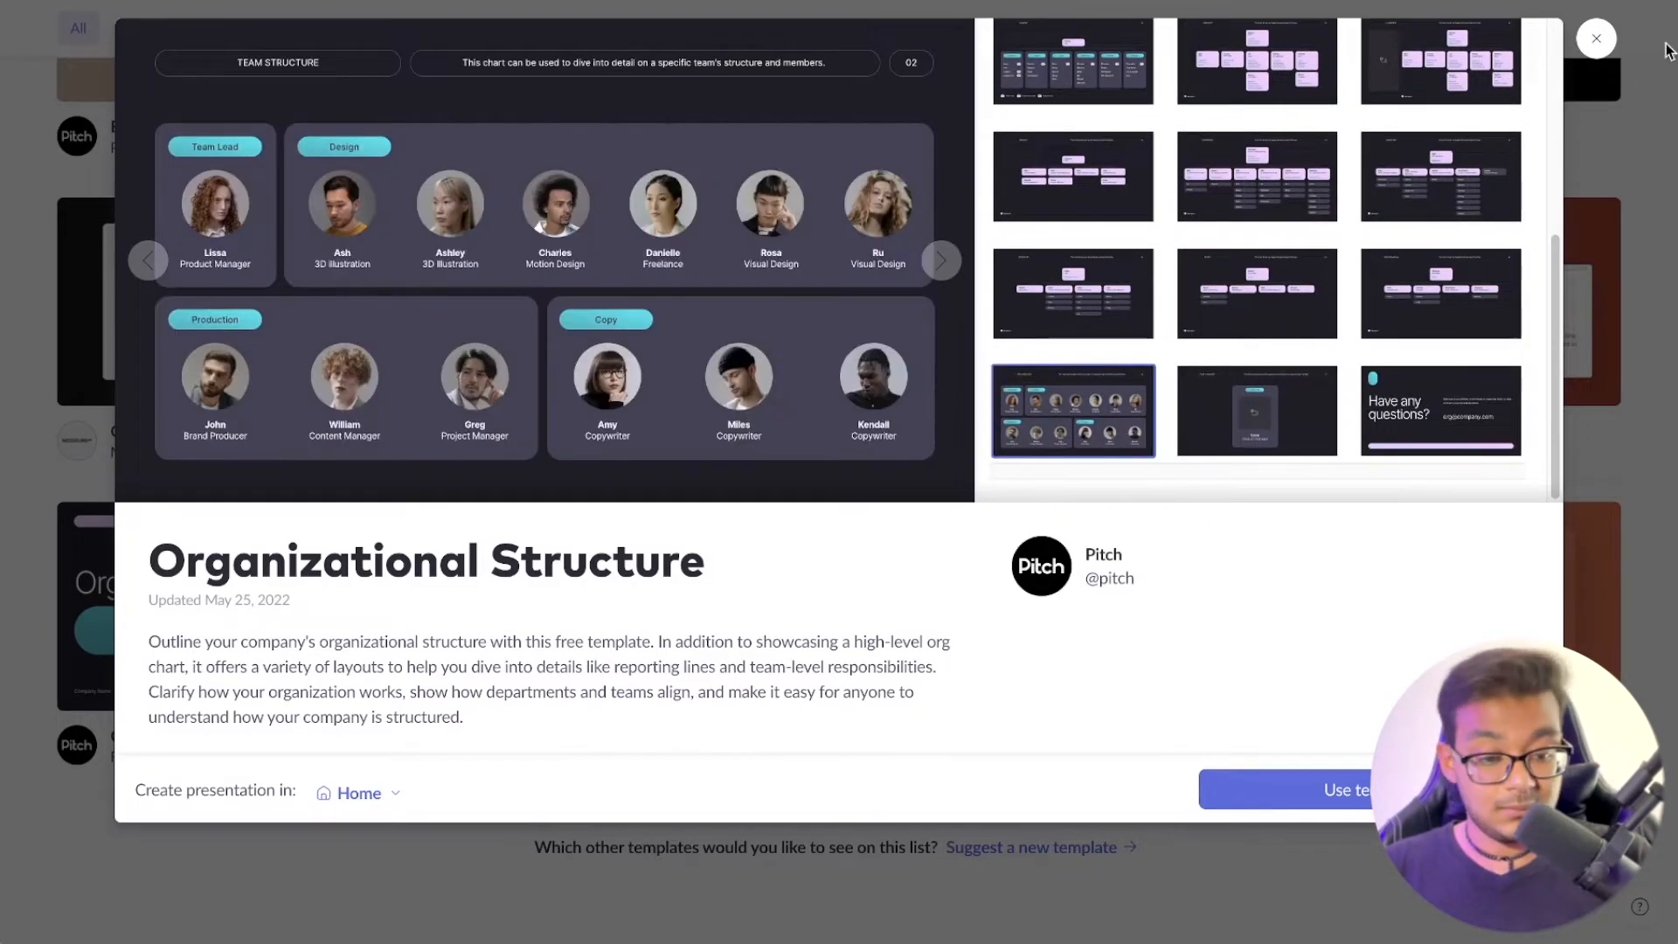
{"action": "left_click", "coordinate": [1597, 39]}
Browse the template gallery again from the start and open the Board Deck template preview
{"action": "scroll", "coordinate": [1229, 569], "scroll_direction": "up", "scroll_amount": 15}
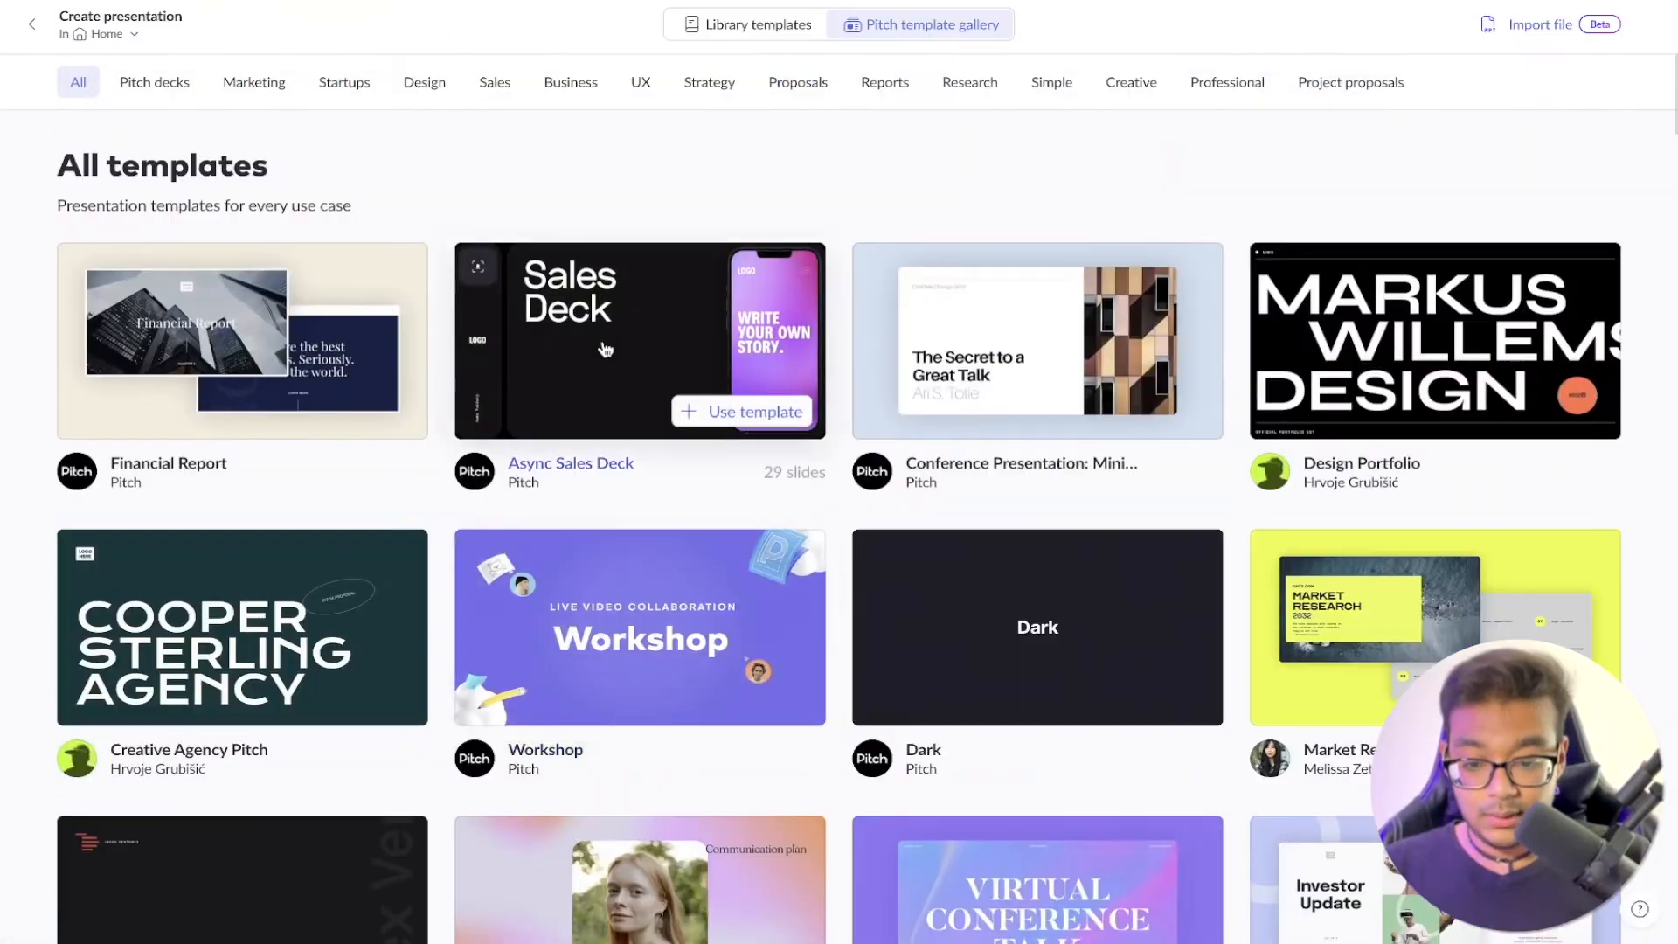
{"action": "scroll", "coordinate": [590, 413], "scroll_direction": "down", "scroll_amount": 7}
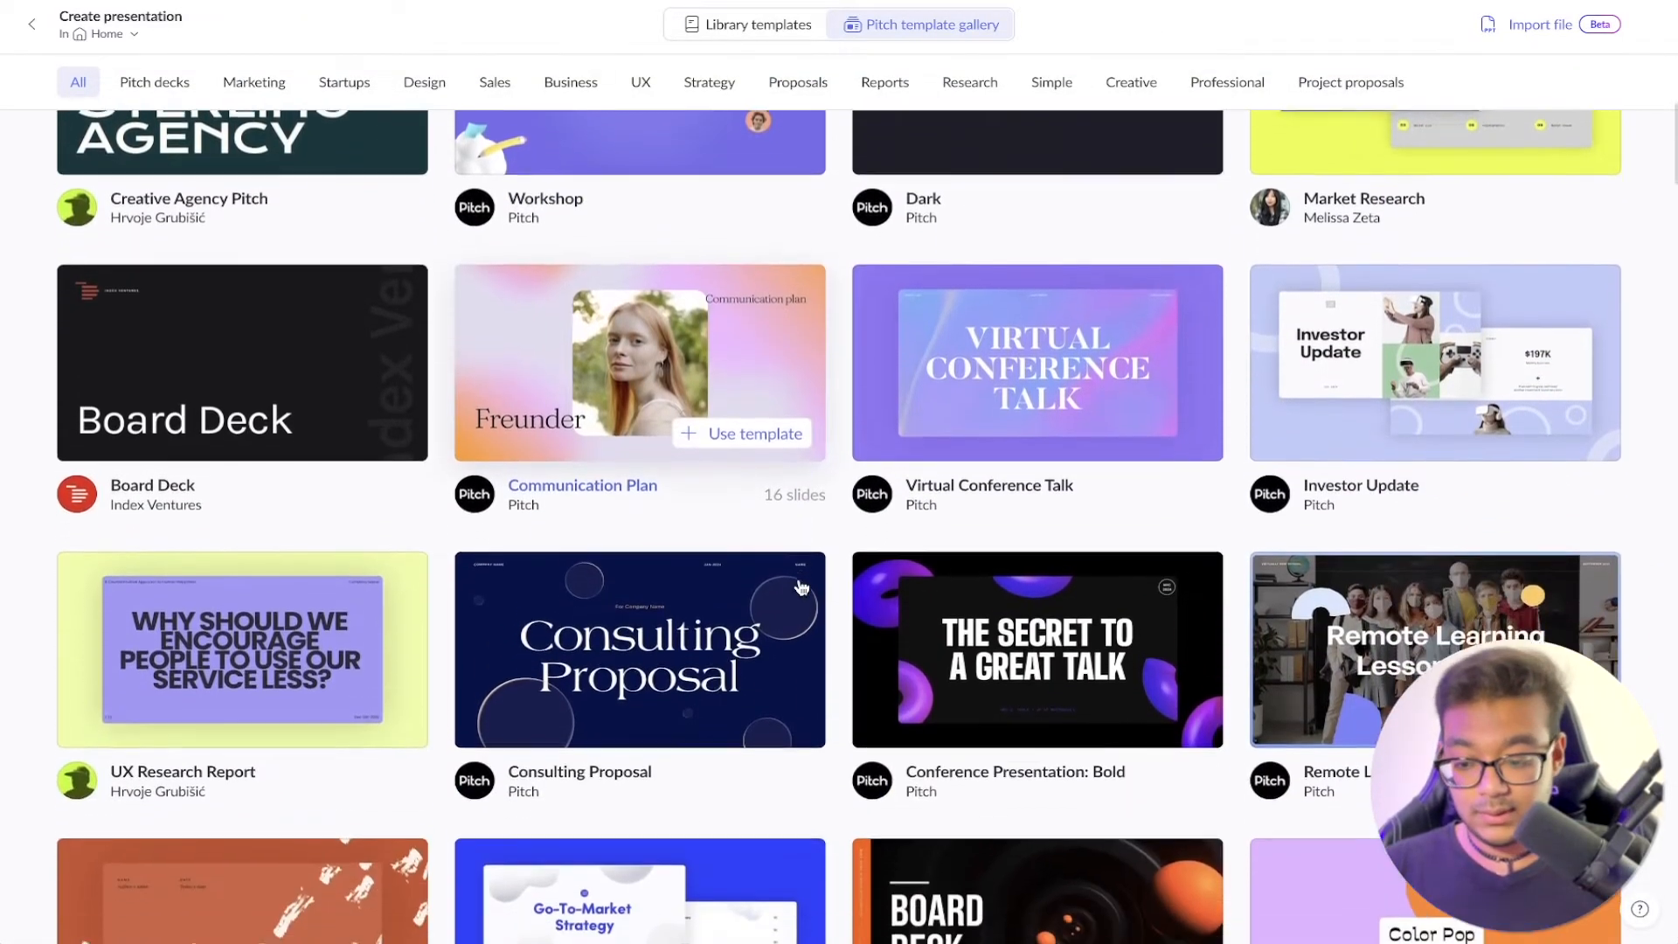
{"action": "scroll", "coordinate": [801, 588], "scroll_direction": "down", "scroll_amount": 7}
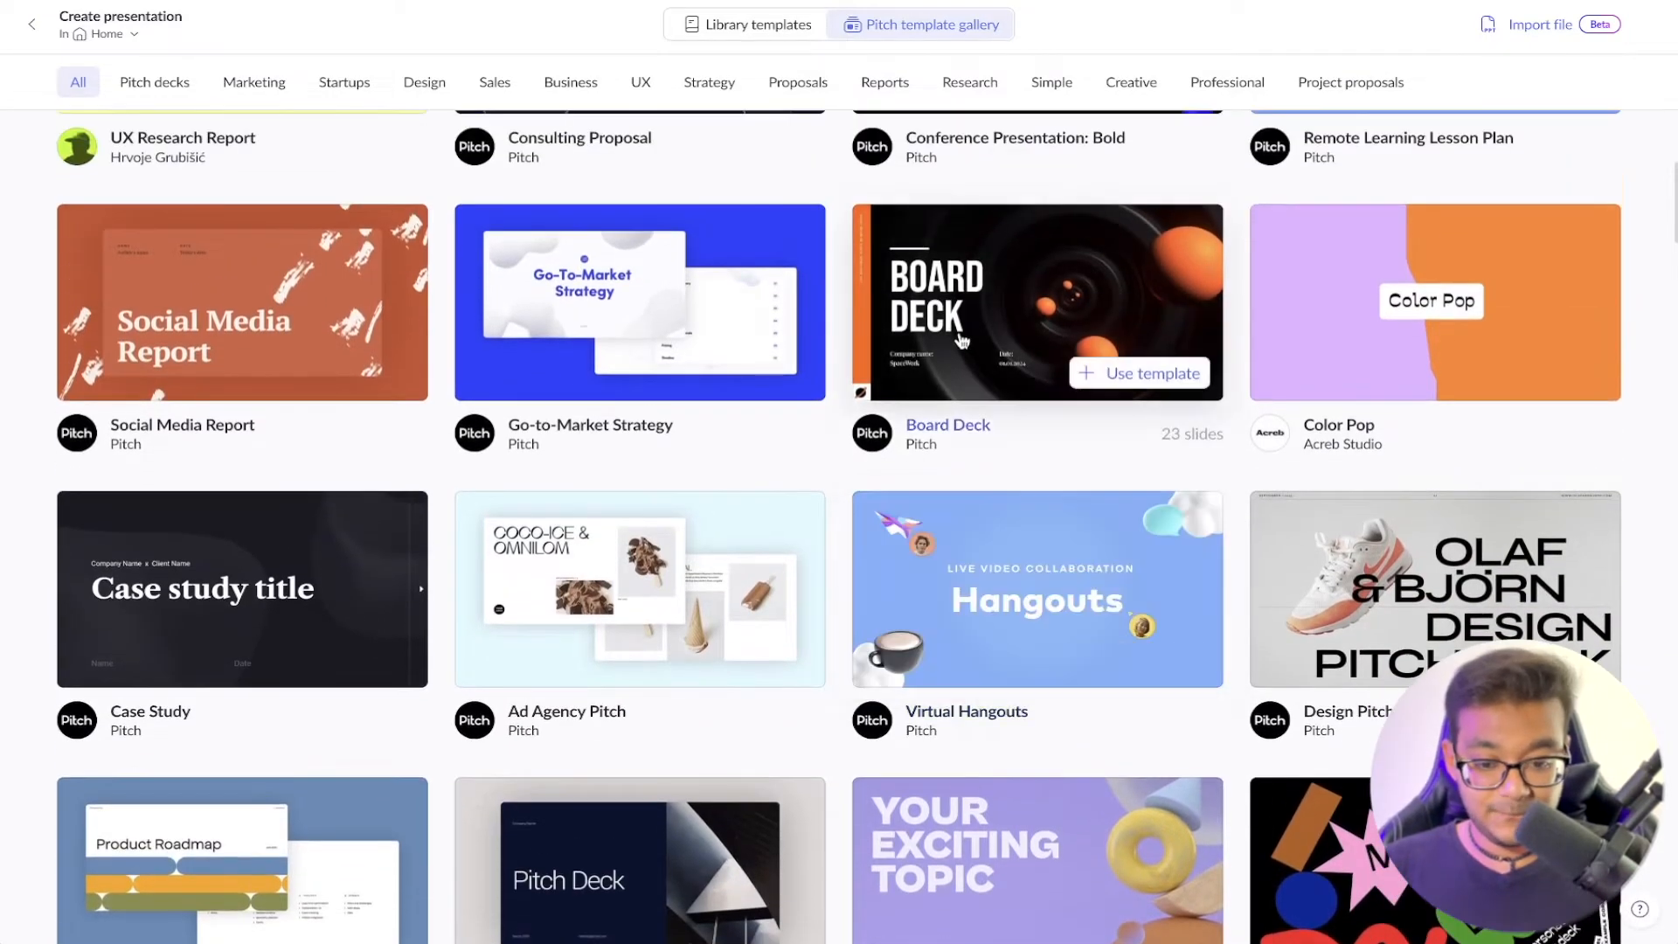
{"action": "left_click", "coordinate": [962, 332]}
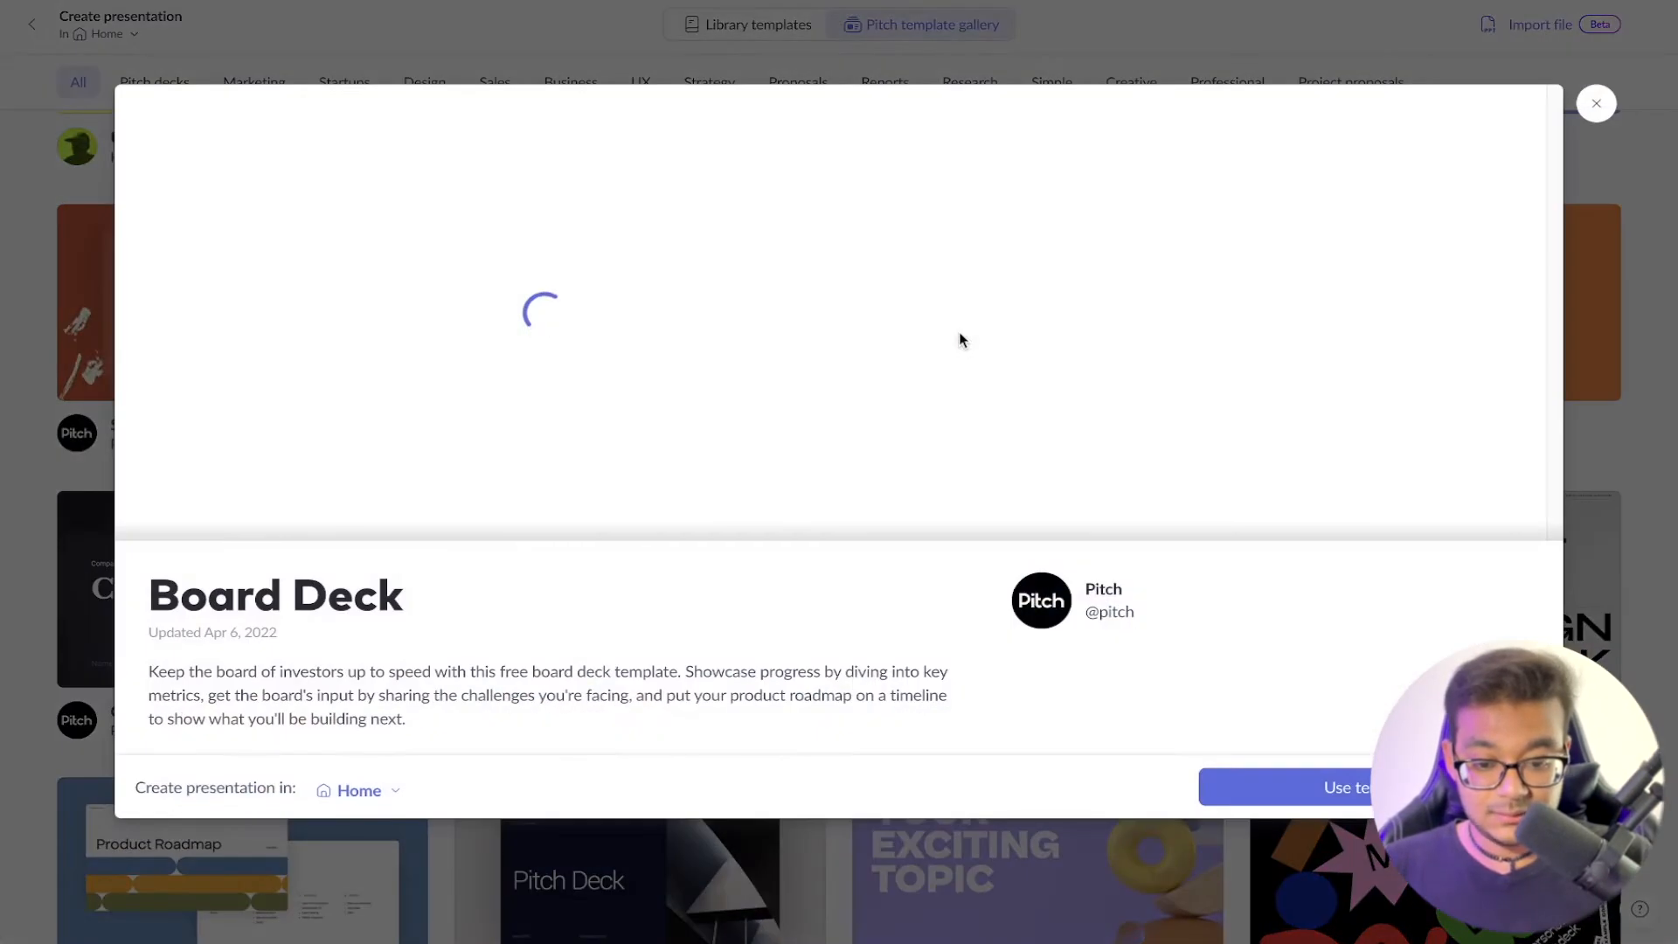
Preview the Board Deck template's opening slides, including Big Picture and Highlights
{"action": "left_click", "coordinate": [1331, 152]}
{"action": "left_click", "coordinate": [1476, 139]}
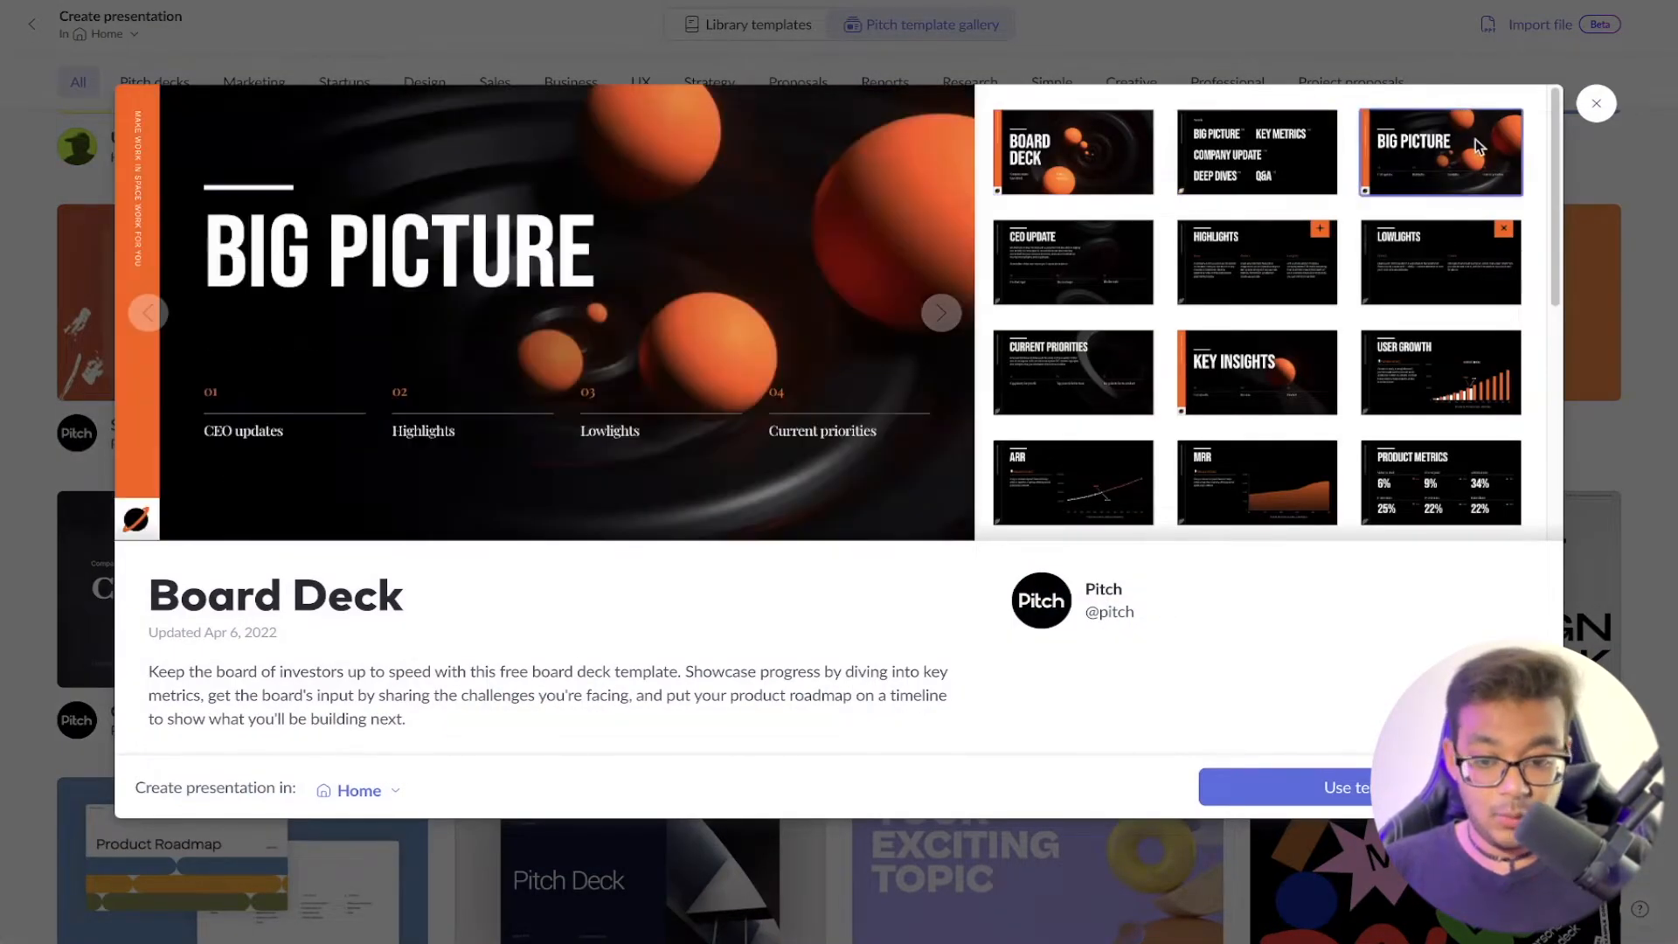
{"action": "left_click", "coordinate": [1215, 253]}
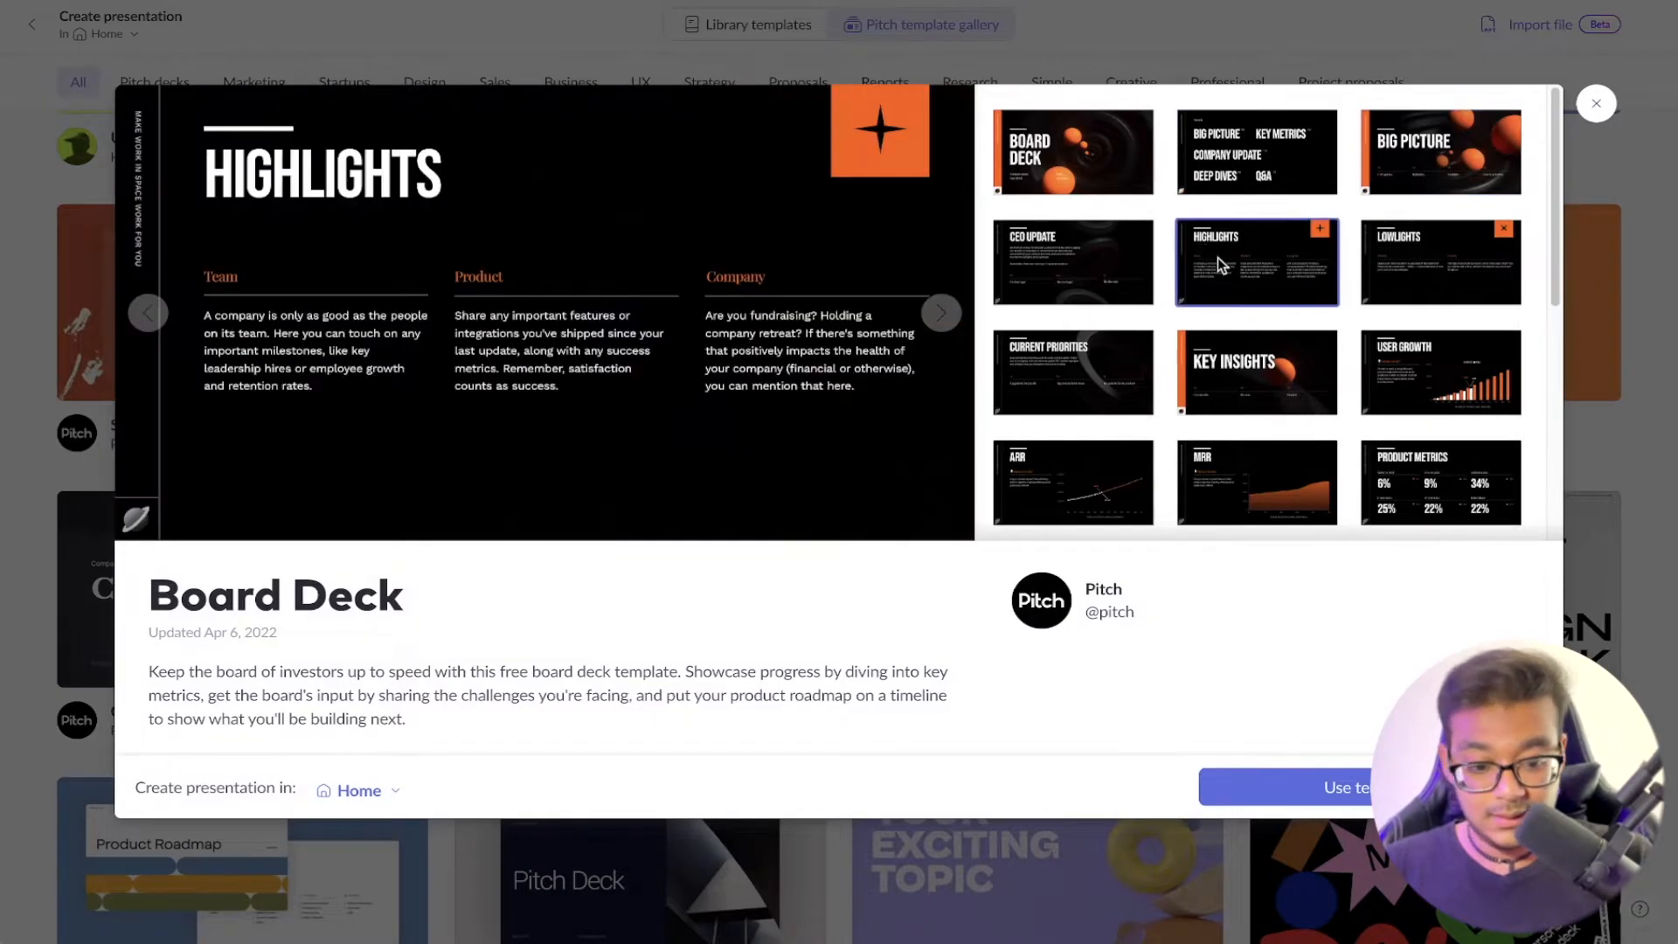
{"action": "left_click", "coordinate": [1138, 248]}
{"action": "left_click", "coordinate": [1131, 141]}
Create a presentation from the Board Deck template and dismiss the slide template suggestions, keeping the first slide blank
{"action": "left_click", "coordinate": [1305, 778]}
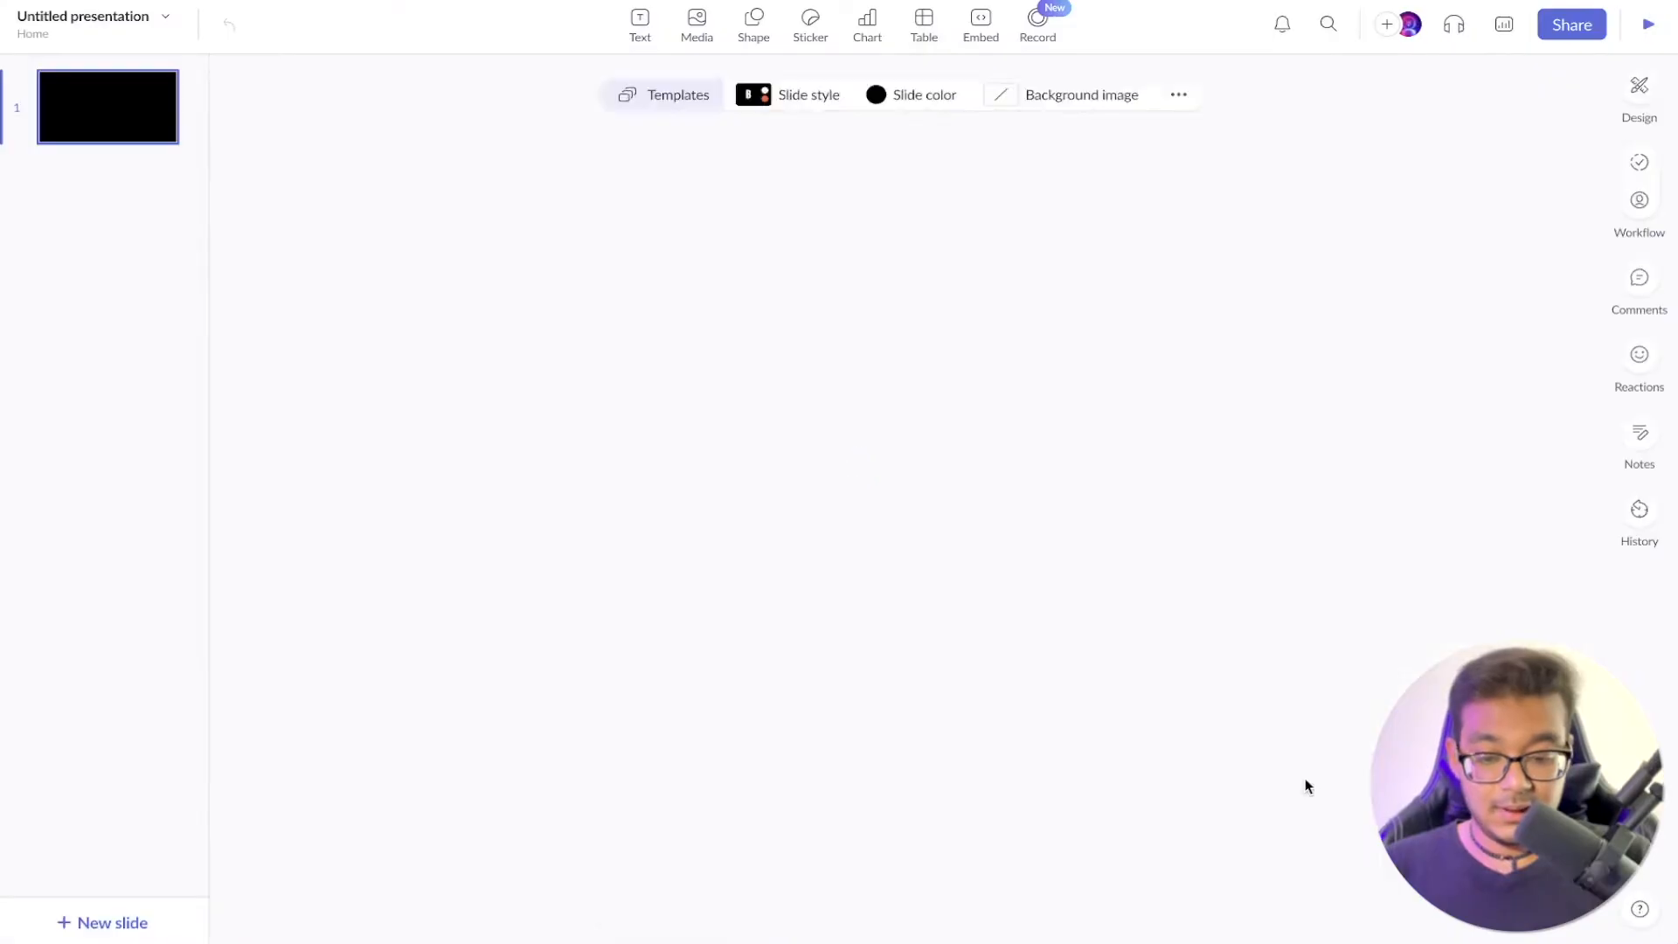
{"action": "left_click", "coordinate": [1304, 778]}
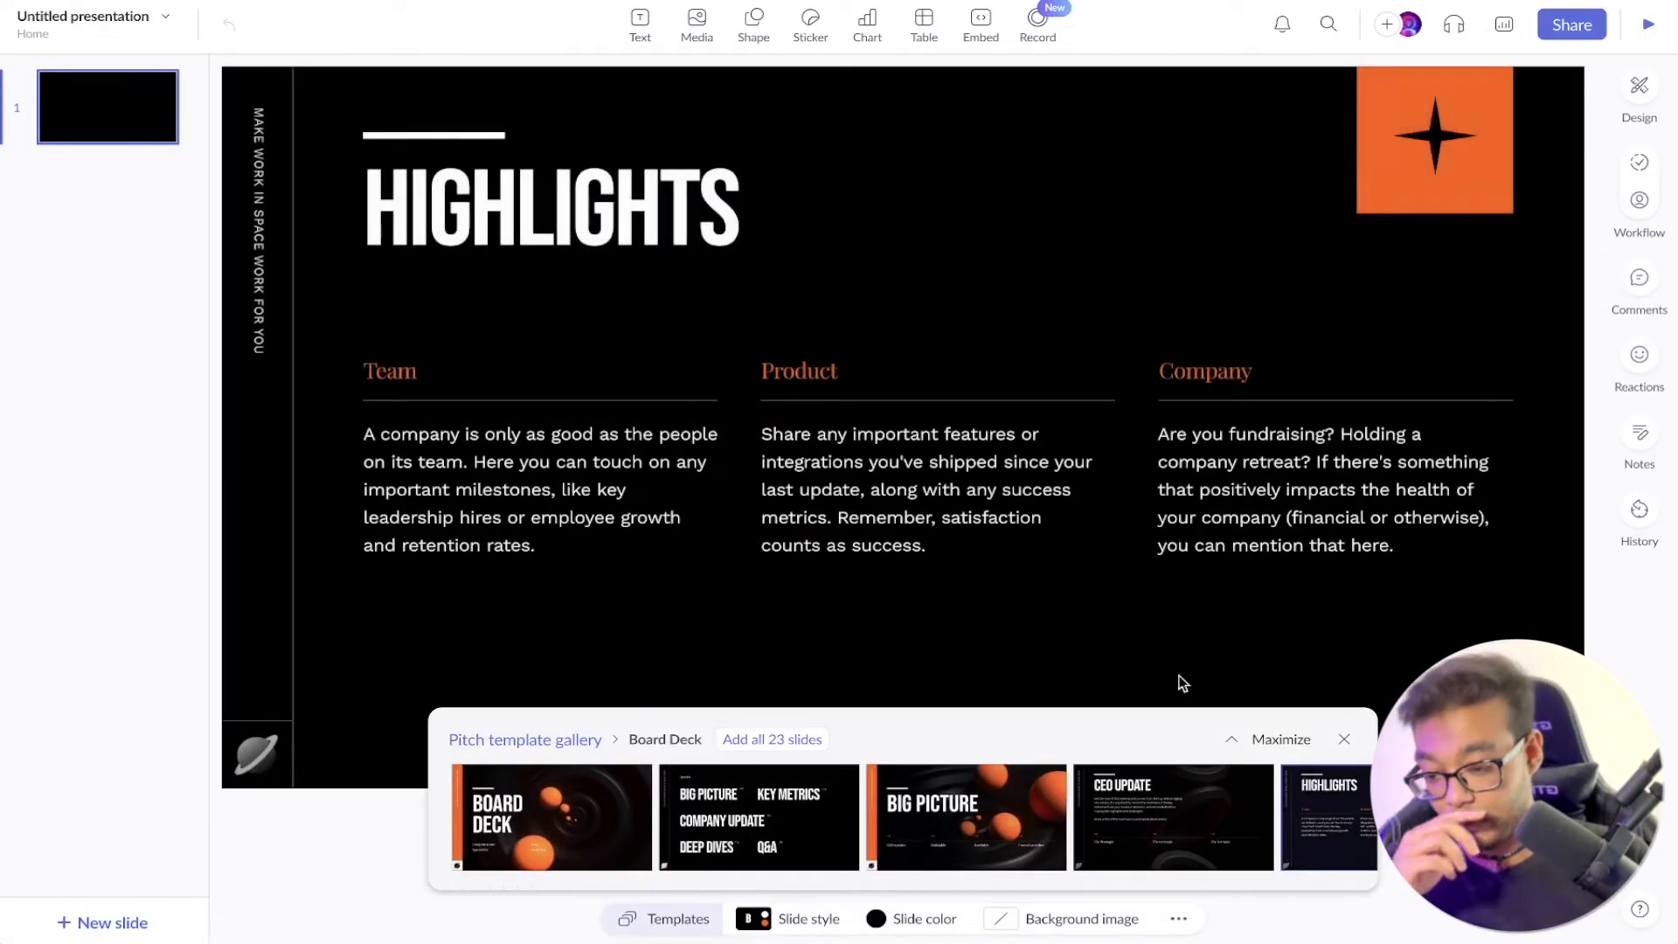
{"action": "left_click", "coordinate": [1344, 738]}
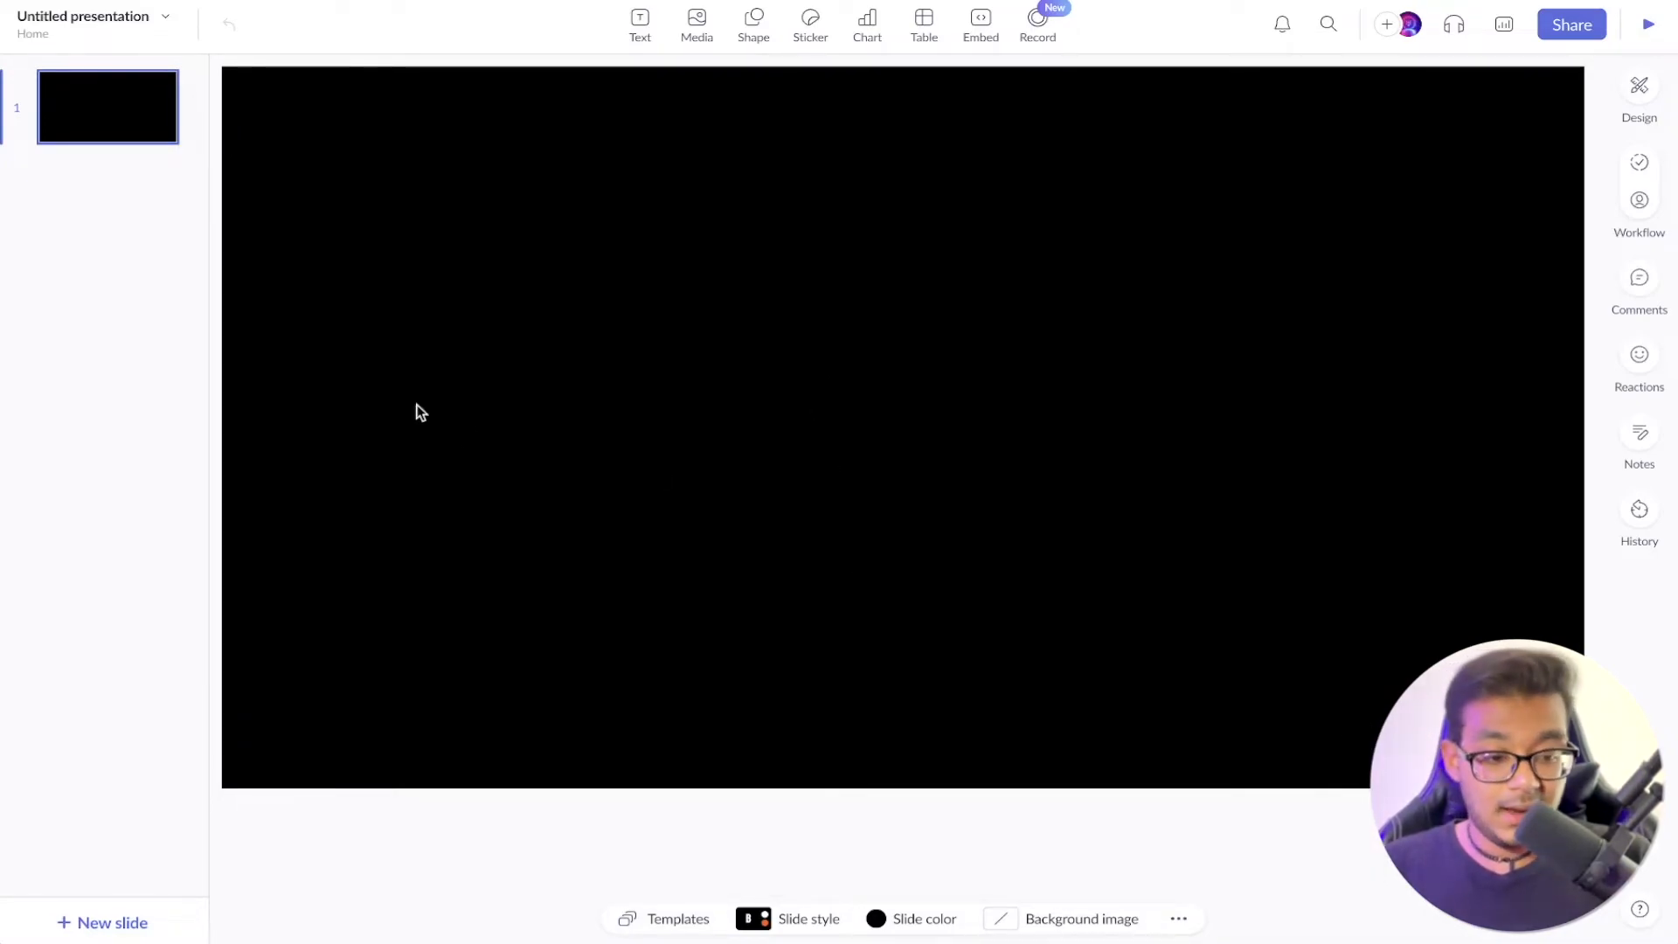
Review the slide style options and open the style builder to create a new style
{"action": "left_click", "coordinate": [791, 918]}
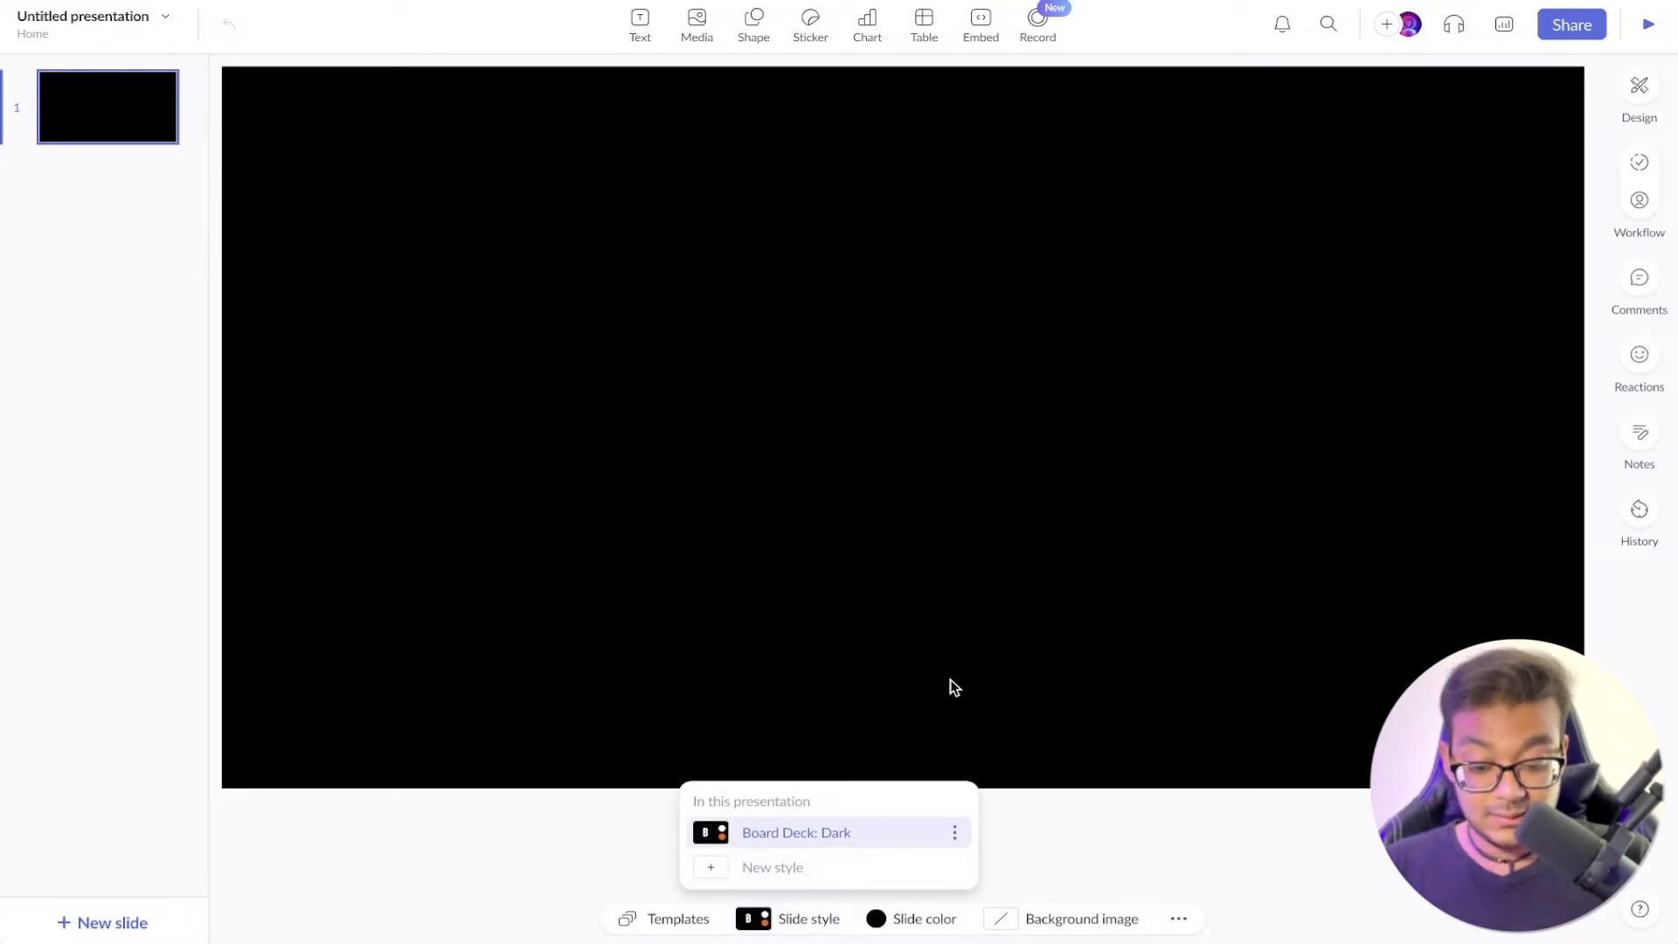
{"action": "left_click", "coordinate": [1212, 293]}
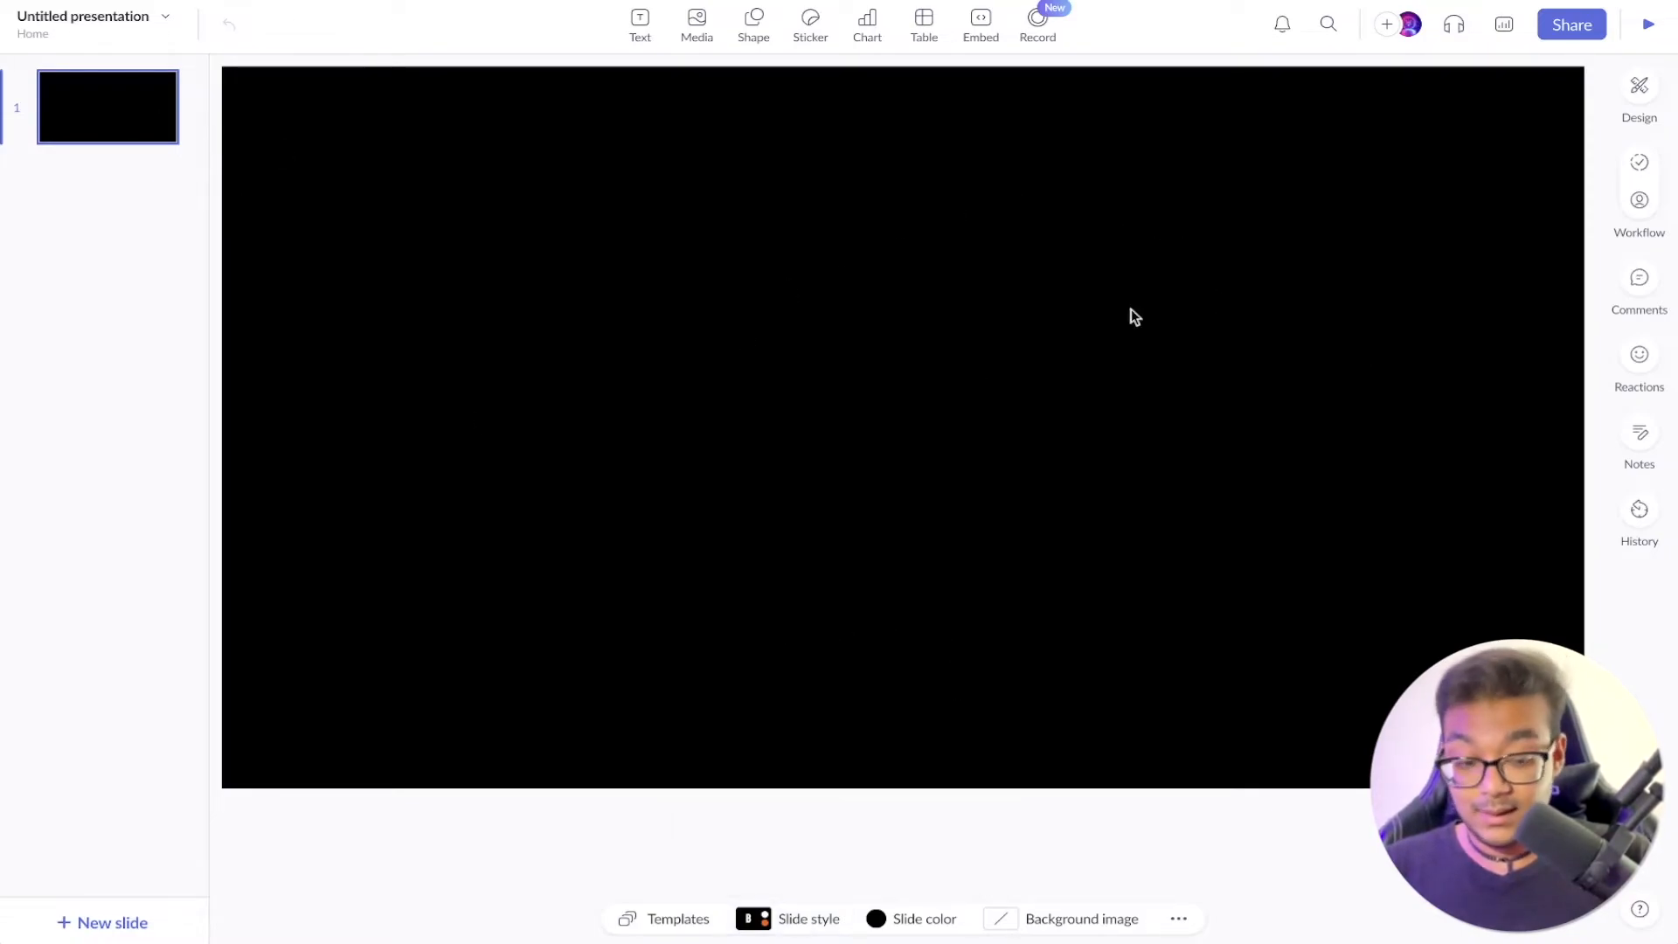
{"action": "left_click", "coordinate": [1633, 88]}
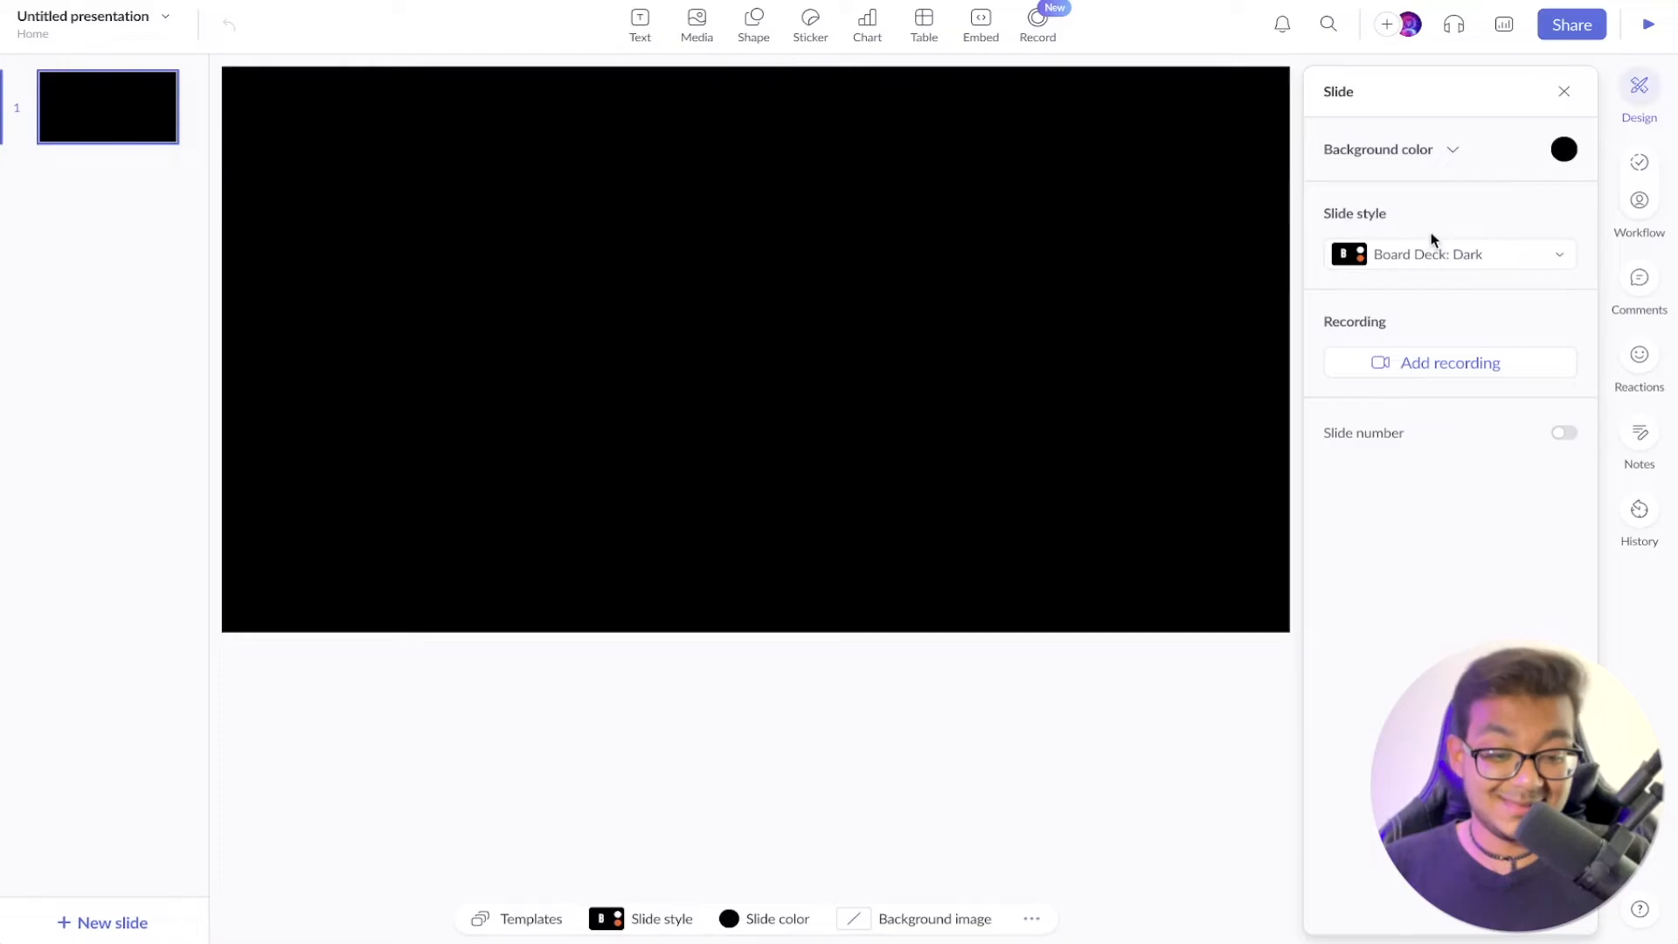
{"action": "left_click", "coordinate": [1427, 254]}
{"action": "left_click", "coordinate": [1420, 363]}
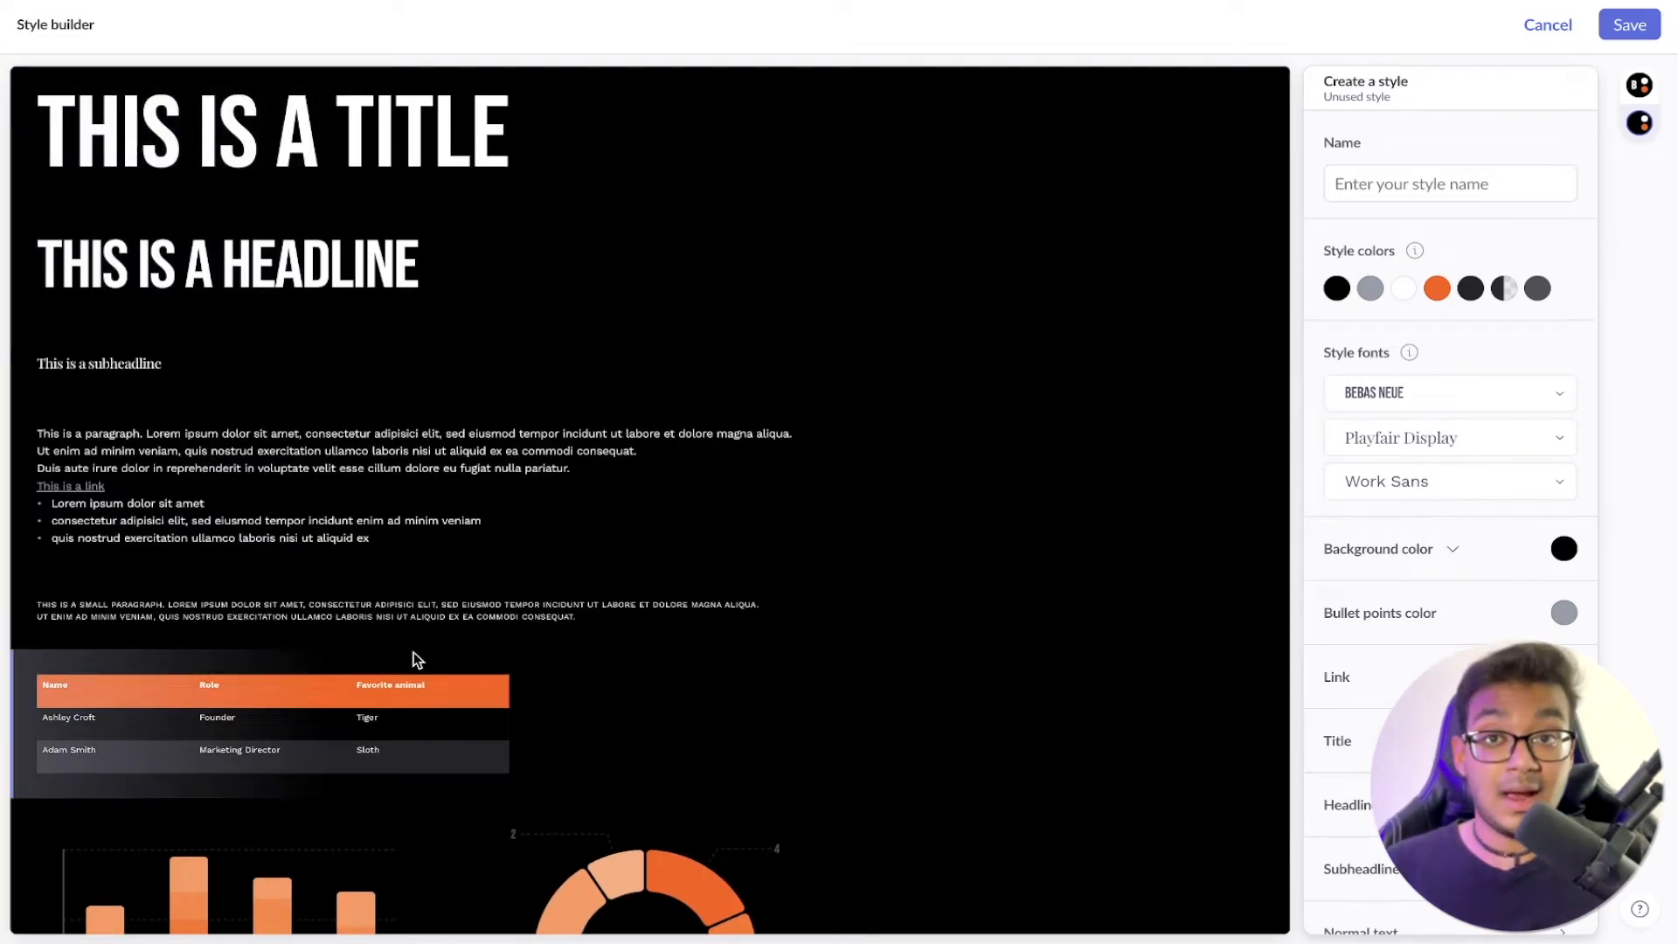
Examine the title and headline text settings and the fonts offered for them in the new style
{"action": "left_click", "coordinate": [370, 129]}
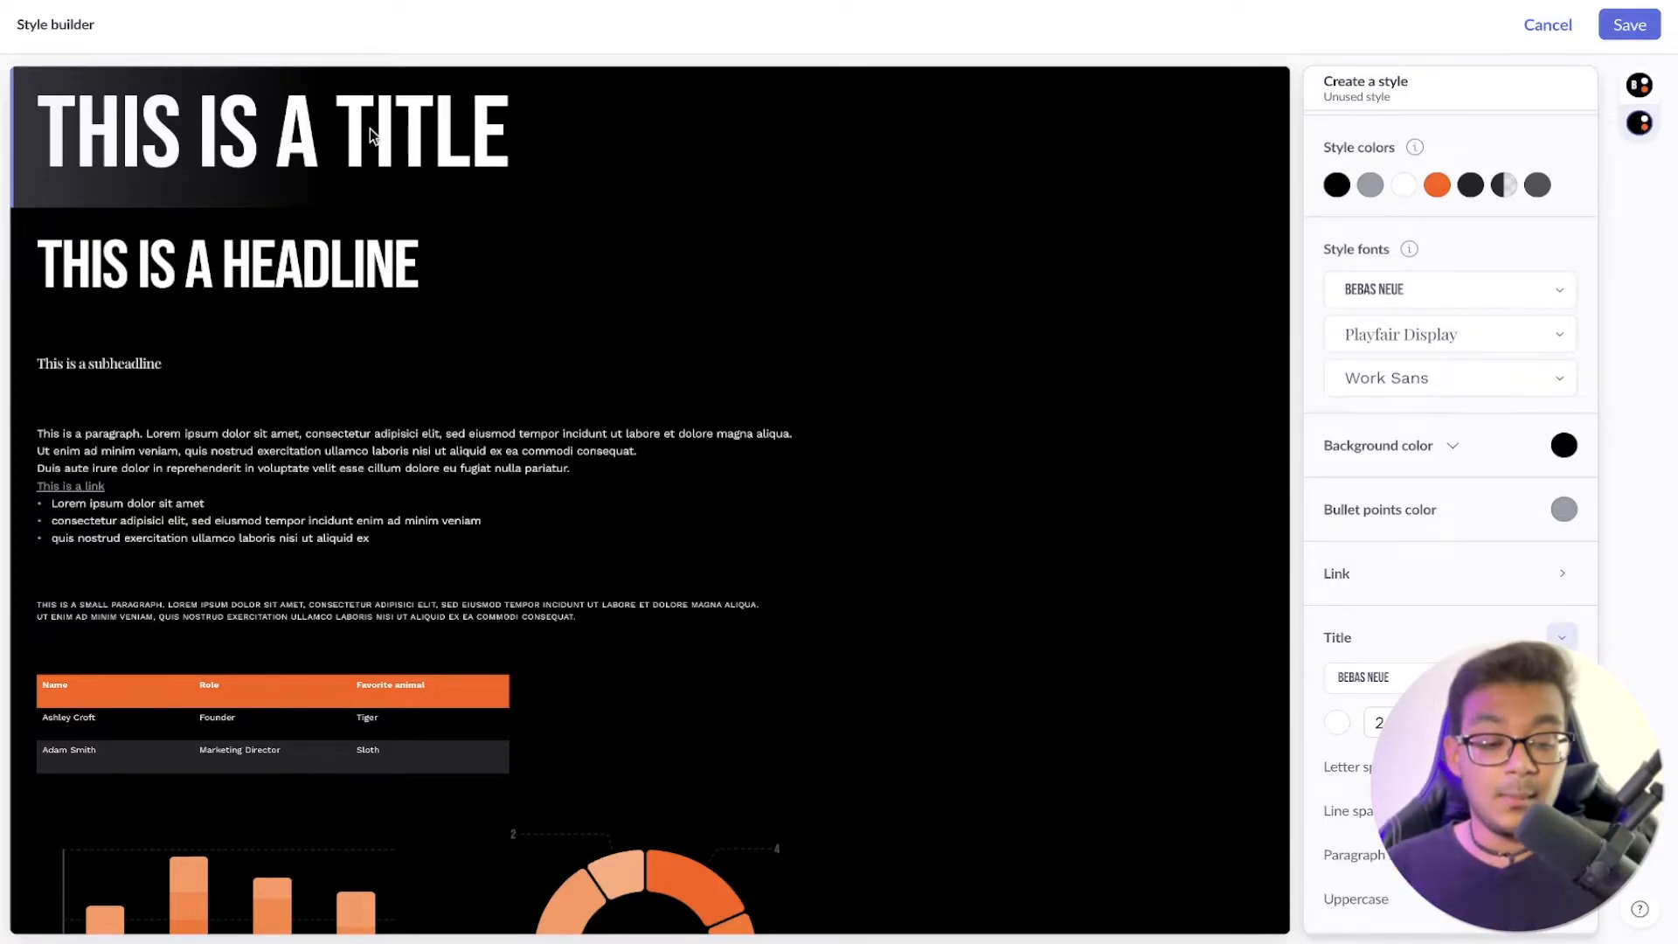
{"action": "left_click", "coordinate": [264, 257]}
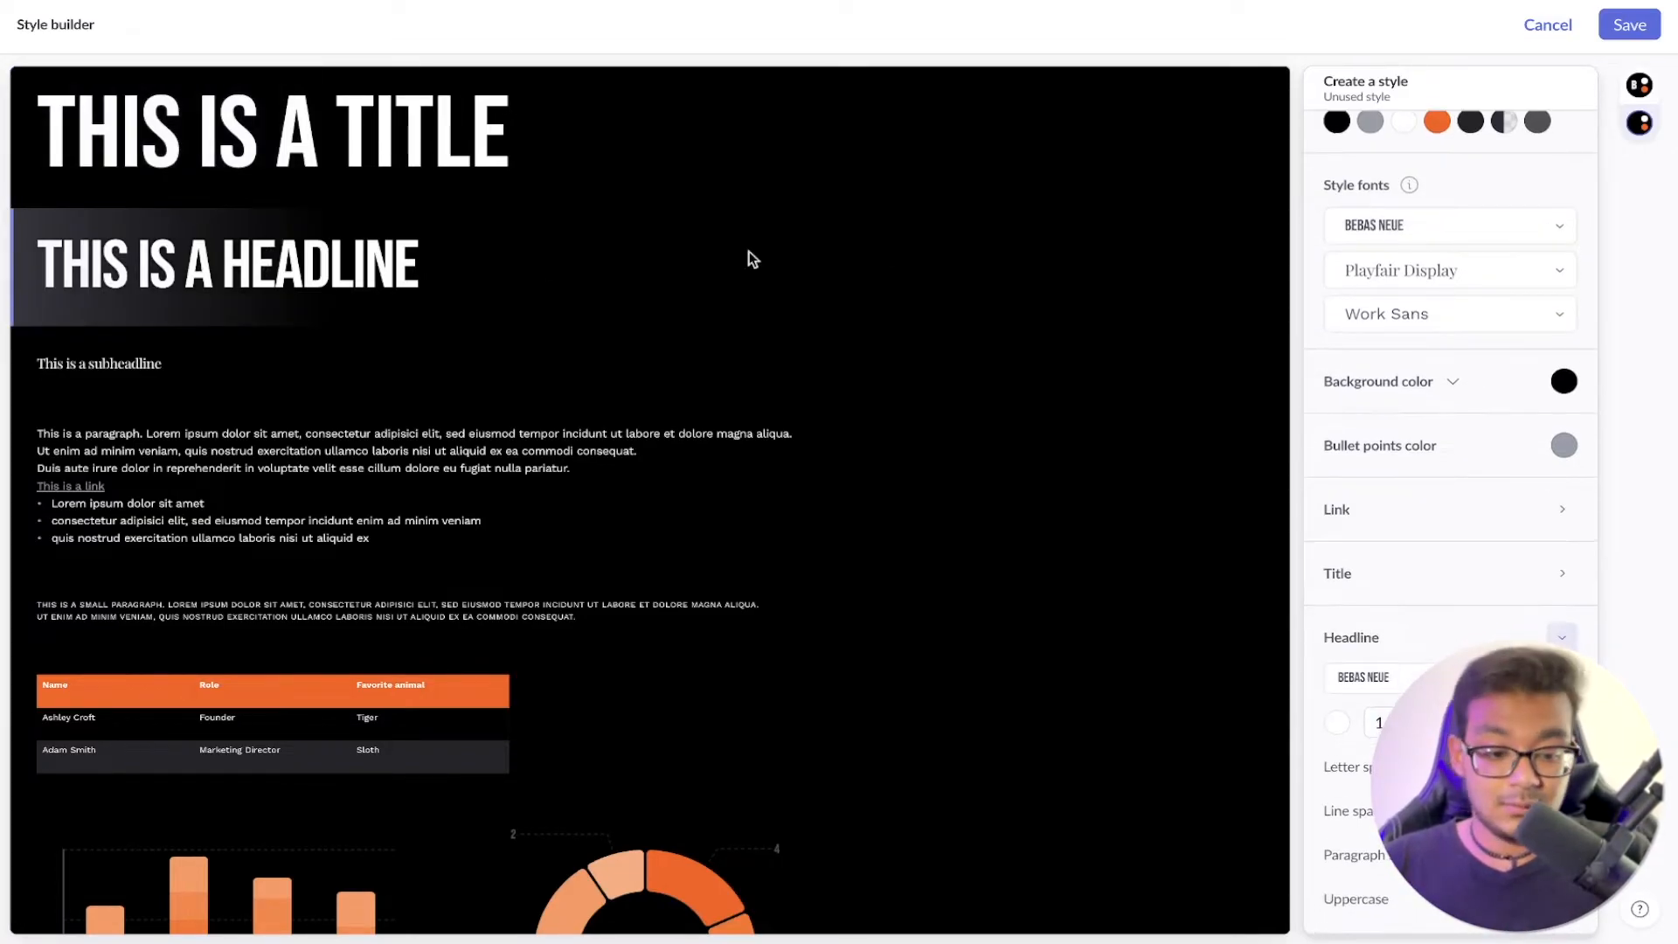
{"action": "left_click", "coordinate": [1469, 229]}
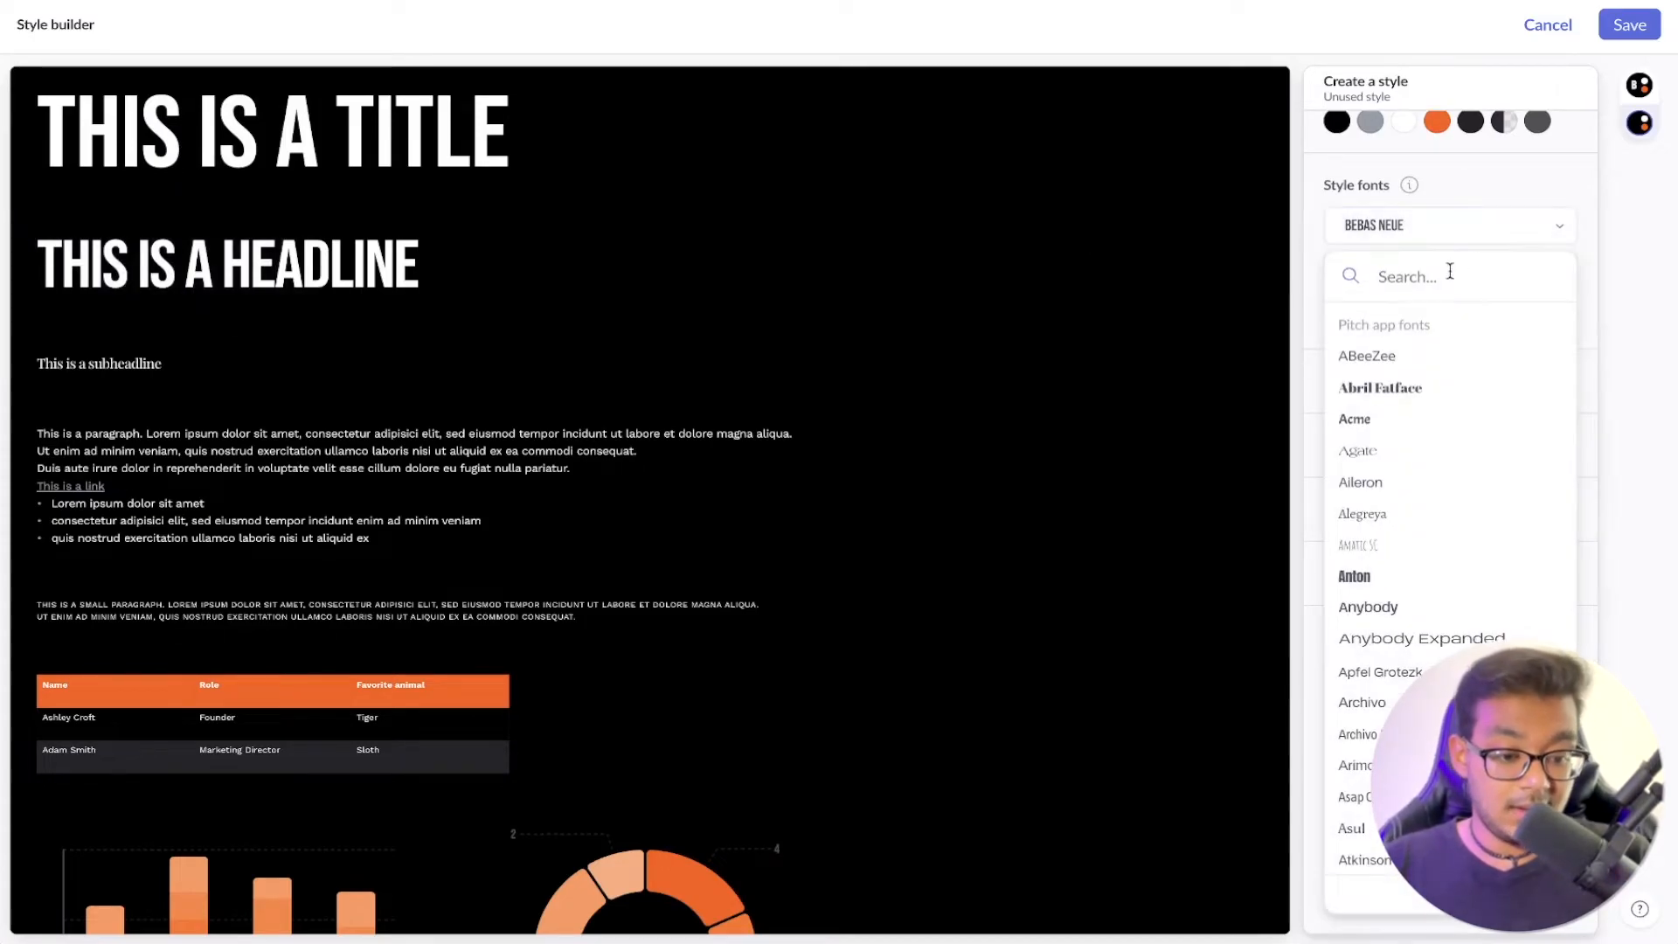
{"action": "left_click", "coordinate": [1432, 216]}
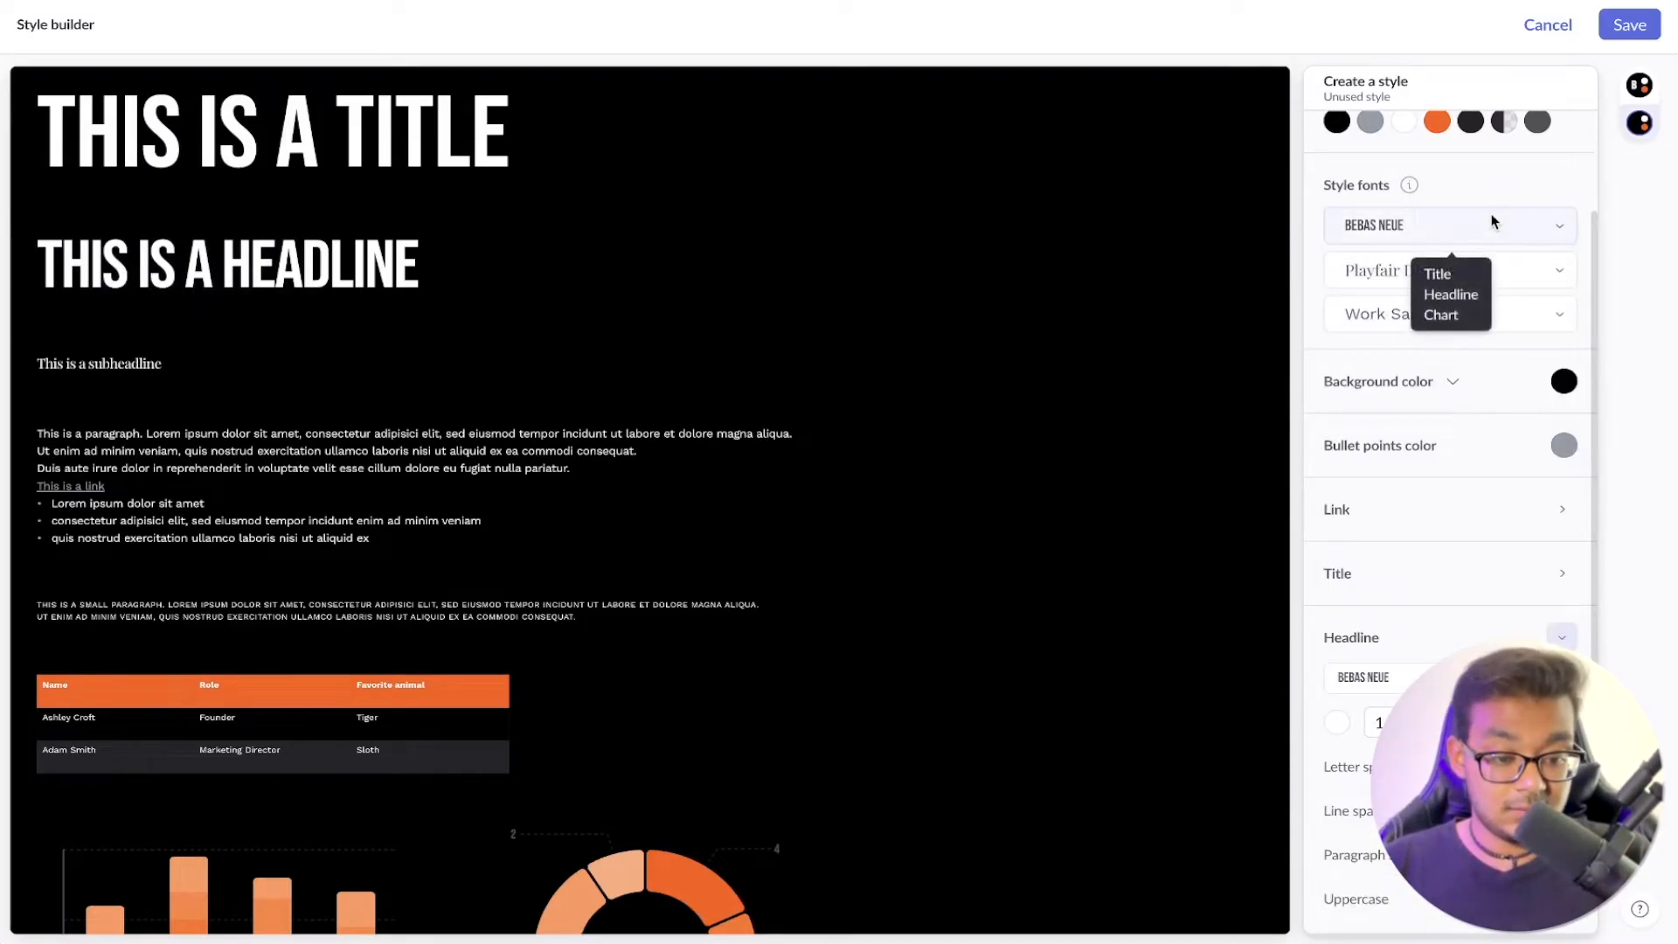
Search the title font list for "bebas", then look at the custom font upload dialog and close it
{"action": "left_click", "coordinate": [1467, 227]}
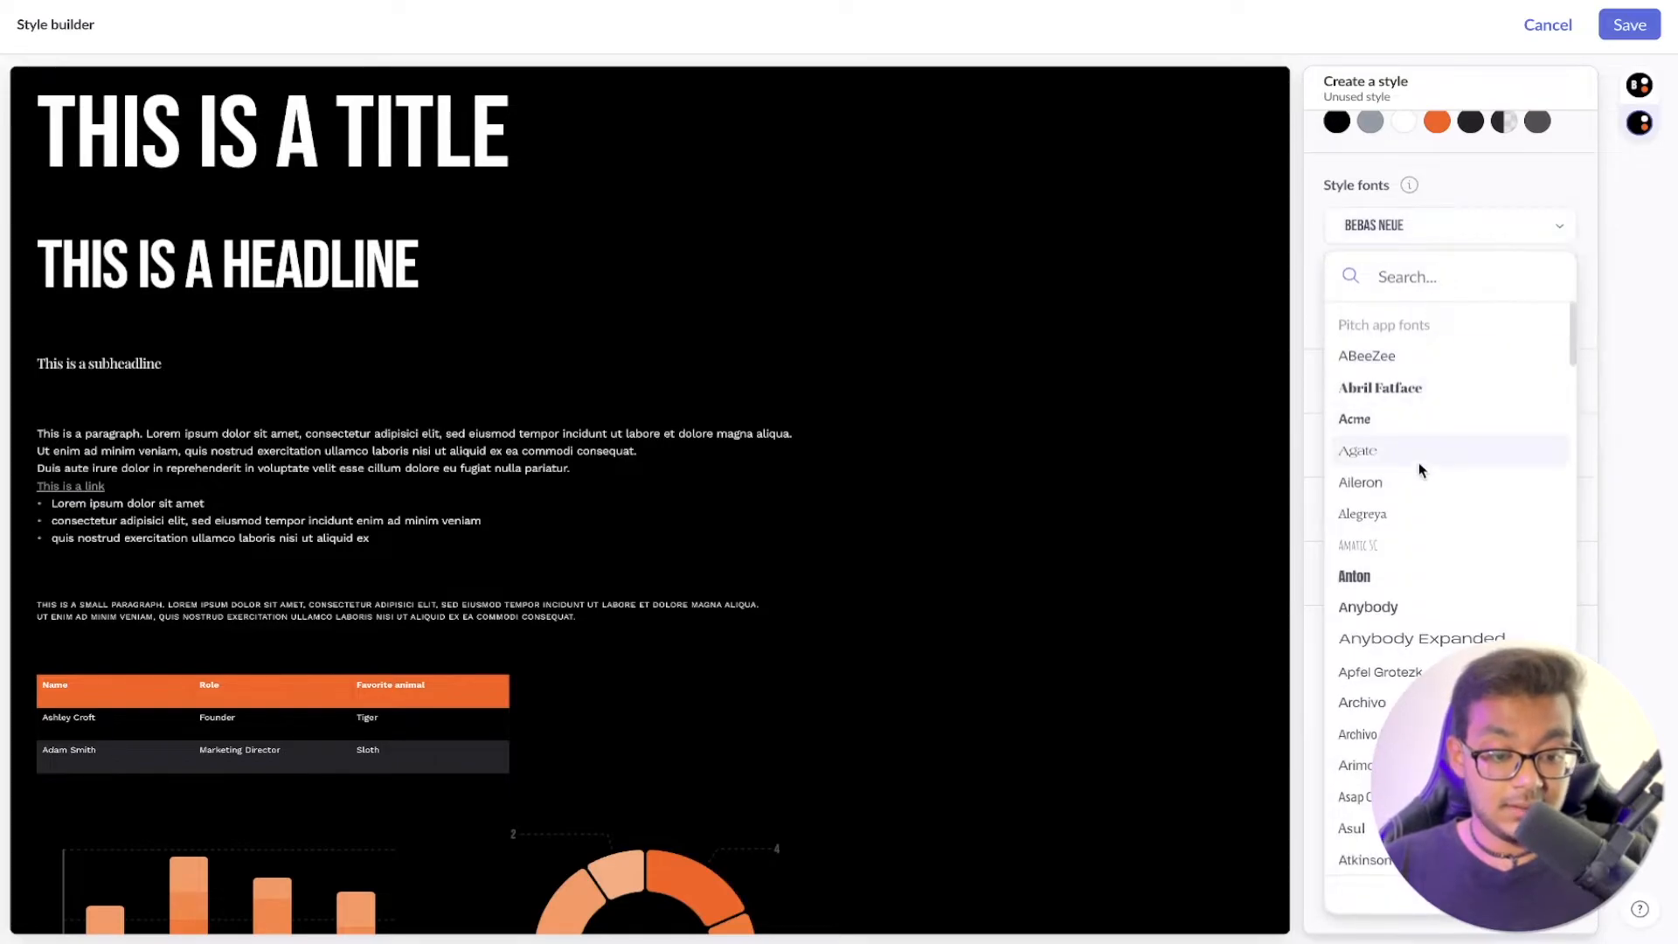
{"action": "type", "text": "bebas"}
{"action": "key", "text": "BackSpace"}
{"action": "key", "text": "BackSpace"}
{"action": "key", "text": "BackSpace"}
{"action": "key", "text": "BackSpace"}
{"action": "key", "text": "BackSpace"}
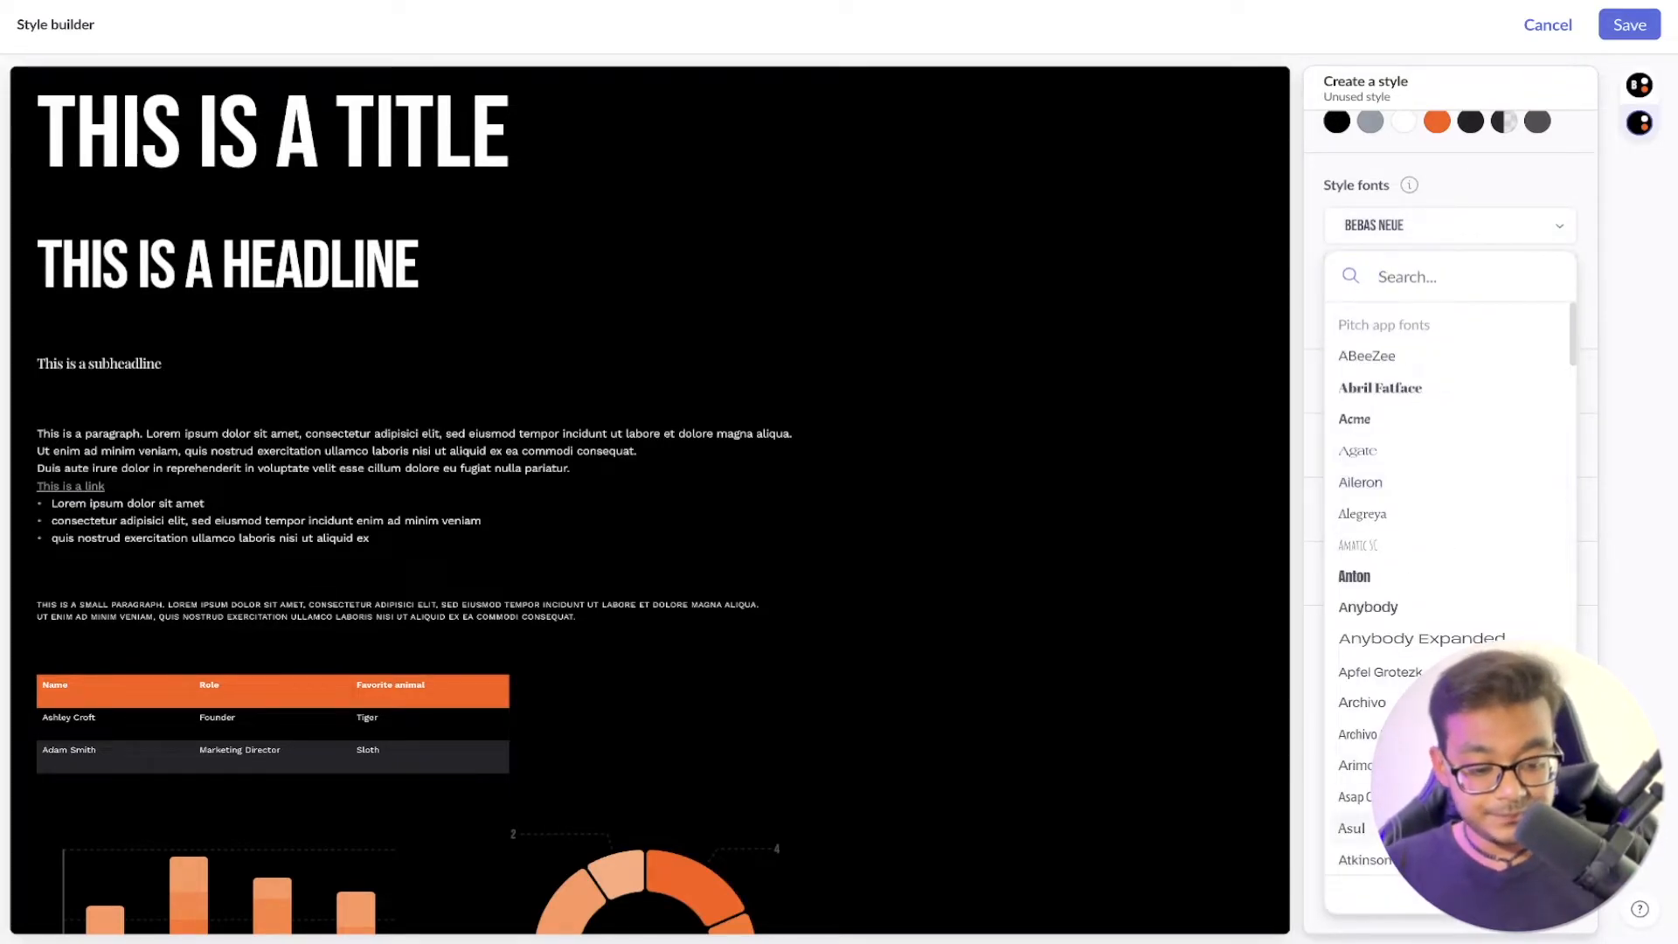
{"action": "left_click", "coordinate": [1451, 895]}
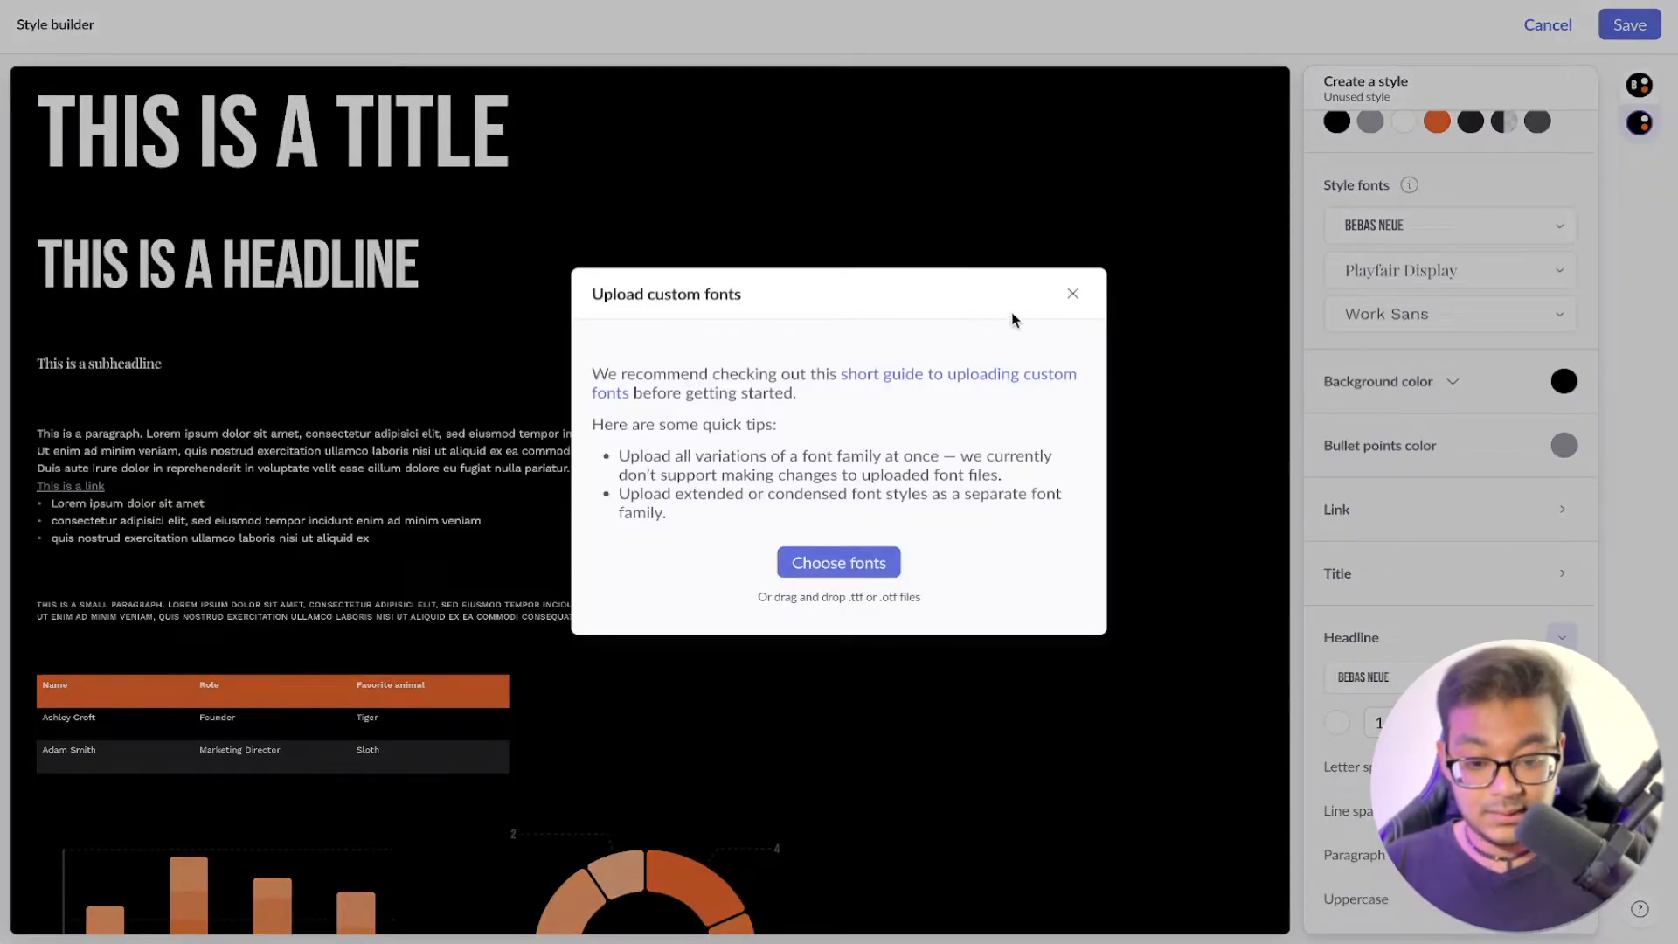
{"action": "left_click", "coordinate": [1070, 294]}
Browse the fonts available for titles and headlines and inspect the subheadline text settings
{"action": "left_click", "coordinate": [1463, 229]}
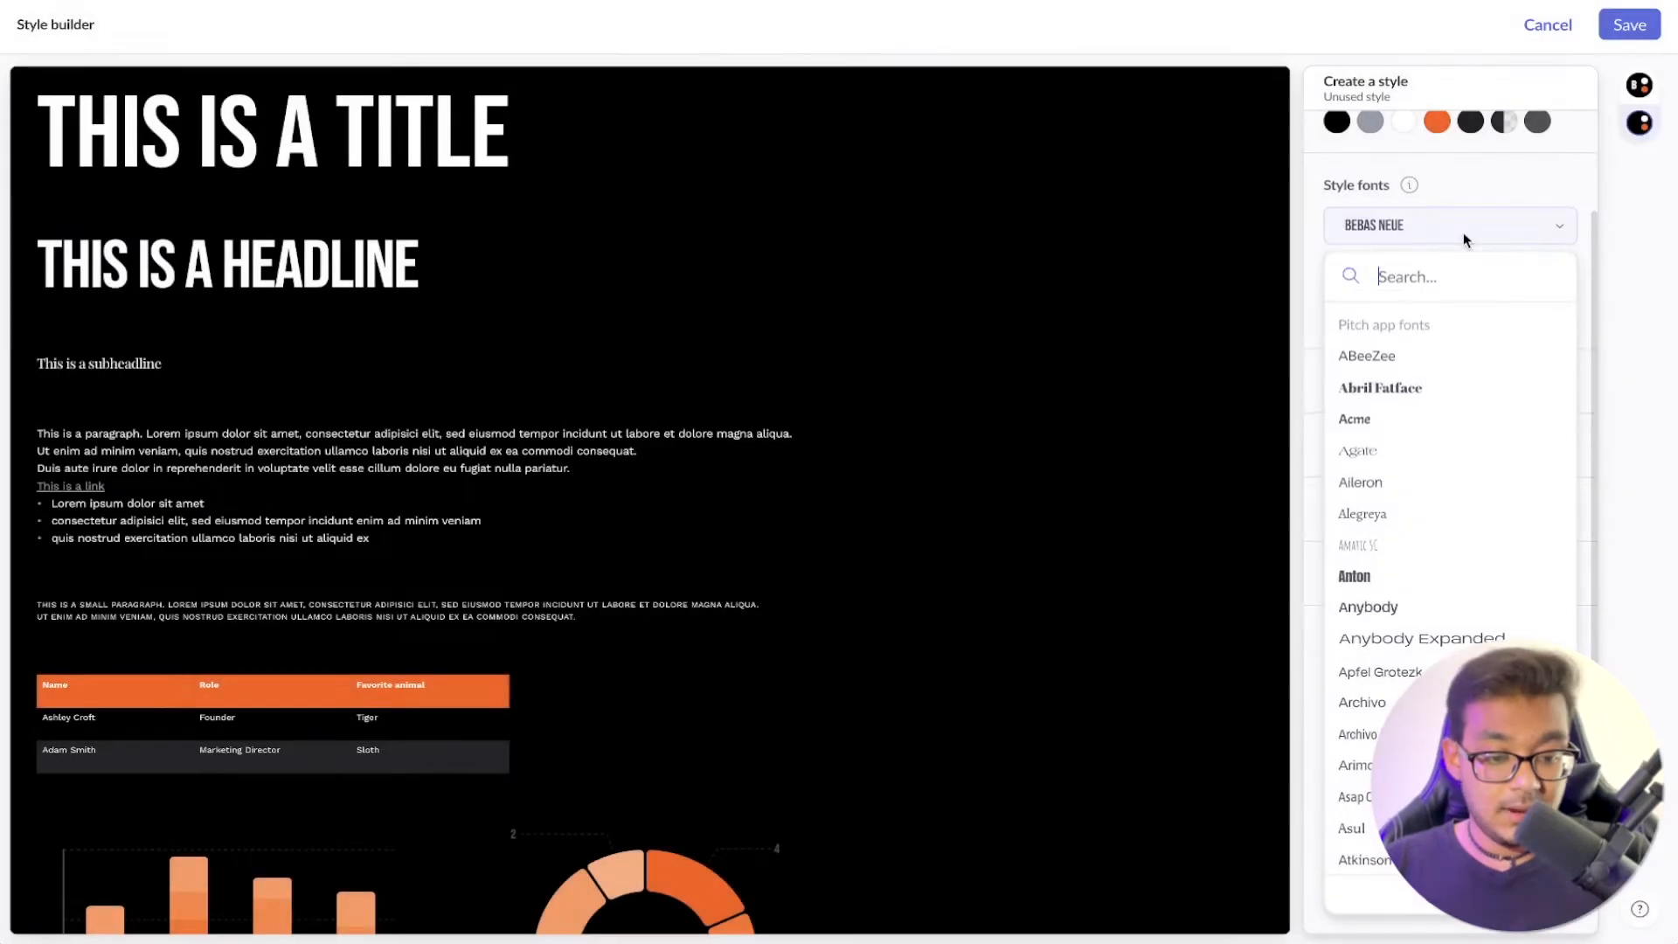
{"action": "scroll", "coordinate": [1424, 553], "scroll_direction": "down", "scroll_amount": 2}
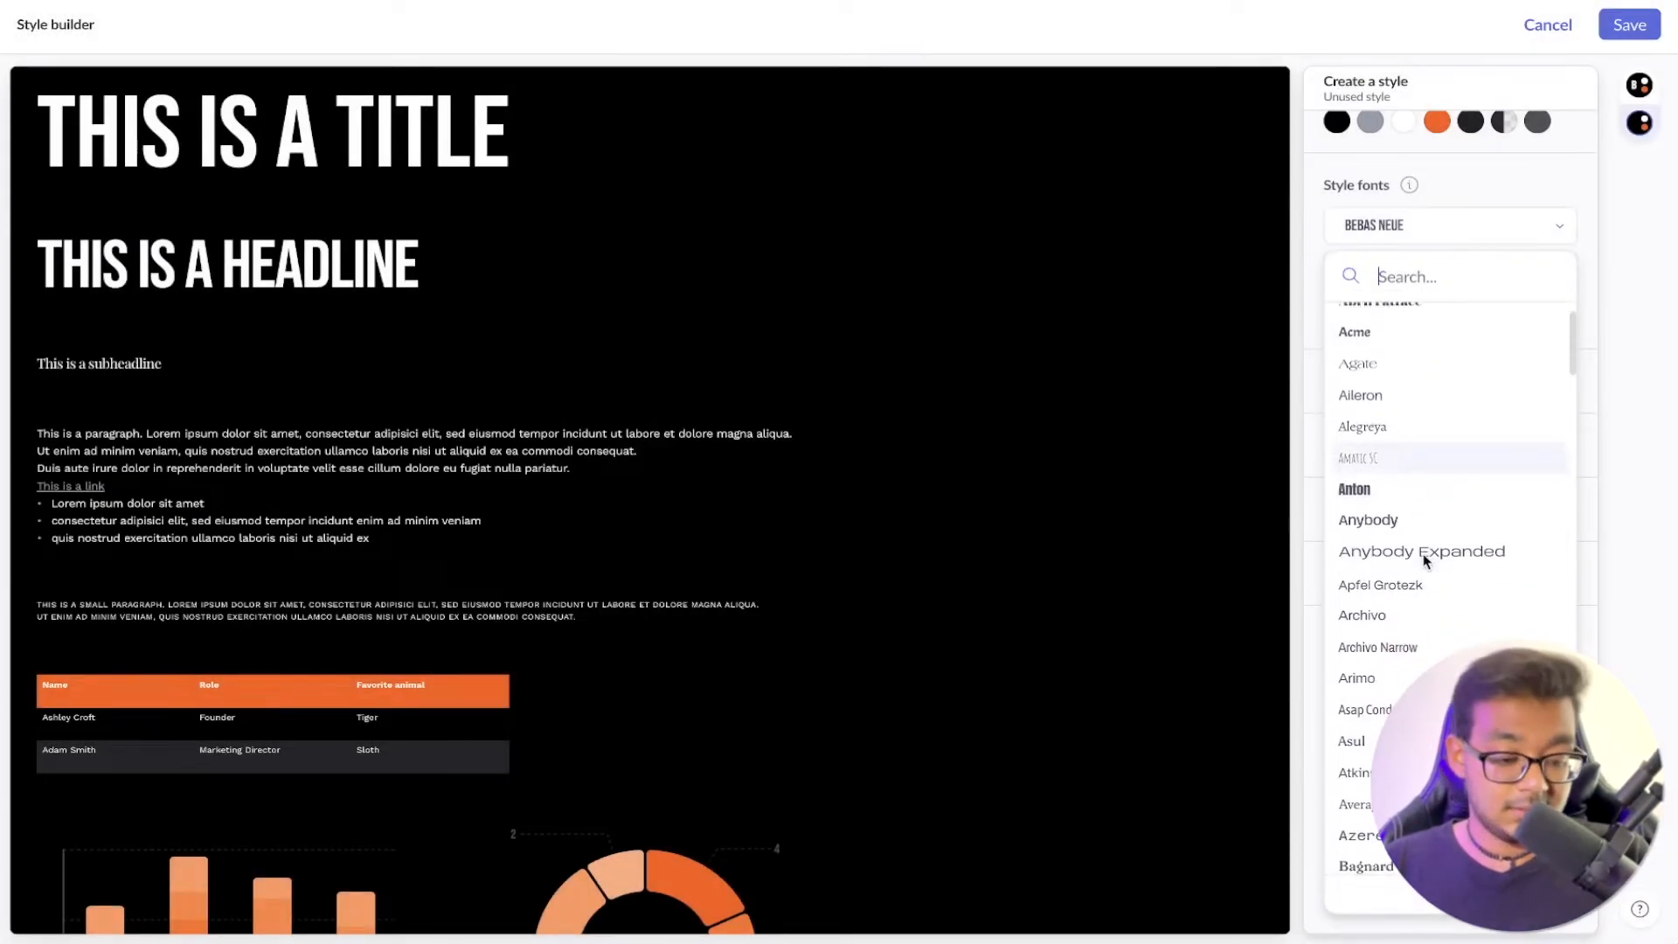
{"action": "left_click", "coordinate": [334, 364]}
{"action": "left_click", "coordinate": [1468, 162]}
{"action": "left_click", "coordinate": [1469, 160]}
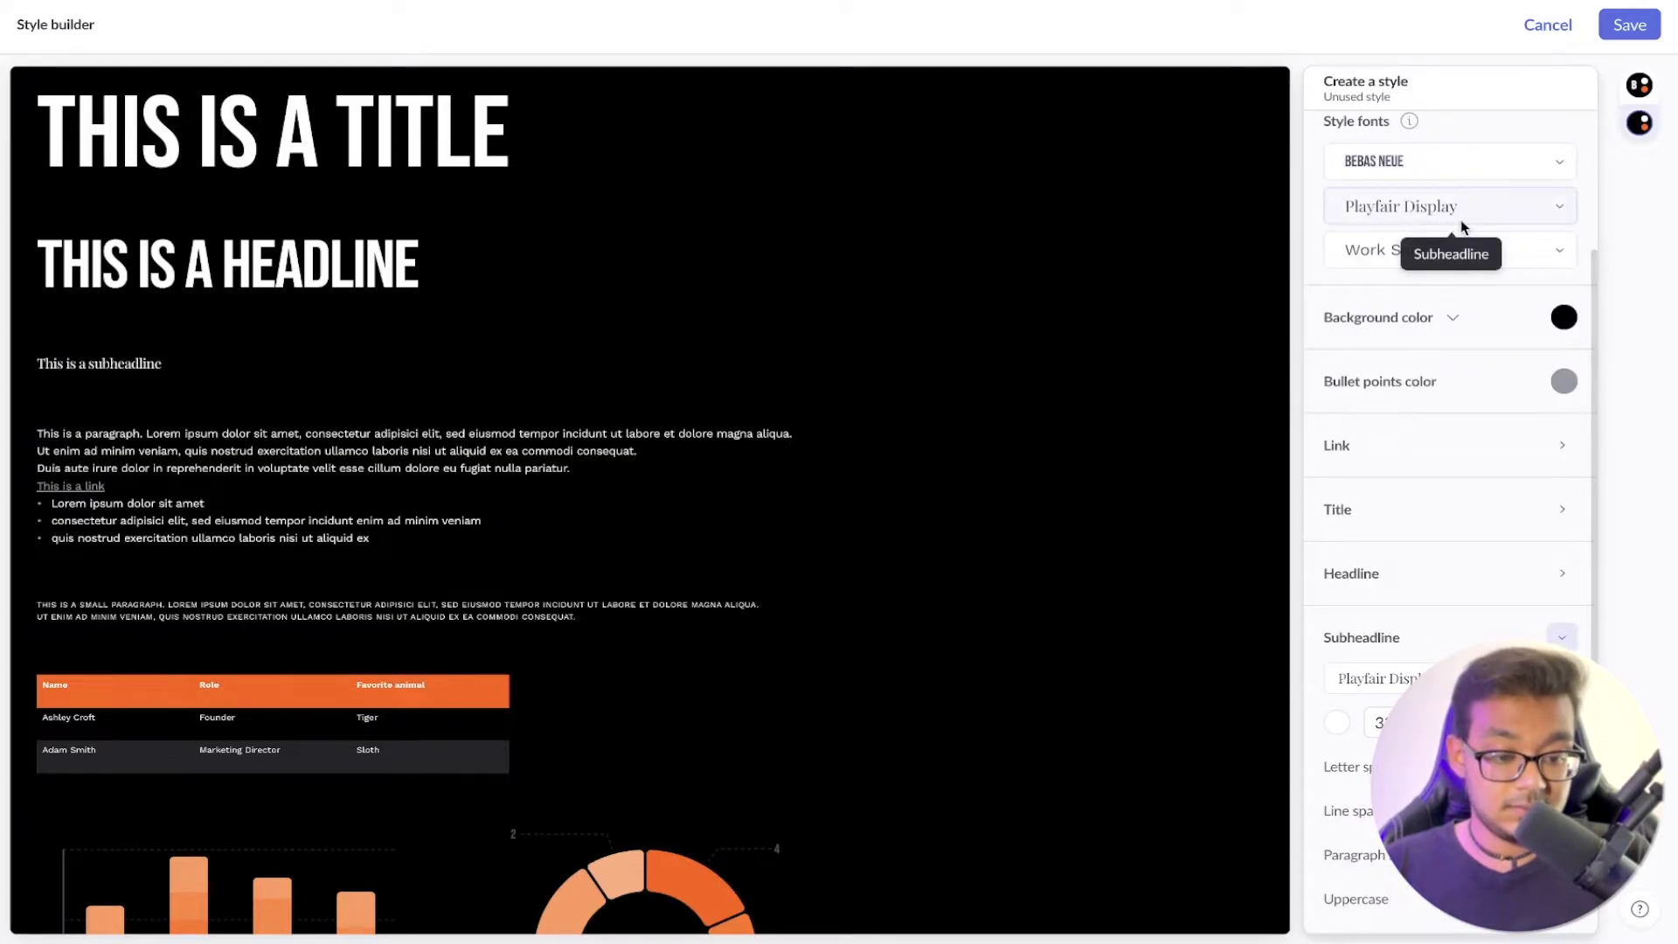
Try Apfel Grotezk in place of Work Sans as the style's third font
{"action": "left_click", "coordinate": [1465, 258]}
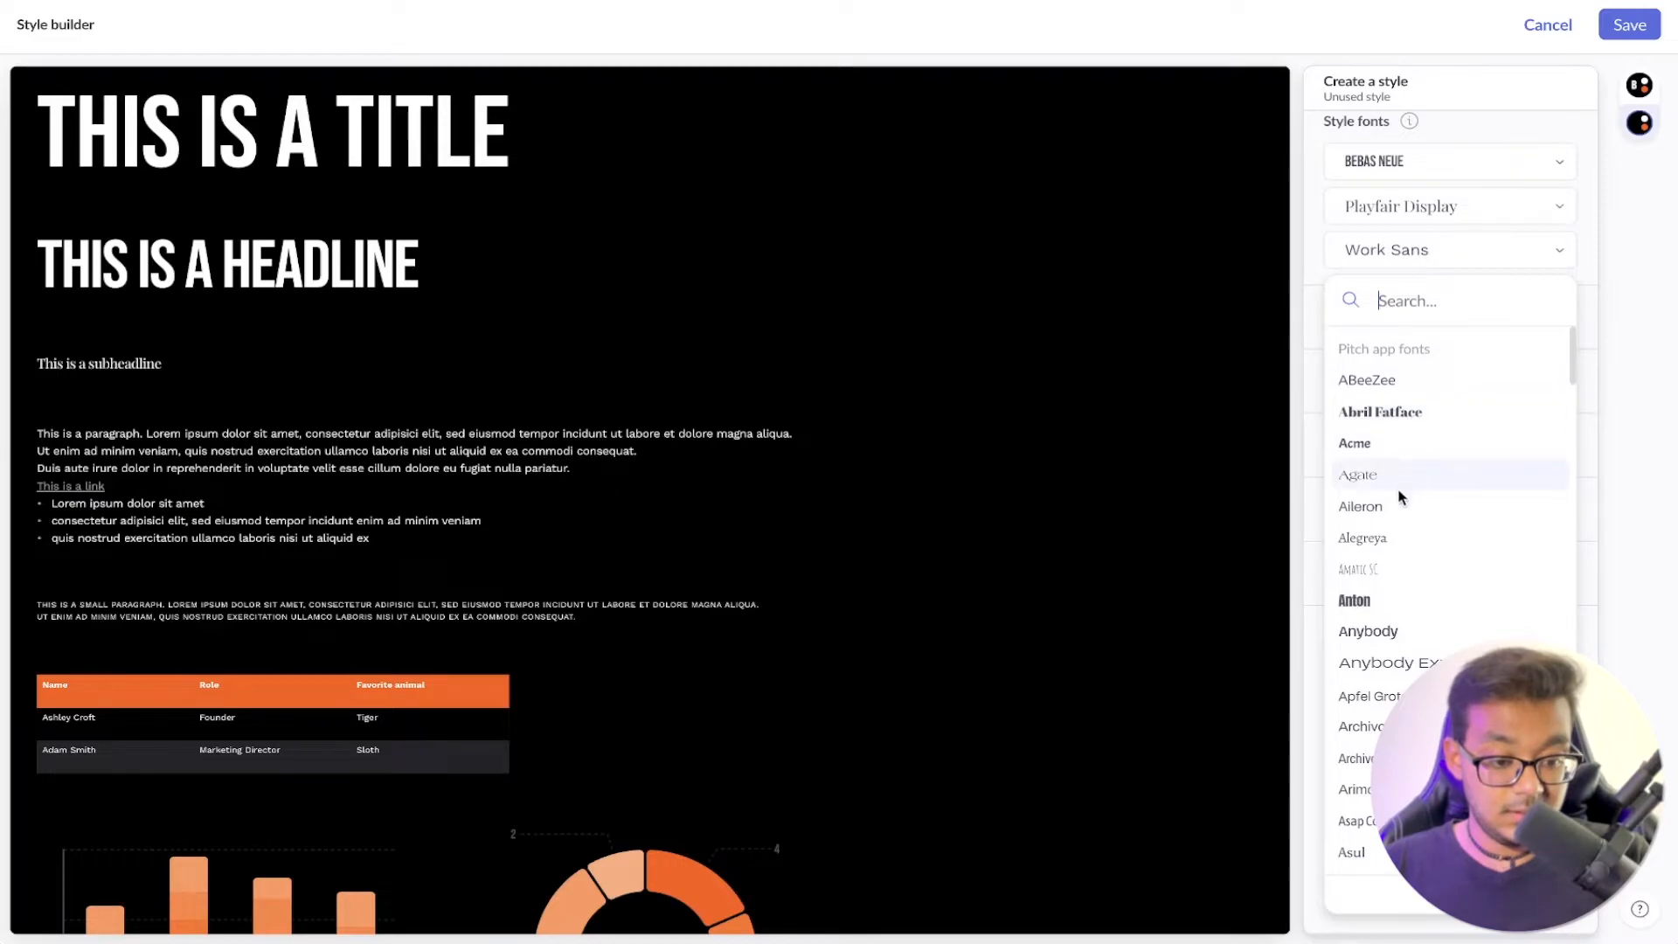
{"action": "scroll", "coordinate": [1389, 551], "scroll_direction": "down", "scroll_amount": 3}
{"action": "scroll", "coordinate": [1425, 525], "scroll_direction": "down", "scroll_amount": 3}
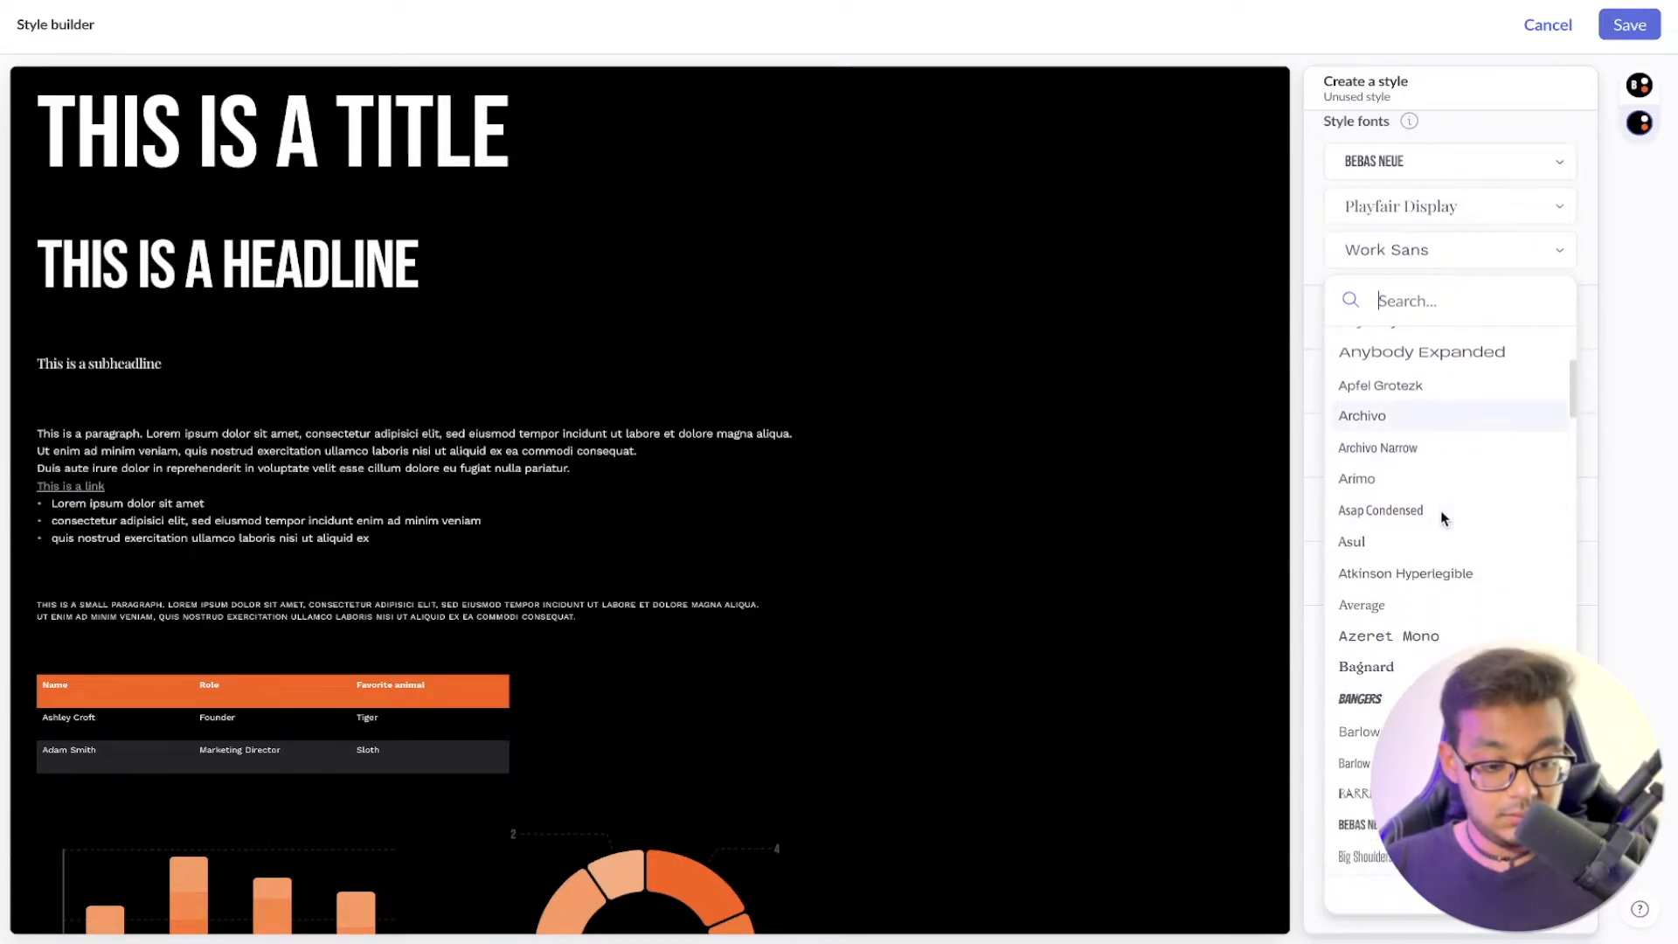
{"action": "left_click", "coordinate": [1381, 390]}
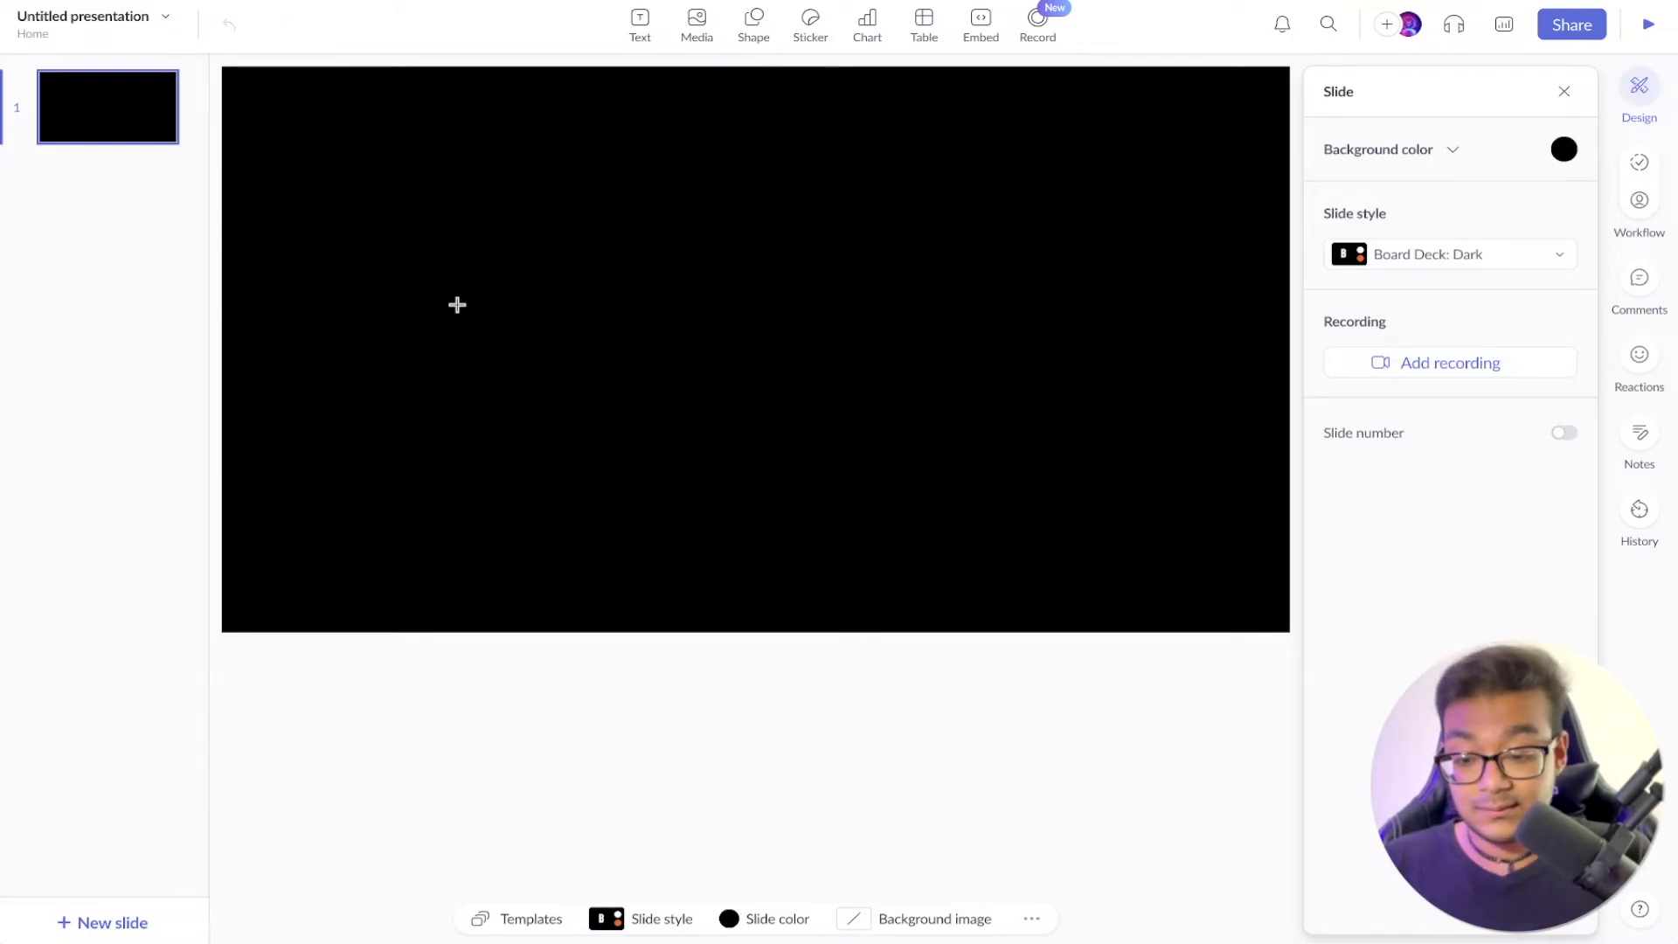
Add the text "dflja;sldkjfal;dsj" to the upper part of the blank slide
{"action": "left_click", "coordinate": [441, 177]}
{"action": "type", "text": "dflja;sldkjfal;dsj"}
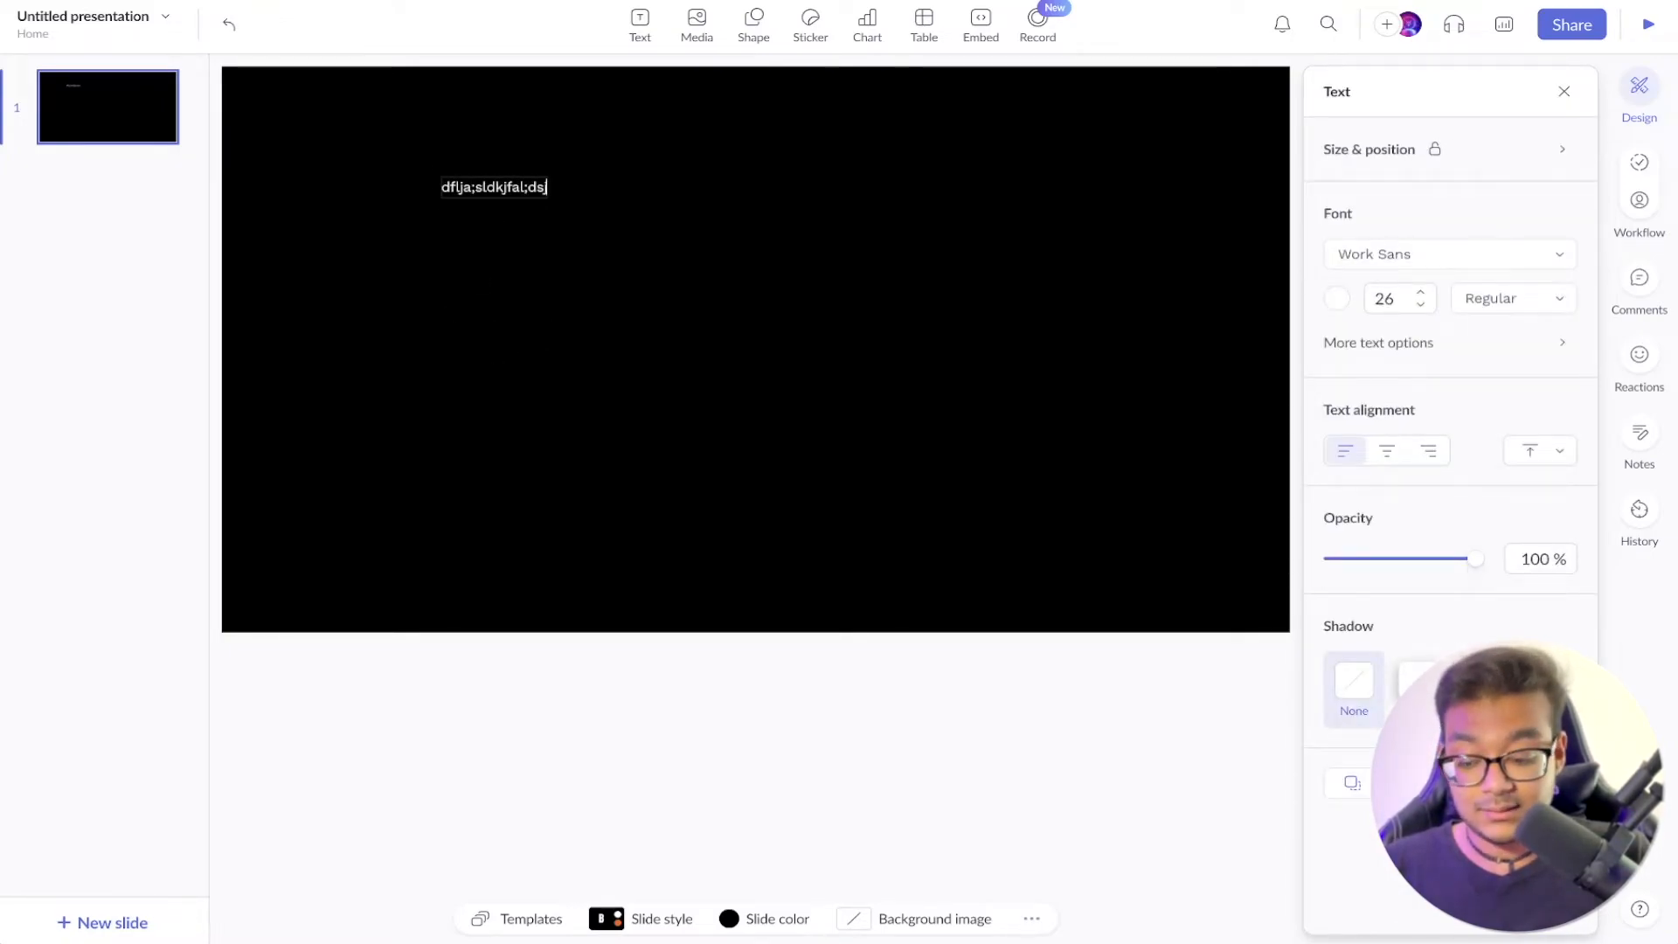
{"action": "key", "text": "Escape"}
{"action": "key", "text": "Escape"}
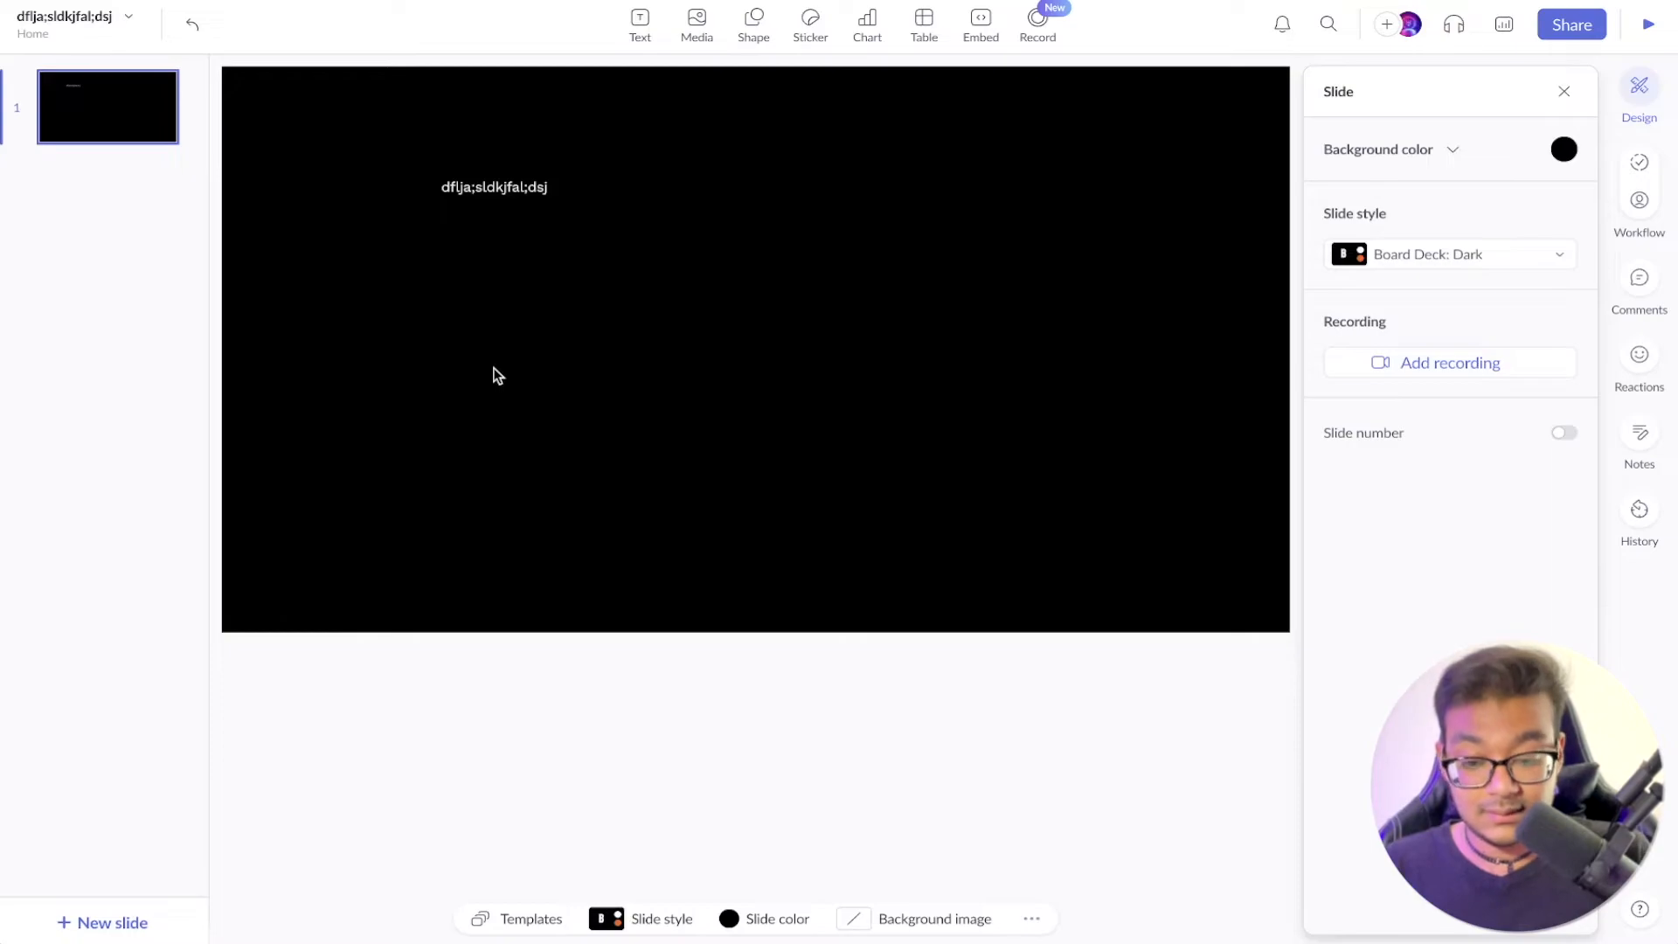
Move the text box to the slide's upper margin guide, centred horizontally on the slide
{"action": "left_click", "coordinate": [500, 188]}
{"action": "left_click_drag", "start_coordinate": [500, 189], "coordinate": [758, 137]}
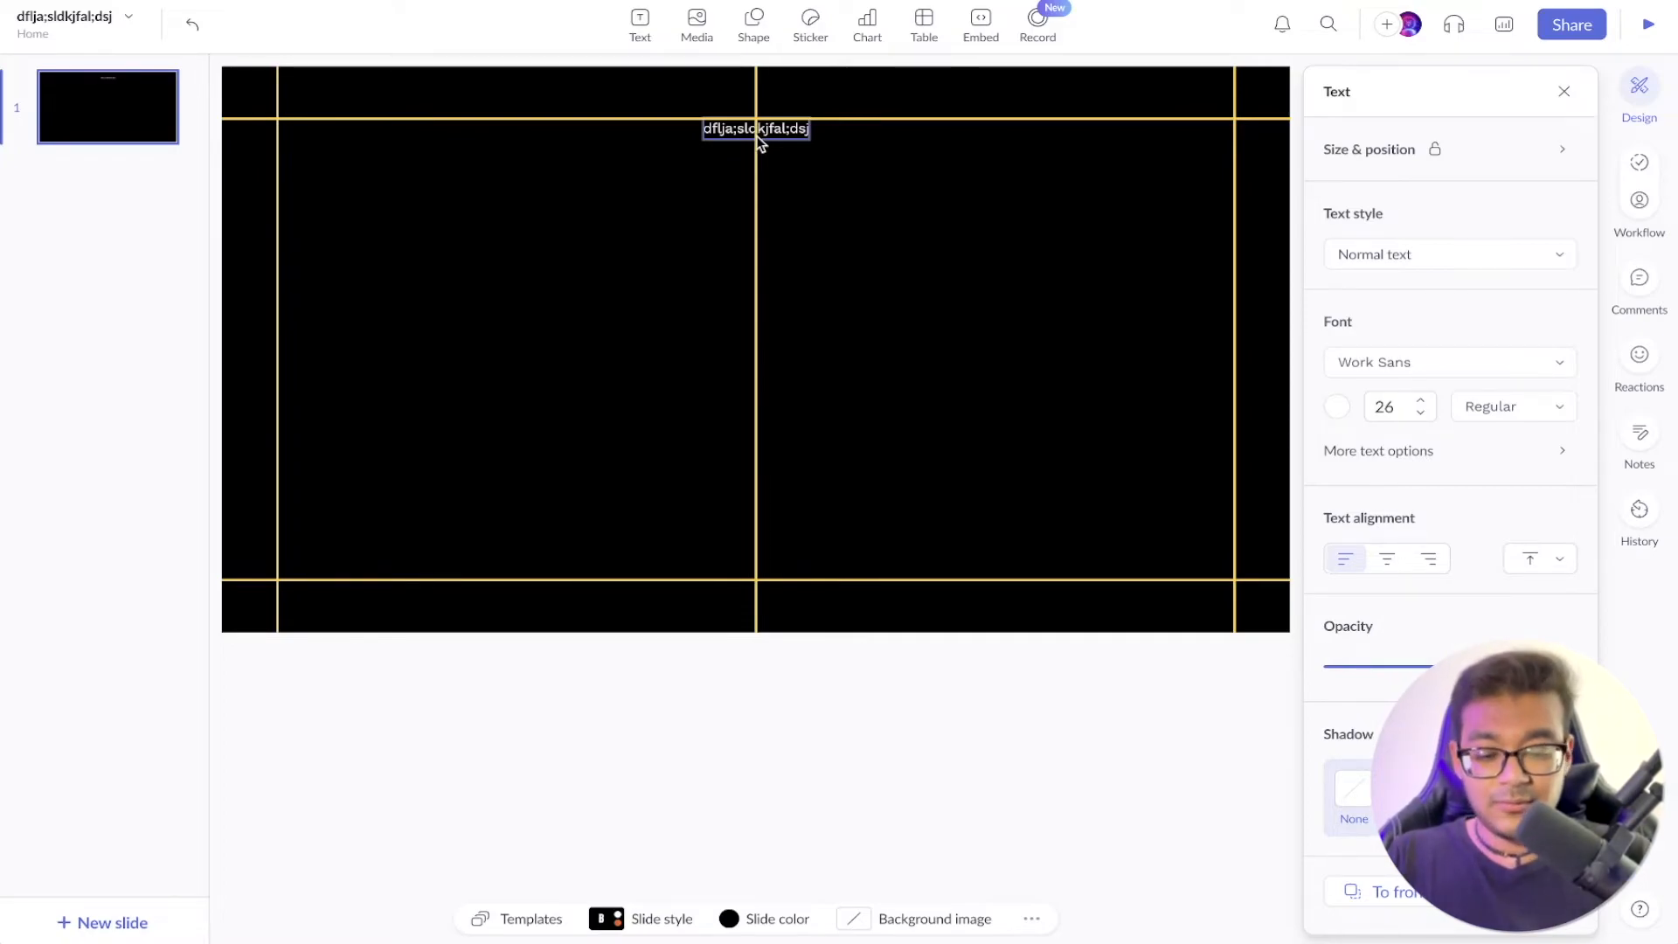
{"action": "mouse_move", "coordinate": [757, 137]}
{"action": "left_mouse_down"}
{"action": "mouse_move", "coordinate": [758, 152]}
{"action": "mouse_move", "coordinate": [759, 138]}
{"action": "left_mouse_up"}
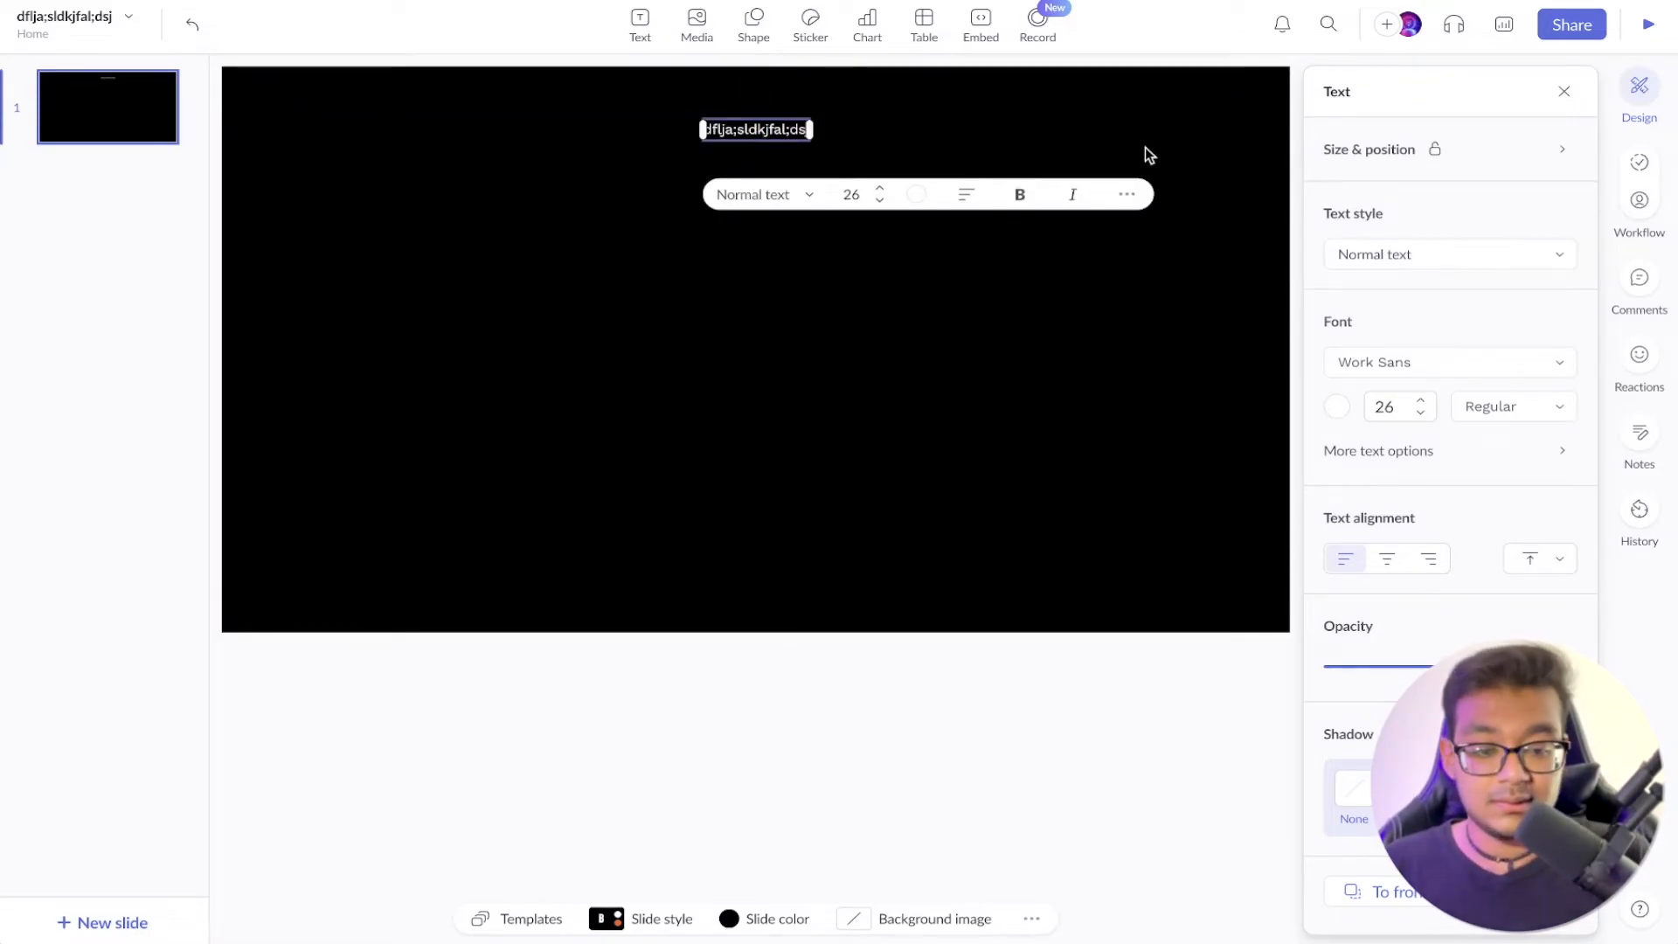
{"action": "left_click", "coordinate": [958, 138]}
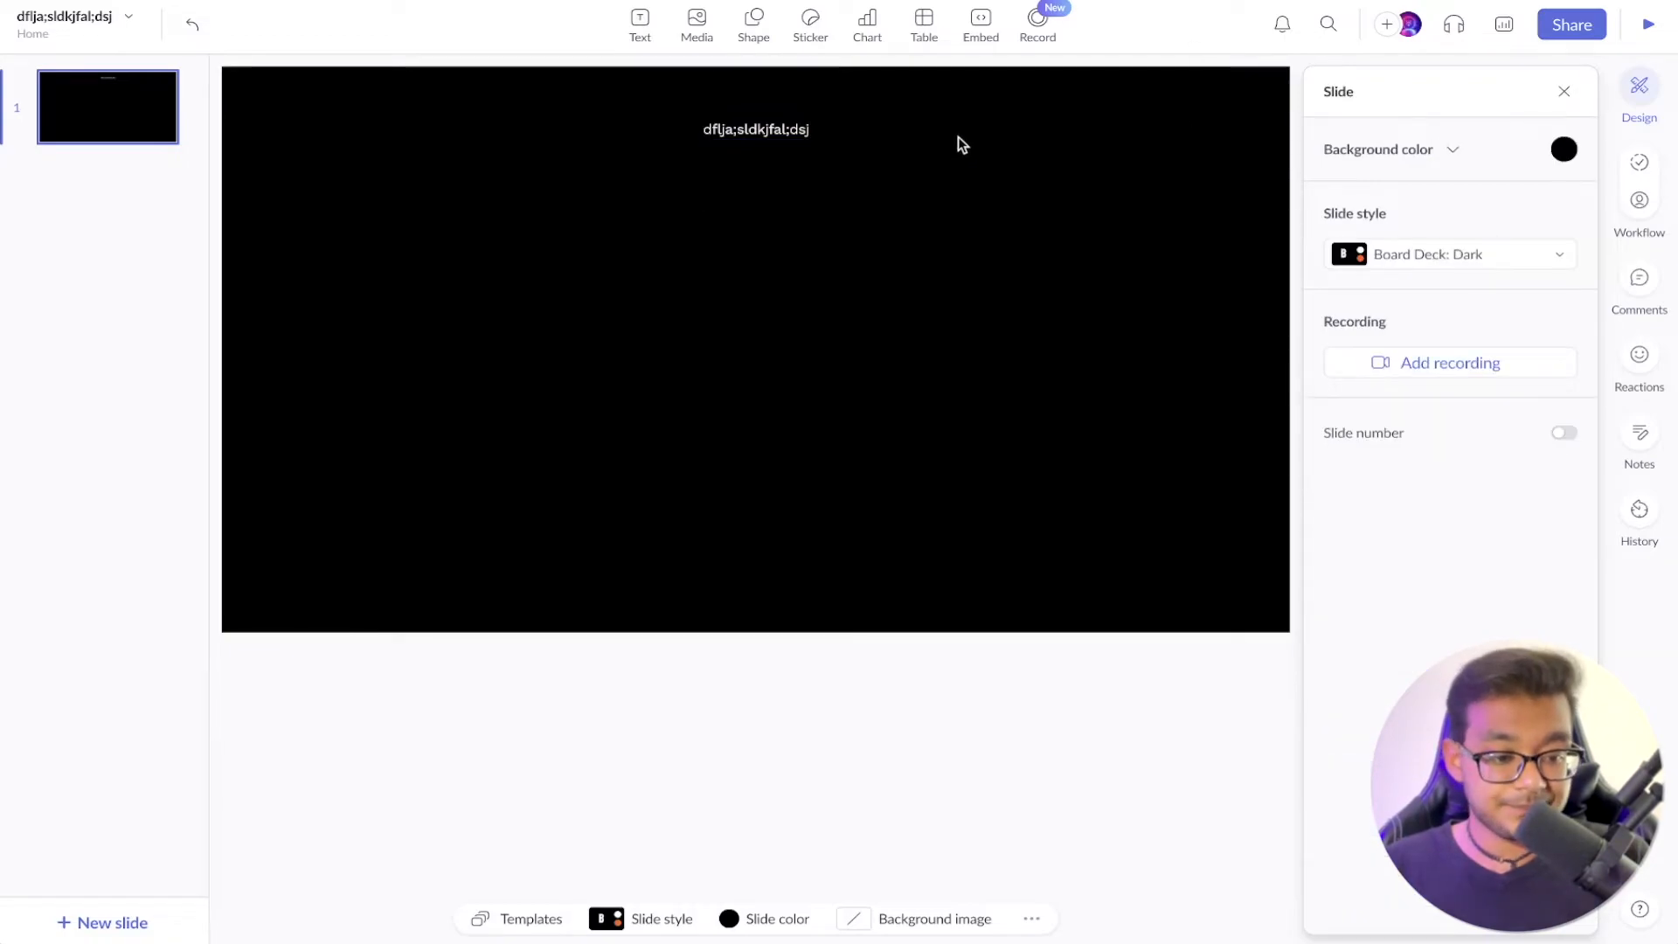
Close the slide design settings and delete the sample text box from the slide
{"action": "left_click", "coordinate": [1565, 92]}
{"action": "left_click", "coordinate": [909, 147]}
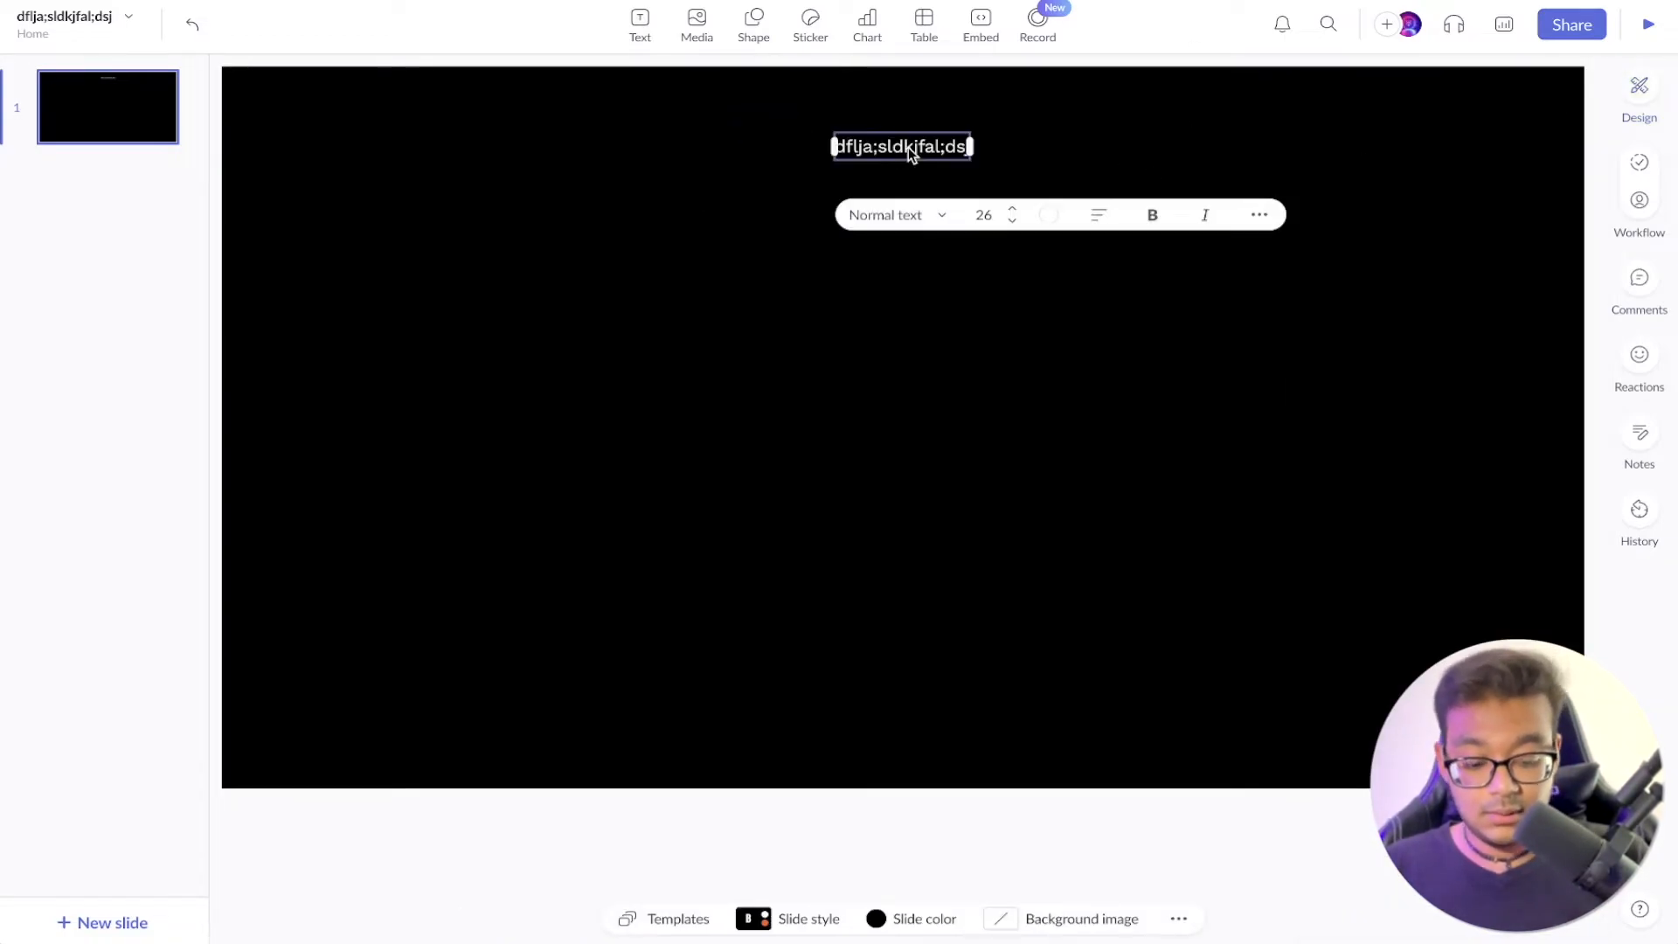
{"action": "key", "text": "Delete"}
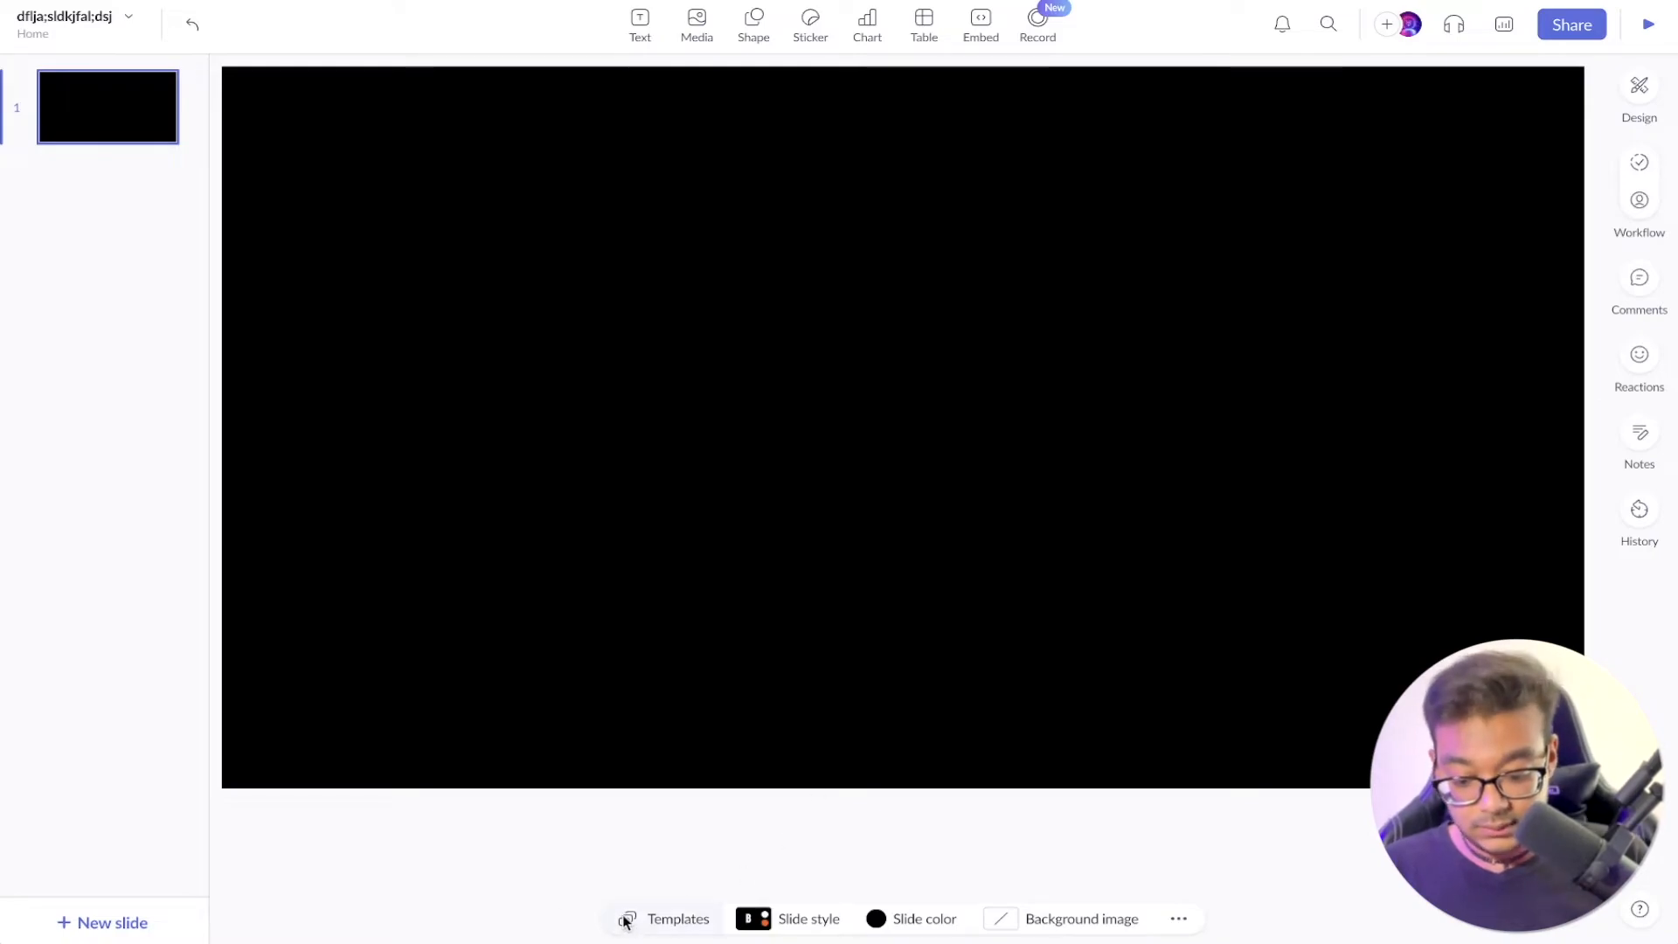
Add a second slide with the Board Deck Big Picture layout and return to the first slide
{"action": "left_click", "coordinate": [112, 922]}
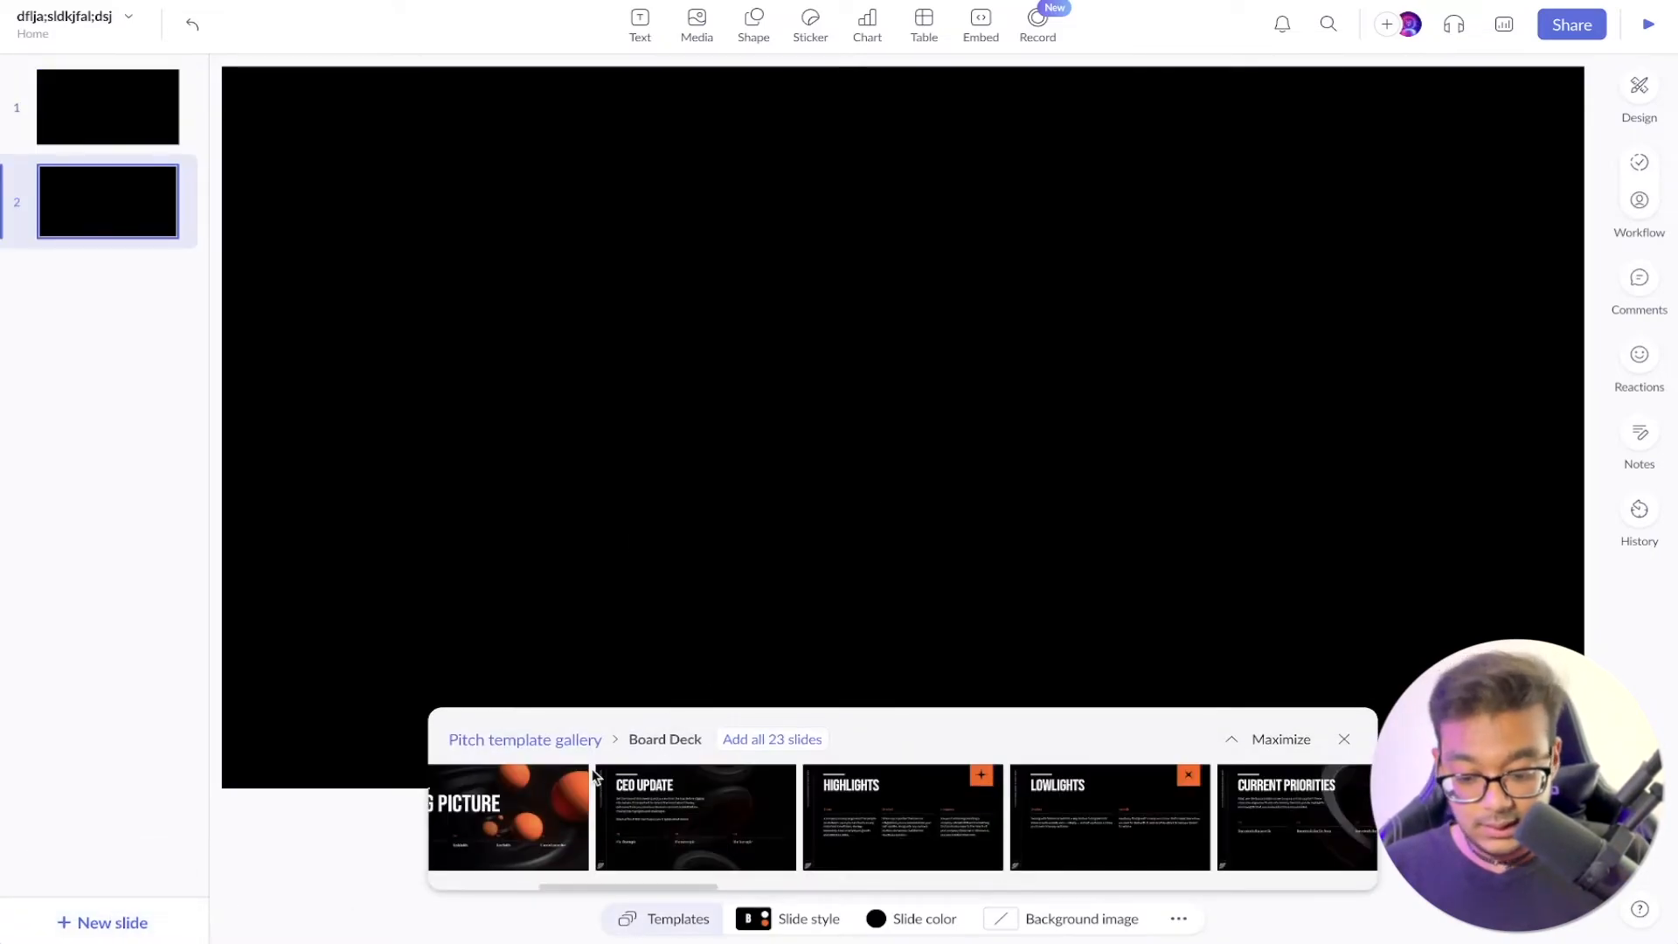
{"action": "left_click", "coordinate": [508, 809]}
{"action": "left_click", "coordinate": [112, 123]}
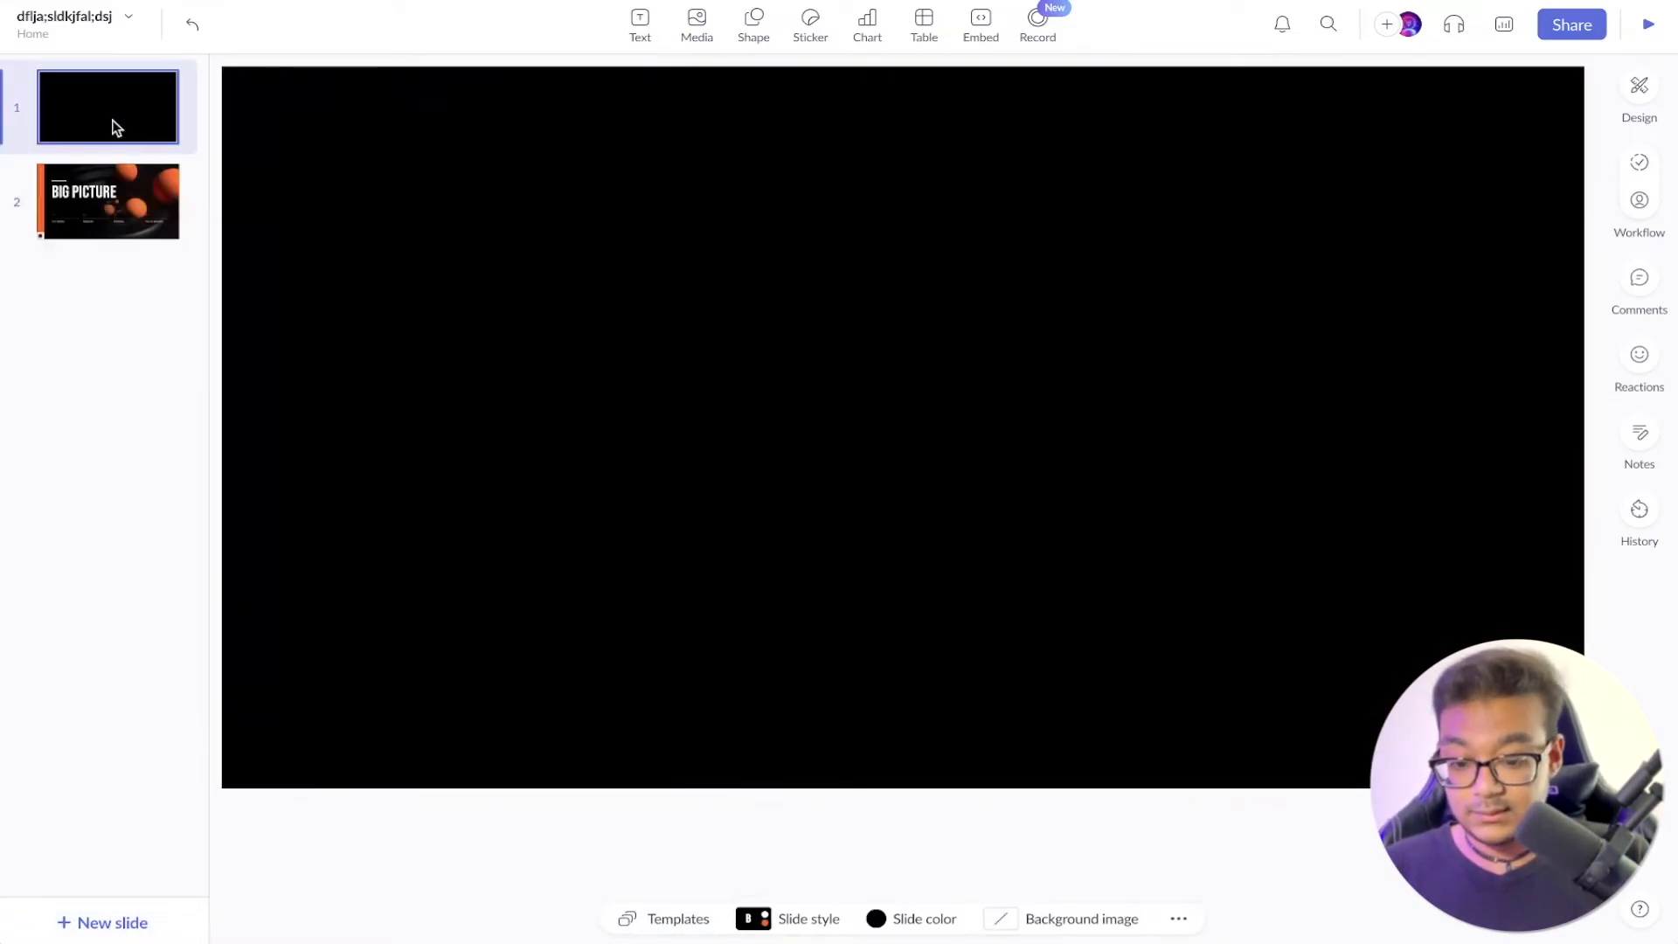
Delete the blank first slide
{"action": "key", "text": "Delete"}
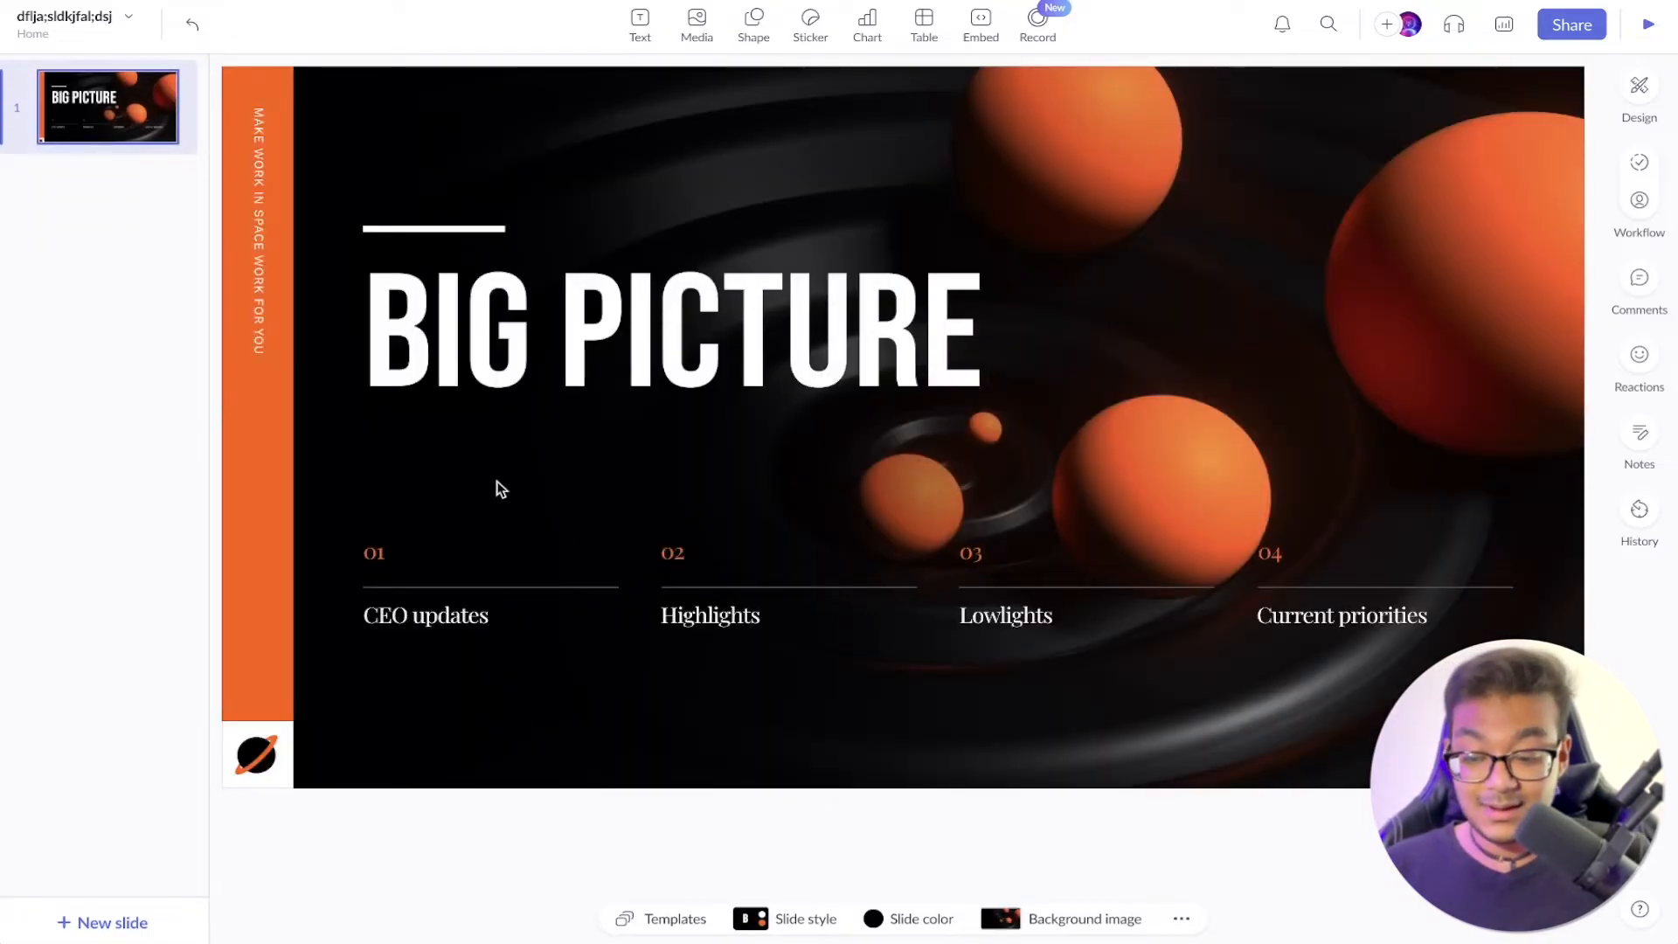
{"action": "left_click", "coordinate": [418, 603]}
{"action": "left_click", "coordinate": [687, 633]}
{"action": "left_click", "coordinate": [1084, 598]}
{"action": "left_click", "coordinate": [1183, 304]}
{"action": "left_click", "coordinate": [1084, 151]}
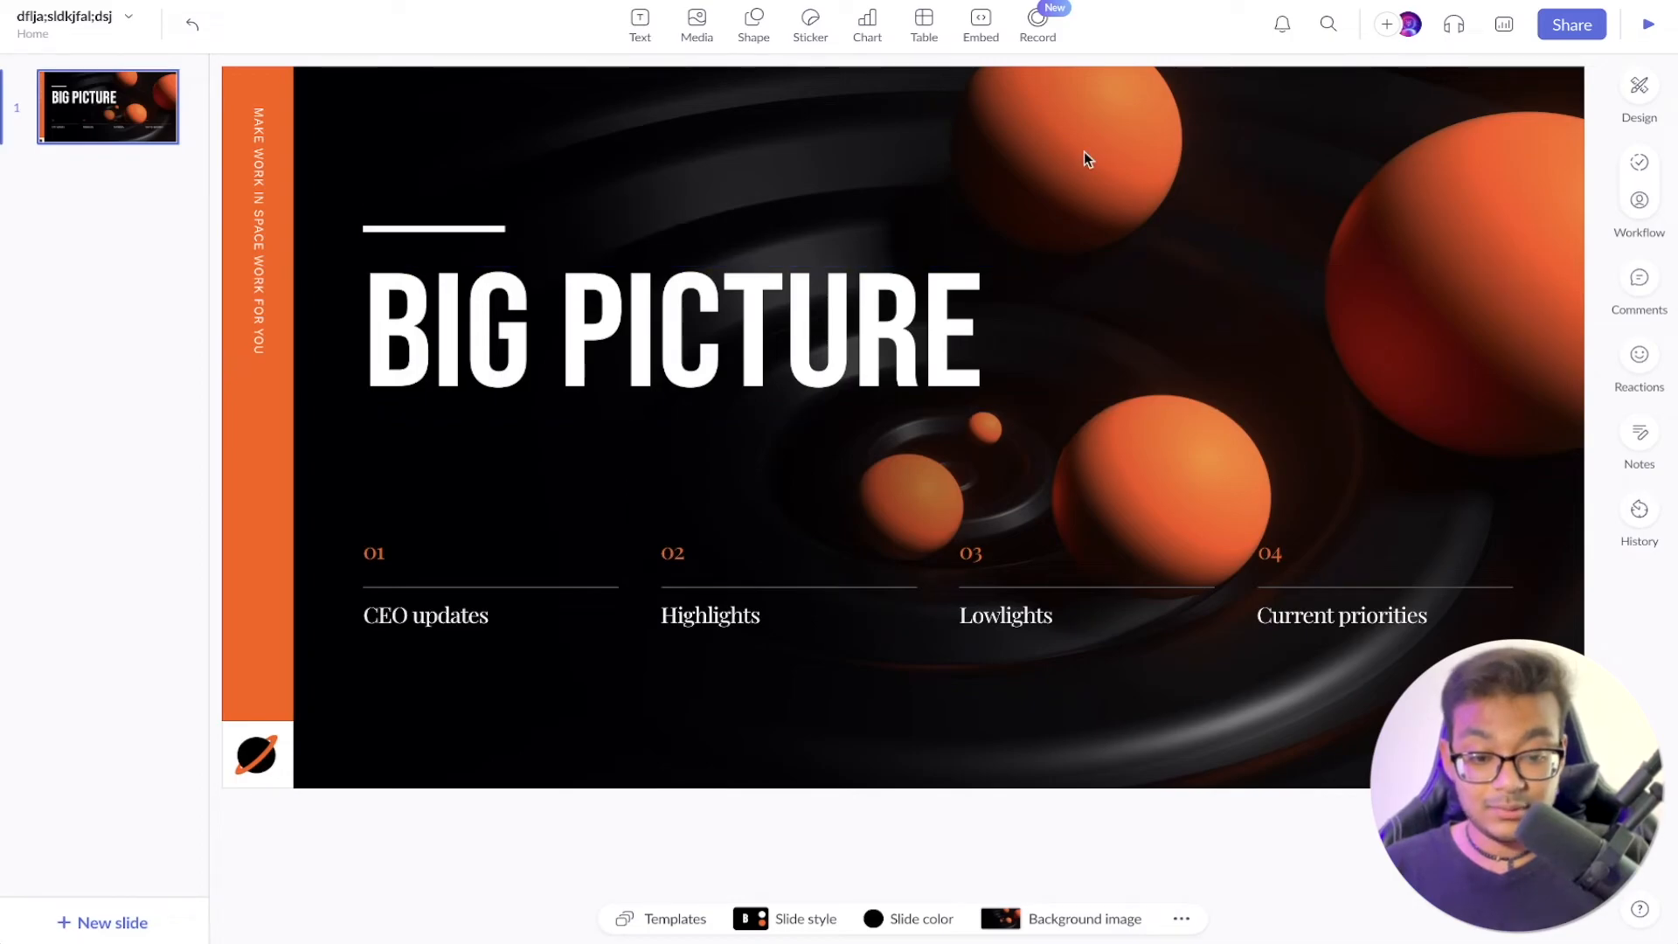
Apply the Helena filter to the Big Picture slide's background image
{"action": "left_click", "coordinate": [1639, 87]}
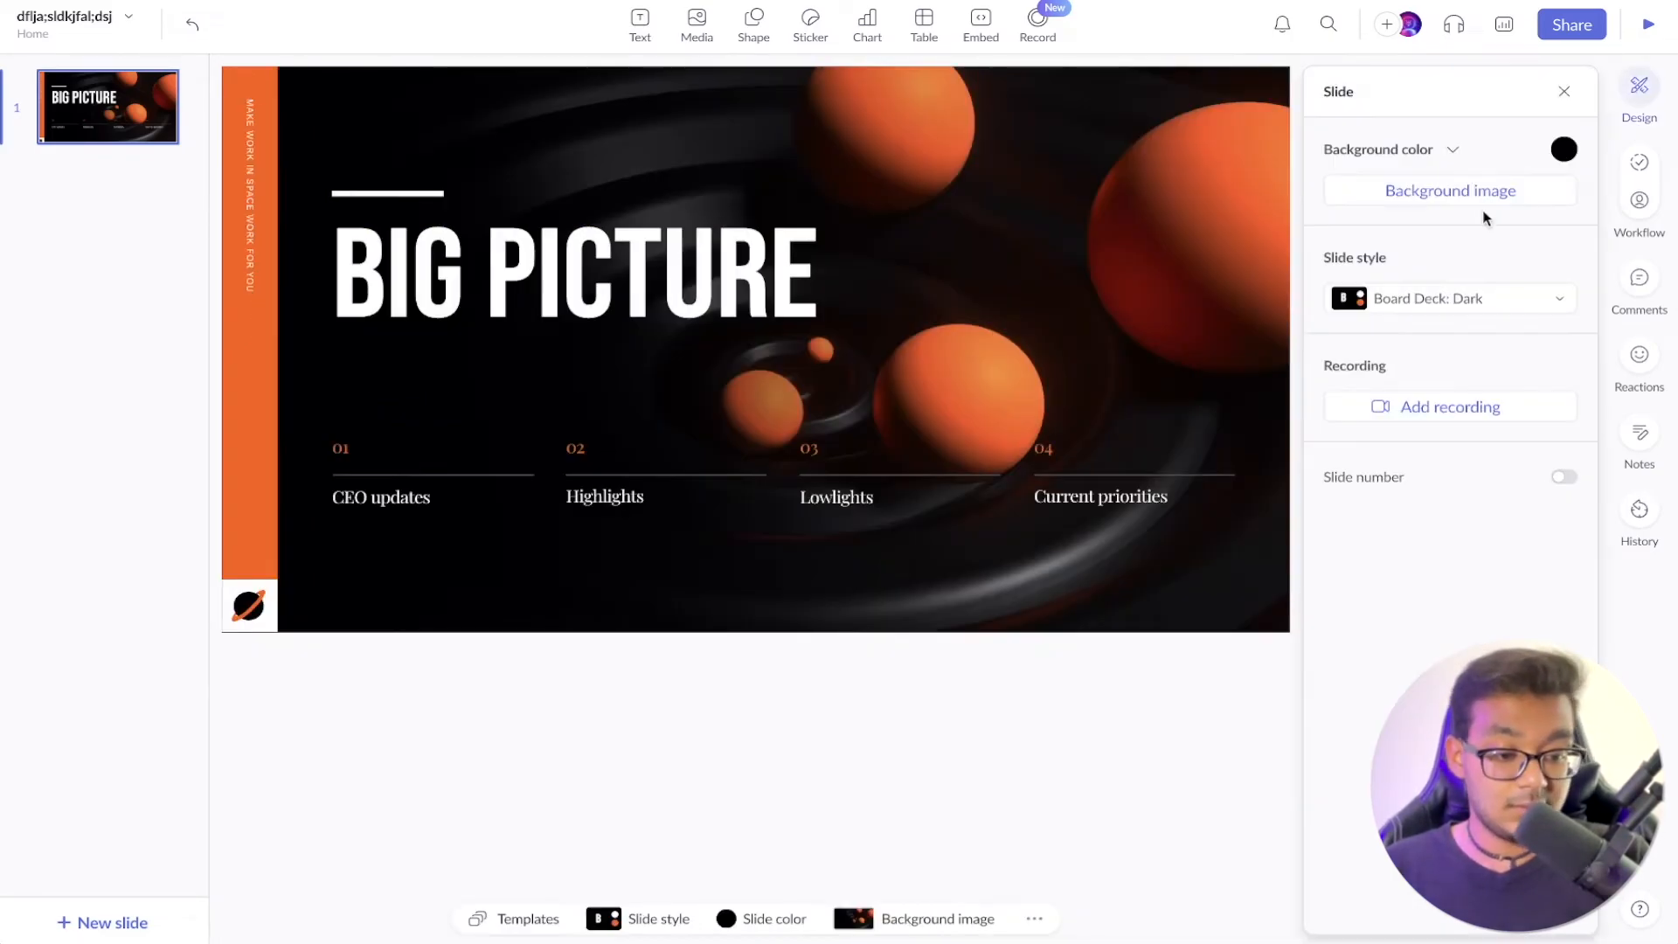
{"action": "left_click", "coordinate": [1451, 189]}
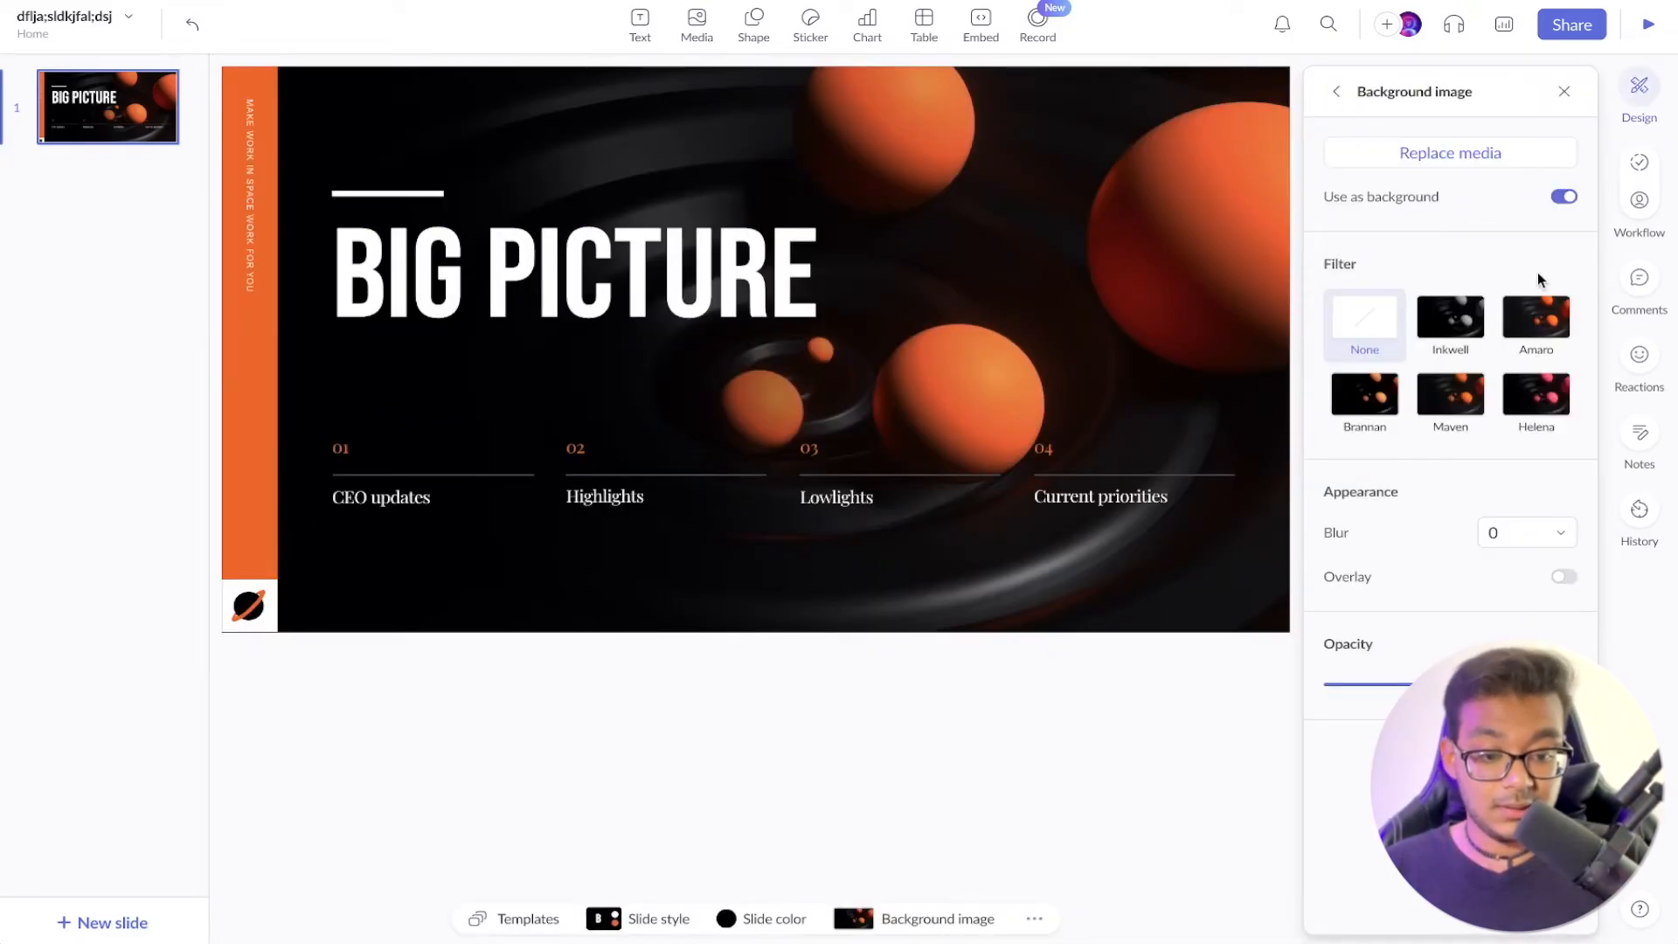
{"action": "left_click", "coordinate": [1451, 322]}
{"action": "left_click", "coordinate": [1531, 325]}
{"action": "left_click", "coordinate": [1534, 374]}
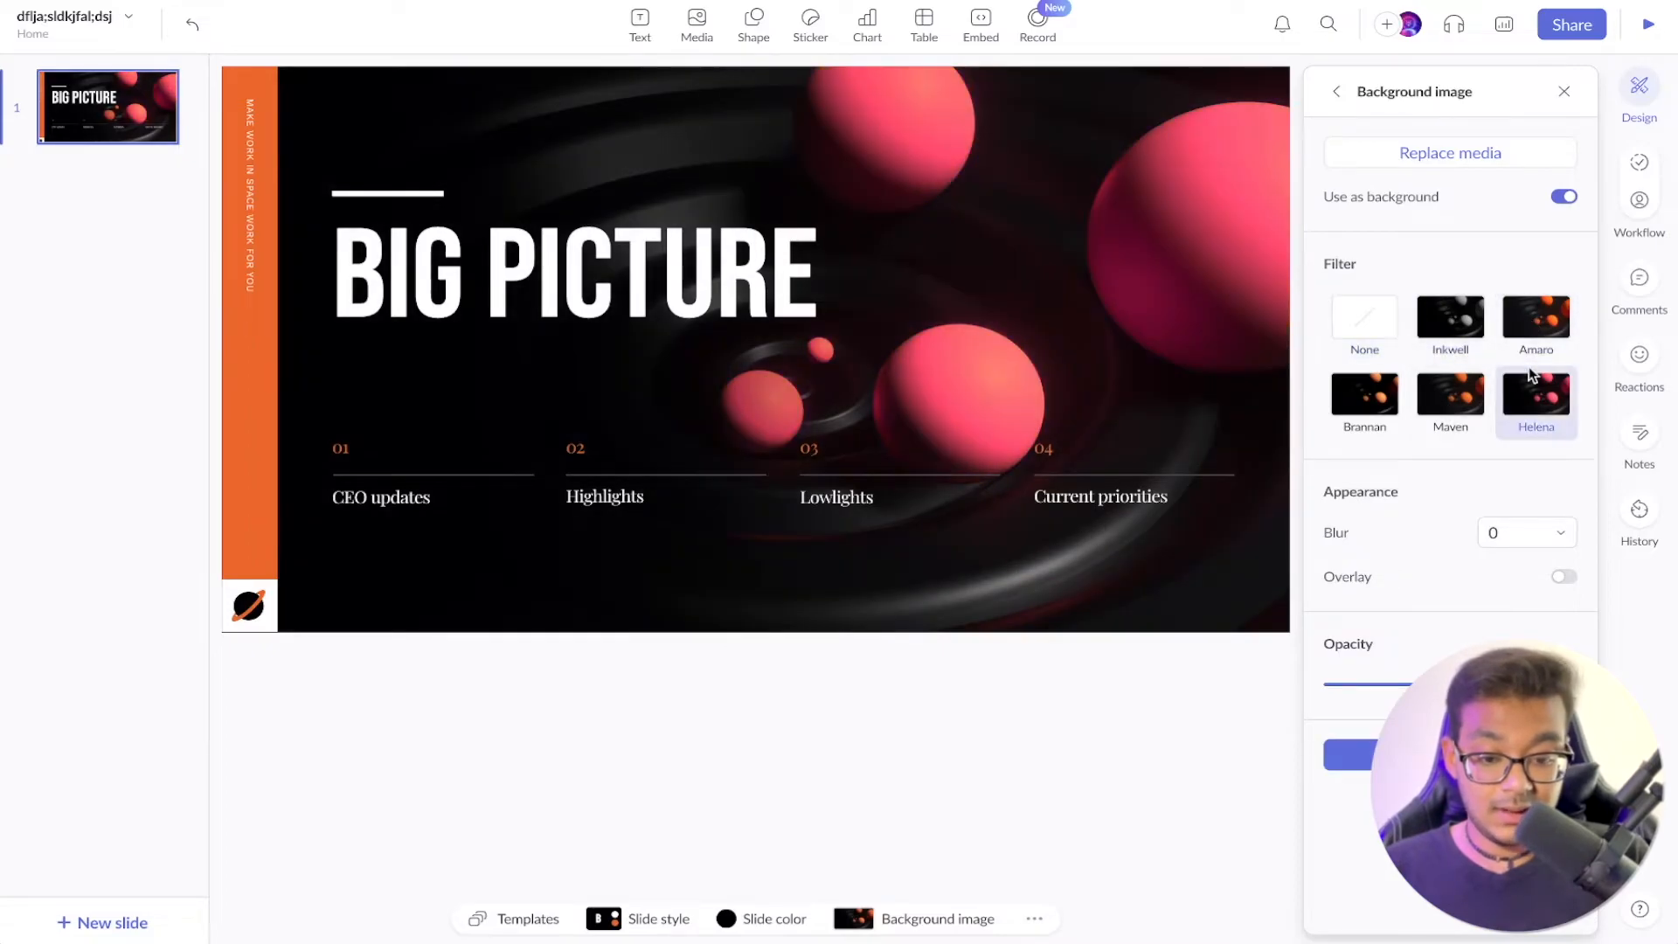
{"action": "left_click", "coordinate": [1453, 376]}
{"action": "left_click", "coordinate": [1546, 395]}
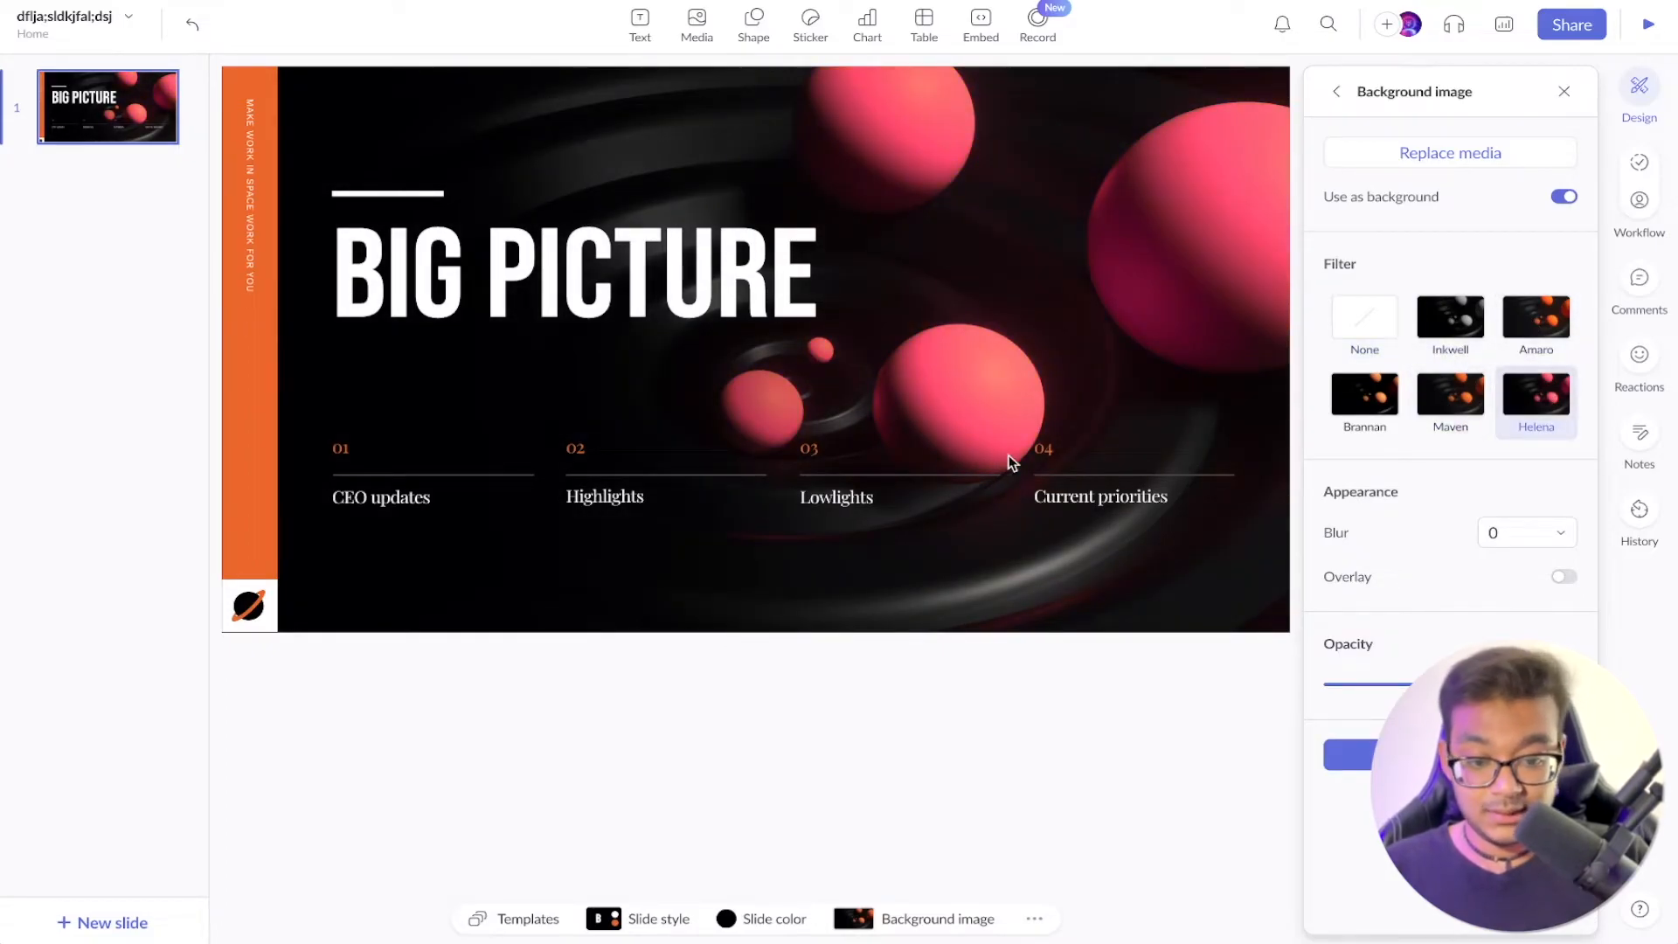
Recolour the orange vertical strip with the pink sampled from the background spheres and close the design settings
{"action": "left_click", "coordinate": [236, 418]}
{"action": "left_click", "coordinate": [1564, 213]}
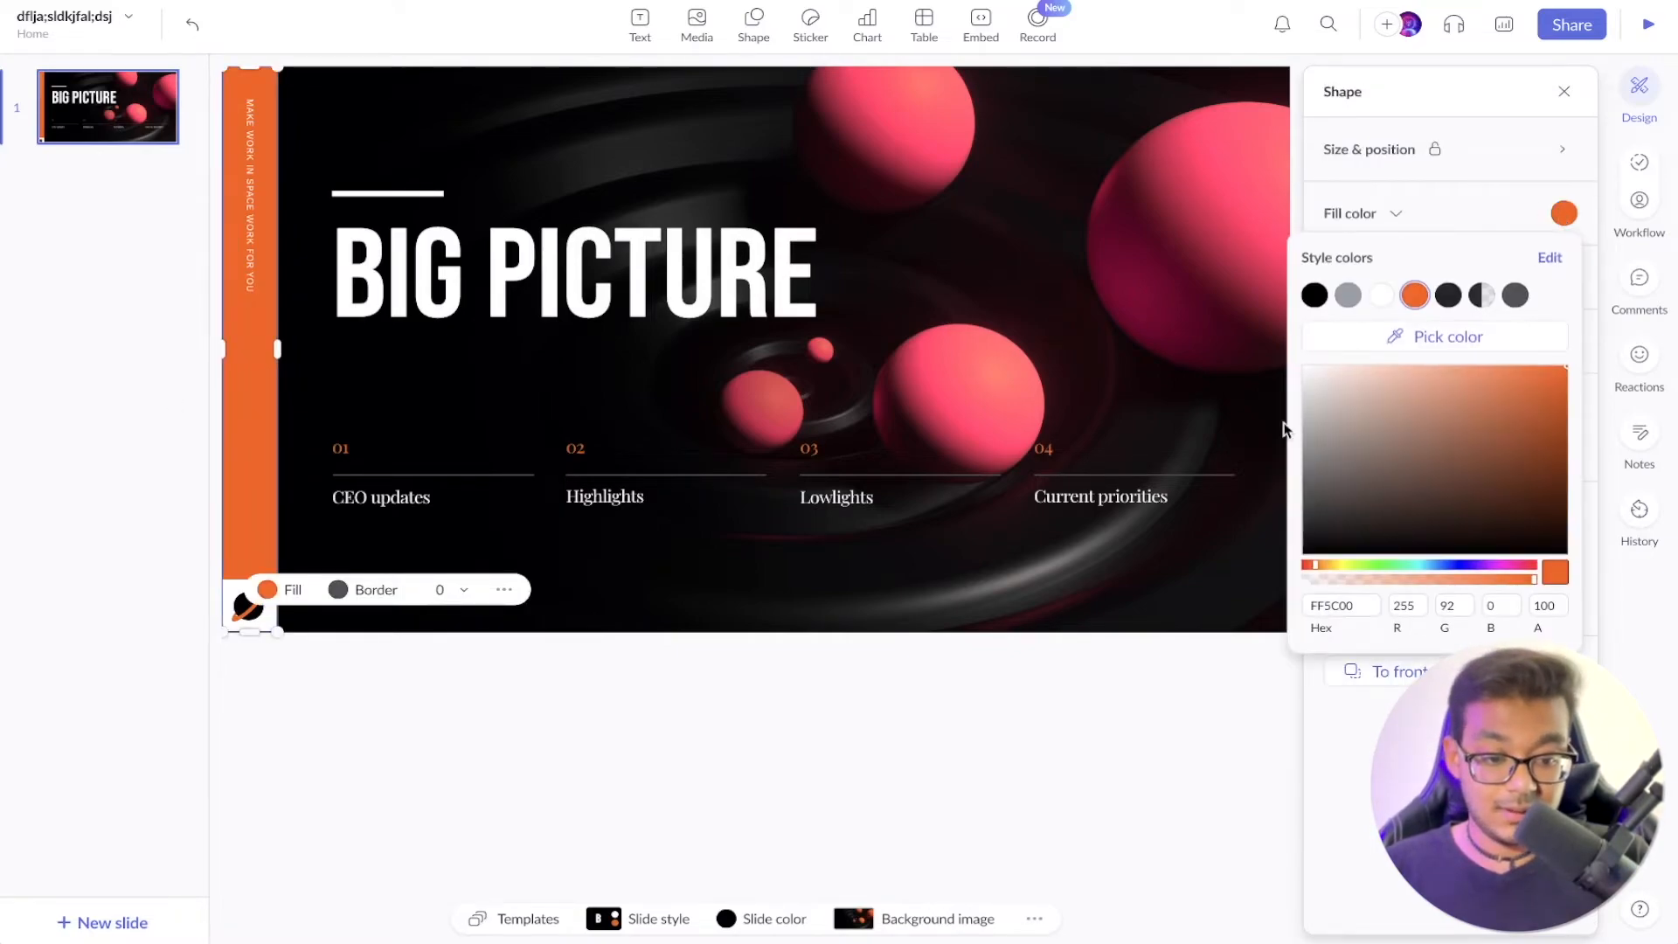
{"action": "left_click", "coordinate": [1419, 343]}
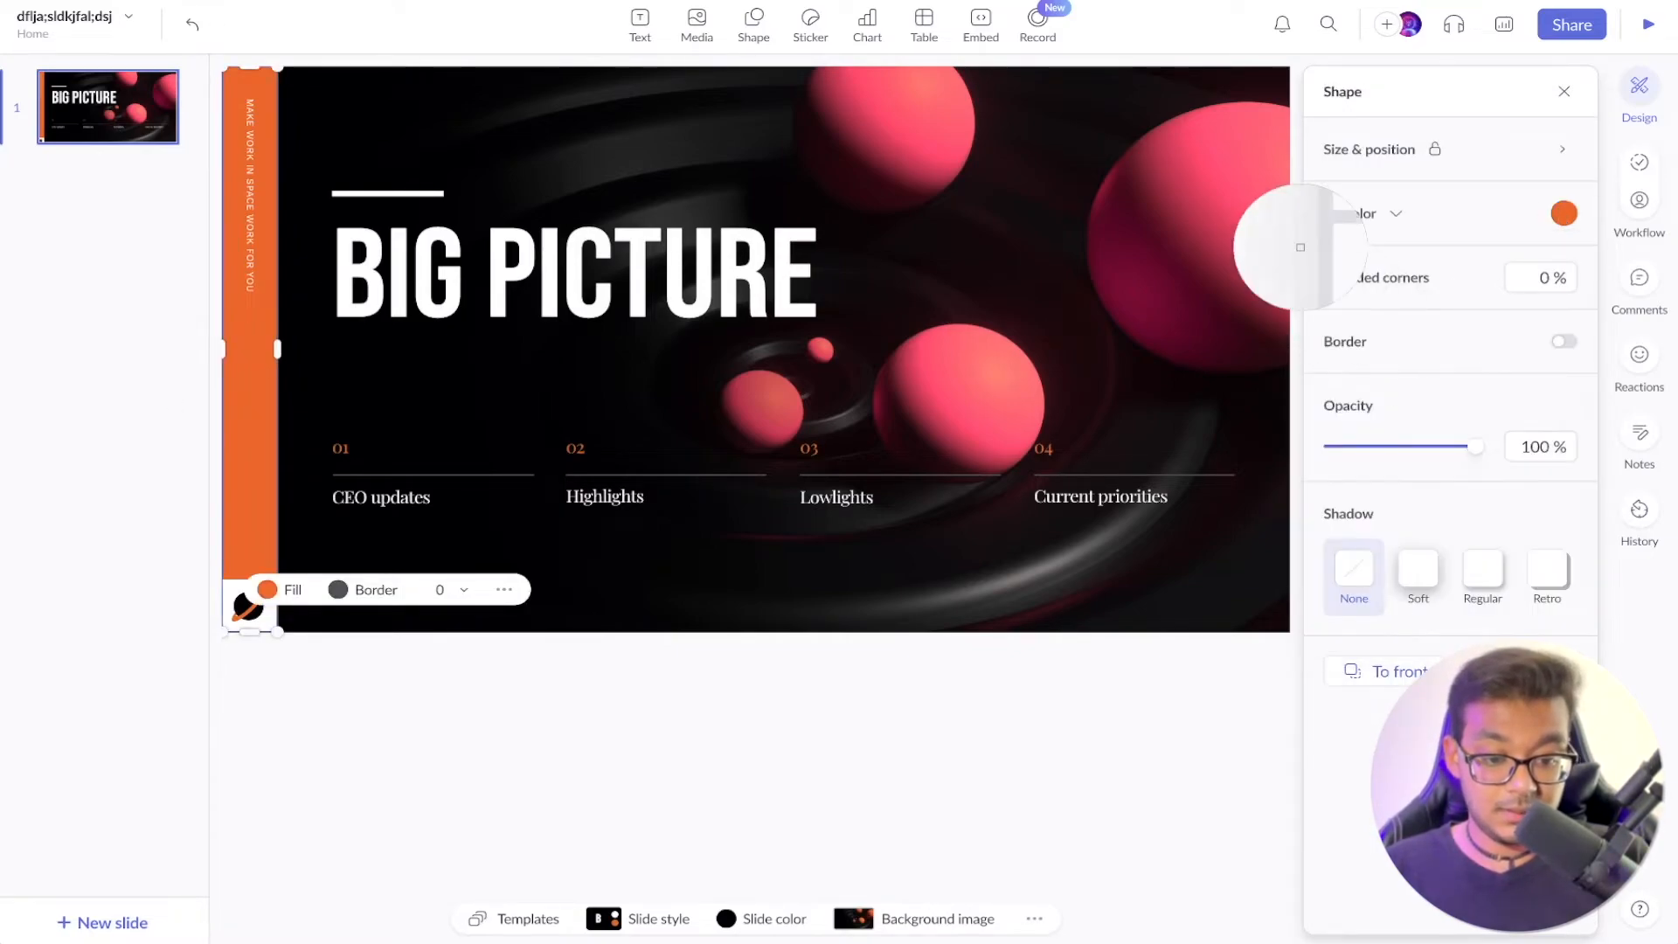
{"action": "left_click", "coordinate": [1259, 175]}
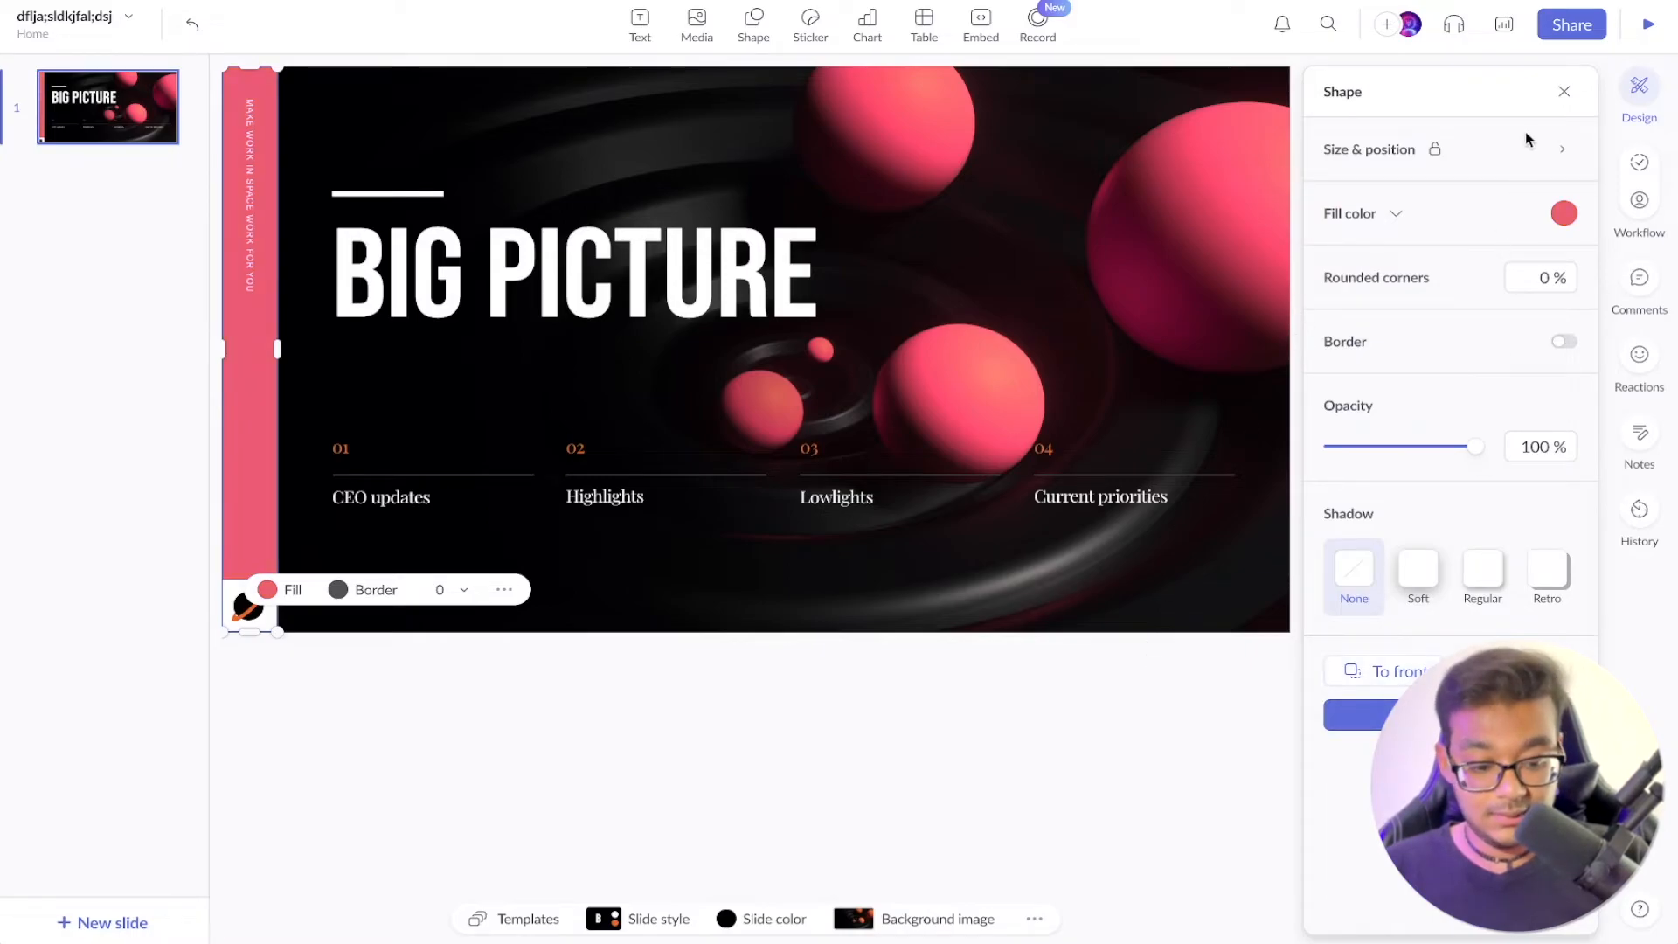
{"action": "left_click", "coordinate": [1564, 91]}
{"action": "left_click", "coordinate": [424, 857]}
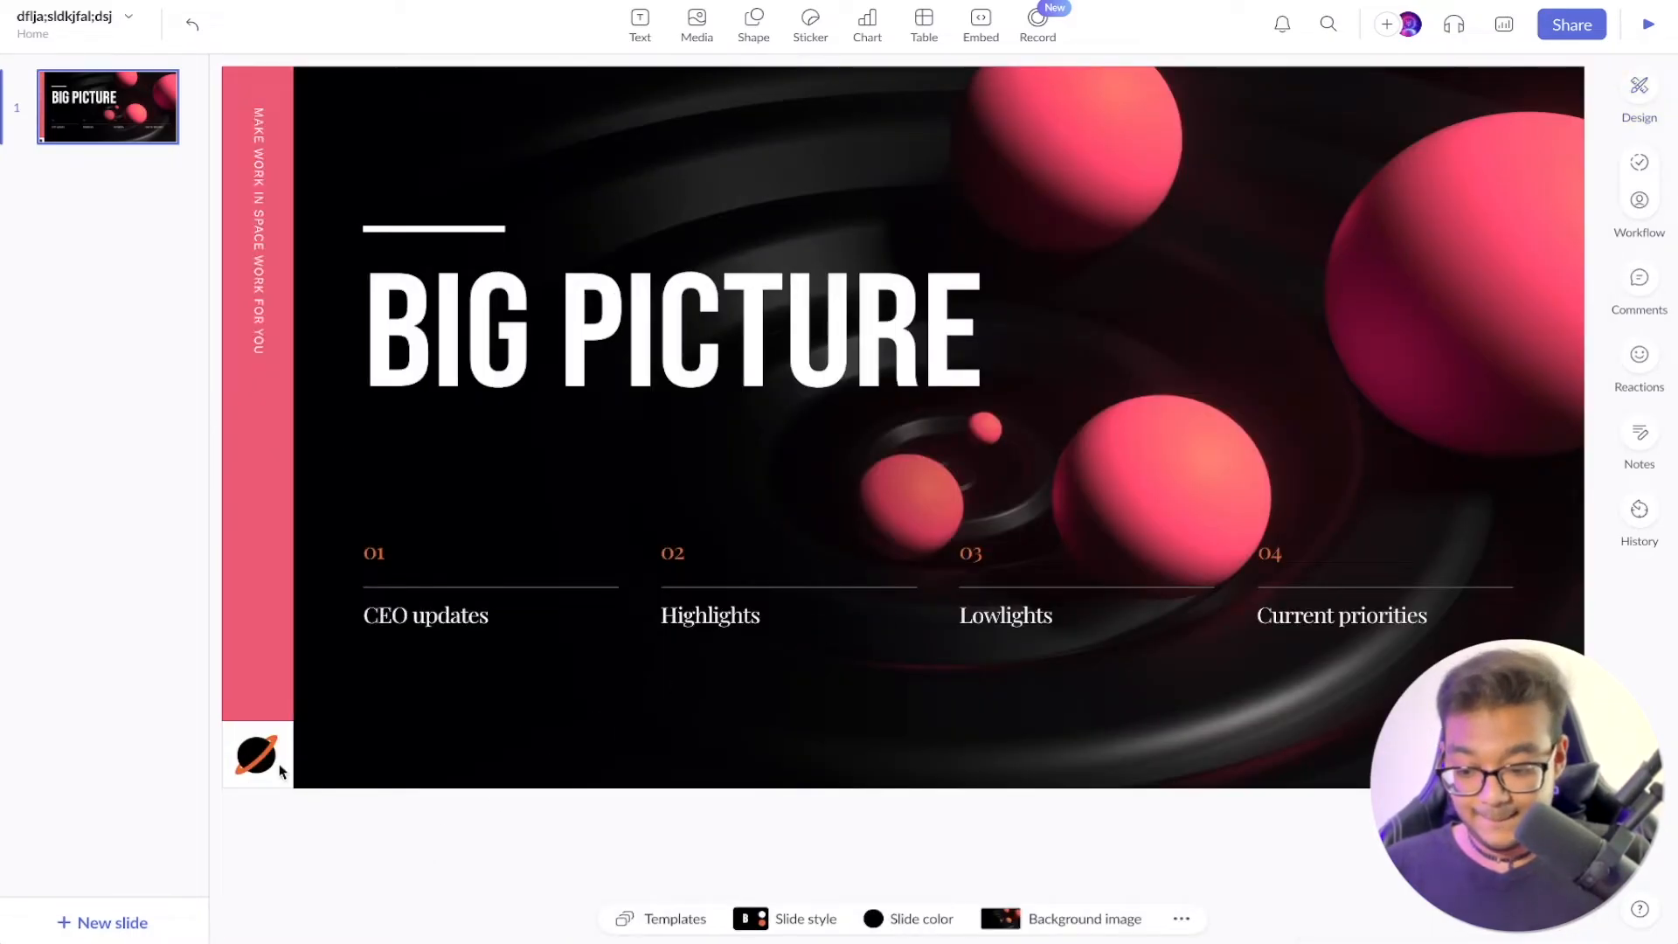
Replace the slide title "BIG PICTURE" with "TEXT"
{"action": "left_click", "coordinate": [711, 328]}
{"action": "triple_click", "coordinate": [1018, 315]}
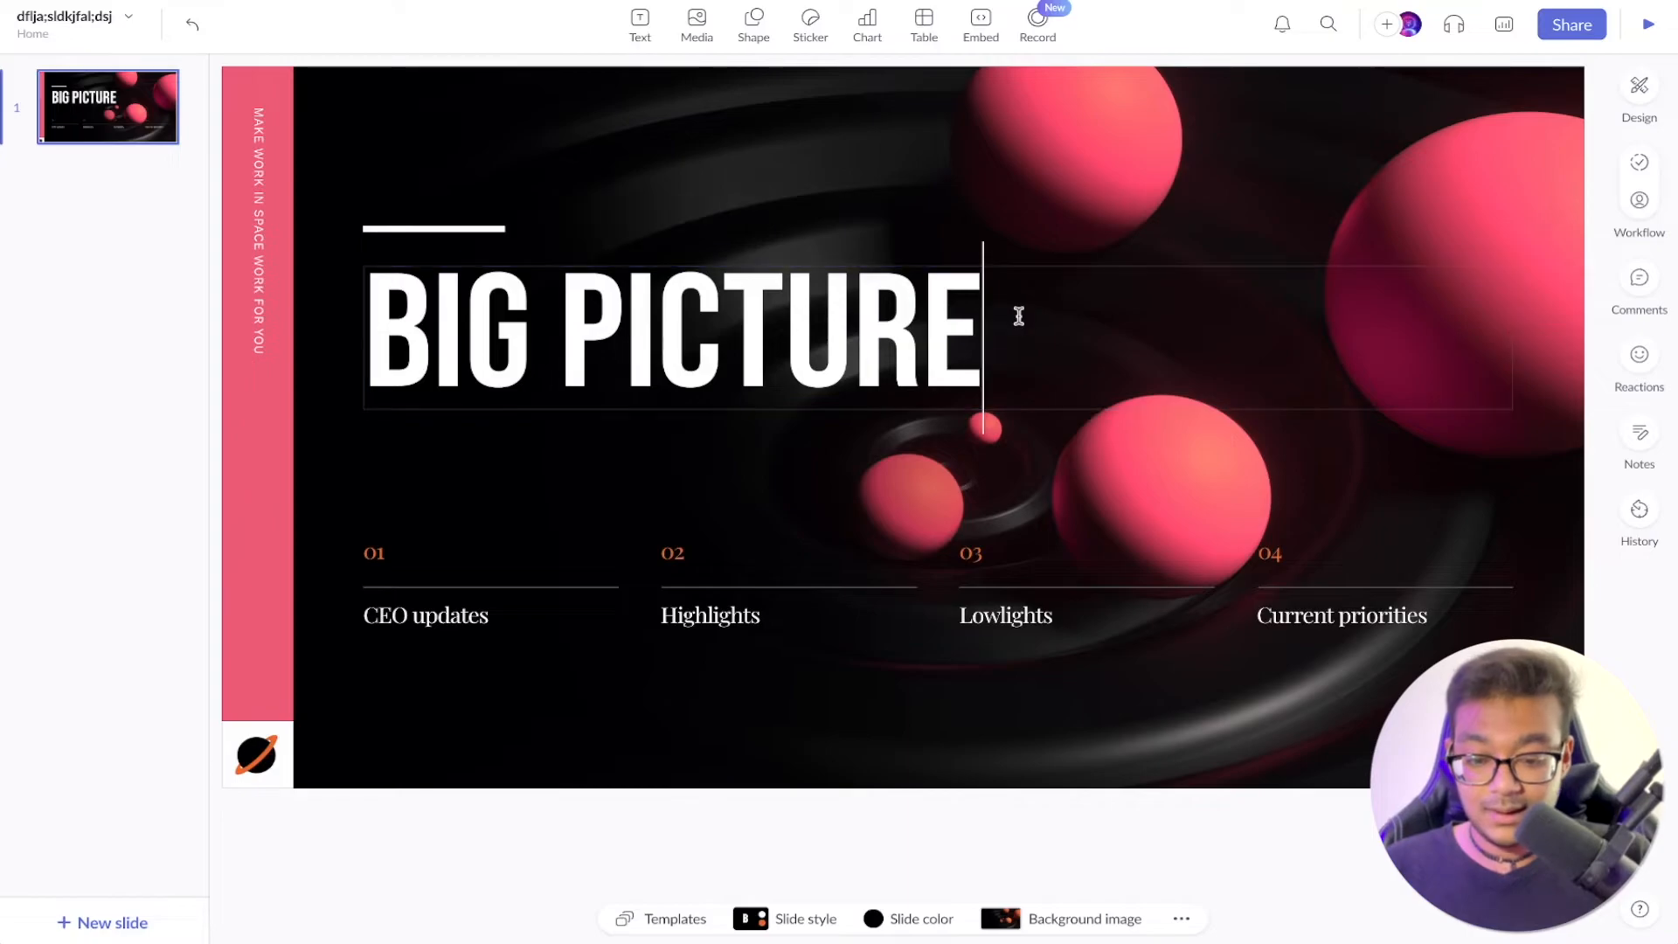
{"action": "type", "text": "TEXT"}
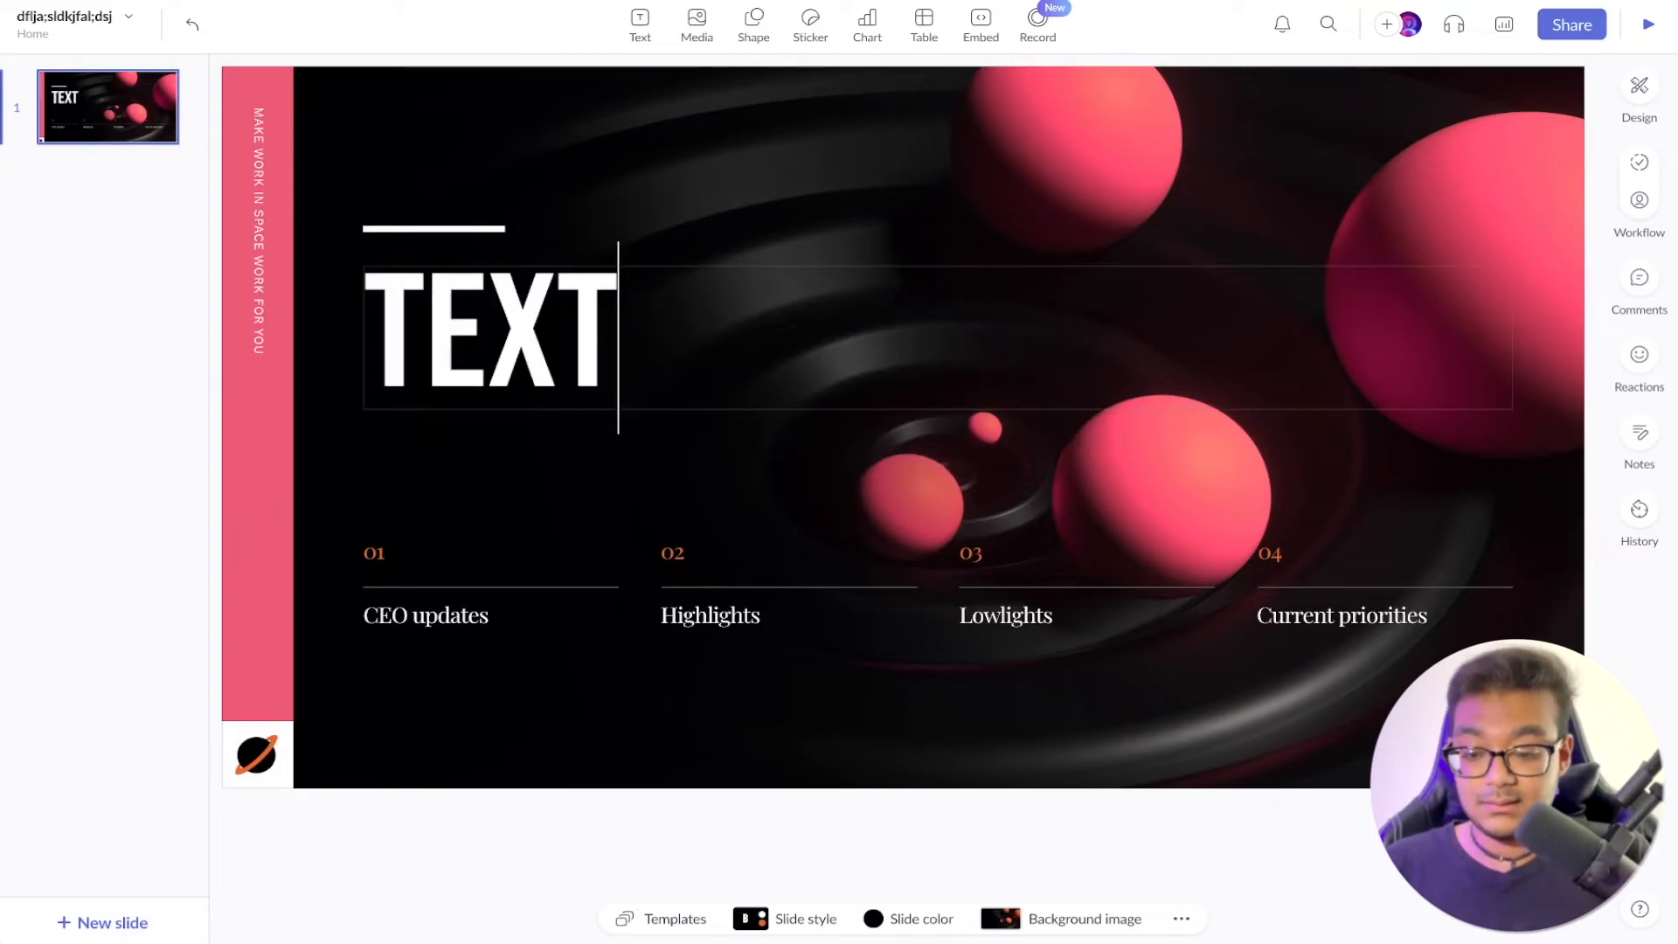
Add a second slide and browse the Board Deck layouts for it
{"action": "left_click", "coordinate": [102, 922]}
{"action": "scroll", "coordinate": [685, 837], "scroll_direction": "left", "scroll_amount": 1}
{"action": "mouse_move", "coordinate": [680, 830]}
{"action": "scroll", "coordinate": [681, 830], "scroll_direction": "right", "scroll_amount": 6}
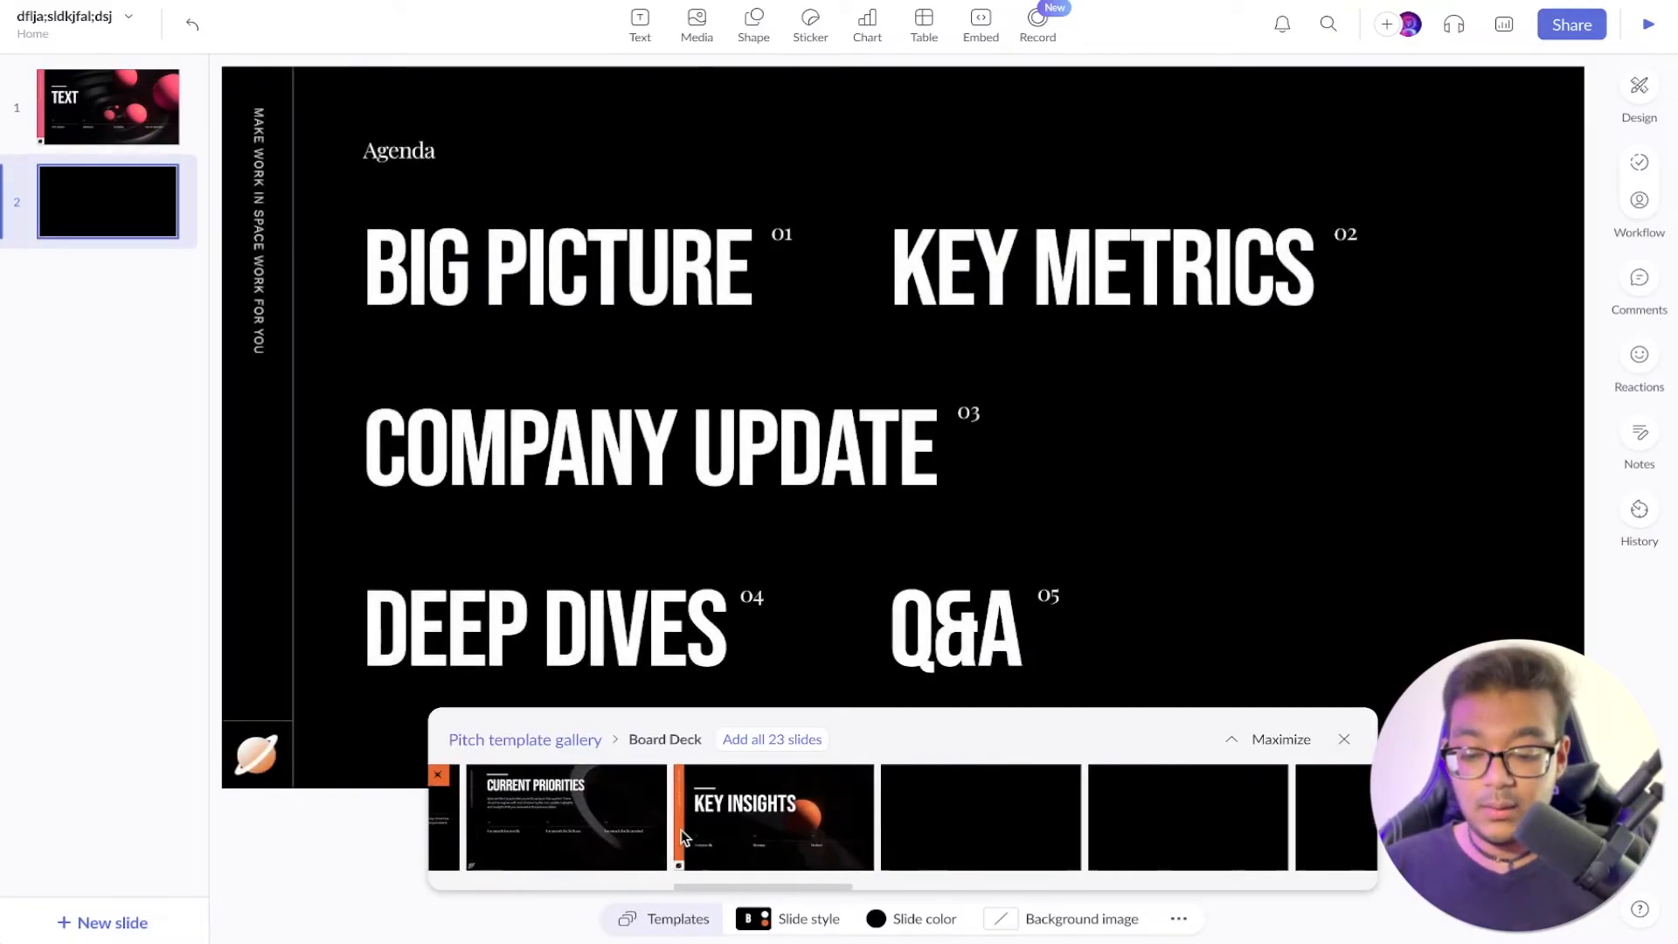
{"action": "scroll", "coordinate": [664, 835], "scroll_direction": "right", "scroll_amount": 5}
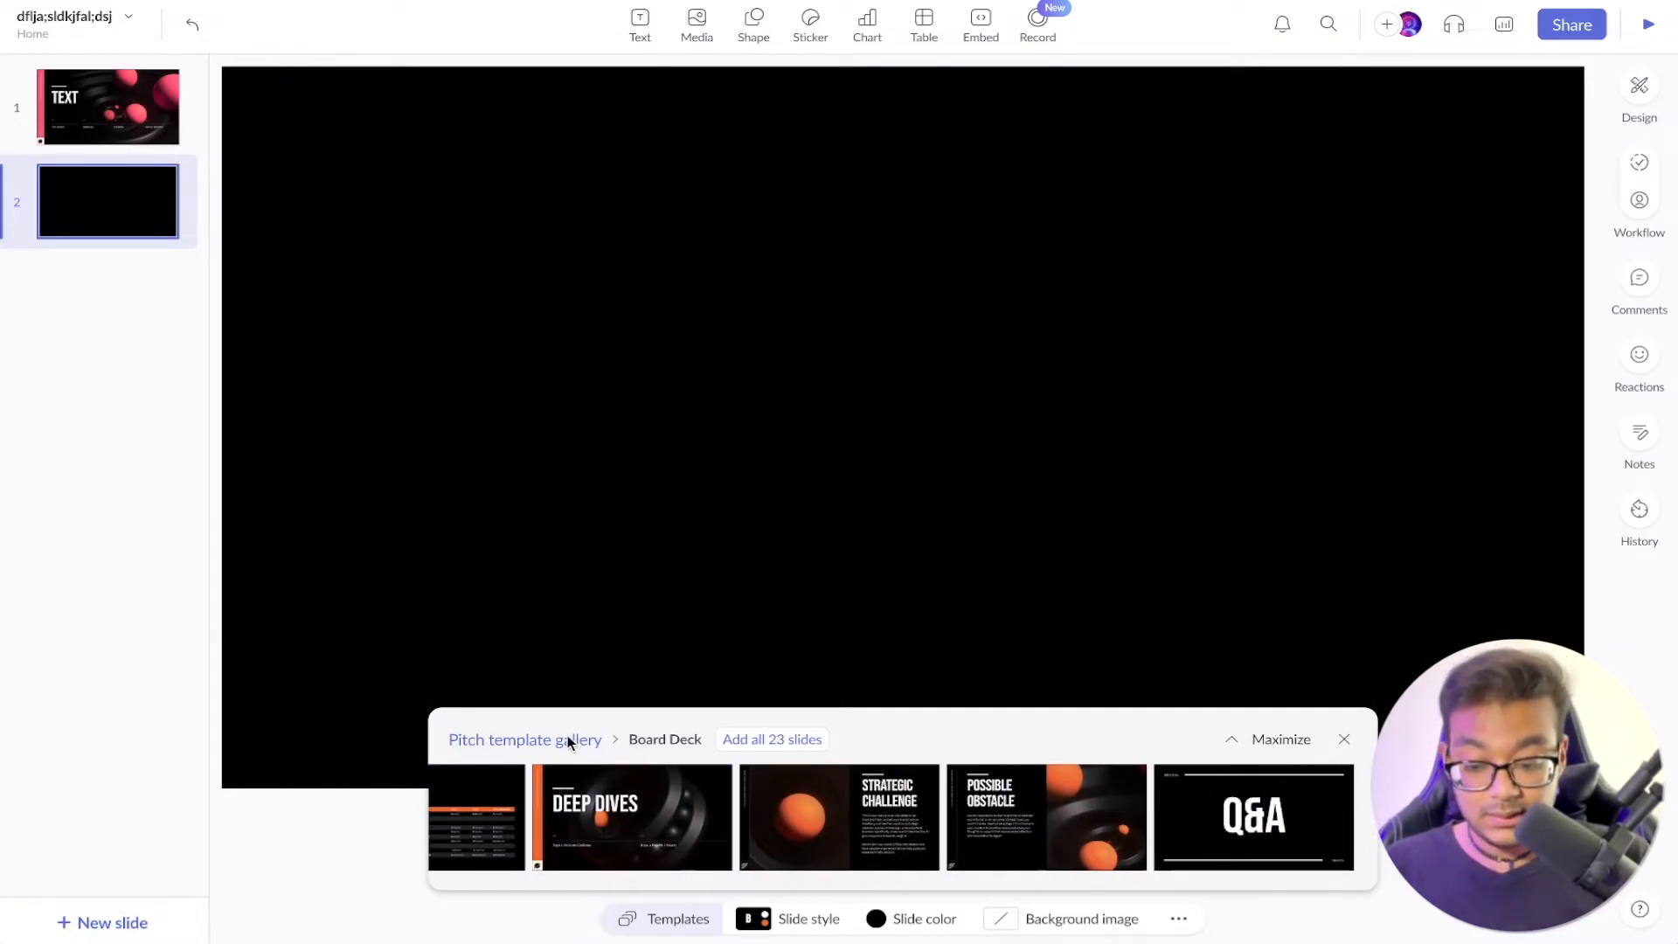
Apply the Dark template's "This is a headline" layout with the jellyfish image to the second slide, then compare both slides
{"action": "left_click", "coordinate": [561, 738]}
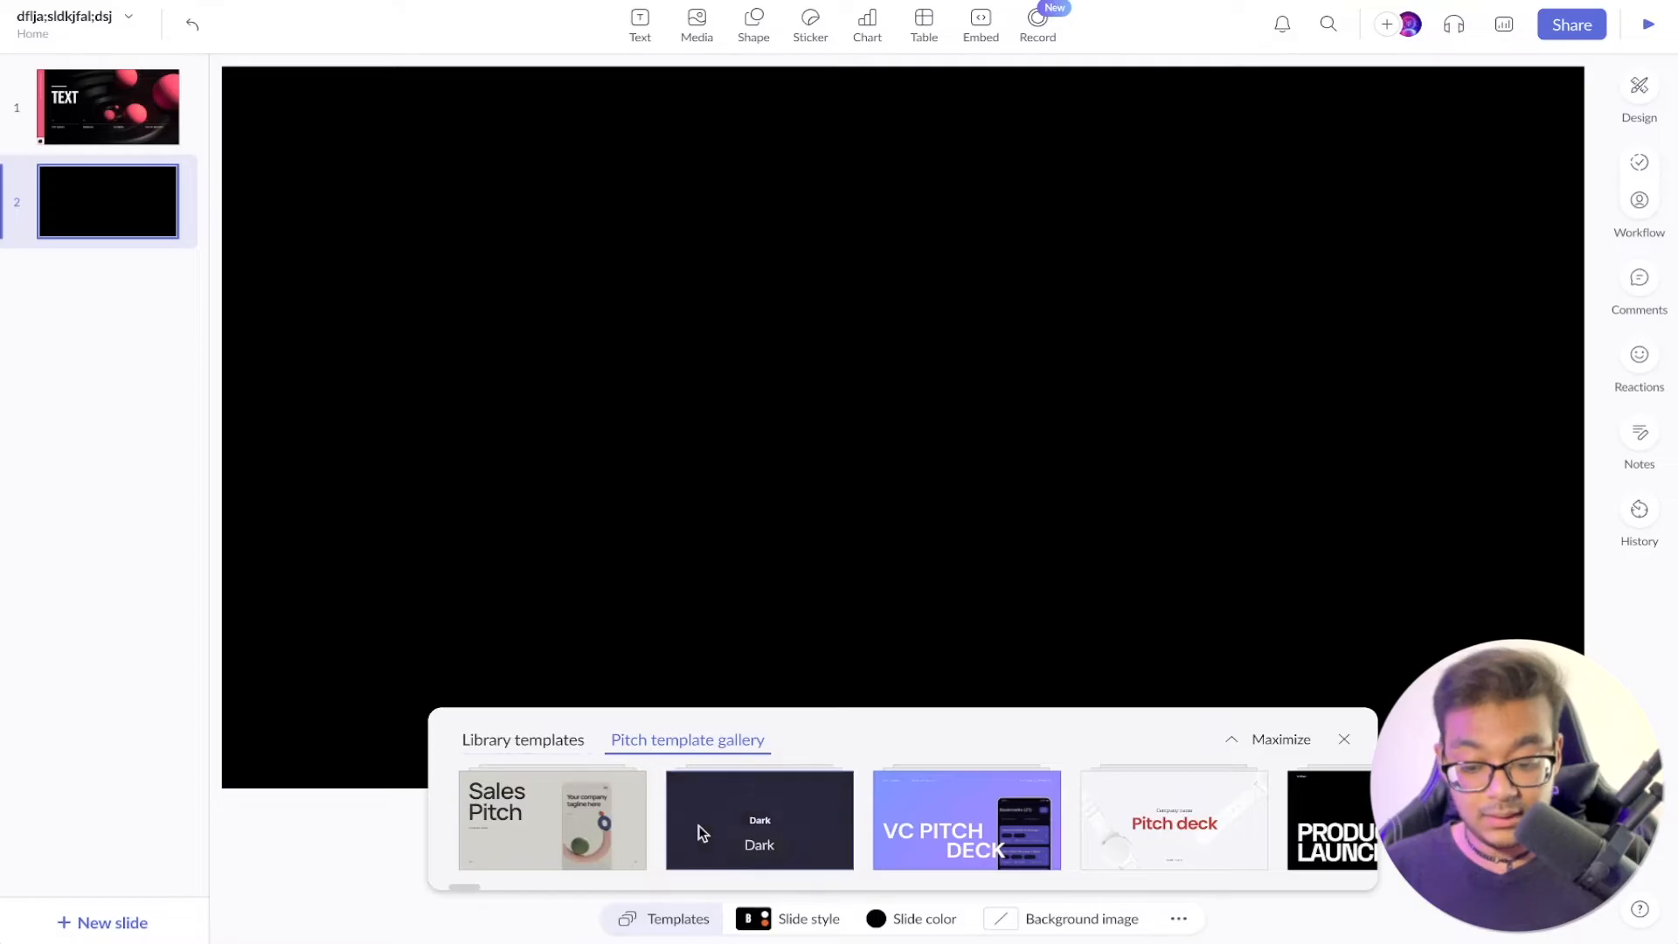
{"action": "scroll", "coordinate": [881, 820], "scroll_direction": "right", "scroll_amount": 6}
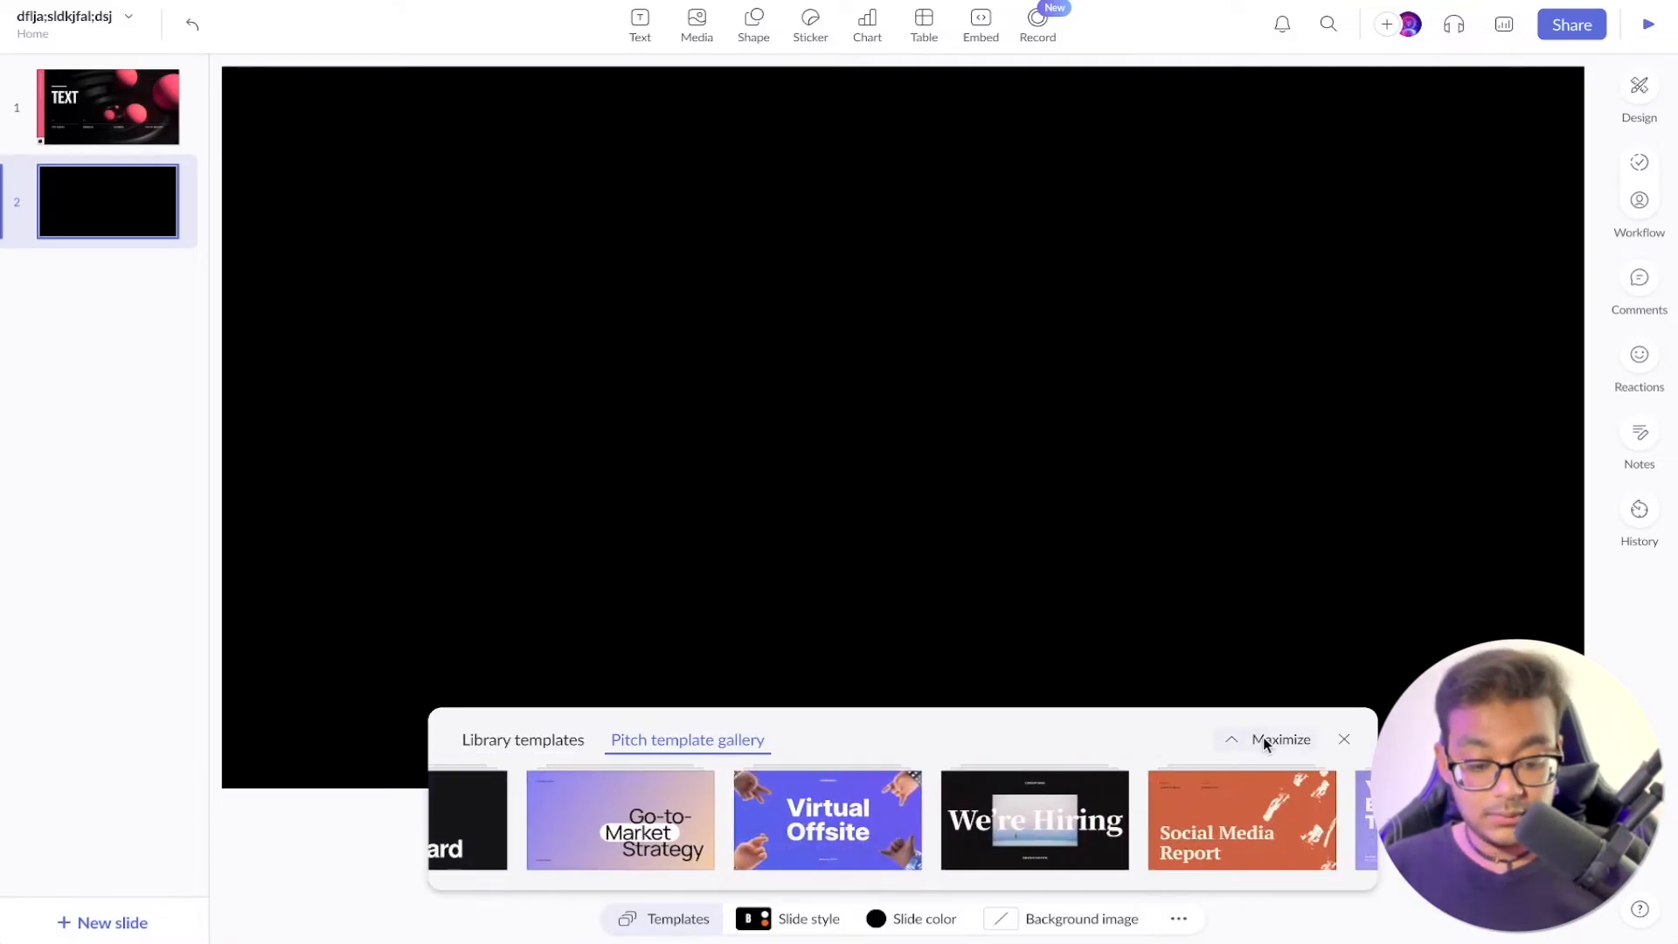
{"action": "left_click", "coordinate": [1272, 739]}
{"action": "scroll", "coordinate": [962, 628], "scroll_direction": "down", "scroll_amount": 2}
{"action": "scroll", "coordinate": [963, 622], "scroll_direction": "up", "scroll_amount": 2}
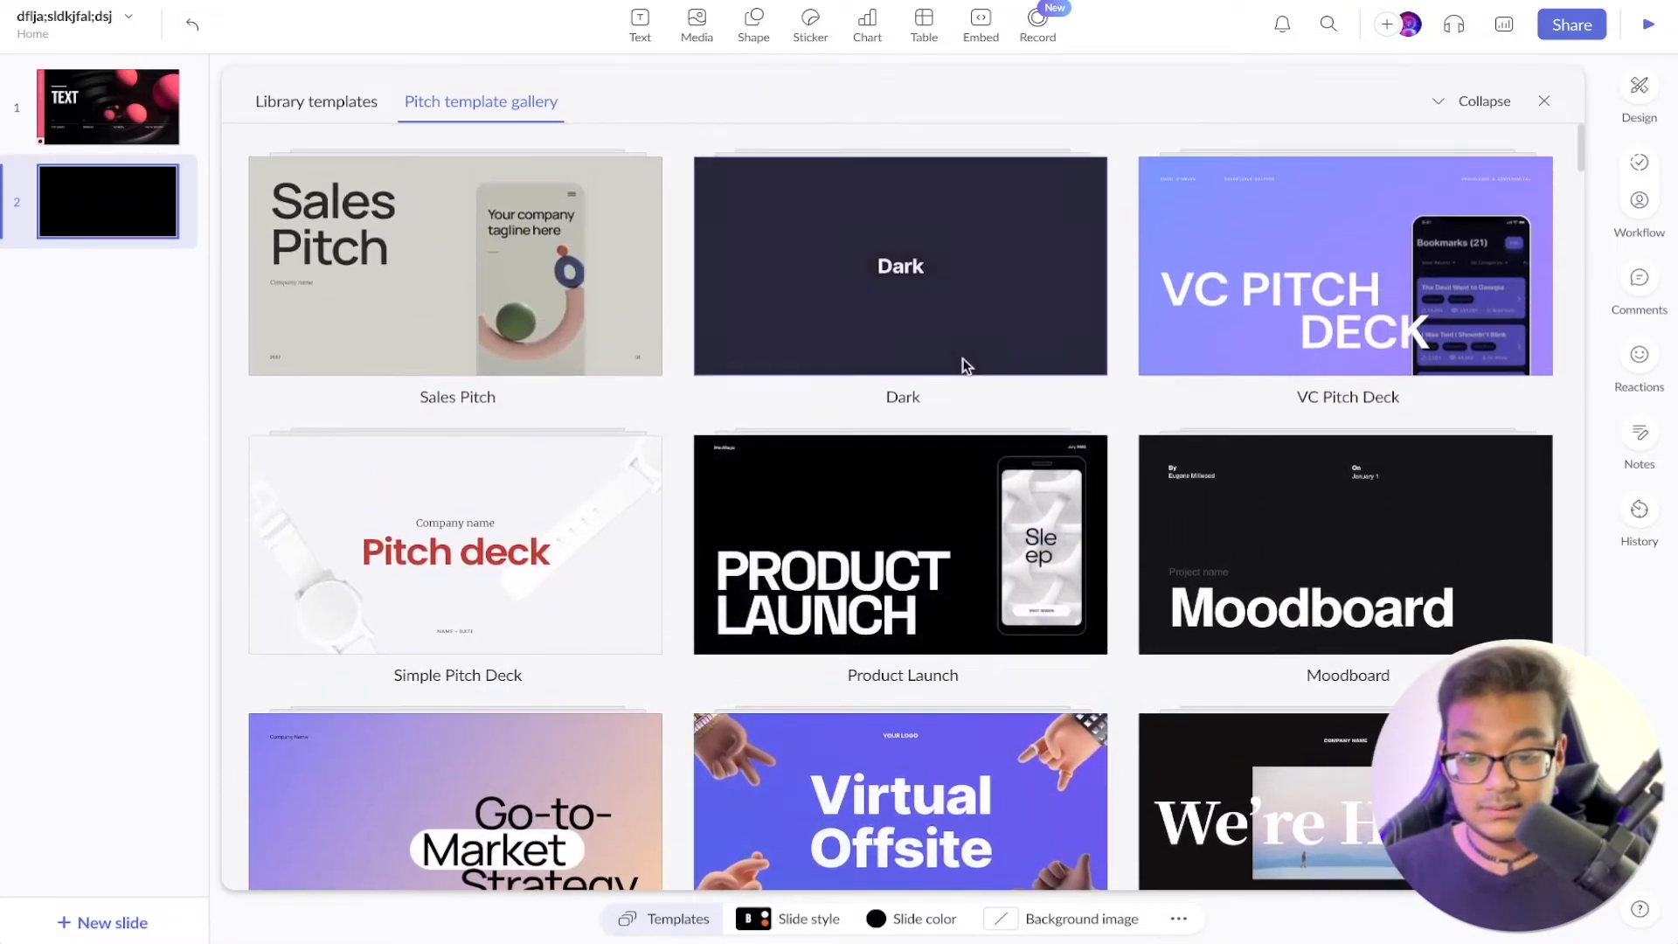
{"action": "left_click", "coordinate": [964, 365]}
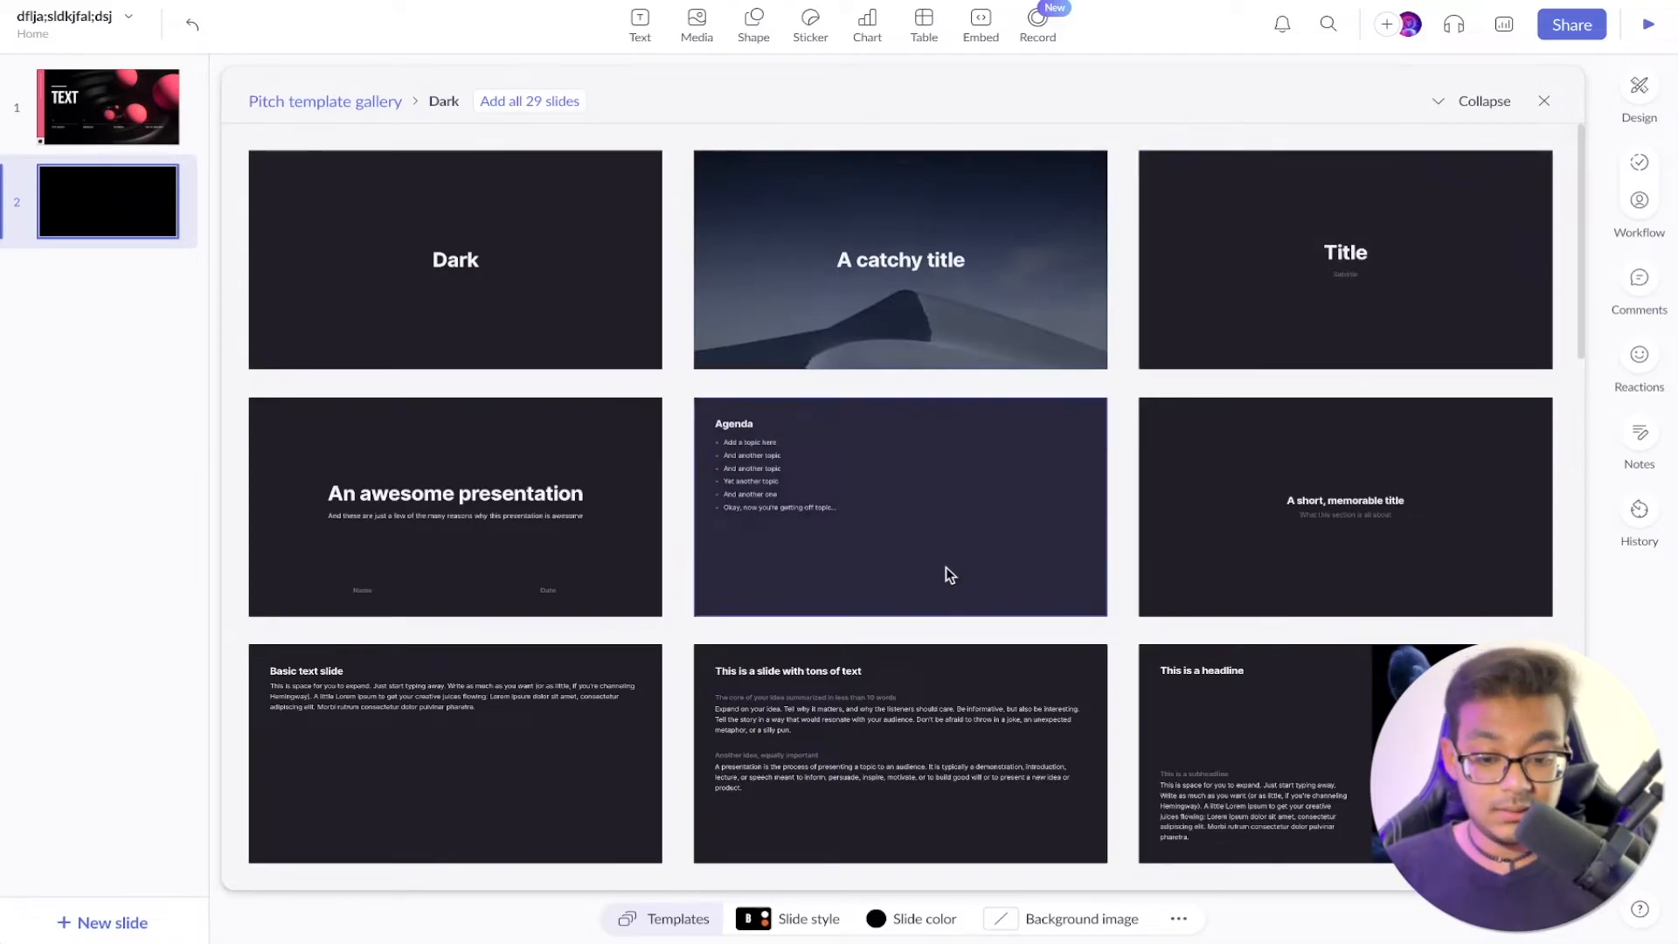
{"action": "scroll", "coordinate": [947, 572], "scroll_direction": "down", "scroll_amount": 3}
{"action": "left_click", "coordinate": [1286, 469]}
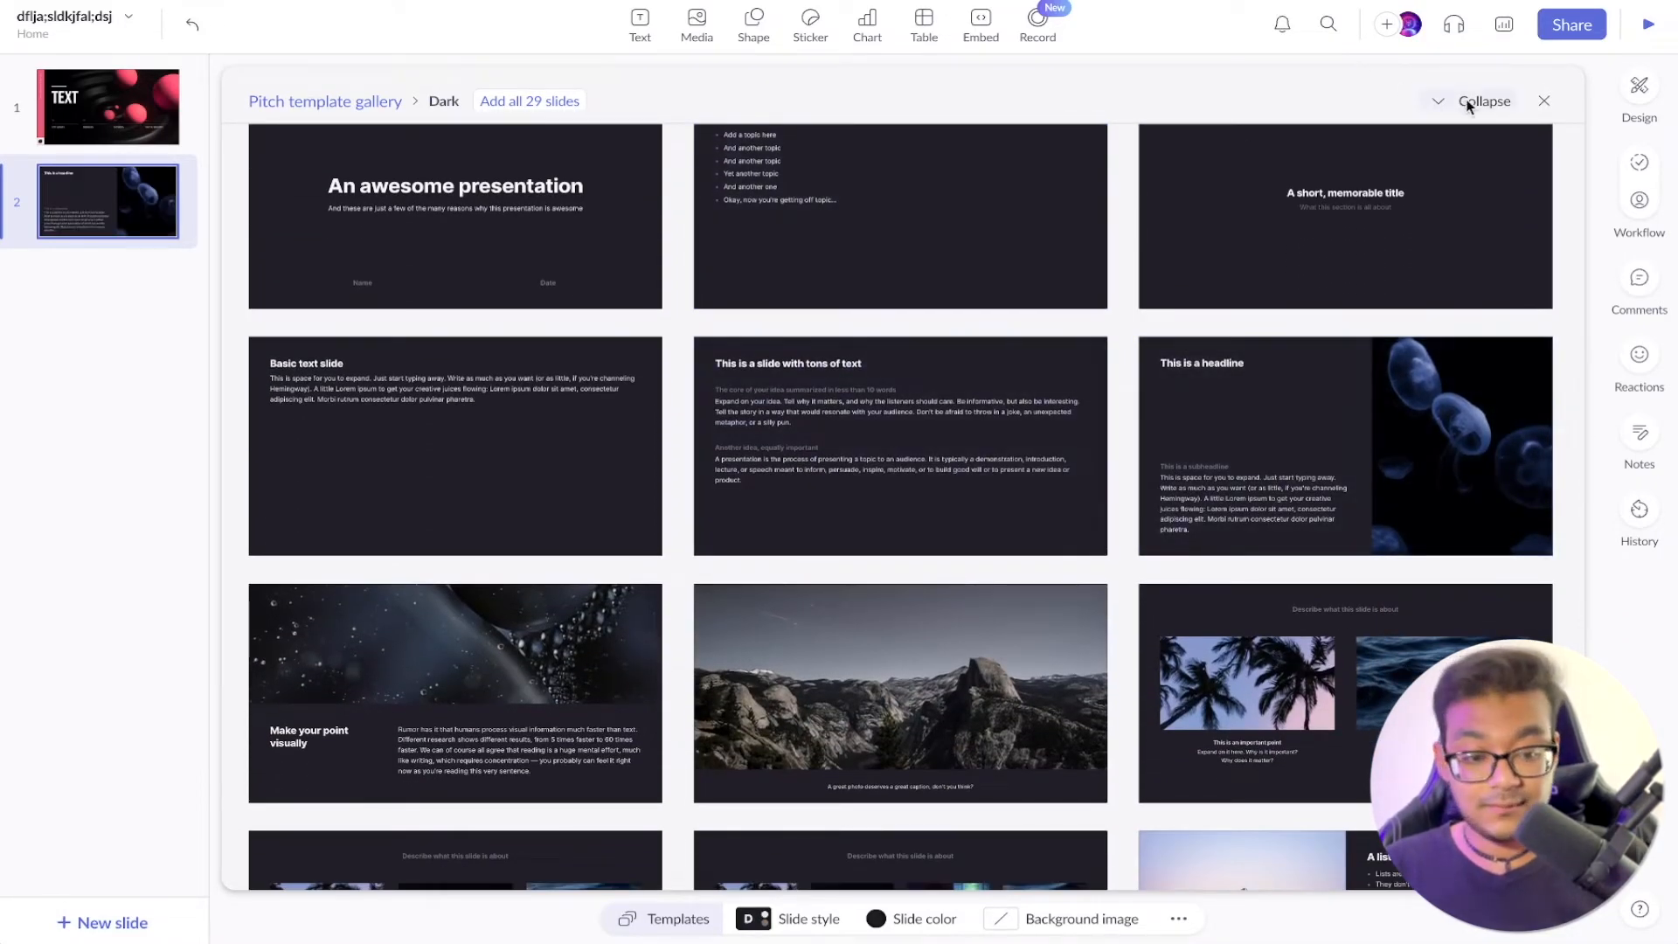
{"action": "left_click", "coordinate": [1469, 103]}
{"action": "left_click", "coordinate": [135, 144]}
{"action": "left_click", "coordinate": [134, 193]}
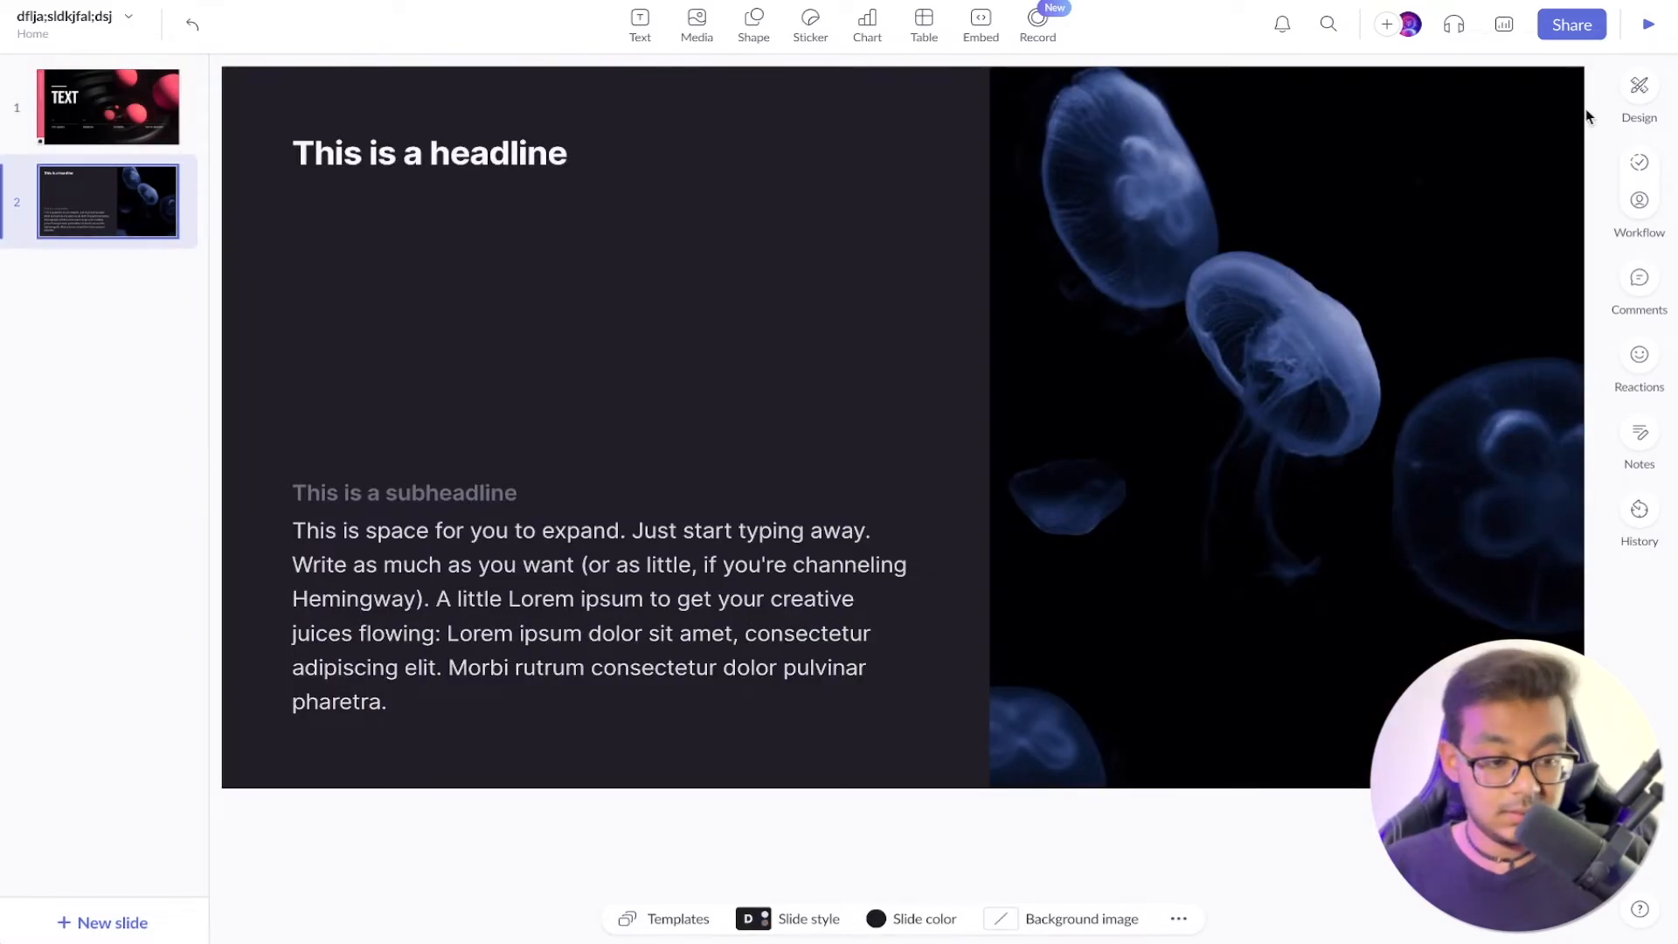
Set the second slide's background colour to black (000000)
{"action": "left_click", "coordinate": [1640, 86]}
{"action": "left_click", "coordinate": [1564, 150]}
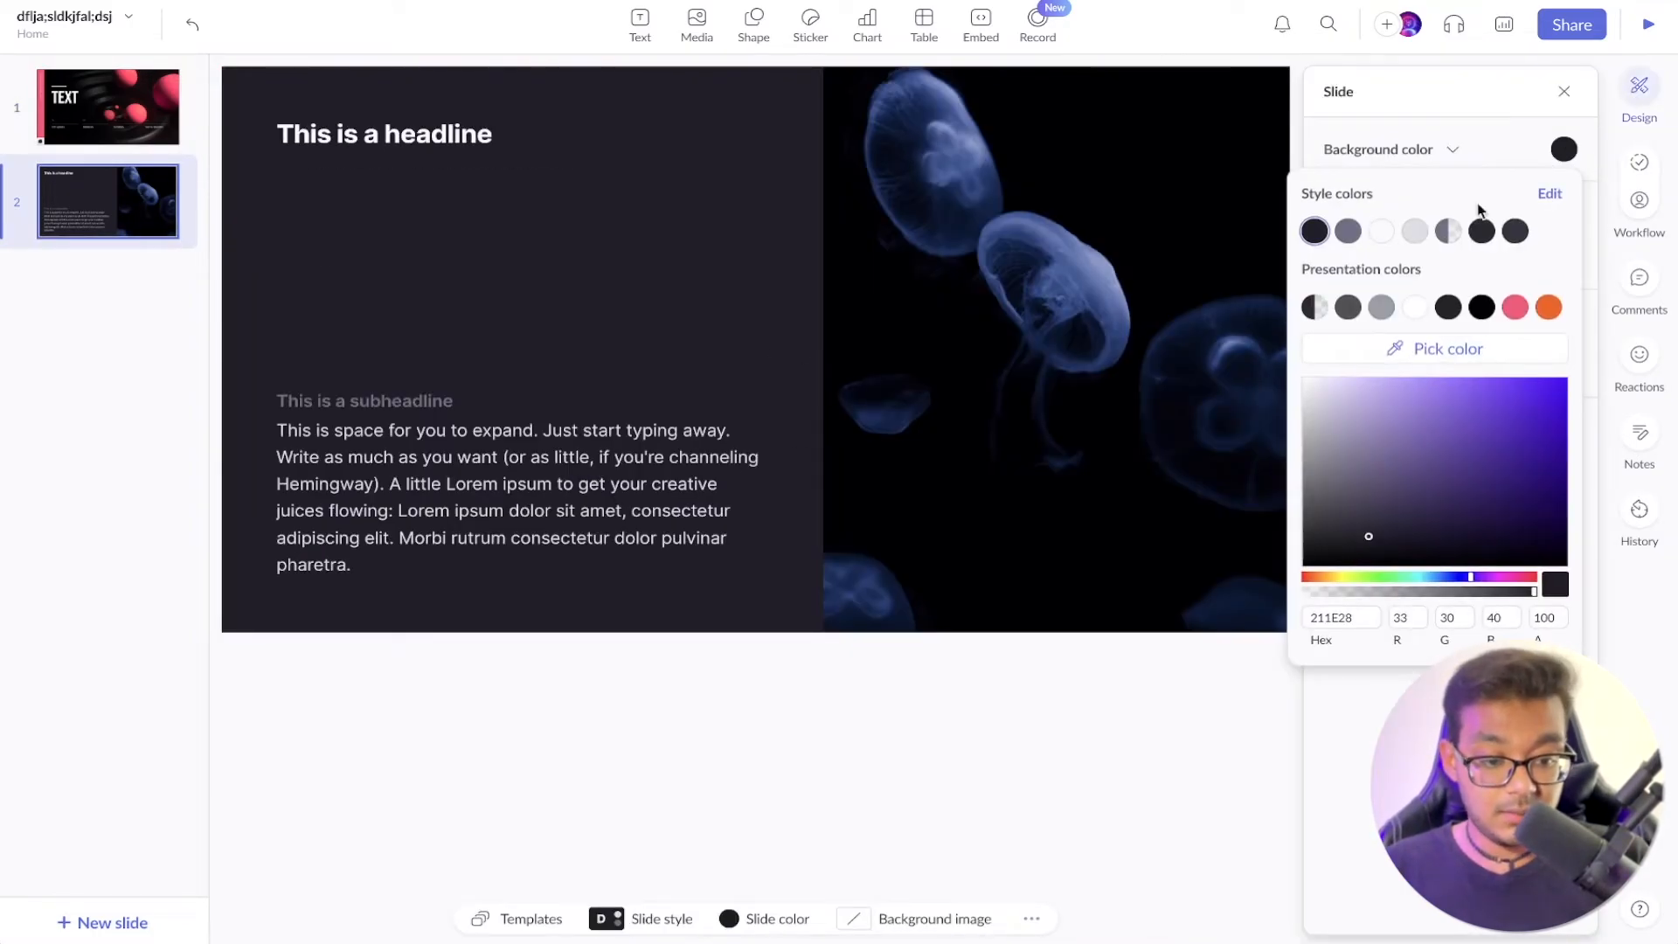
{"action": "left_click", "coordinate": [1484, 232]}
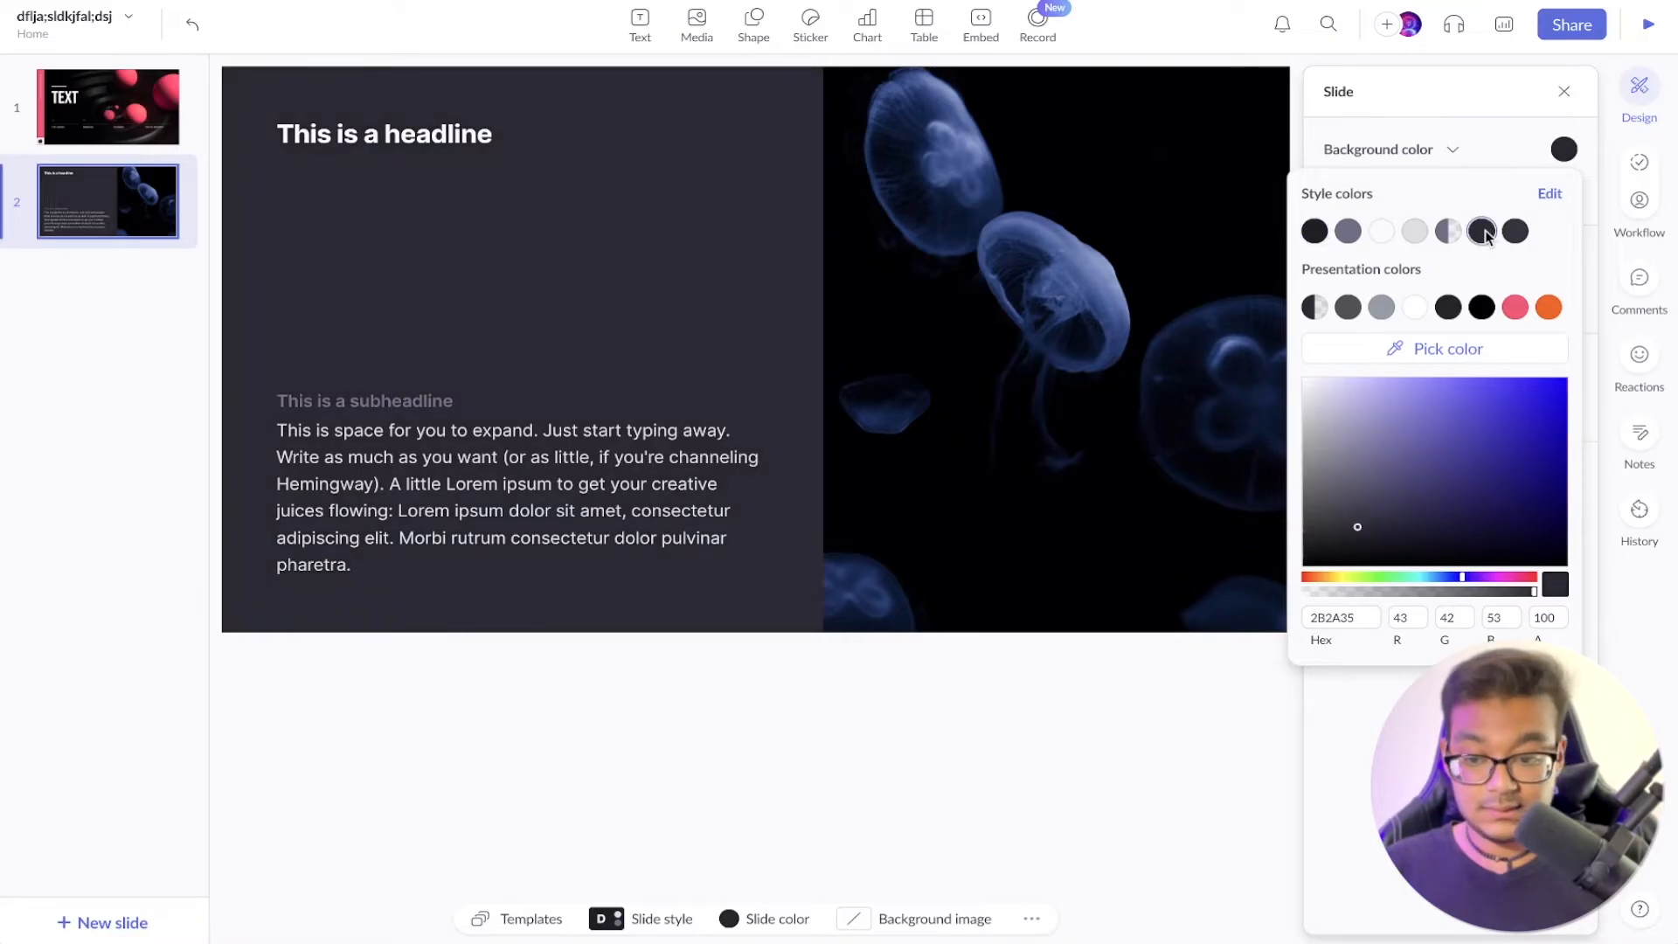
{"action": "left_click", "coordinate": [1483, 309]}
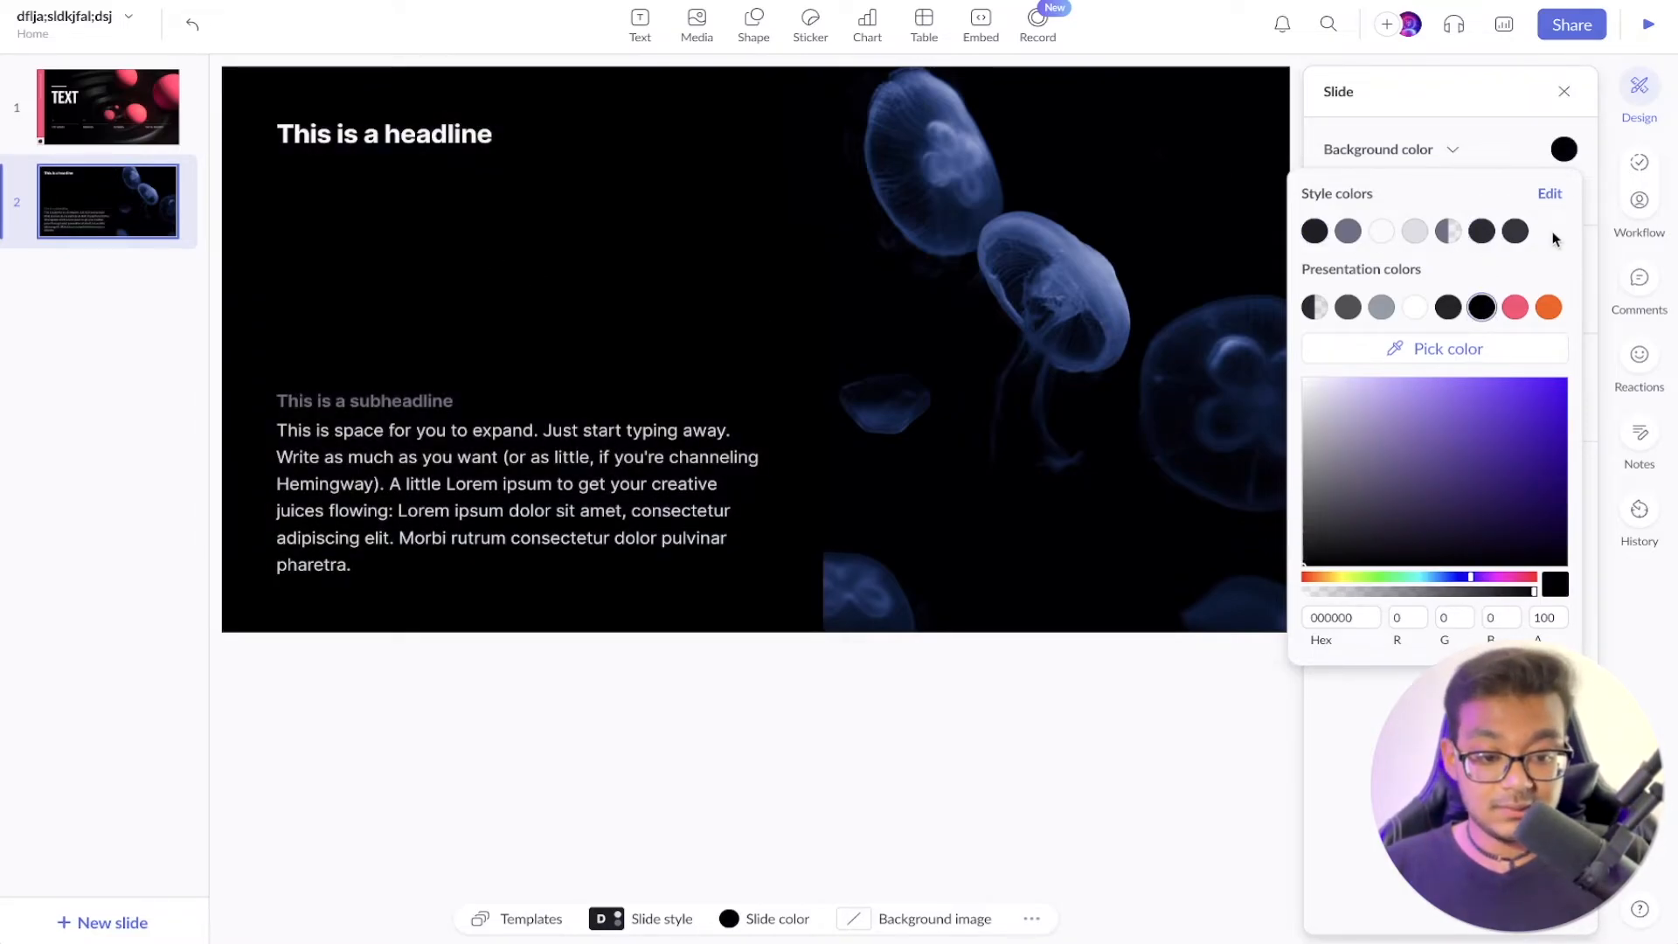
{"action": "left_click", "coordinate": [1375, 125]}
Compare the Dark and Board Deck: Dark styles on the second slide and apply Board Deck: Dark
{"action": "left_click", "coordinate": [1404, 292]}
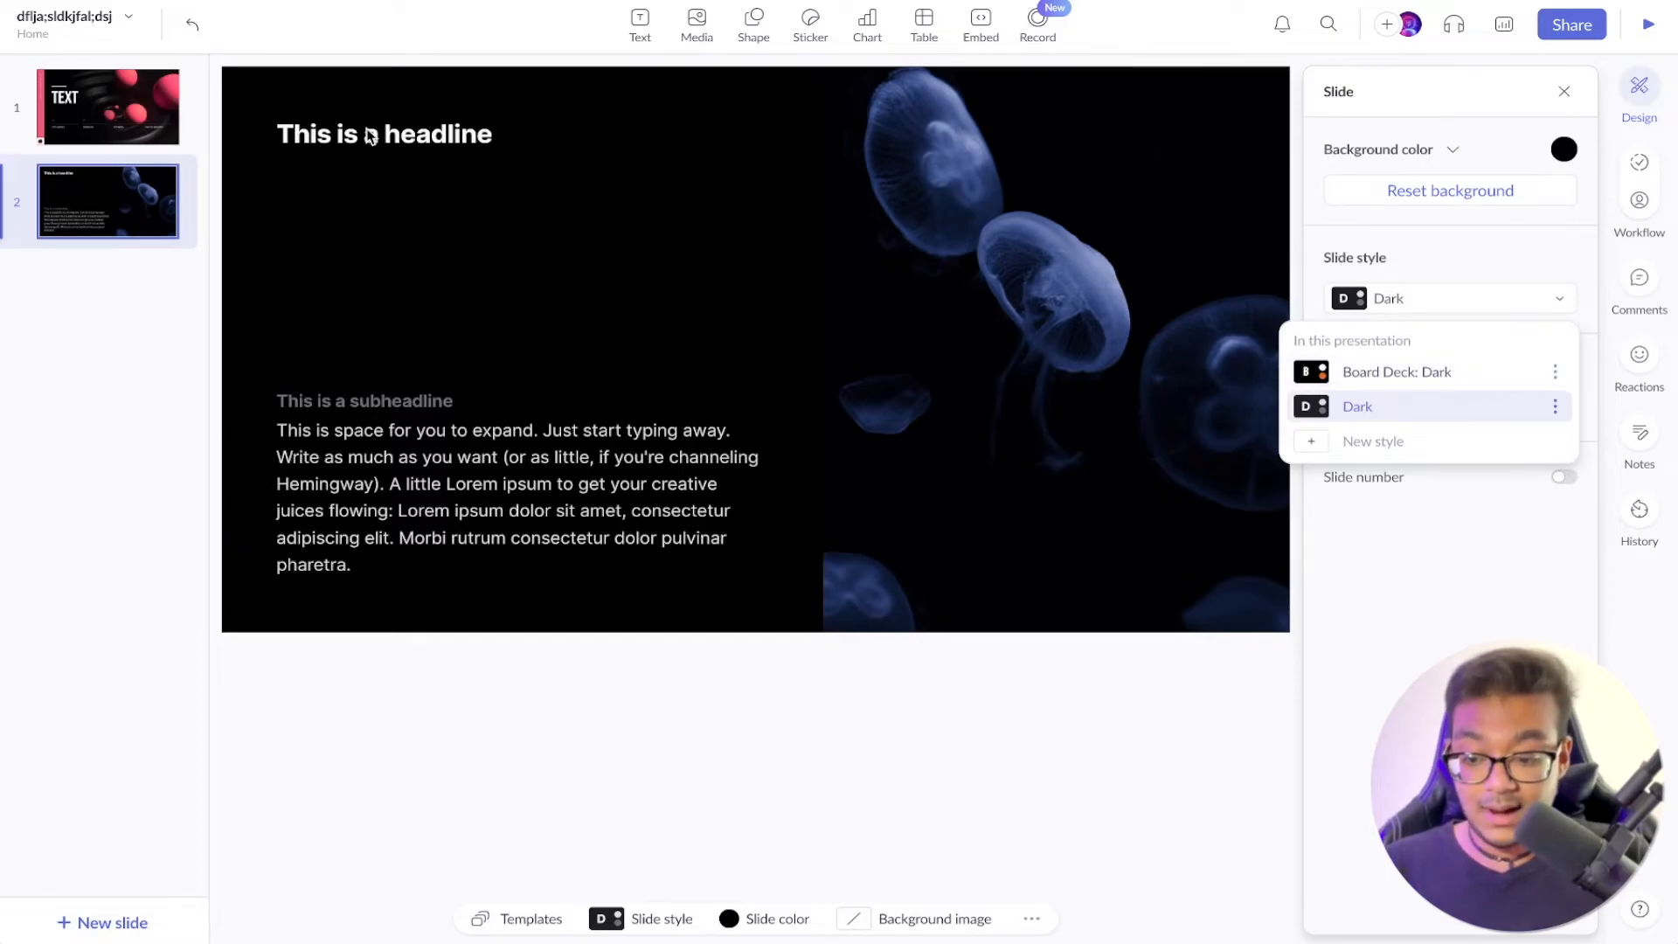
{"action": "left_click", "coordinate": [1446, 376]}
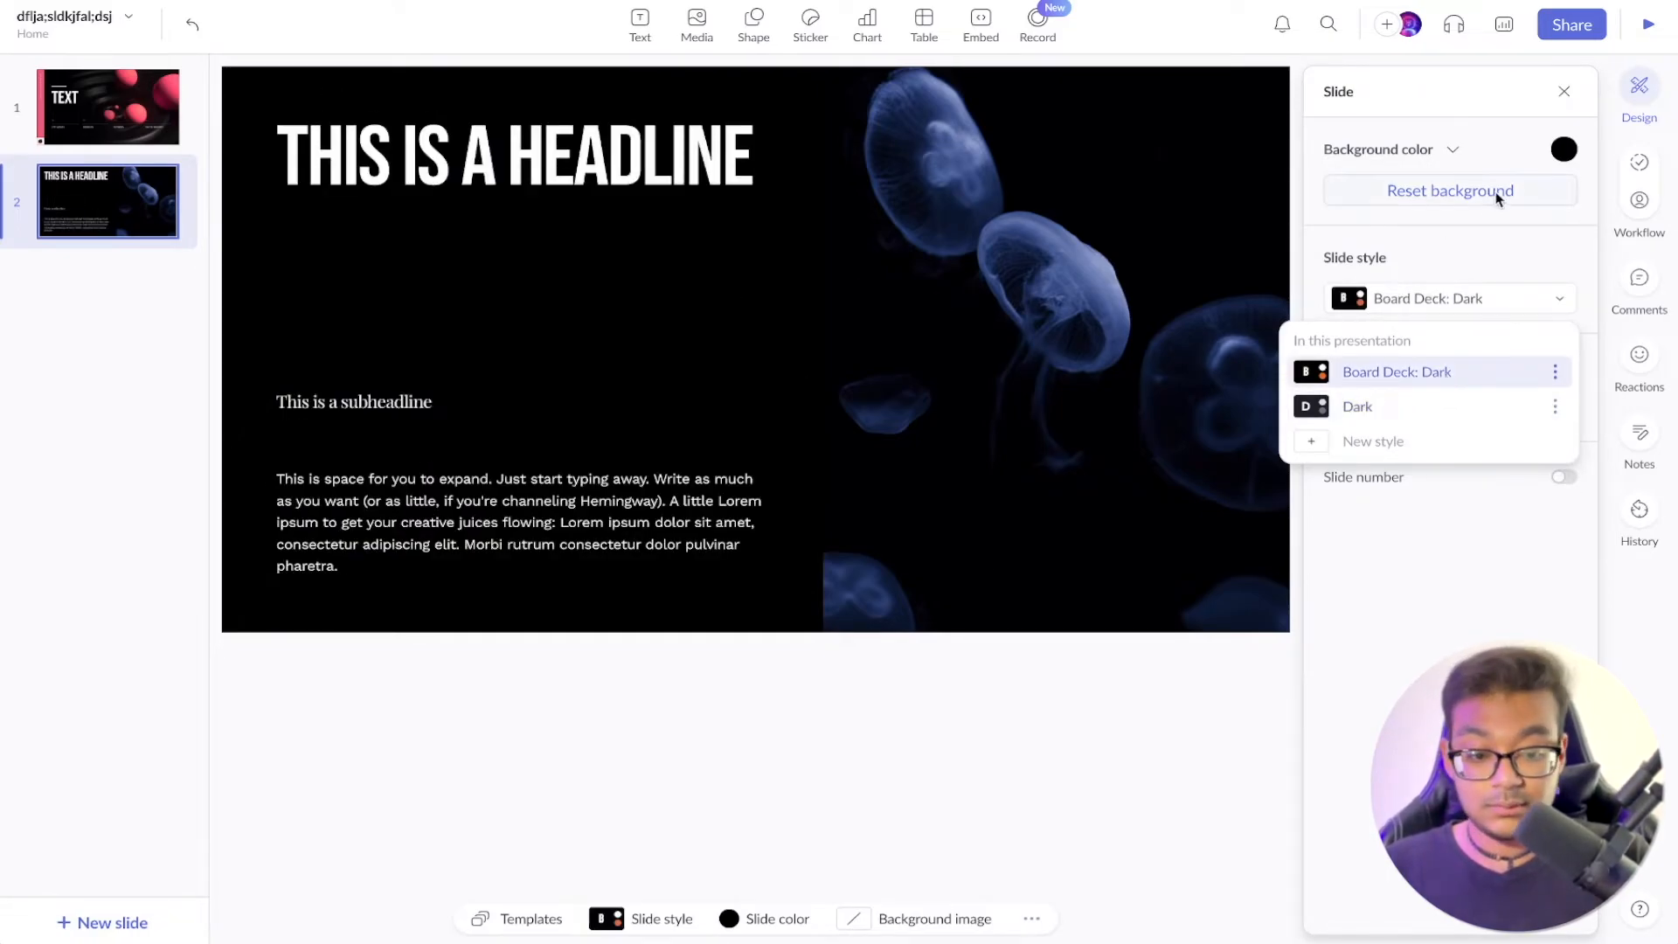
{"action": "left_click", "coordinate": [1413, 411]}
{"action": "left_click", "coordinate": [1471, 278]}
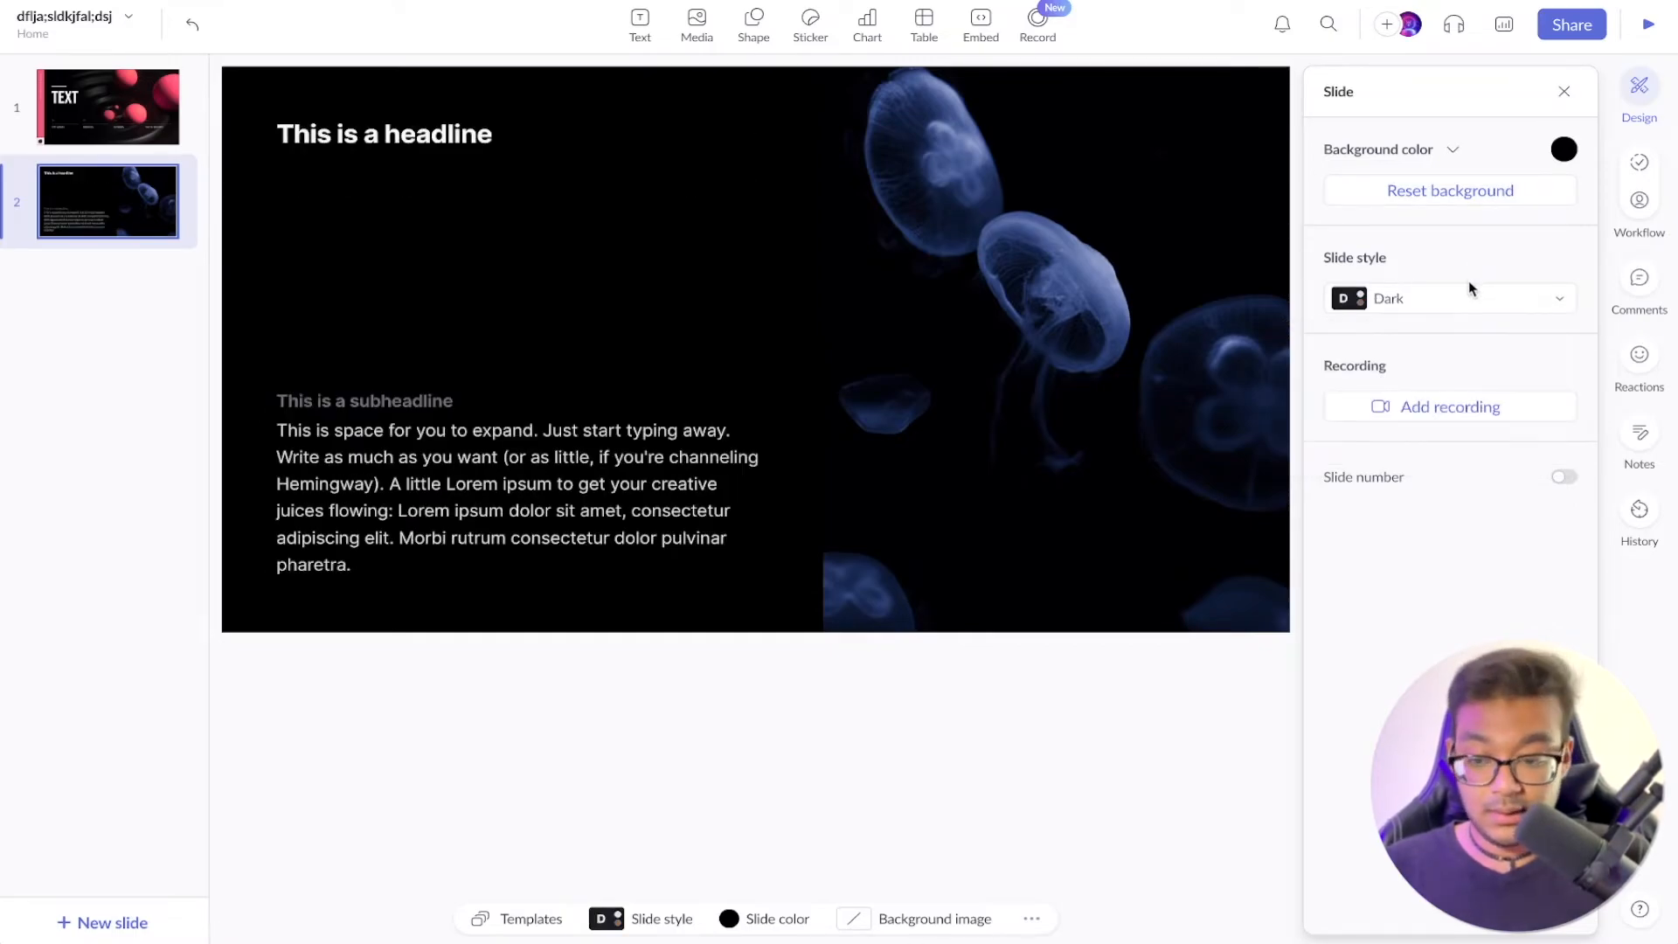
{"action": "left_click", "coordinate": [1458, 302]}
{"action": "left_click", "coordinate": [1399, 375]}
{"action": "left_click", "coordinate": [1450, 274]}
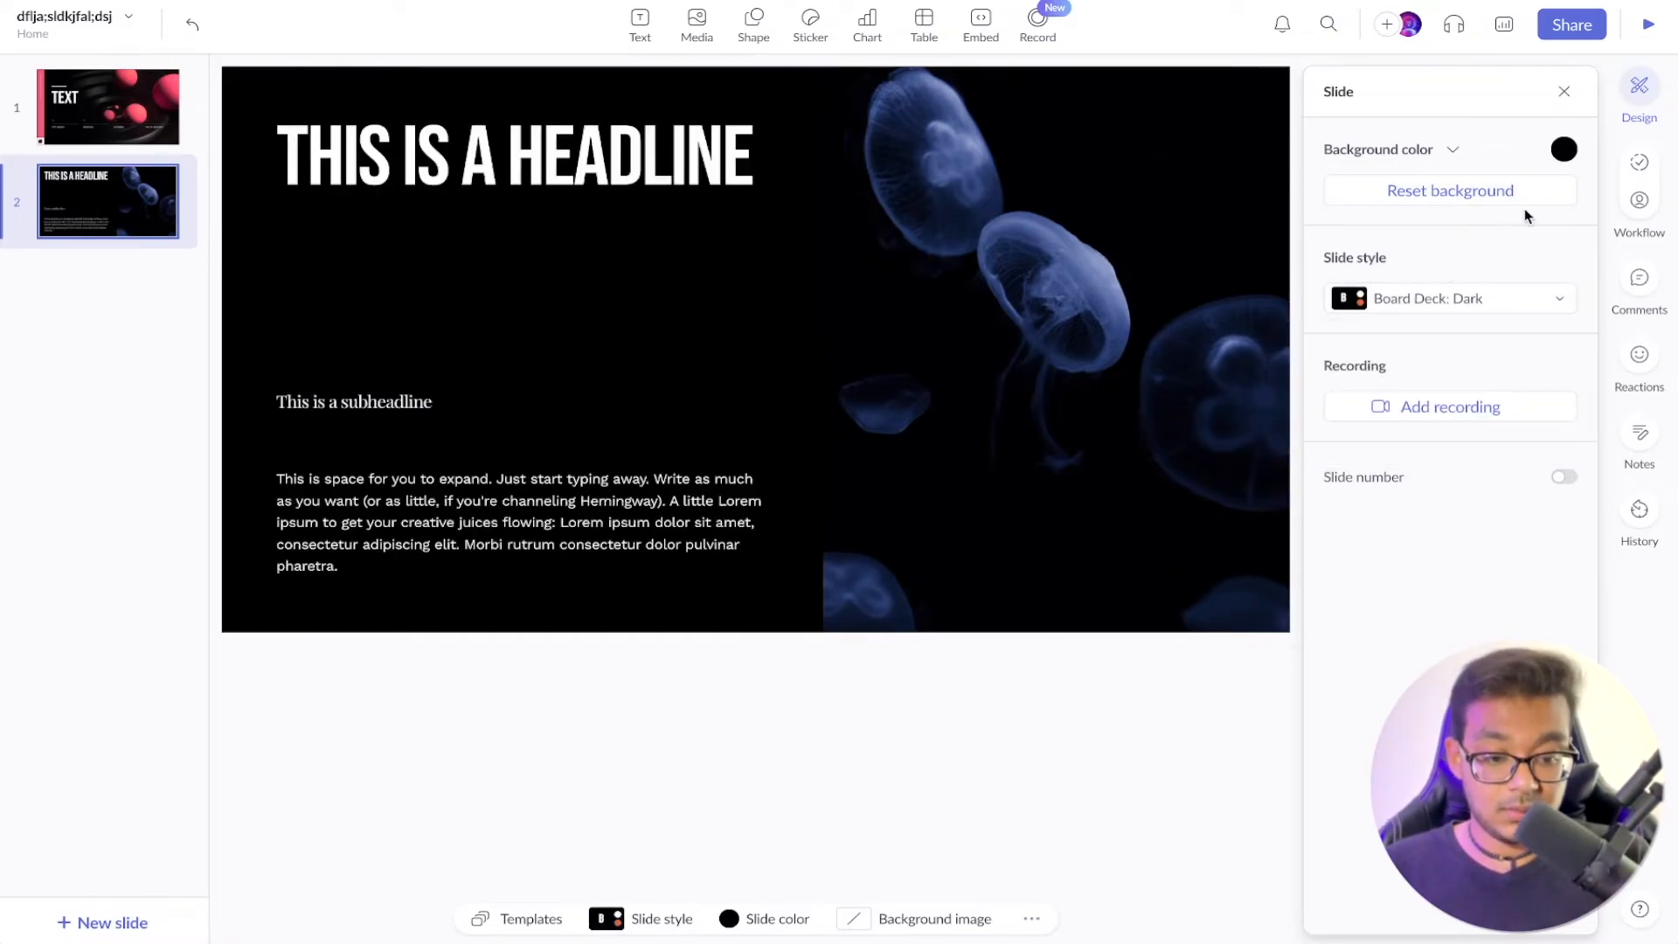
Try dark grey 242428 as the second slide's background colour and return it to black
{"action": "left_click", "coordinate": [1564, 150]}
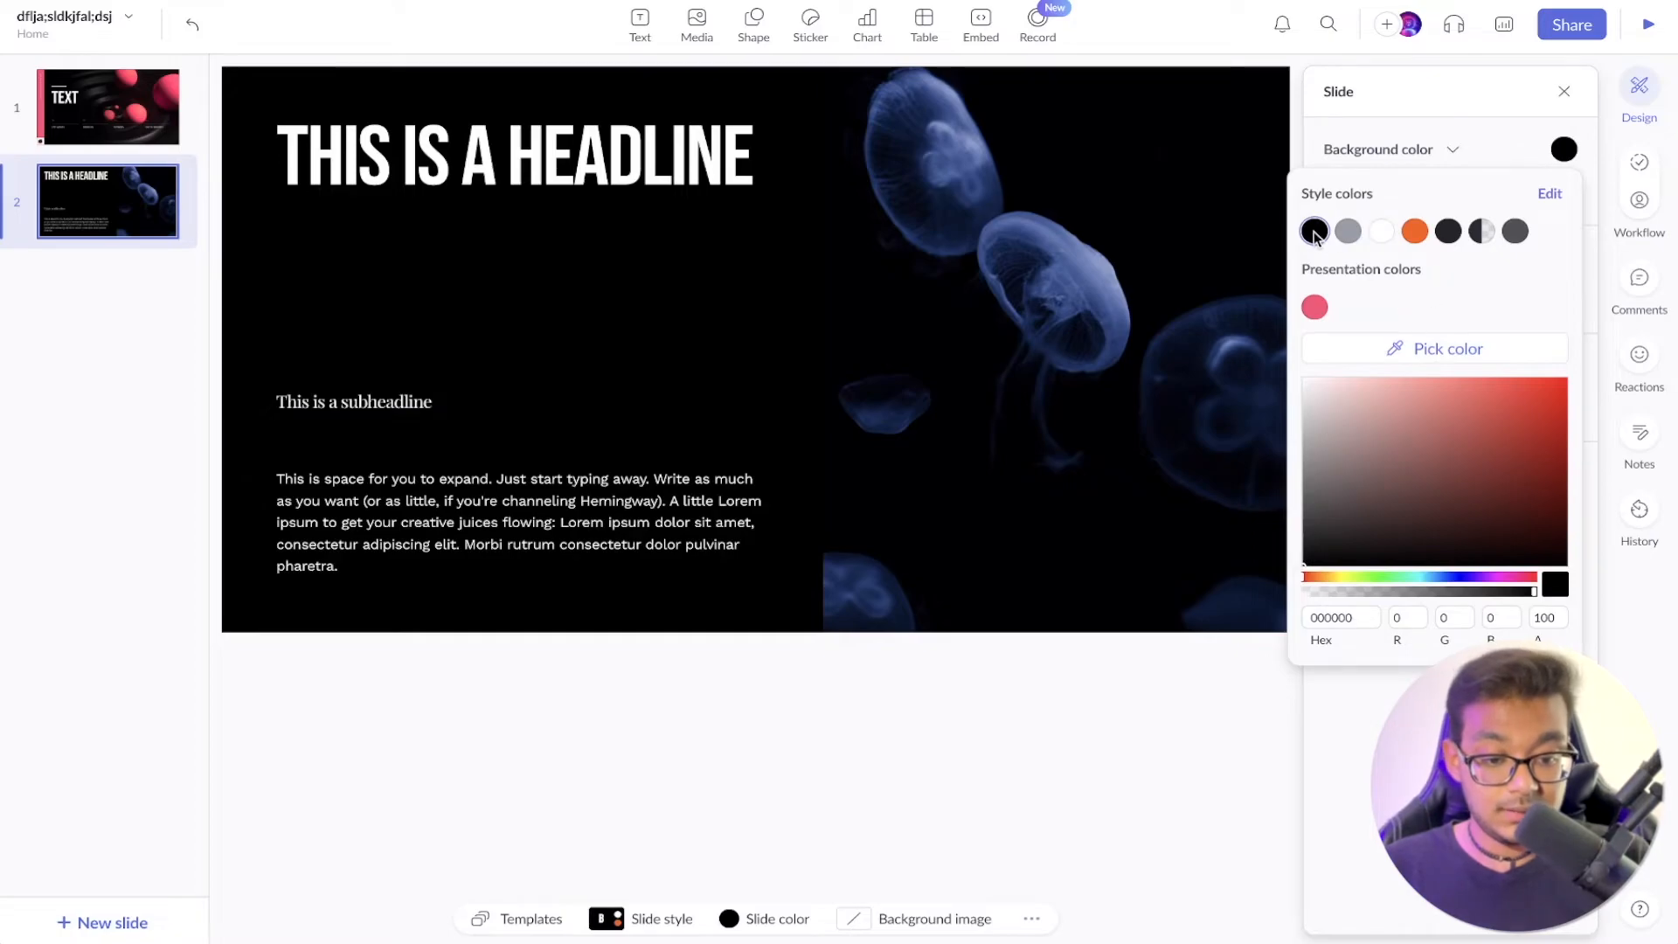
{"action": "left_click", "coordinate": [1448, 232]}
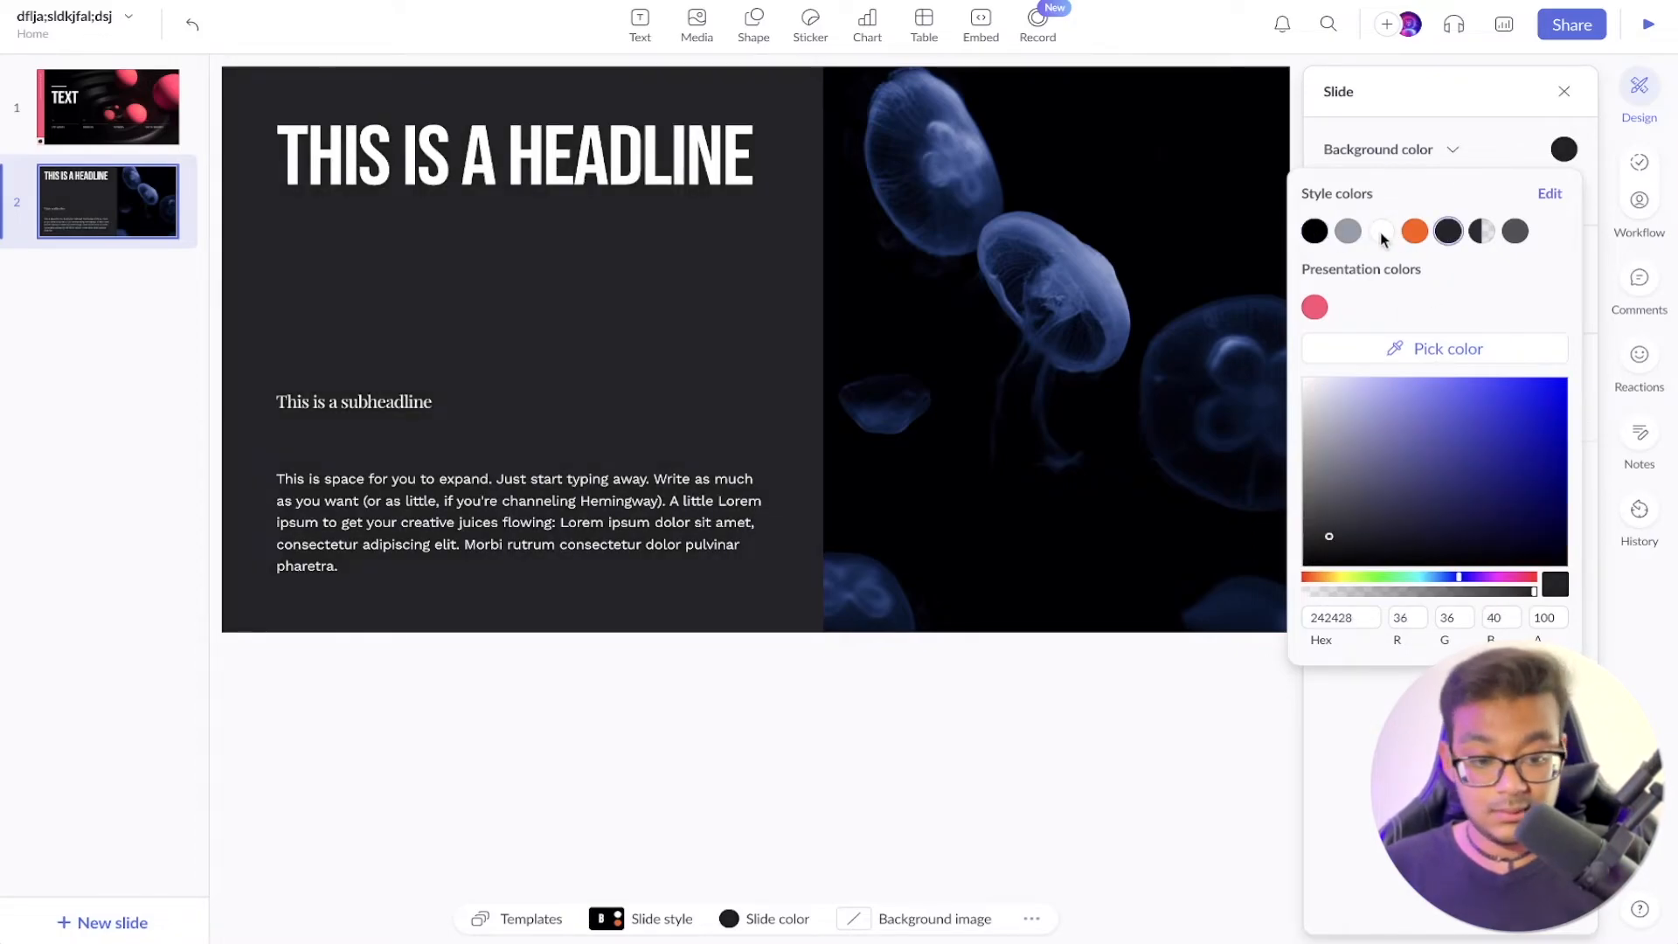
{"action": "left_click", "coordinate": [1313, 232]}
Switch back and forth between the first and second slides to compare their look
{"action": "left_click", "coordinate": [120, 130]}
{"action": "left_click", "coordinate": [127, 194]}
{"action": "key", "text": "Up"}
{"action": "key", "text": "Down"}
{"action": "key", "text": "Up"}
{"action": "key", "text": "Down"}
{"action": "key", "text": "Up"}
{"action": "key", "text": "Down"}
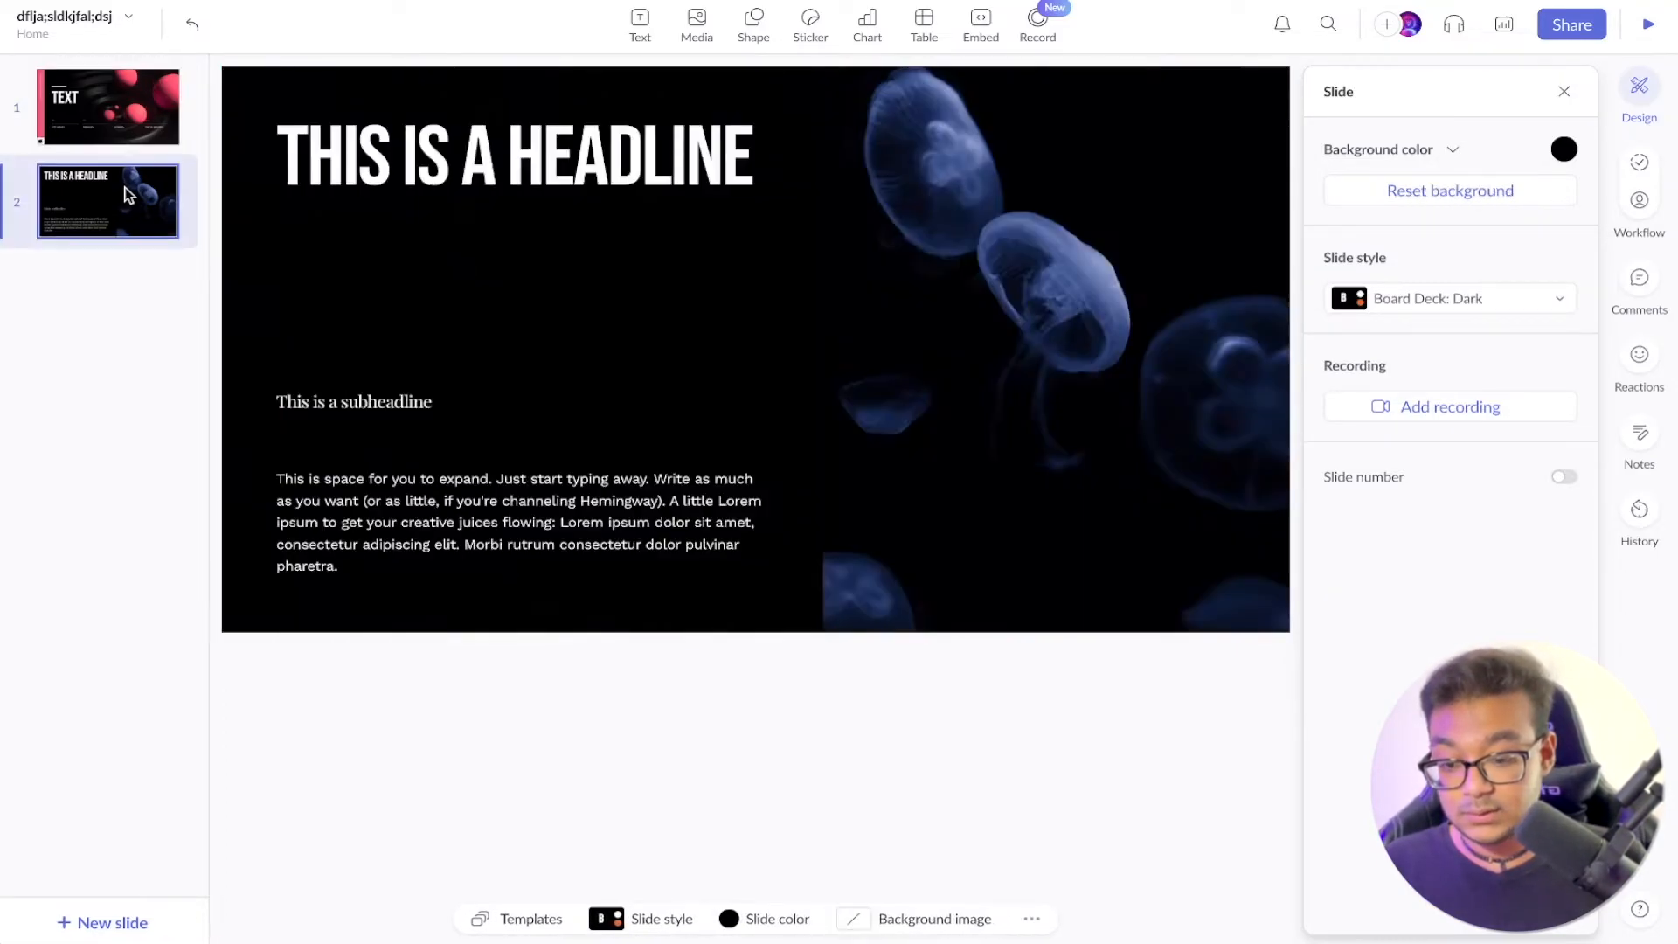
Add a third slide with the Board Deck "Launching Soon: Mobile" layout
{"action": "left_click", "coordinate": [516, 918]}
{"action": "left_click", "coordinate": [584, 802]}
{"action": "scroll", "coordinate": [737, 779], "scroll_direction": "right", "scroll_amount": 3}
{"action": "left_click", "coordinate": [1136, 729]}
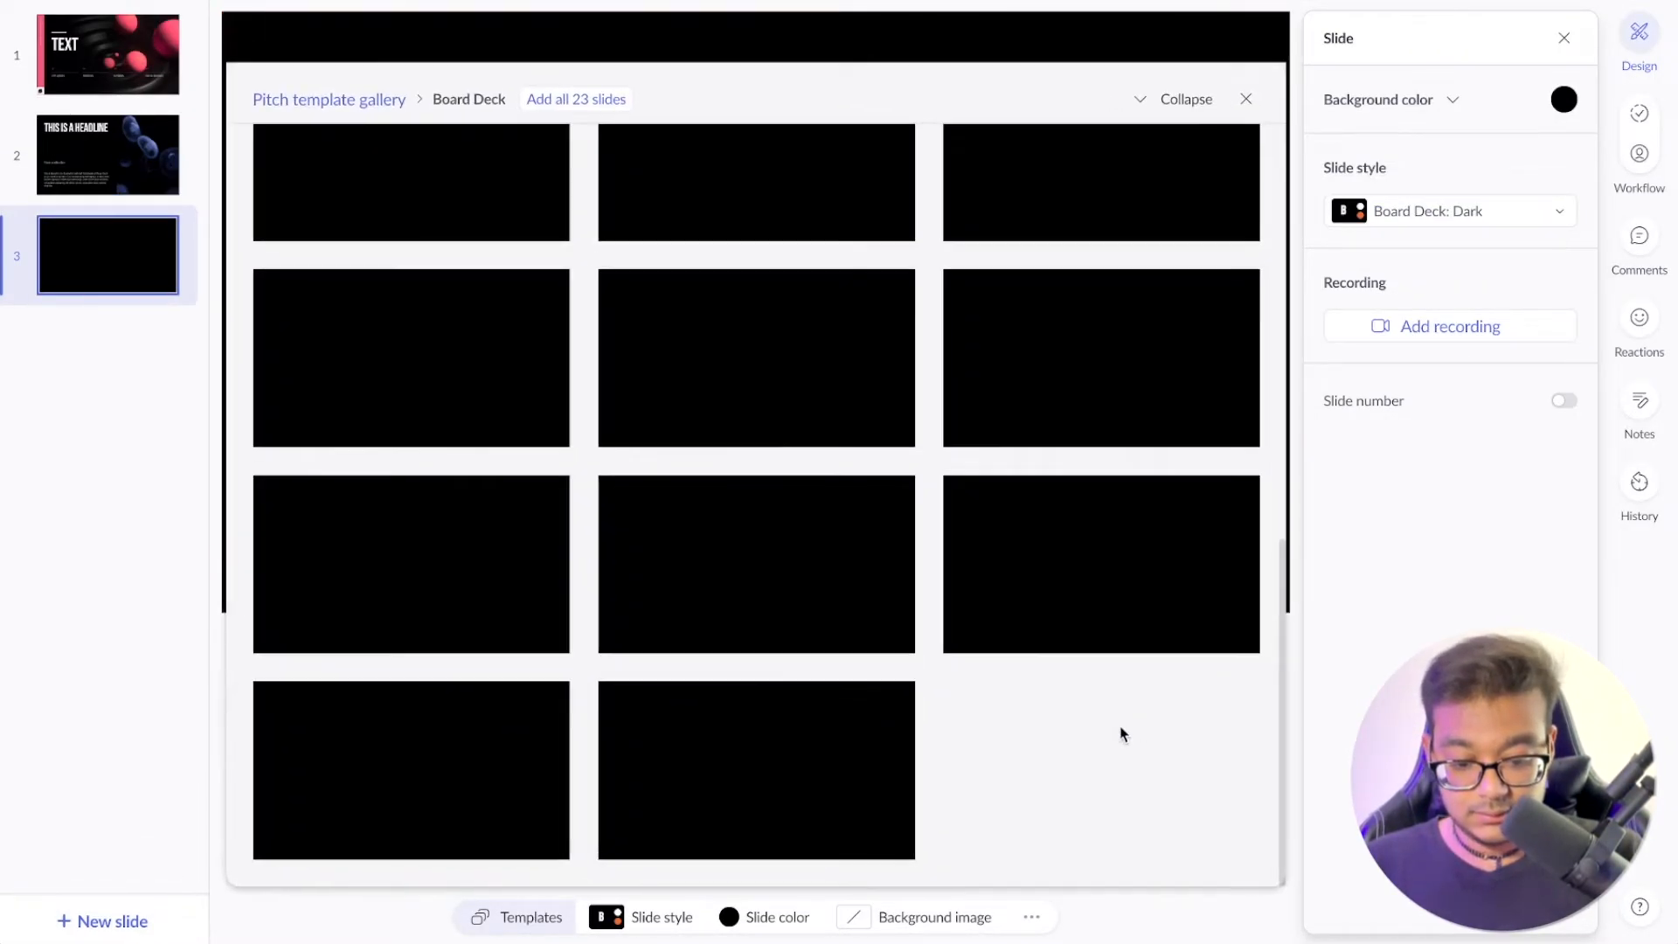
{"action": "scroll", "coordinate": [865, 333], "scroll_direction": "up", "scroll_amount": 3}
{"action": "left_click", "coordinate": [790, 549]}
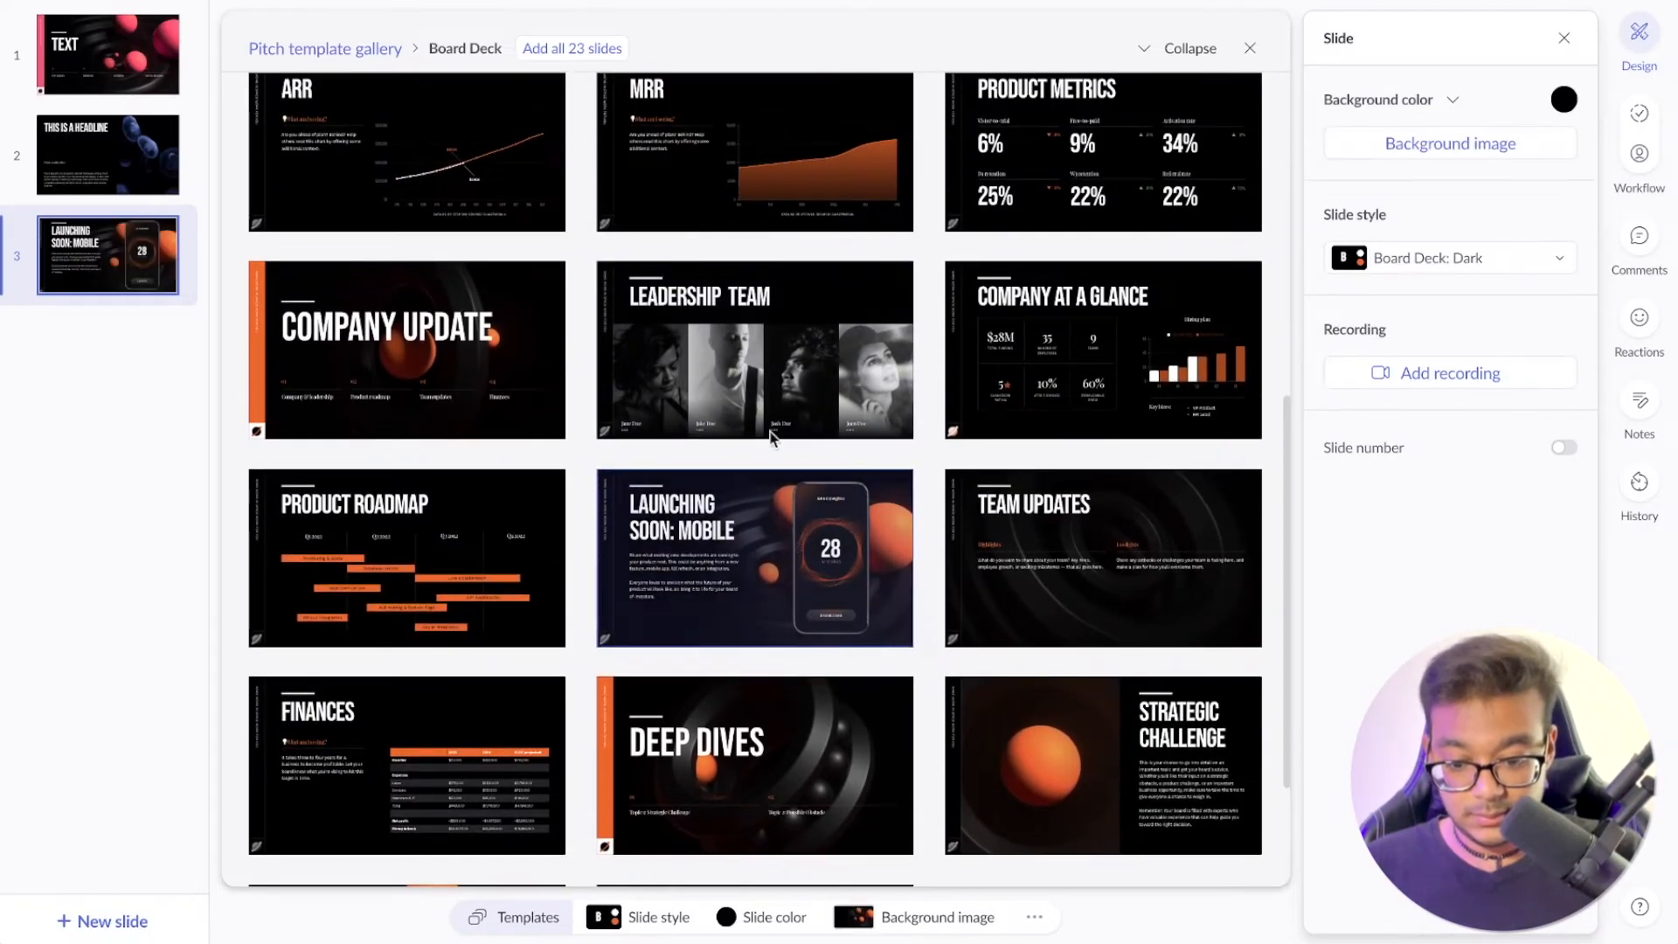
Add the Board Deck Leadership Team, Product Metrics, ARR and MRR slides, collapse the gallery and show the third slide
{"action": "left_click", "coordinate": [774, 386]}
{"action": "left_click", "coordinate": [1110, 184]}
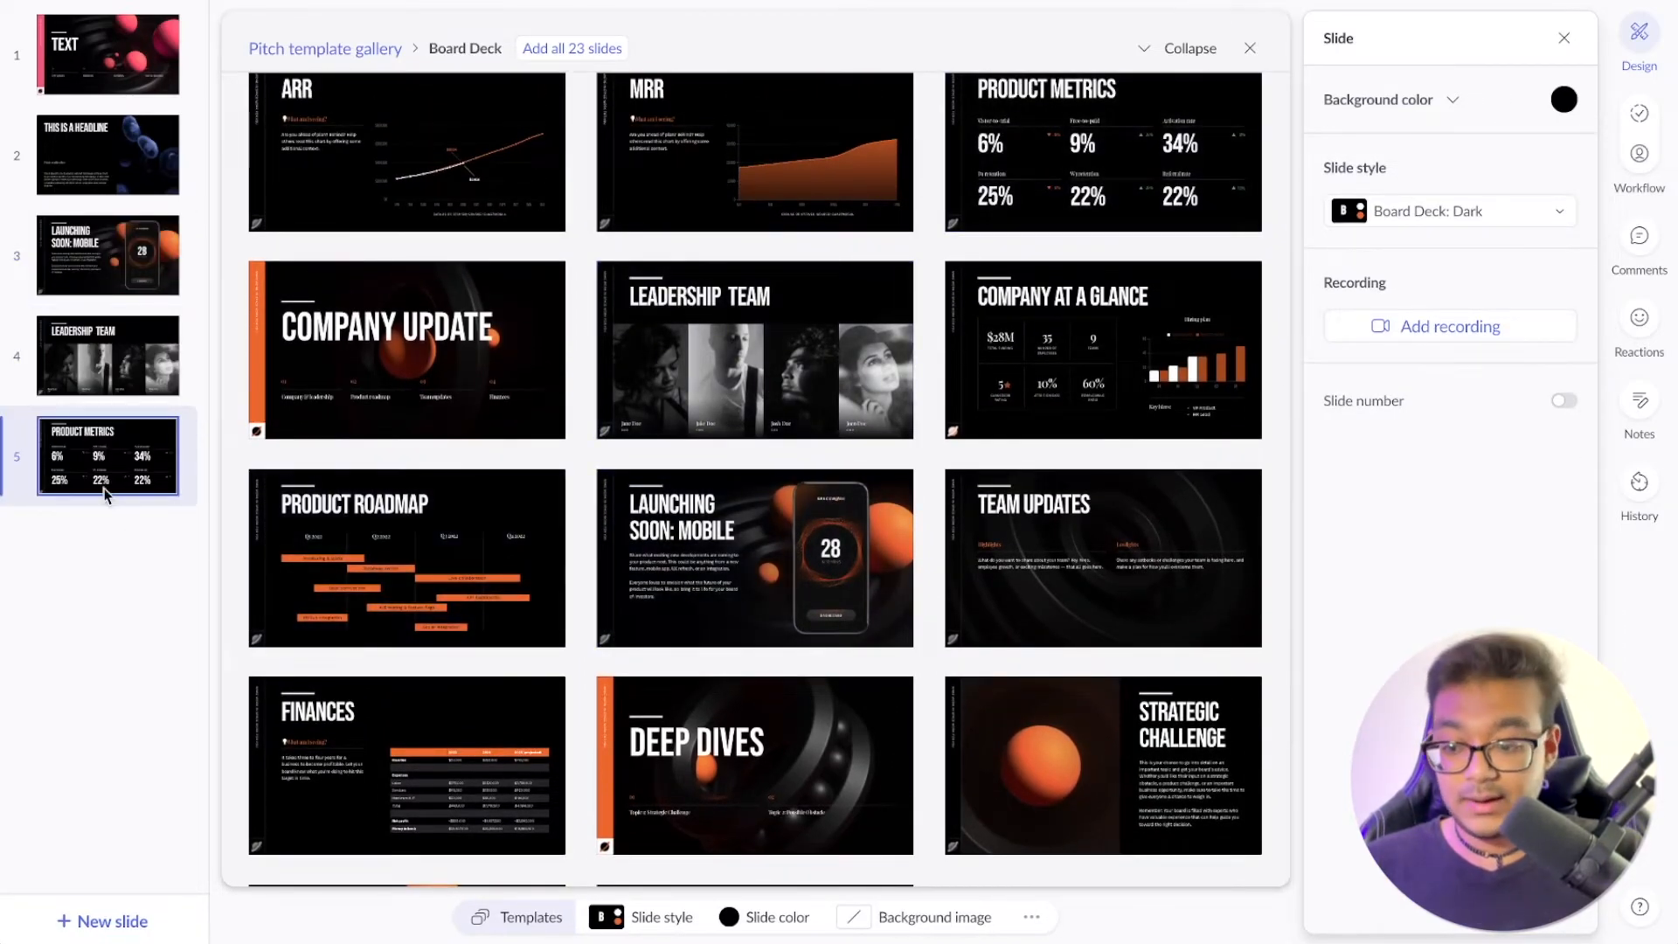
{"action": "left_click", "coordinate": [455, 143]}
{"action": "left_click", "coordinate": [683, 145]}
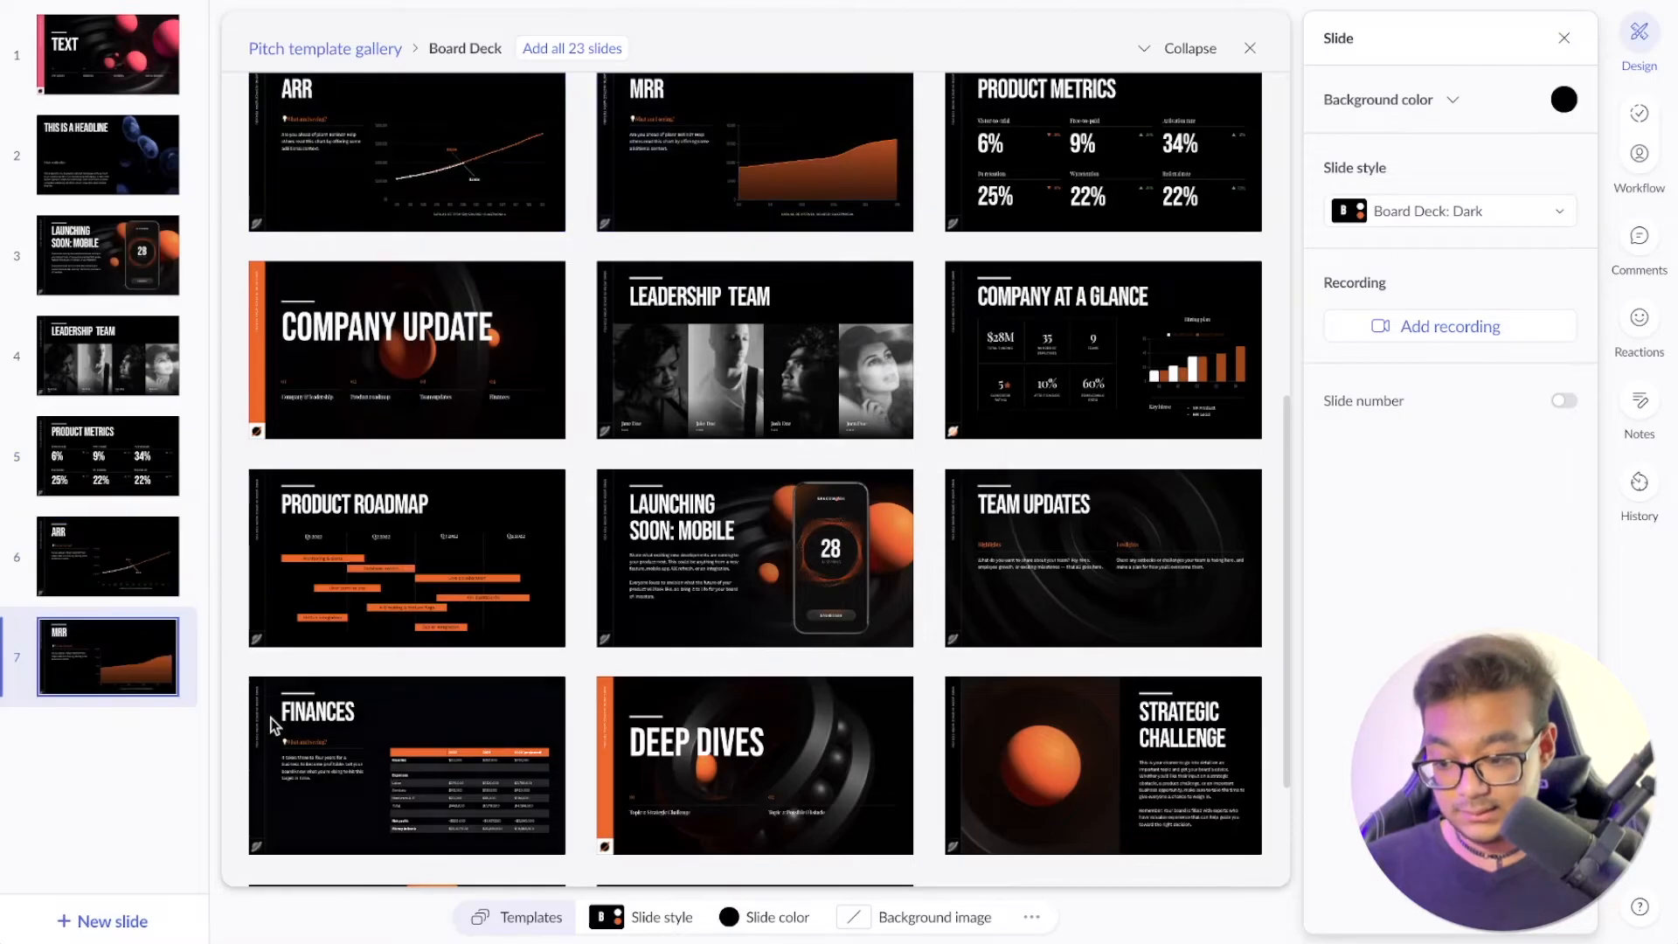
{"action": "left_click", "coordinate": [1191, 49]}
{"action": "left_click", "coordinate": [126, 266]}
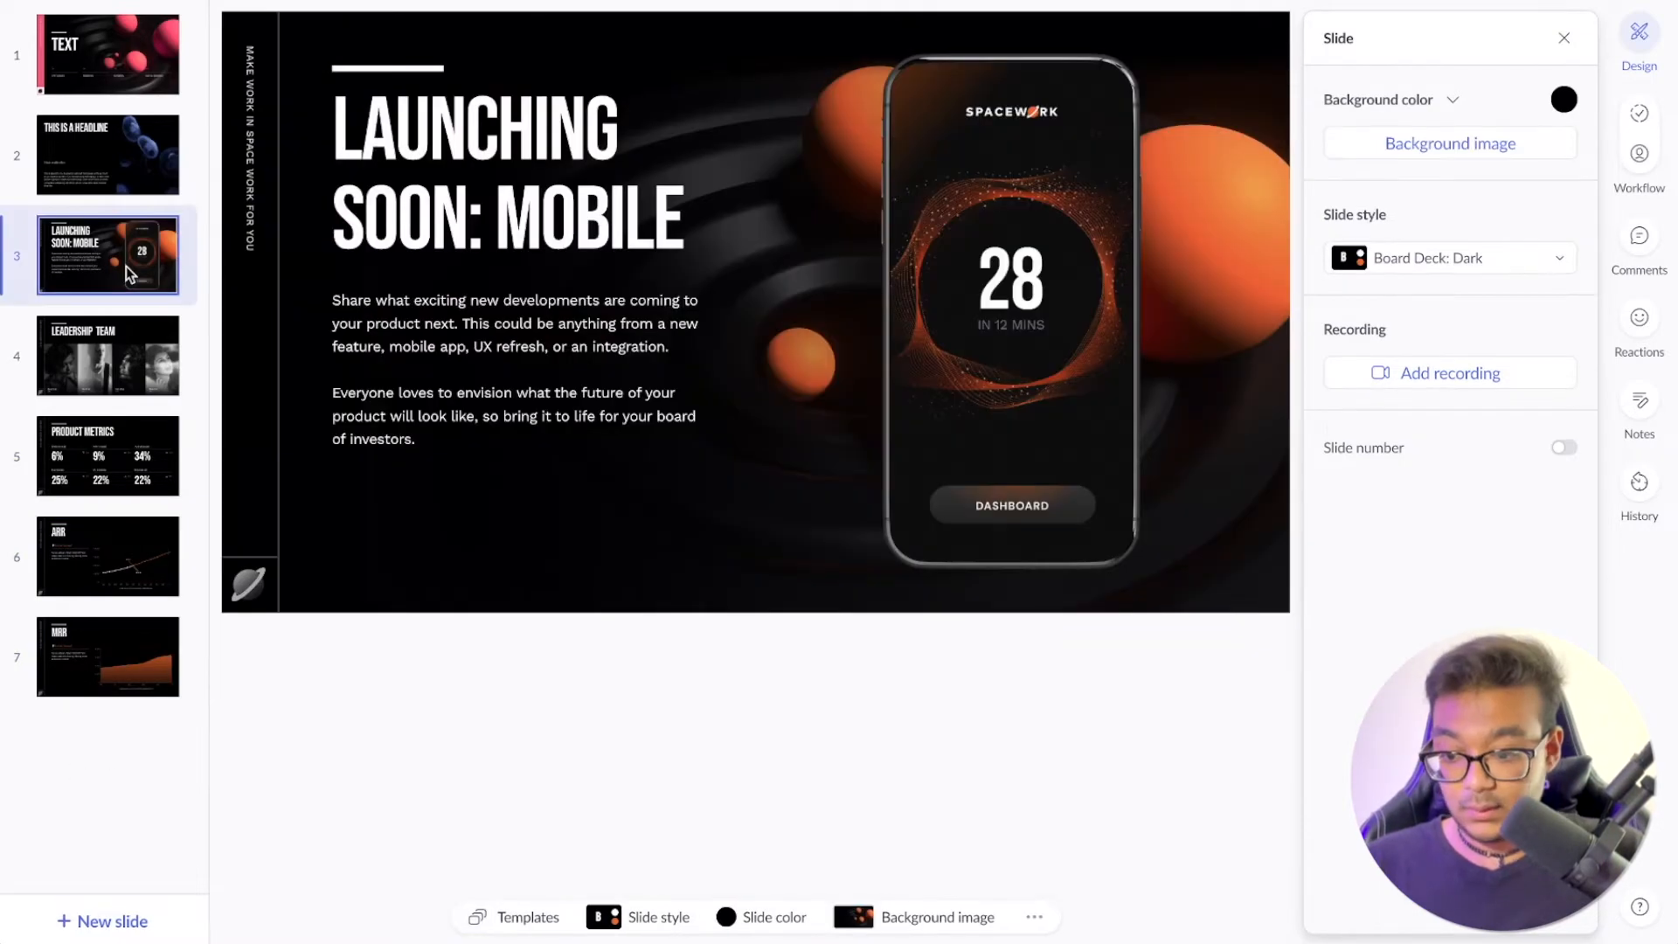
Add a slide with the Board Deck Q&A layout after the ARR slide, and turn it into an empty slide at the end of the deck
{"action": "key", "text": "Down"}
{"action": "key", "text": "Down"}
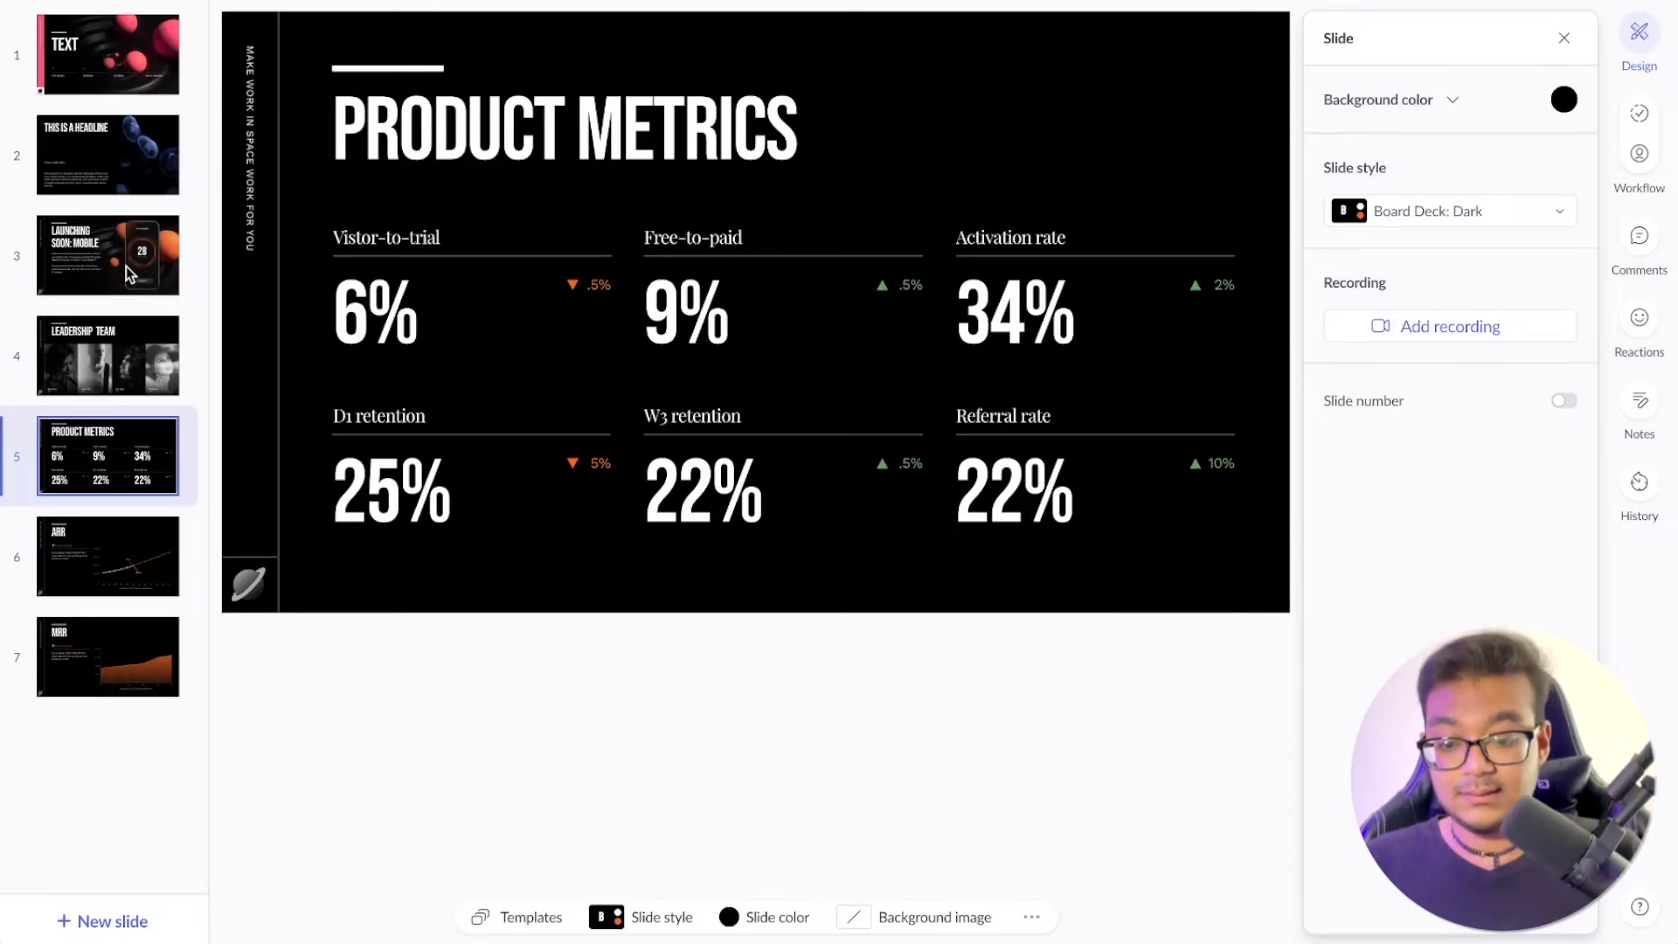
{"action": "left_click", "coordinate": [77, 570]}
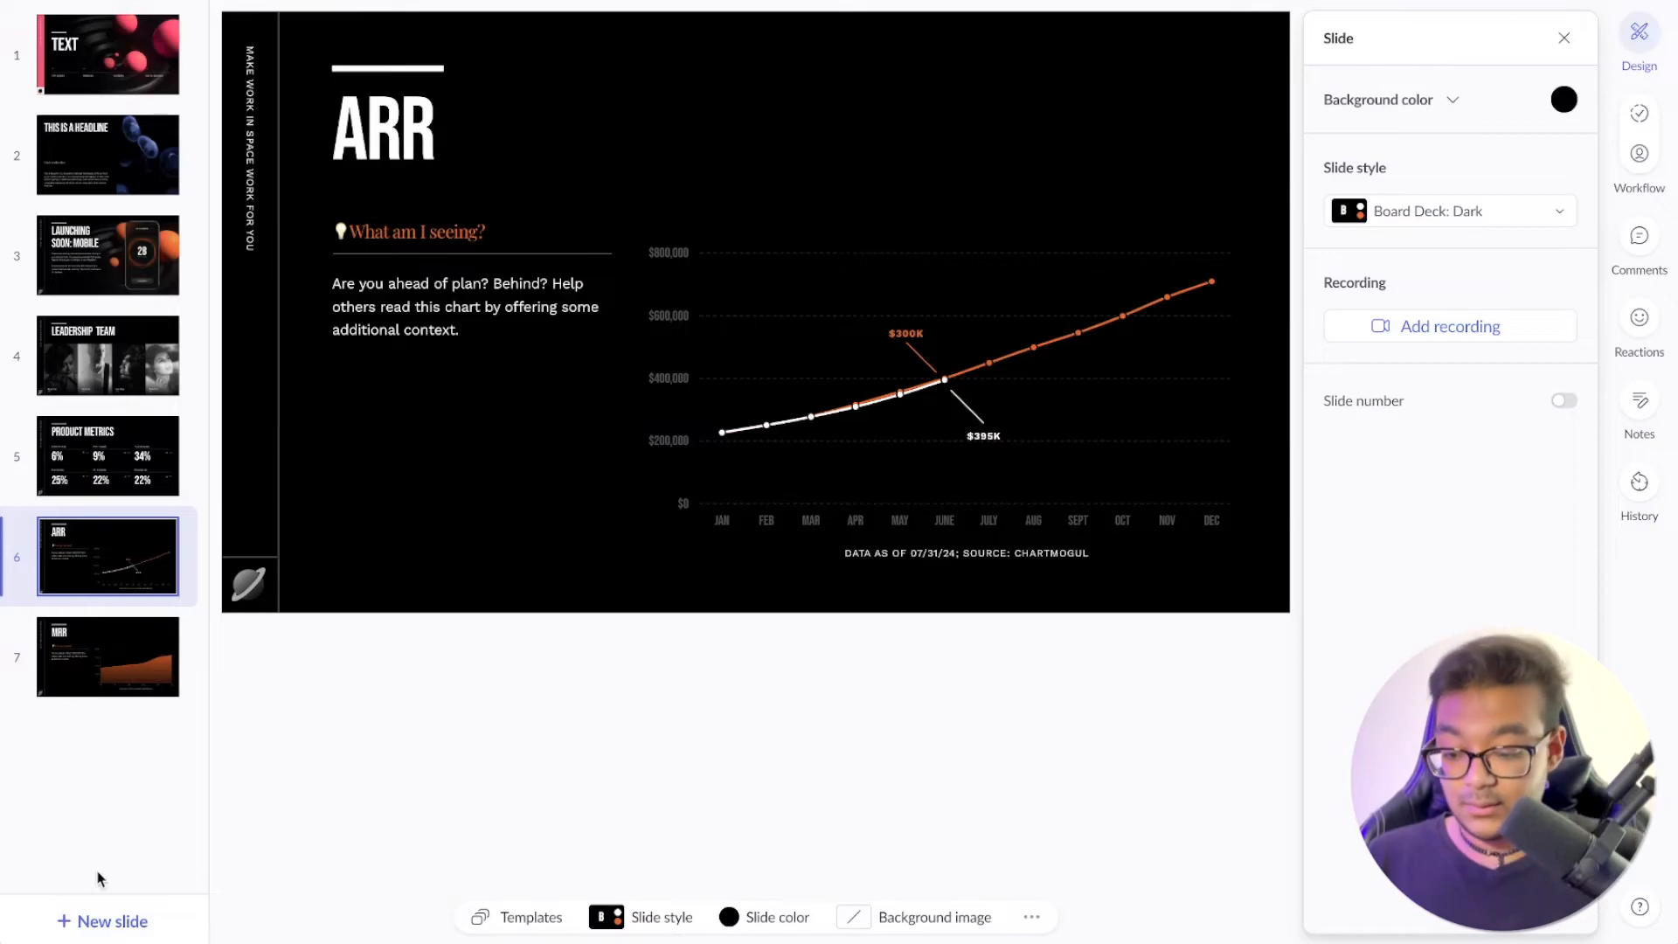
{"action": "left_click", "coordinate": [87, 918]}
{"action": "scroll", "coordinate": [779, 817], "scroll_direction": "right", "scroll_amount": 20}
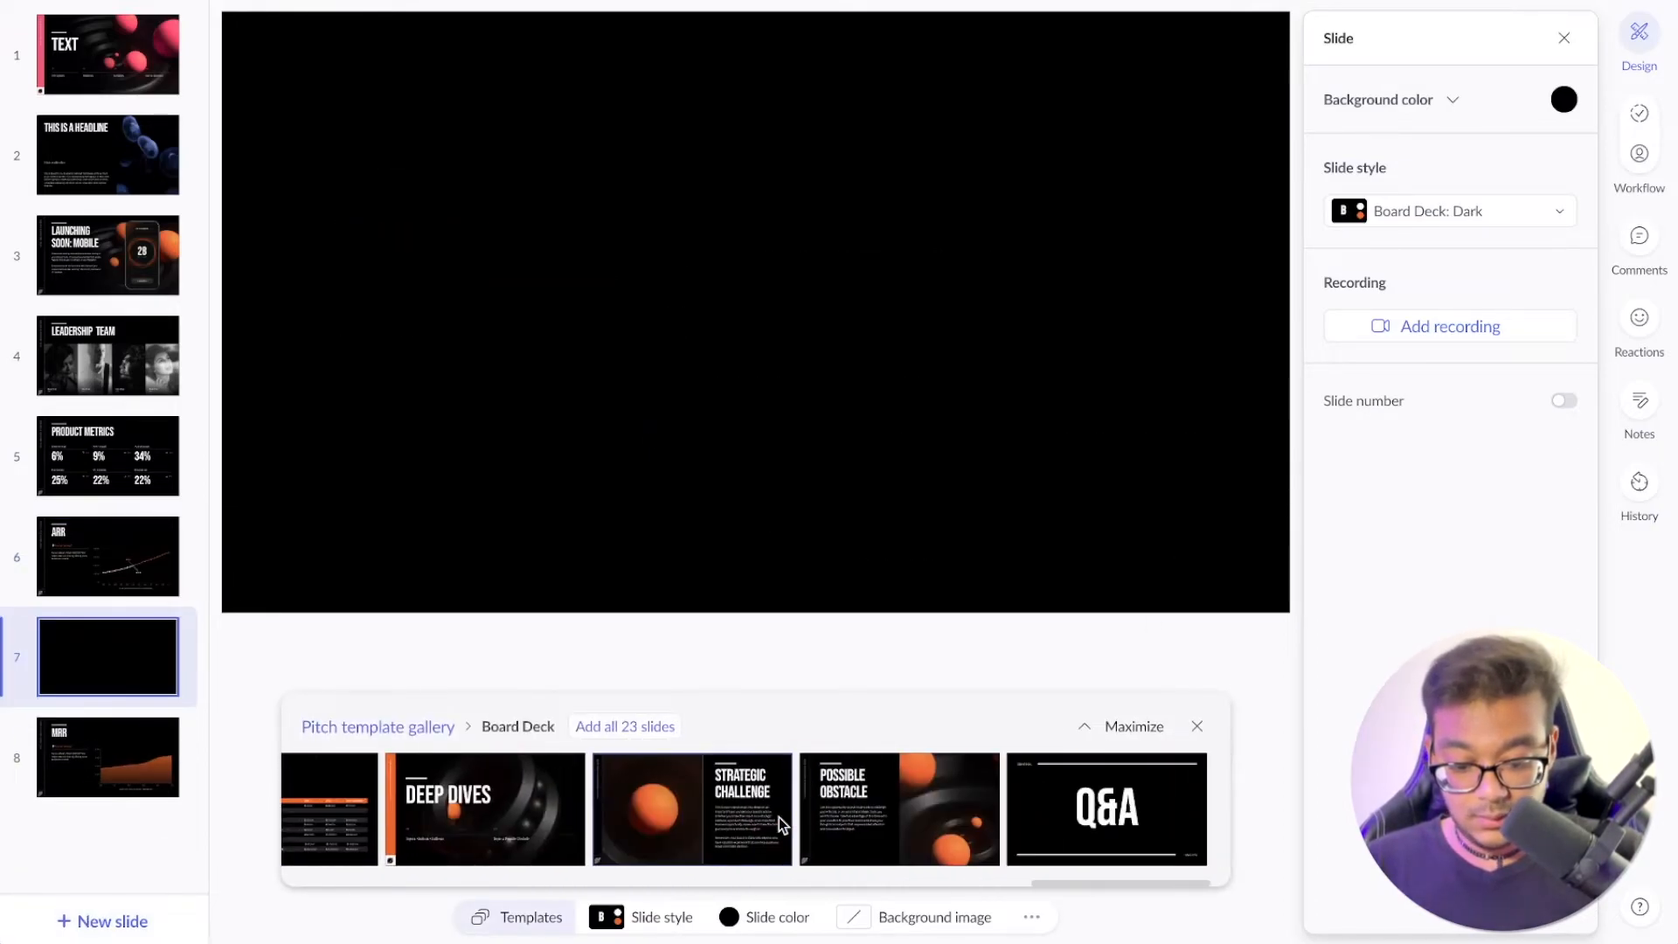
{"action": "scroll", "coordinate": [627, 827], "scroll_direction": "left", "scroll_amount": 20}
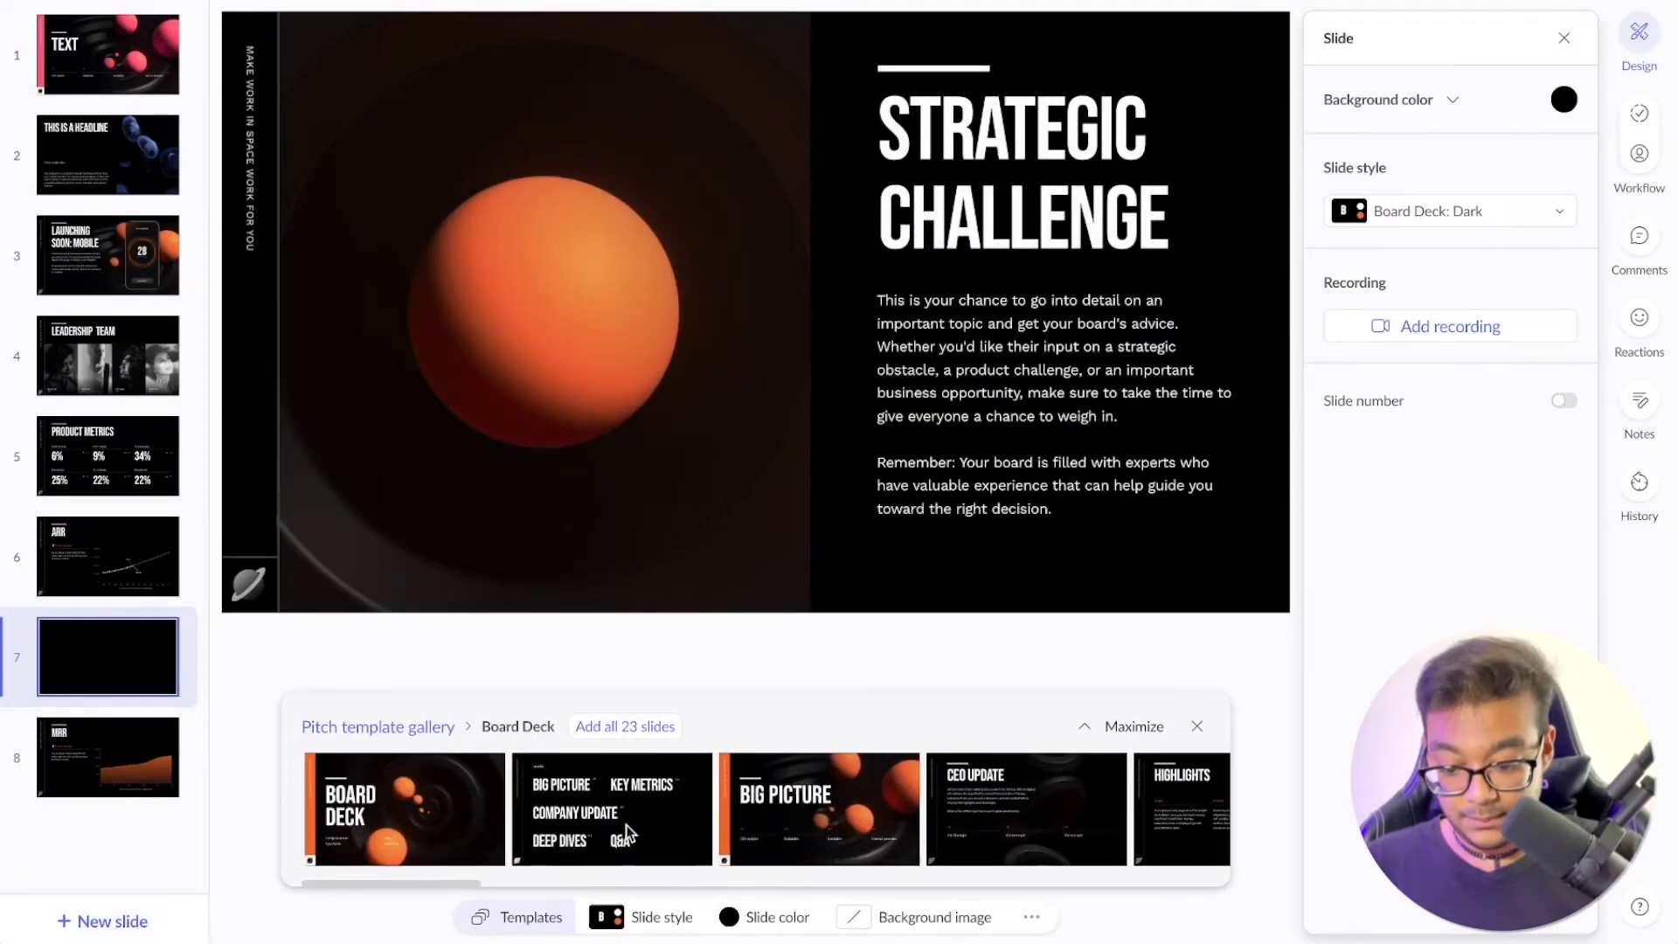
{"action": "scroll", "coordinate": [627, 831], "scroll_direction": "right", "scroll_amount": 20}
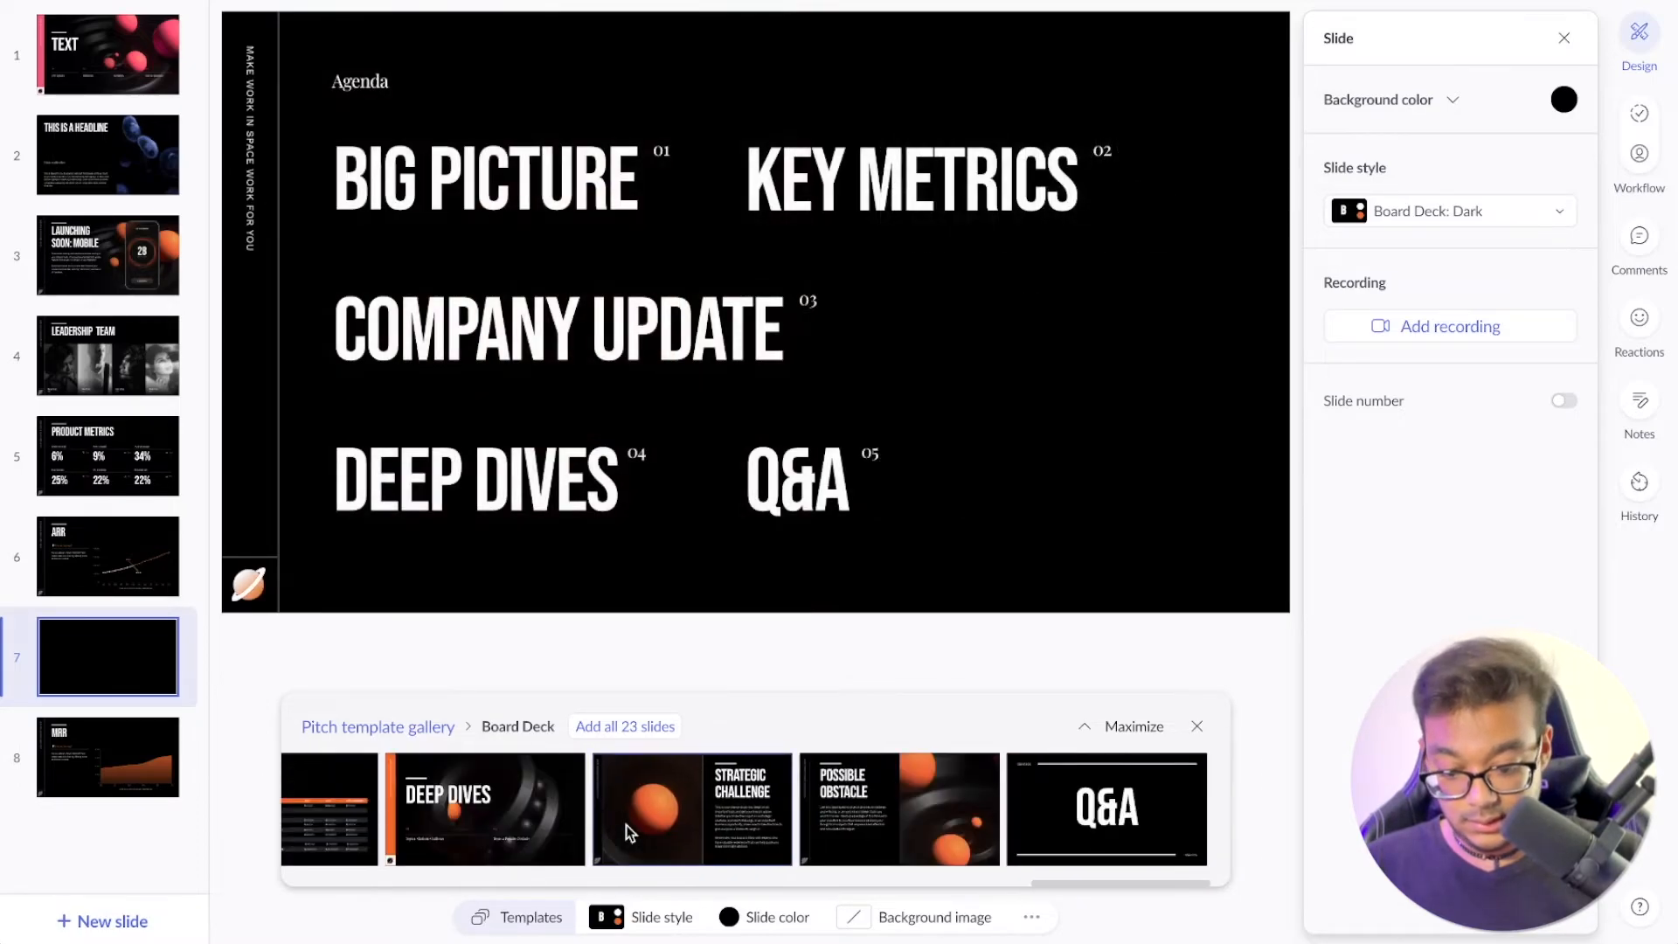
{"action": "left_click", "coordinate": [1136, 794]}
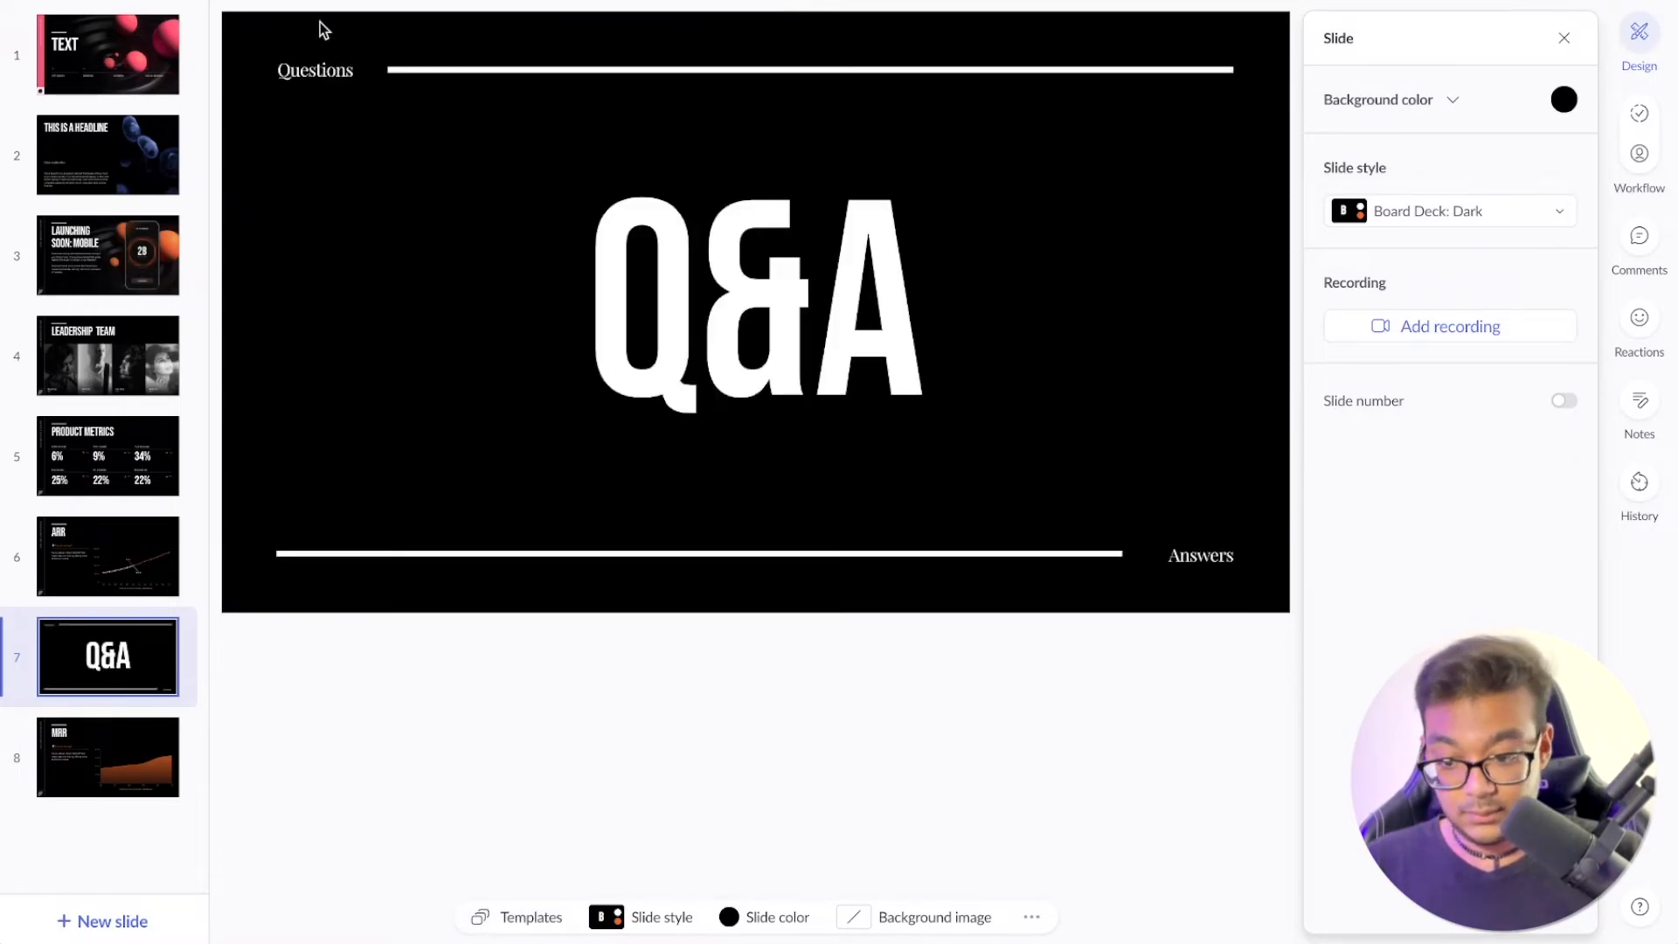
{"action": "left_click_drag", "start_coordinate": [248, 30], "coordinate": [1218, 542]}
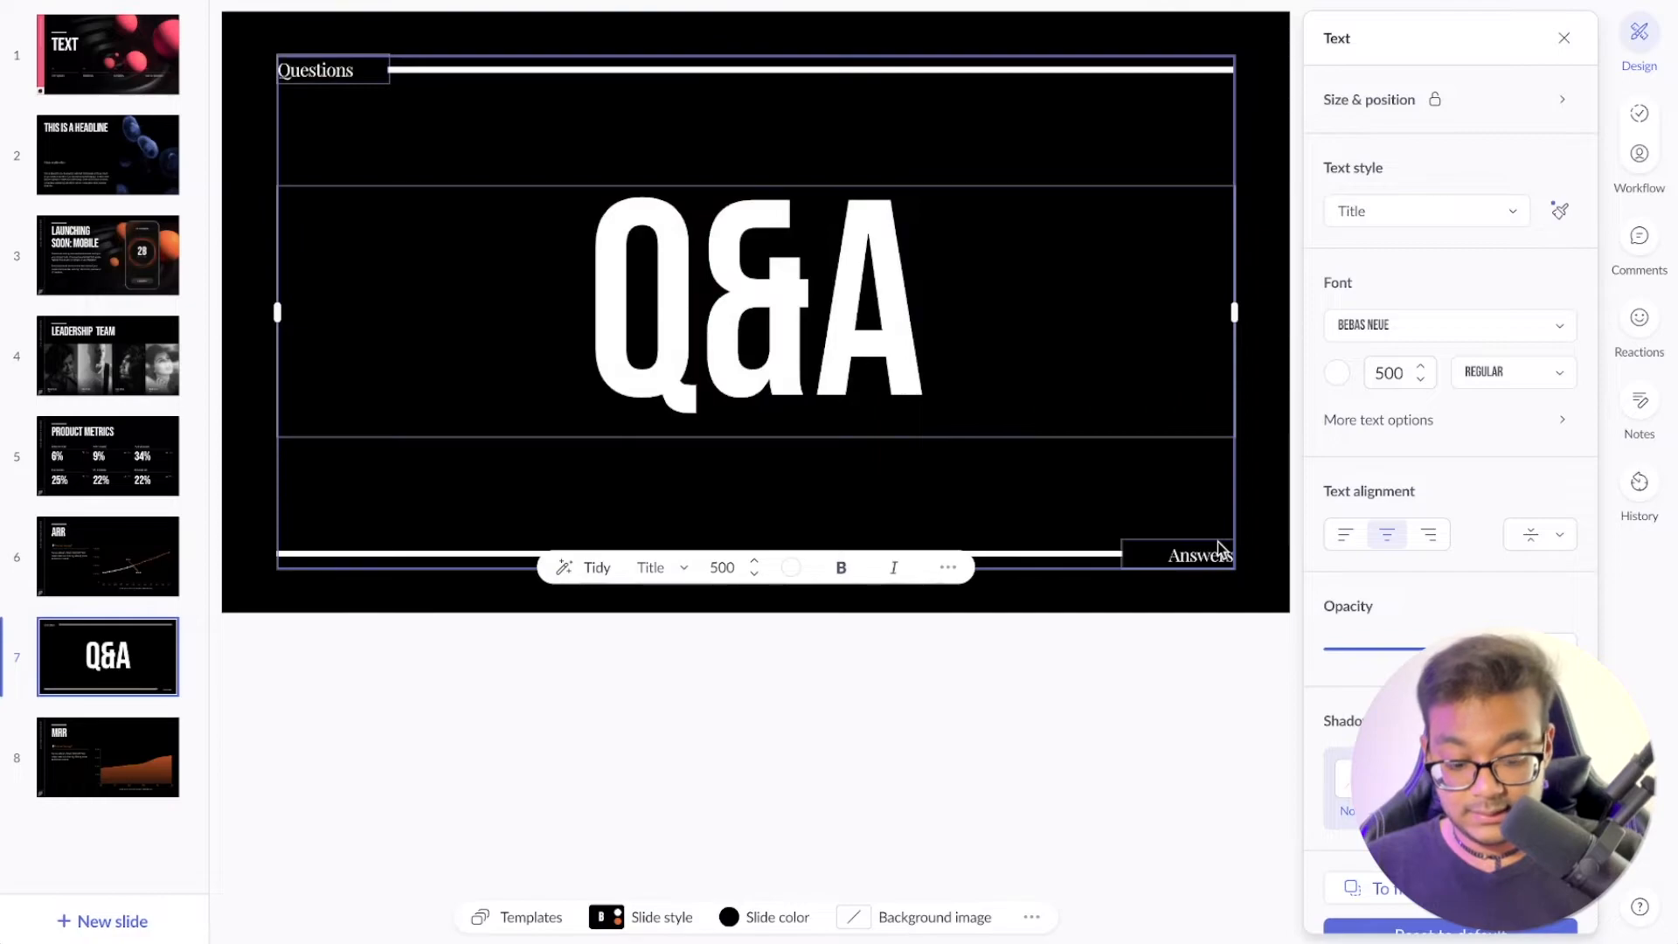
{"action": "key", "text": "Delete"}
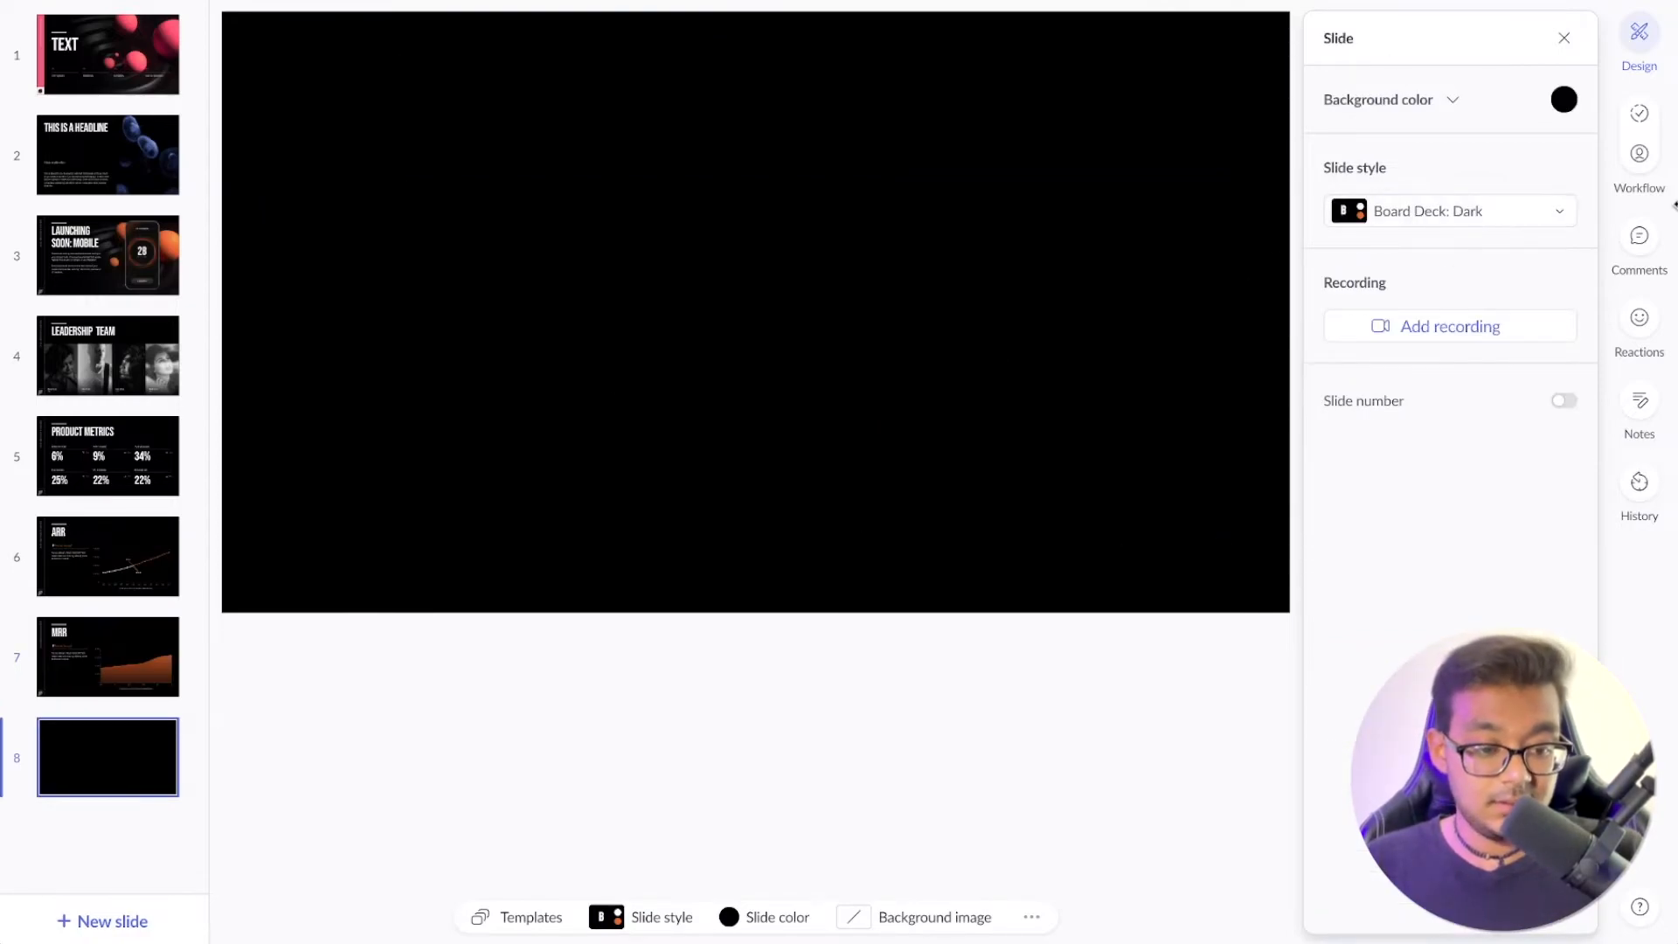
Insert the Unsplash photo of the orange cat lying down, found with "cat", enlarge it and place it along the empty slide's left side
{"action": "left_click", "coordinate": [697, 1]}
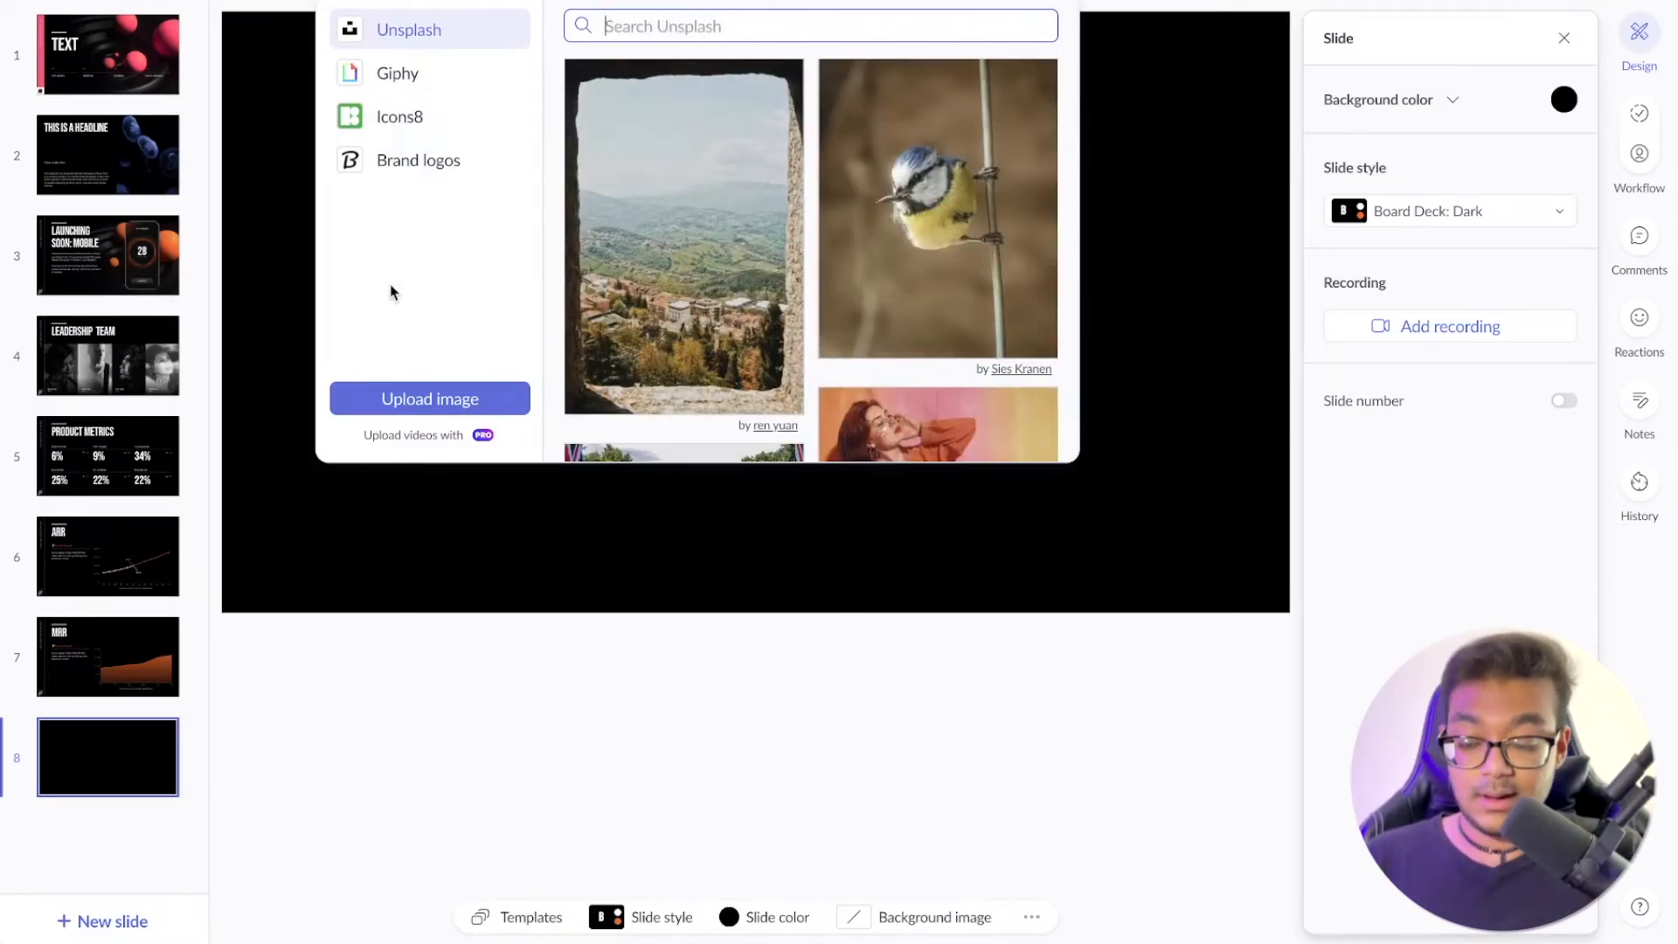
{"action": "type", "text": "cat"}
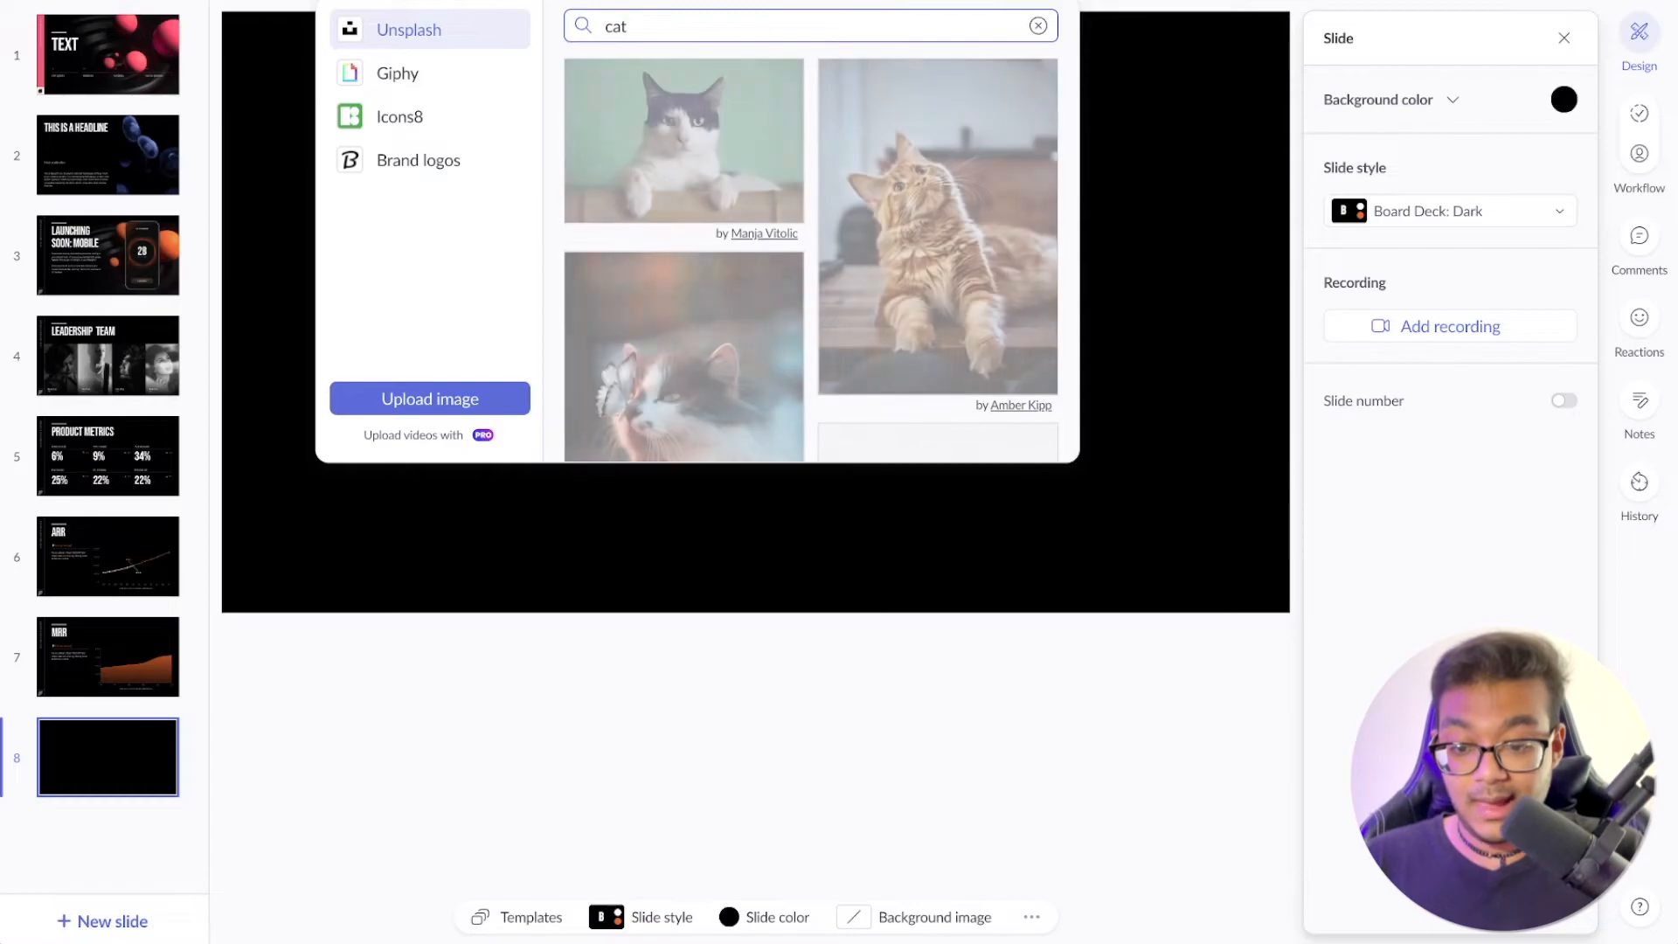
{"action": "left_click_drag", "start_coordinate": [888, 217], "coordinate": [553, 254]}
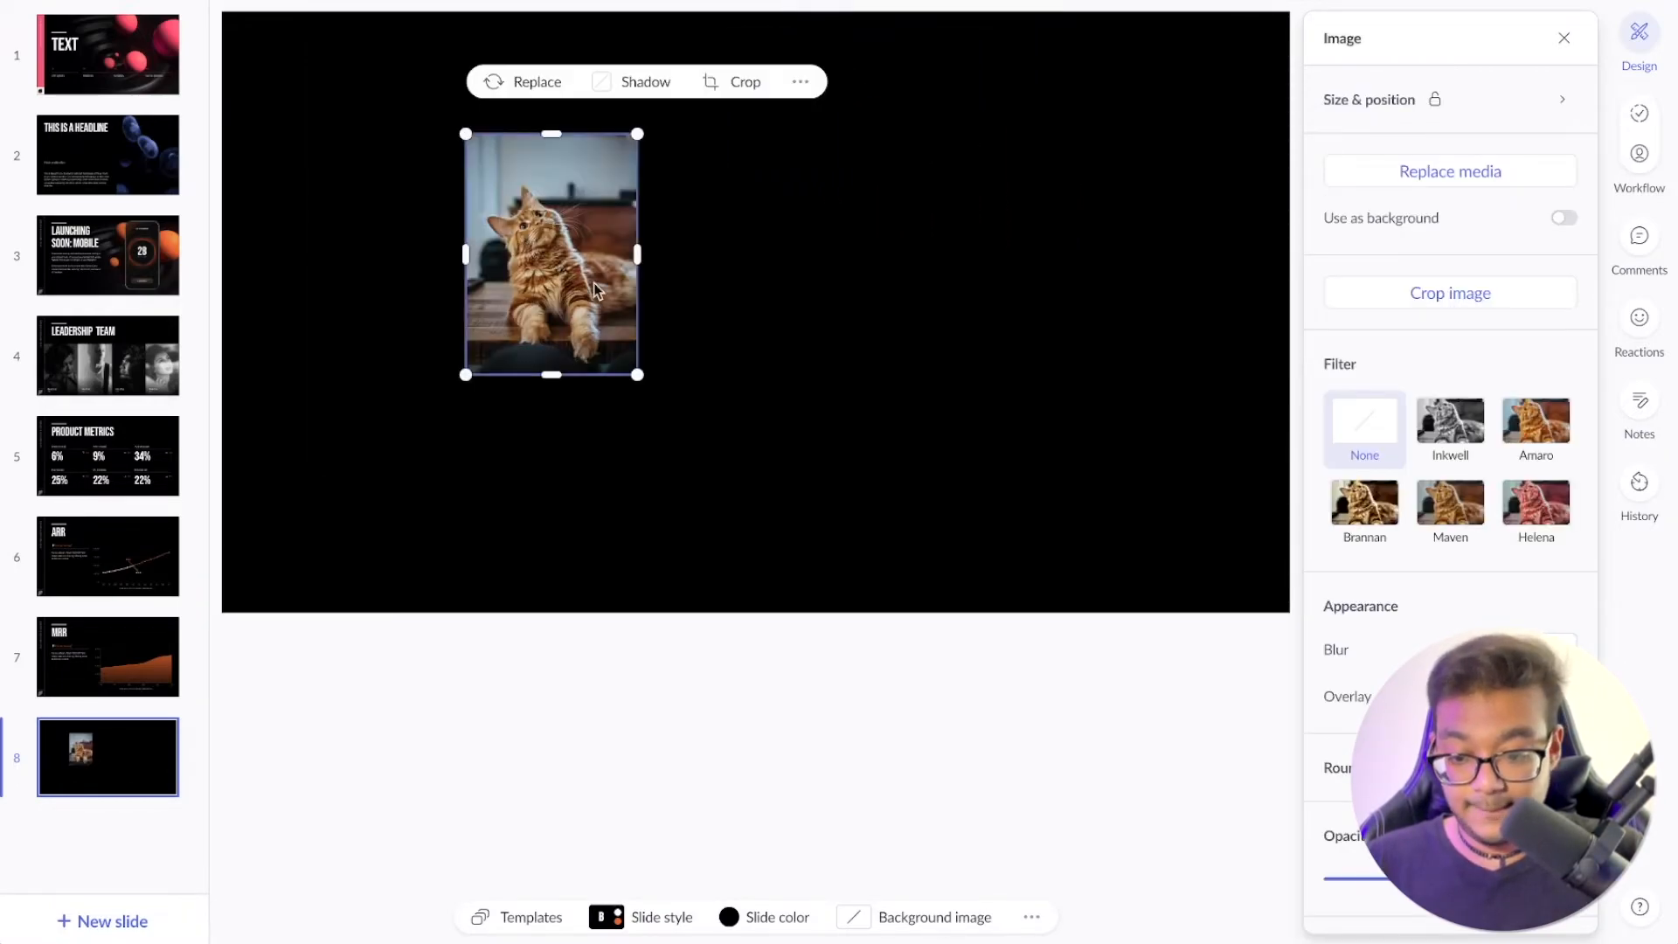
{"action": "left_click_drag", "start_coordinate": [641, 373], "coordinate": [779, 573]}
{"action": "left_click_drag", "start_coordinate": [720, 437], "coordinate": [526, 378]}
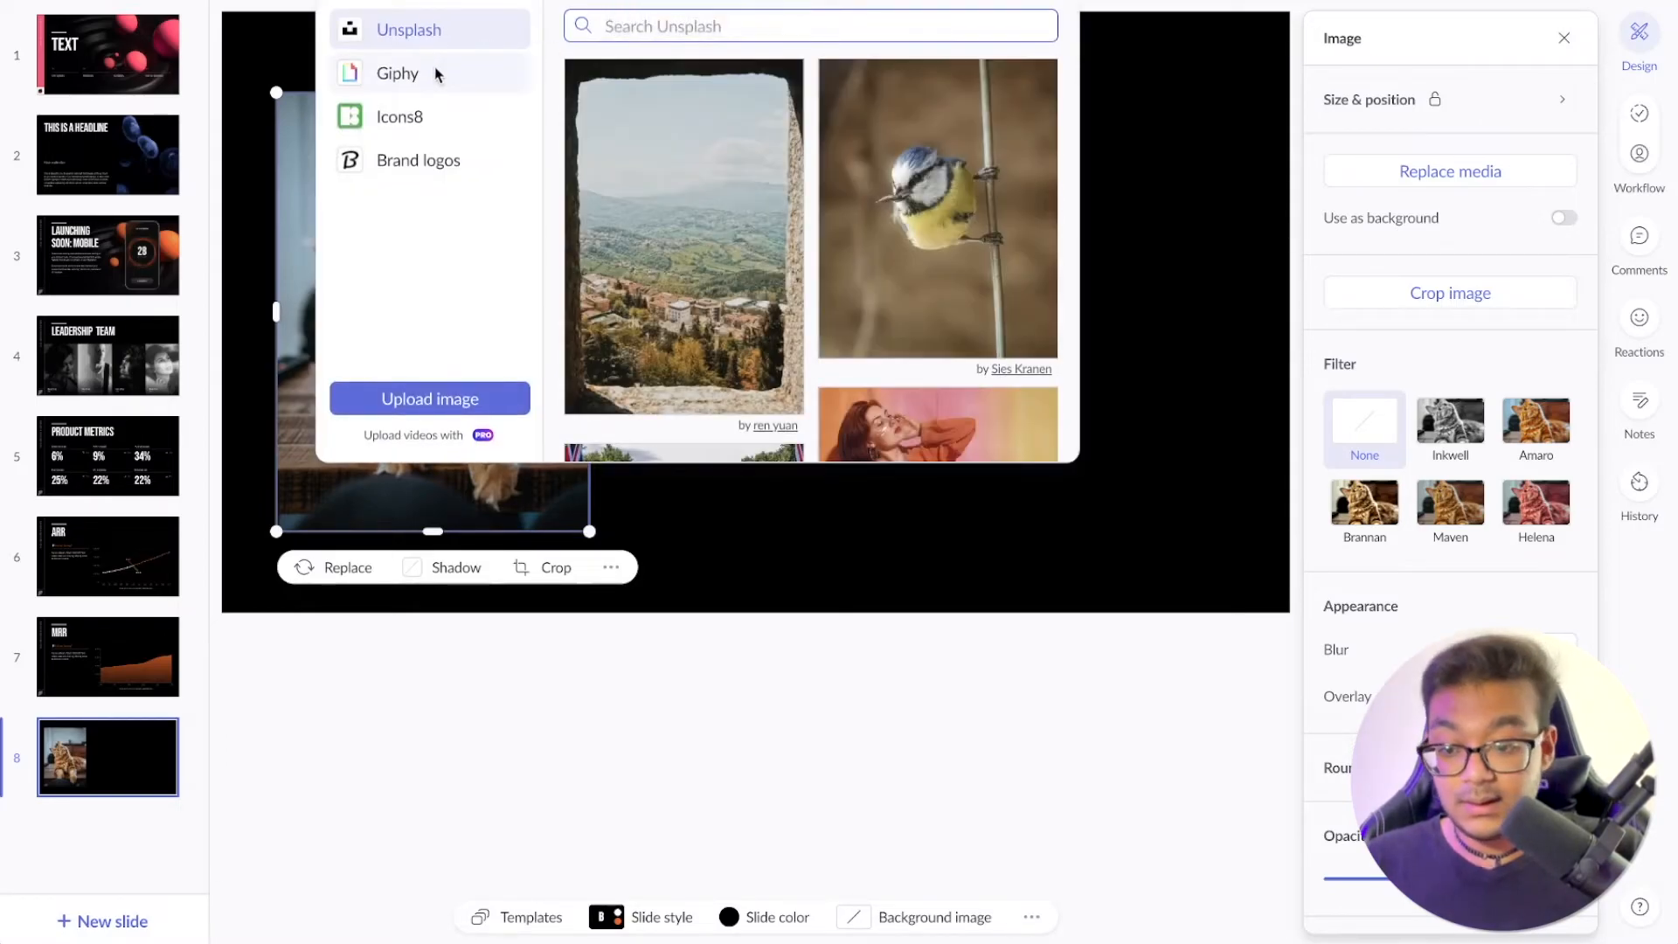
Look through the Giphy, Icons8 and Brand logos media sources and examine the available Icons8 icon styles
{"action": "left_click", "coordinate": [432, 70]}
{"action": "left_click", "coordinate": [438, 123]}
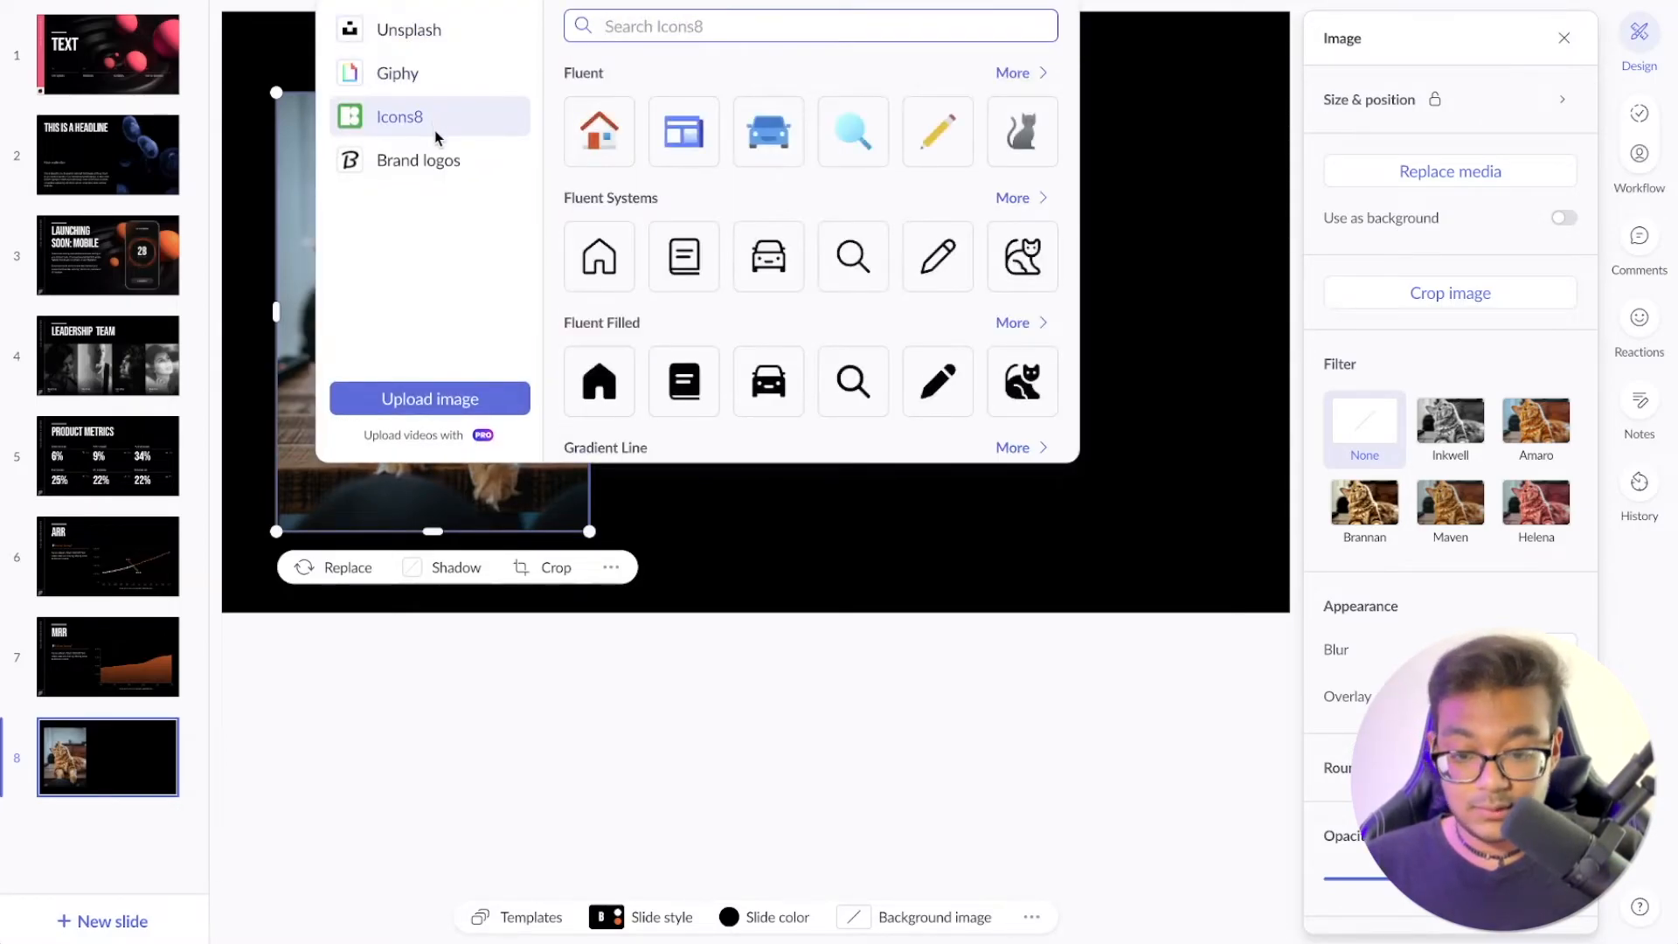
{"action": "left_click", "coordinate": [438, 161]}
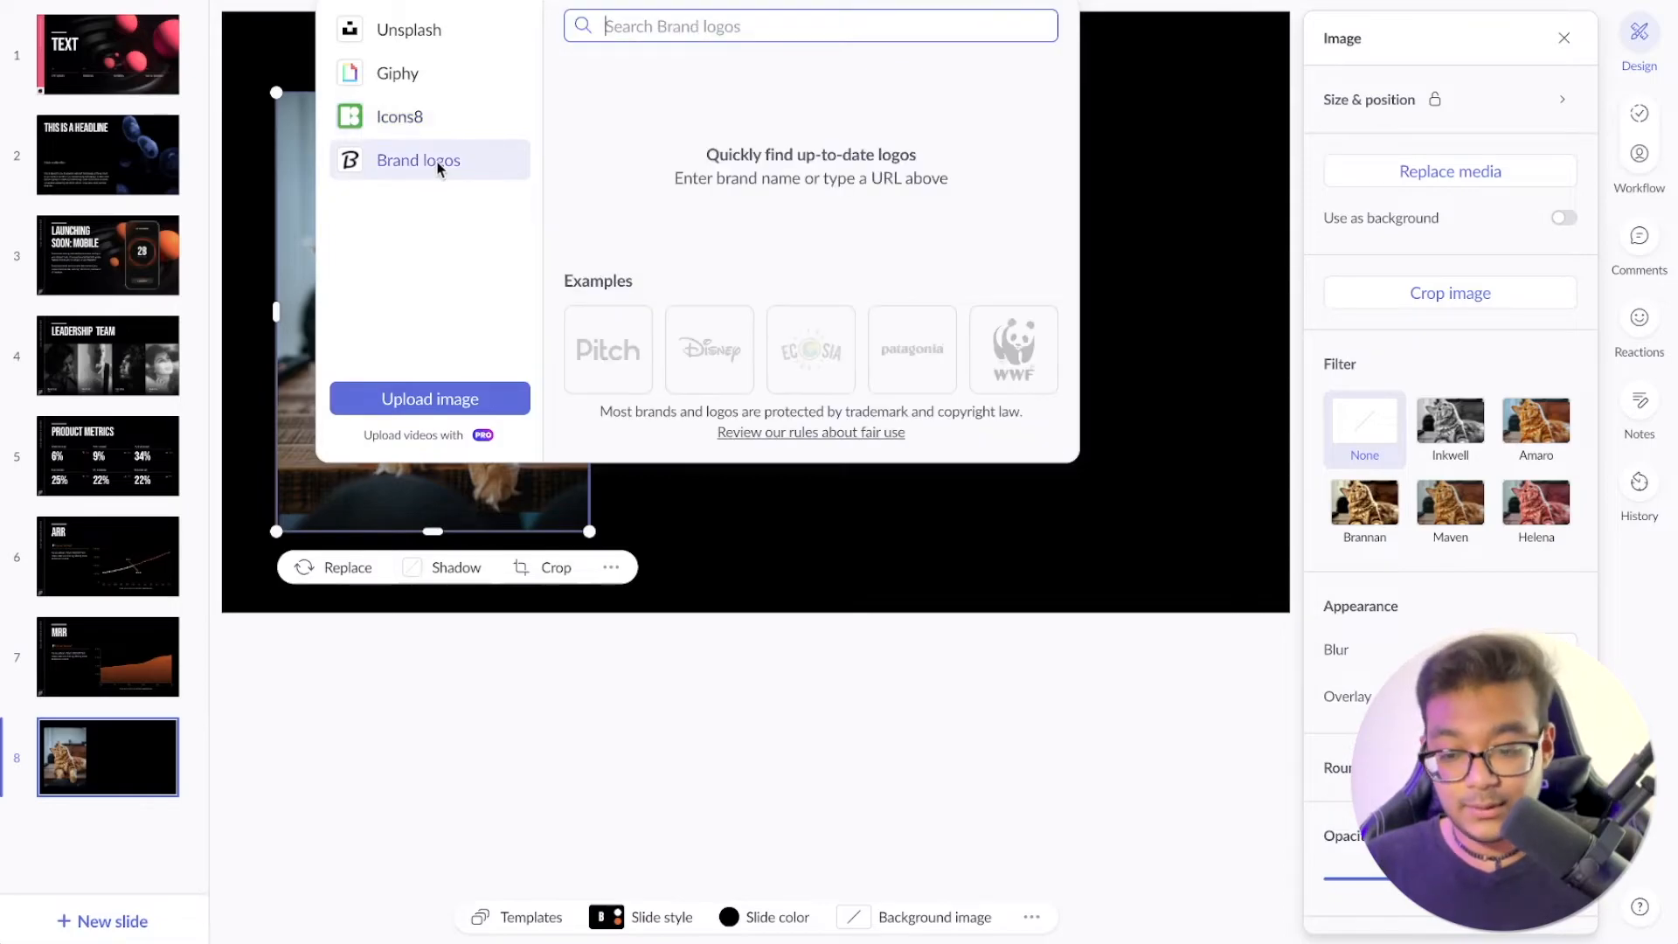
{"action": "left_click", "coordinate": [426, 132]}
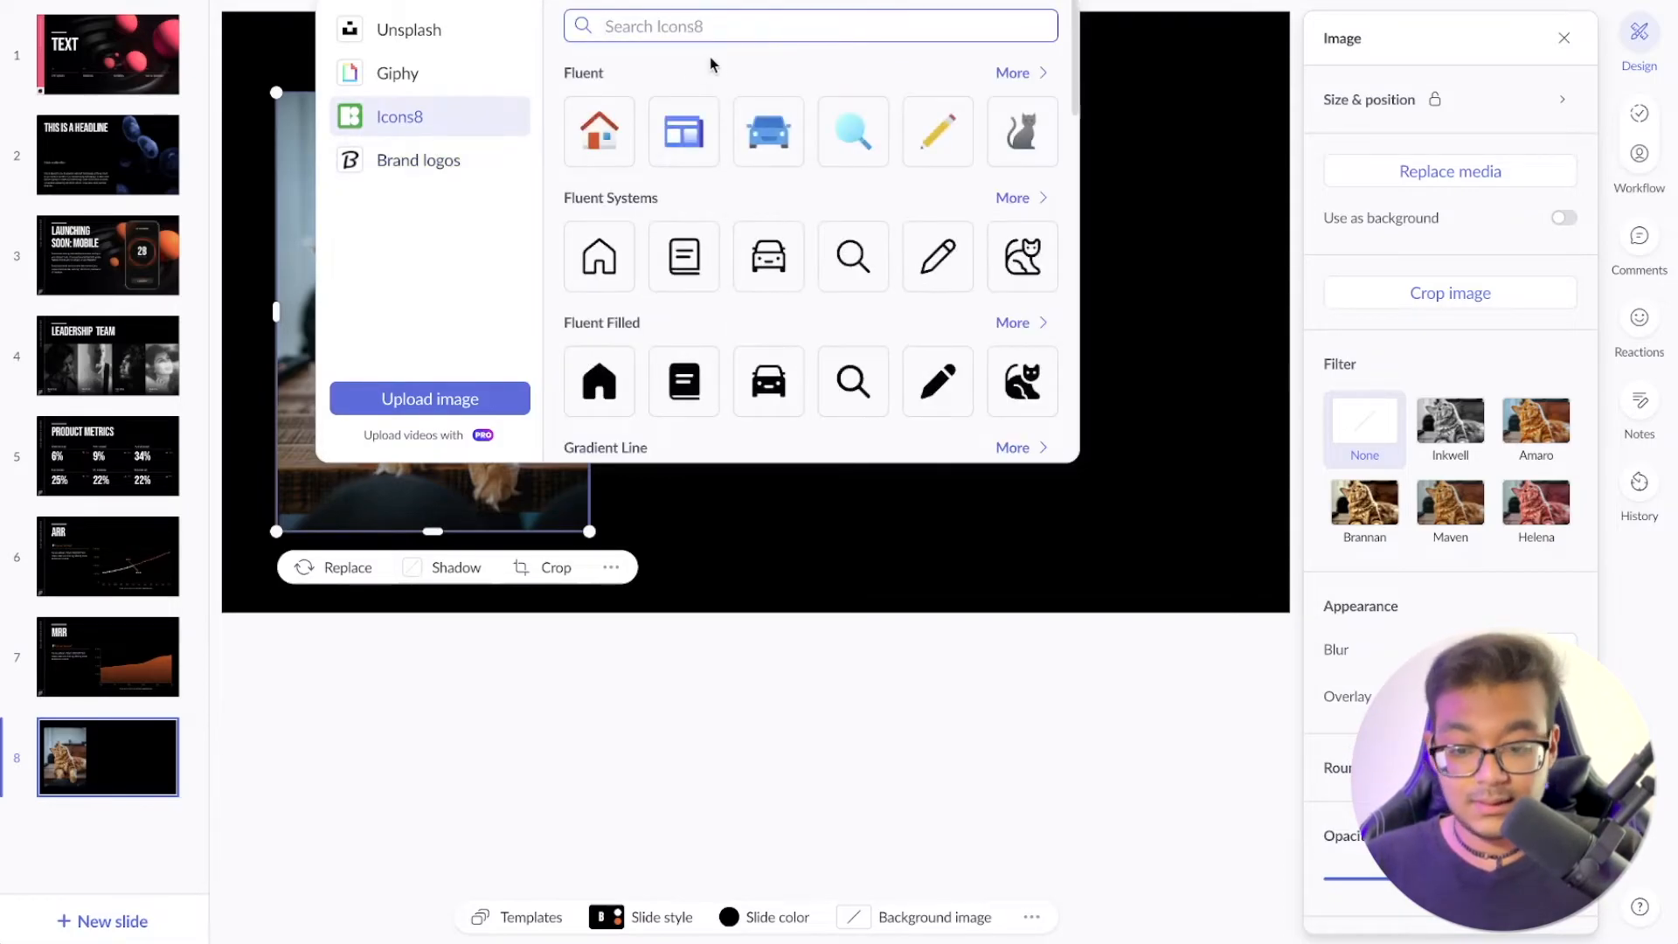
{"action": "scroll", "coordinate": [809, 113], "scroll_direction": "down", "scroll_amount": 5}
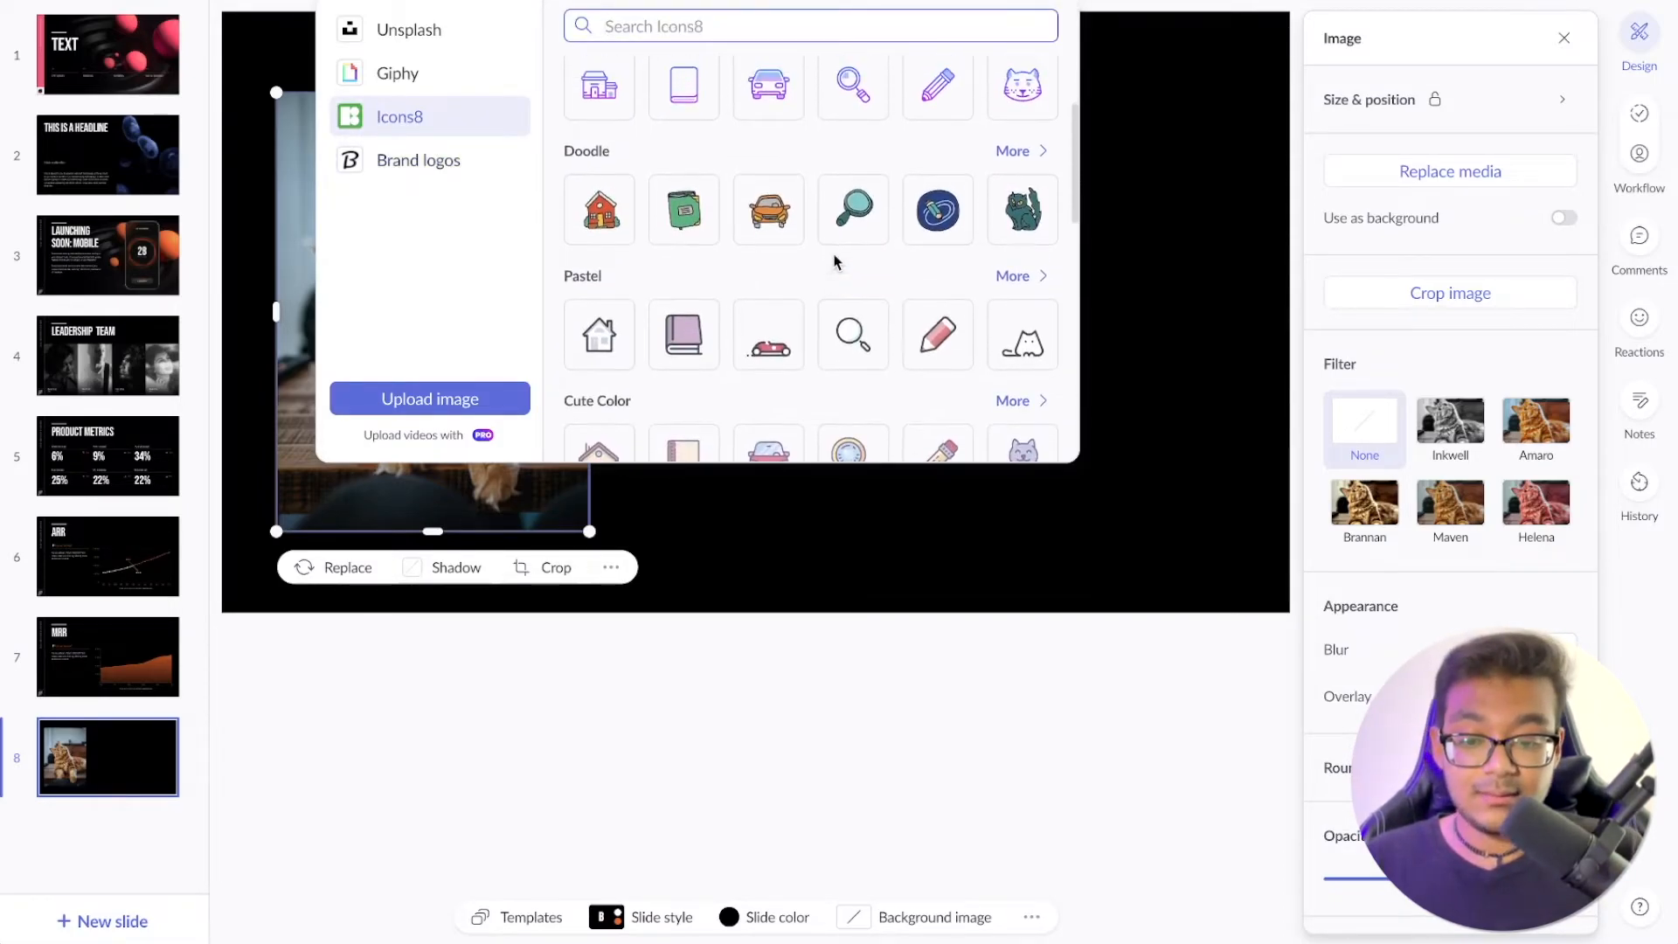
{"action": "scroll", "coordinate": [835, 261], "scroll_direction": "down", "scroll_amount": 5}
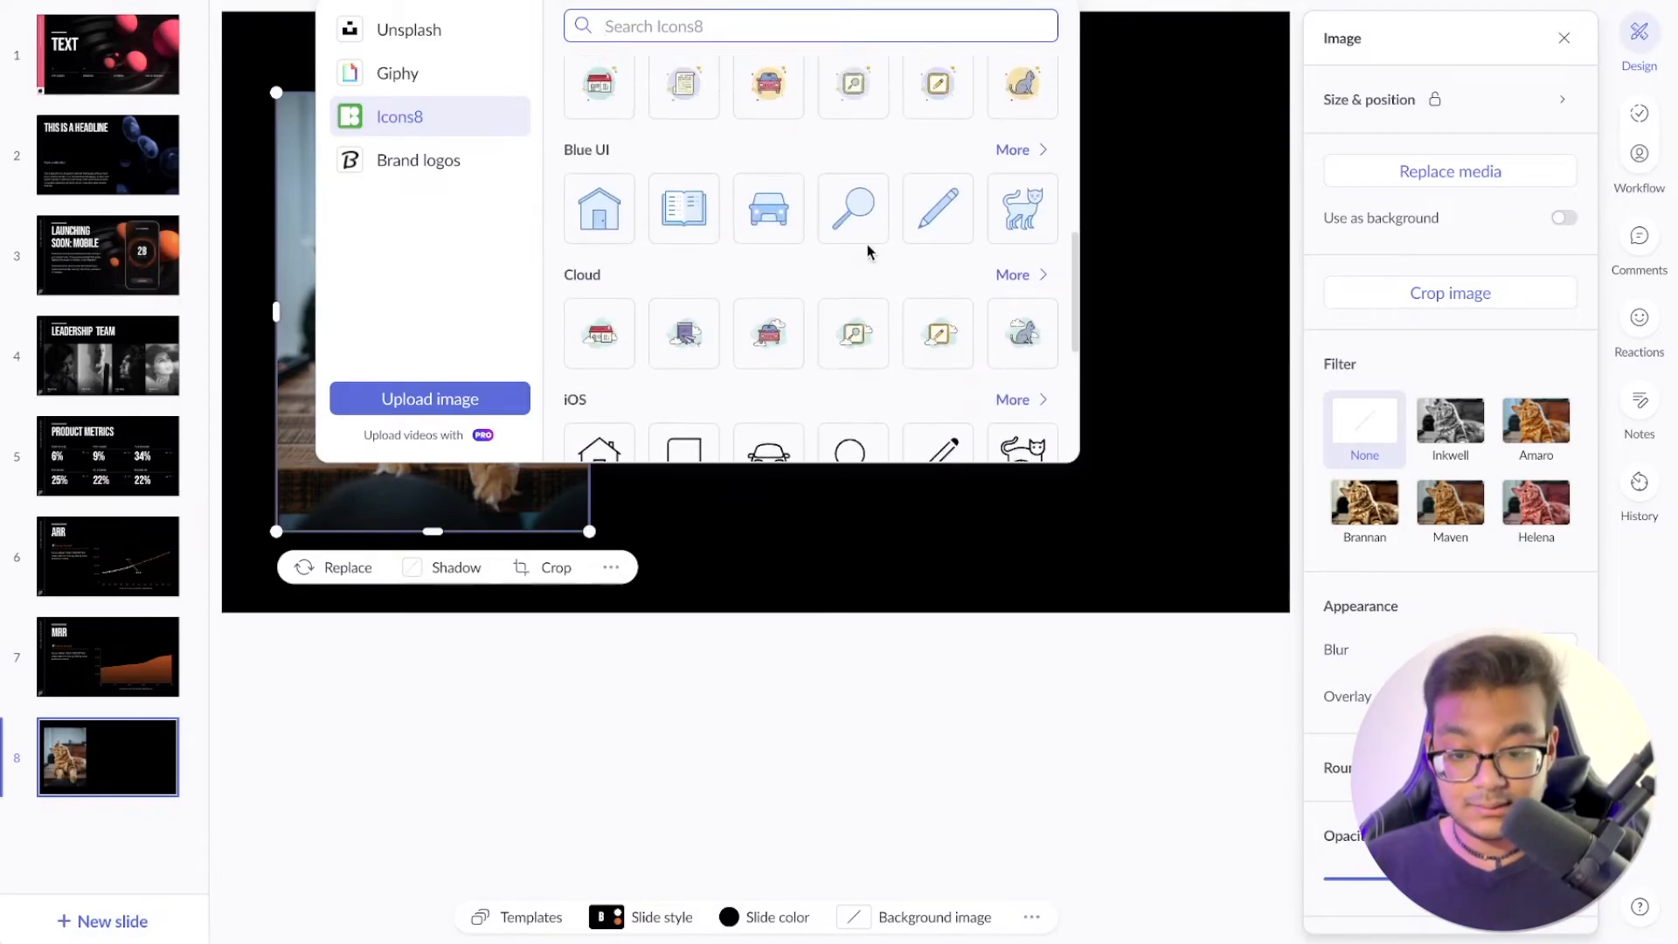
{"action": "scroll", "coordinate": [894, 244], "scroll_direction": "down", "scroll_amount": 5}
{"action": "scroll", "coordinate": [894, 244], "scroll_direction": "up", "scroll_amount": 15}
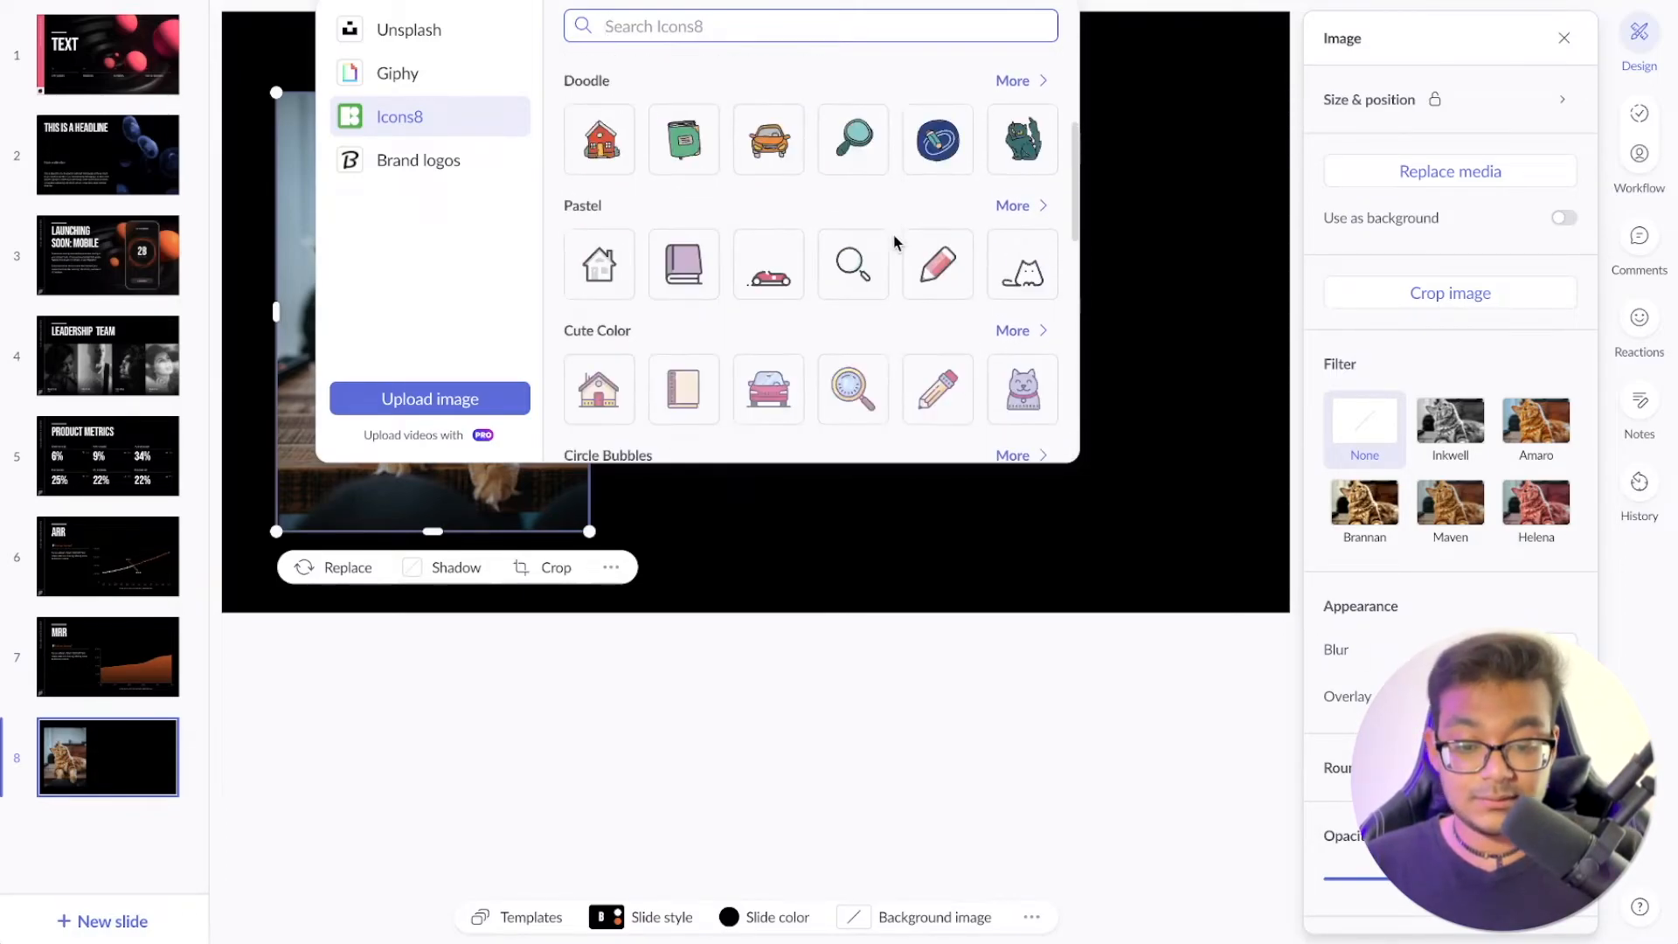
{"action": "scroll", "coordinate": [894, 244], "scroll_direction": "down", "scroll_amount": 2}
Insert the headphones icon from the Icons8 Gradient Line style, enlarge it and place it to the right of the cat photo
{"action": "left_click", "coordinate": [1020, 259]}
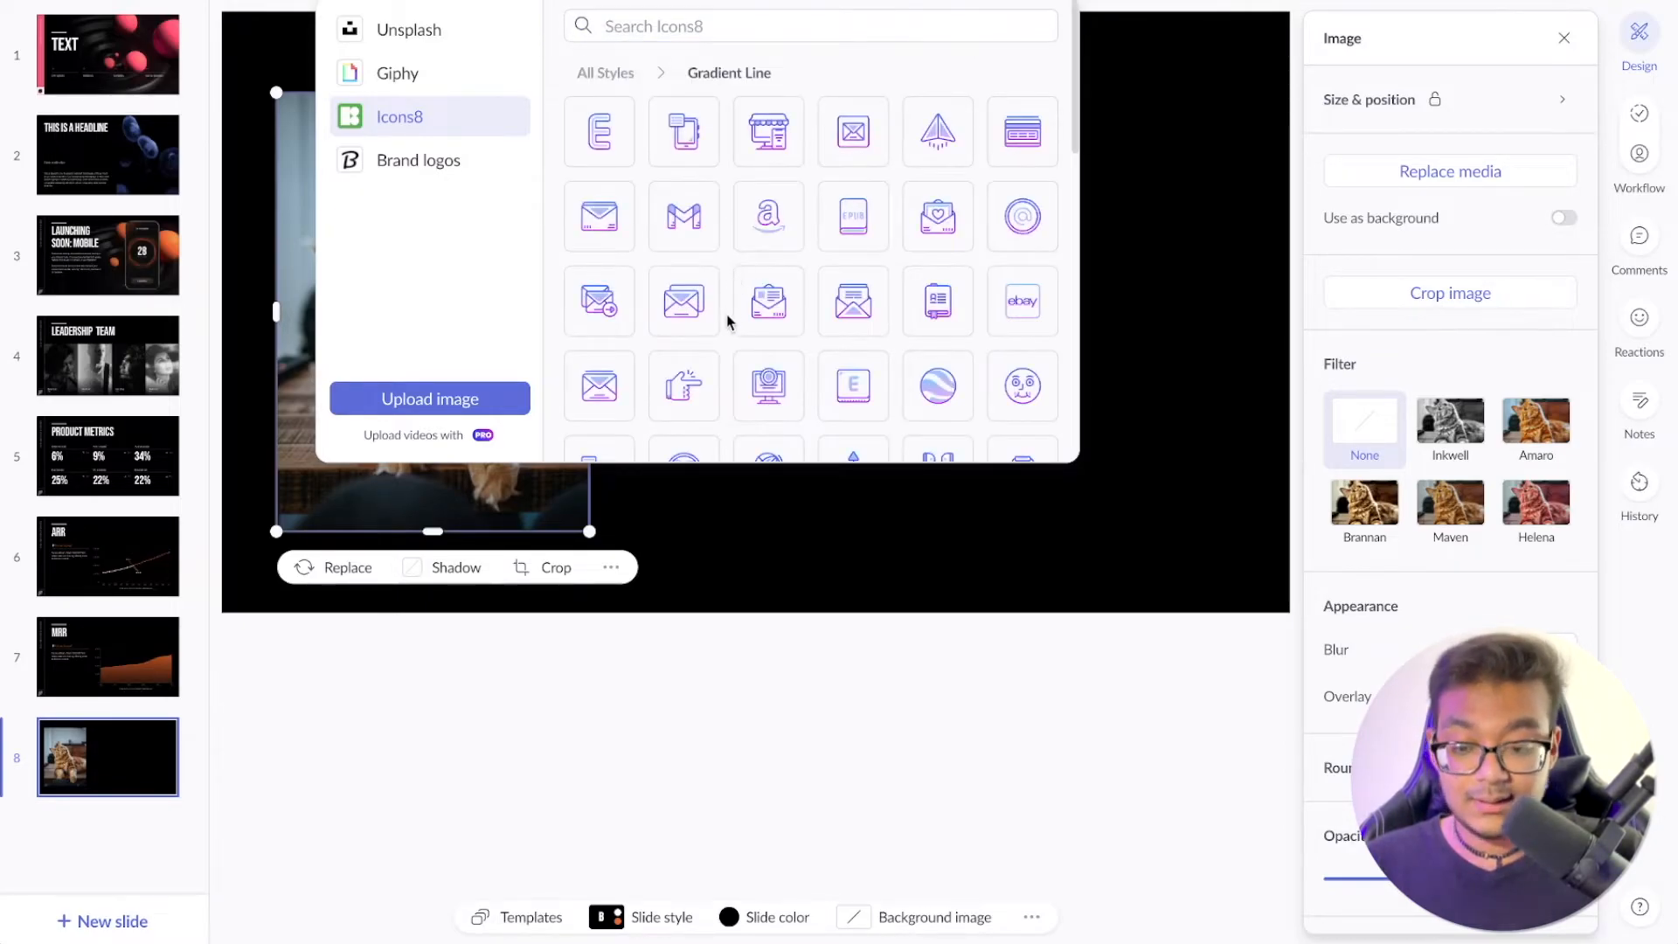
{"action": "scroll", "coordinate": [727, 322], "scroll_direction": "down", "scroll_amount": 1}
{"action": "scroll", "coordinate": [846, 225], "scroll_direction": "down", "scroll_amount": 4}
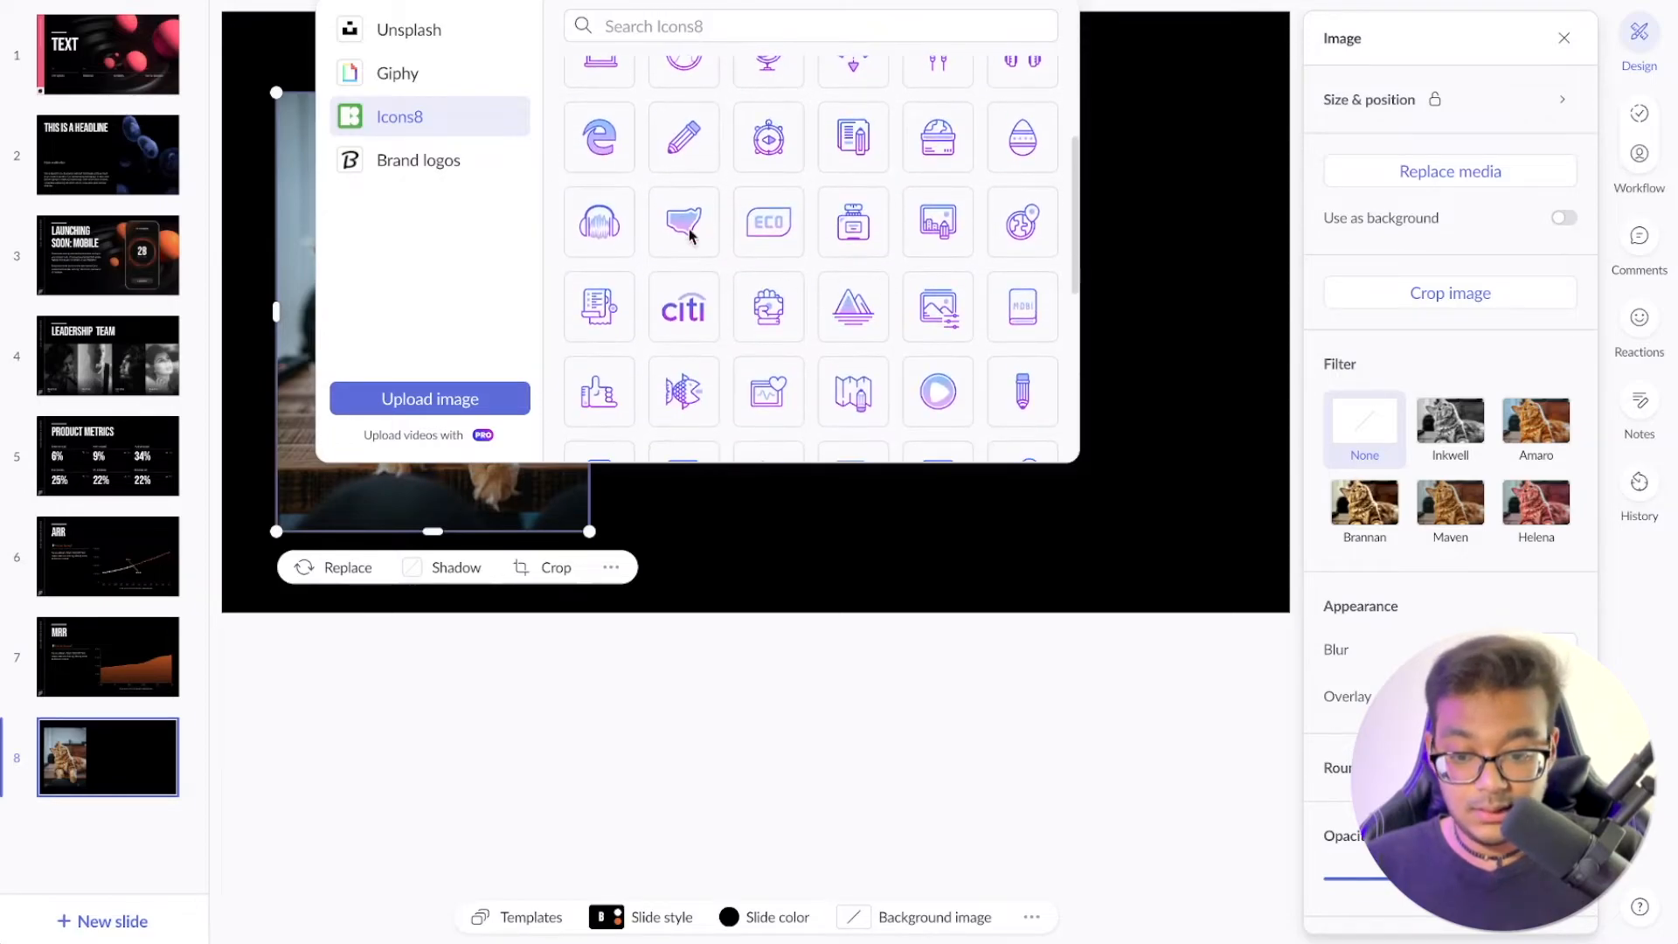
{"action": "scroll", "coordinate": [684, 159], "scroll_direction": "down", "scroll_amount": 1}
{"action": "left_click", "coordinate": [601, 178]}
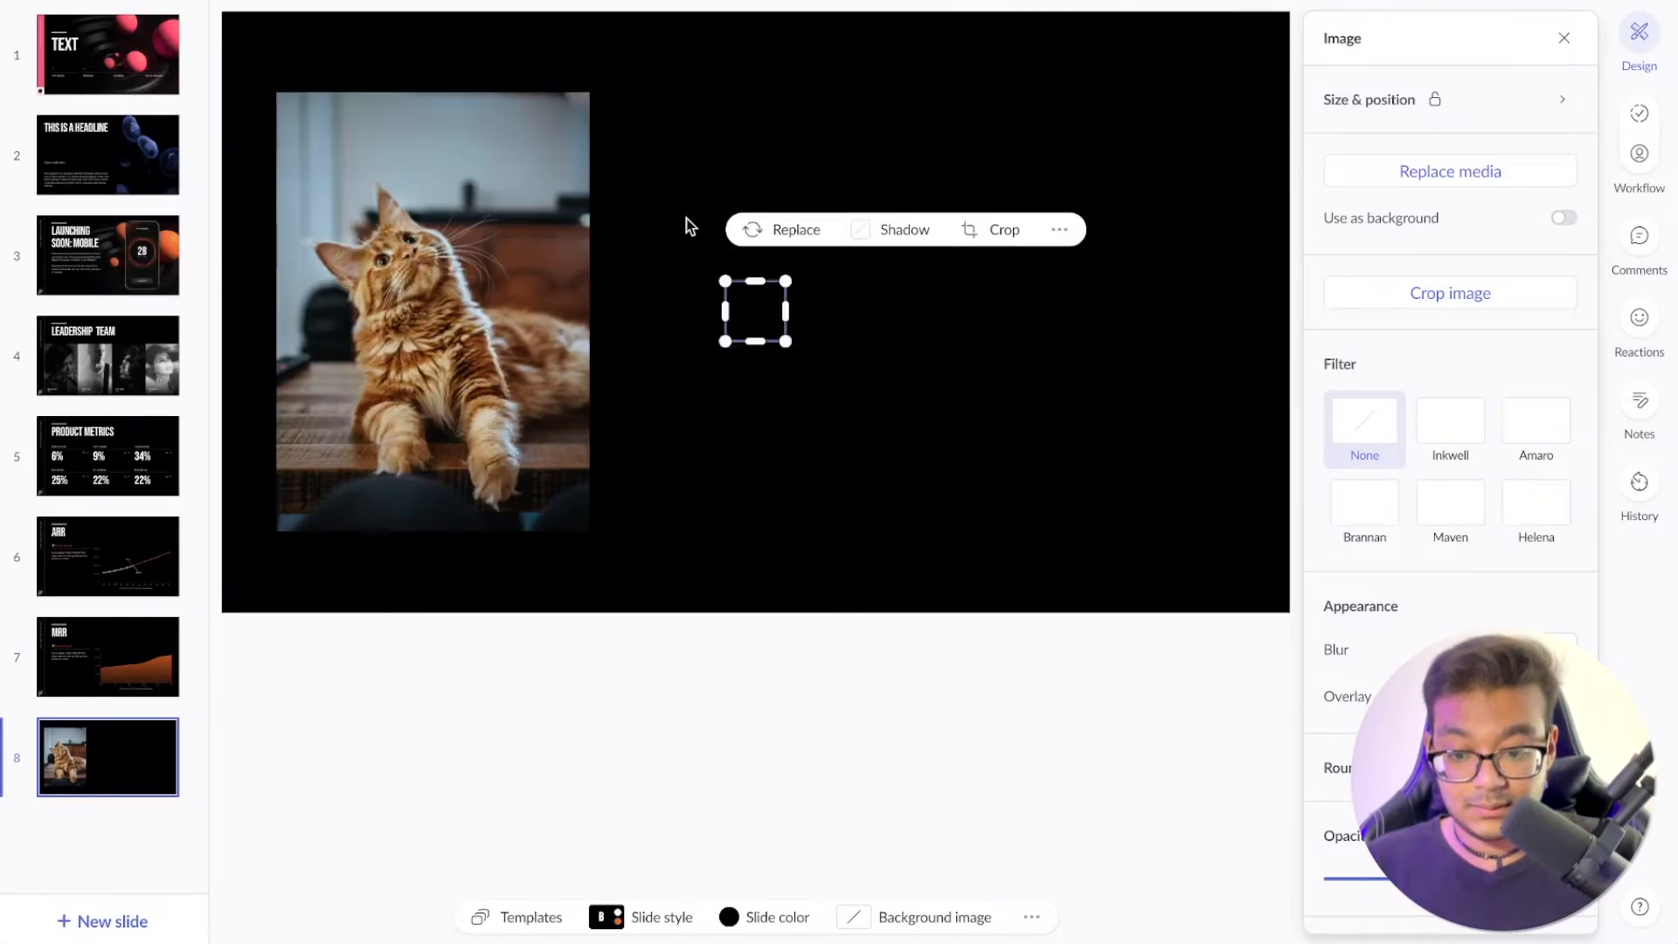
{"action": "left_click_drag", "start_coordinate": [784, 339], "coordinate": [993, 526]}
{"action": "left_click_drag", "start_coordinate": [897, 467], "coordinate": [833, 260]}
Show the Brand logos media source, then switch to the browser and open shaderobotics.com
{"action": "left_click", "coordinate": [697, 1]}
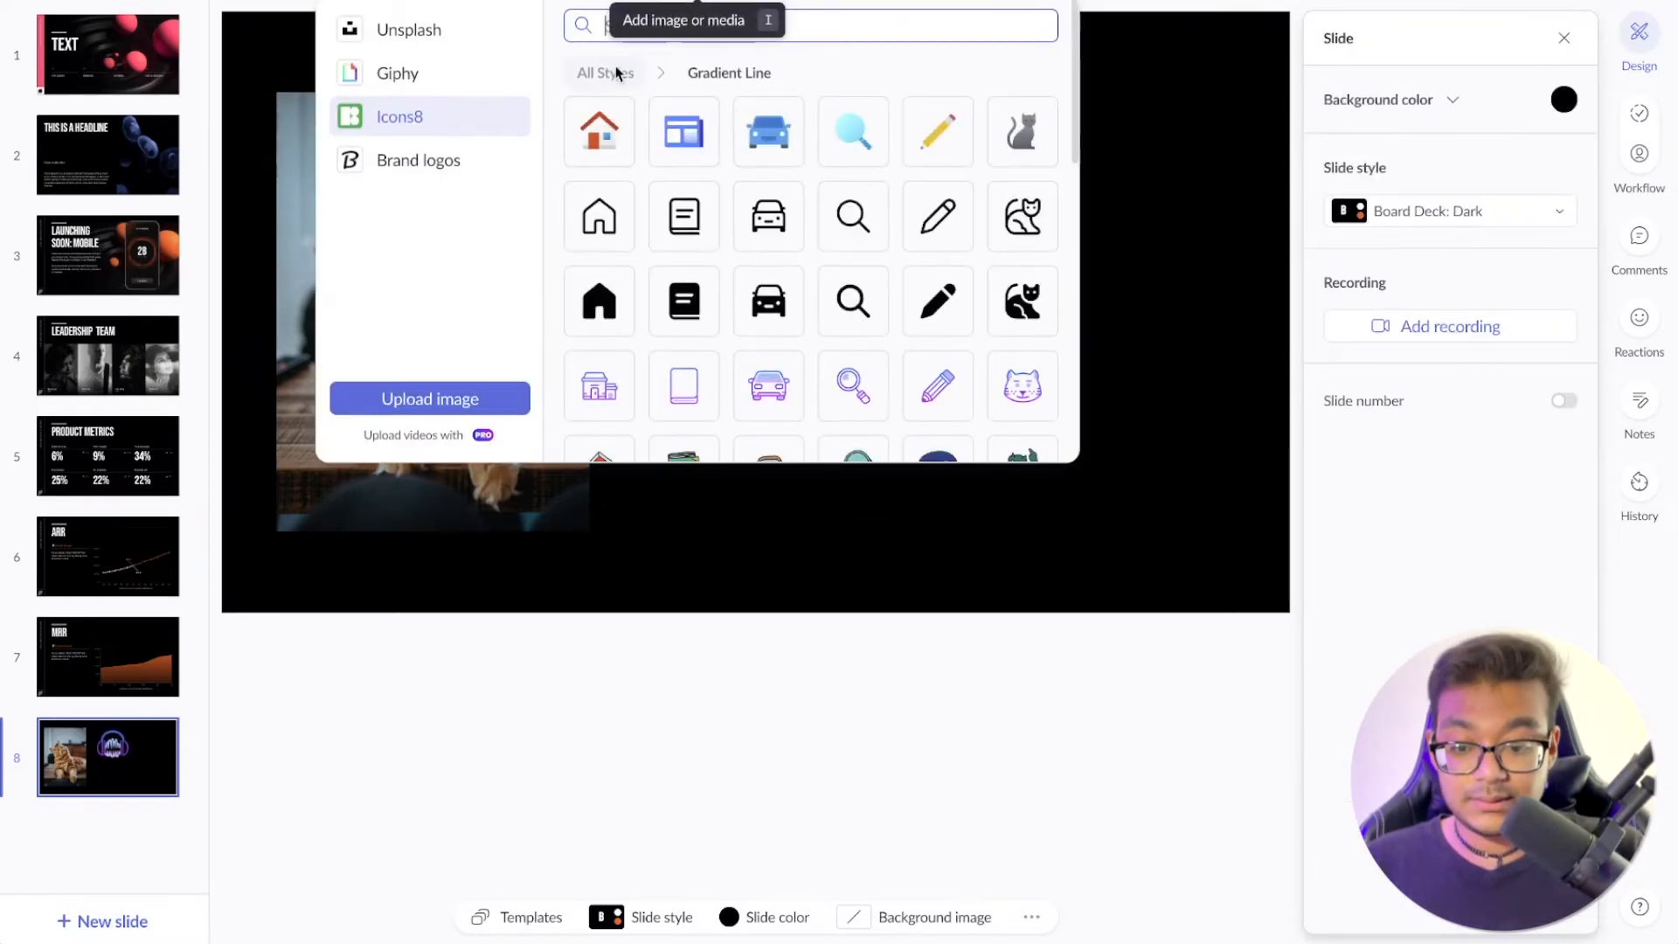
{"action": "left_click", "coordinate": [426, 165]}
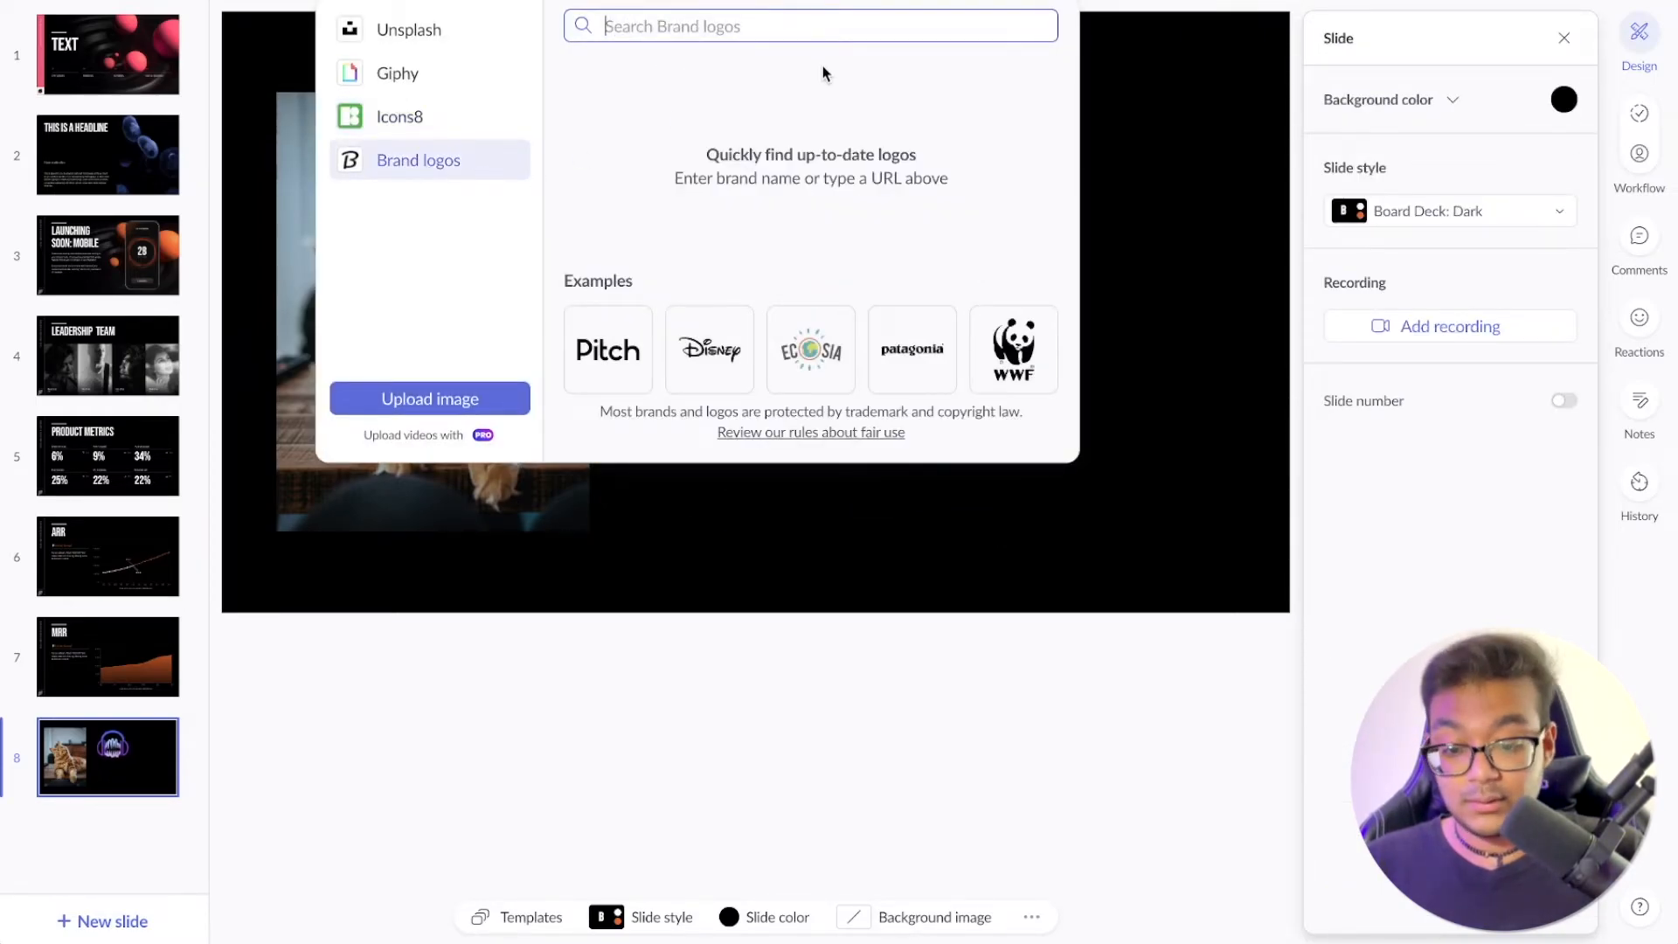
{"action": "key", "text": "super+space"}
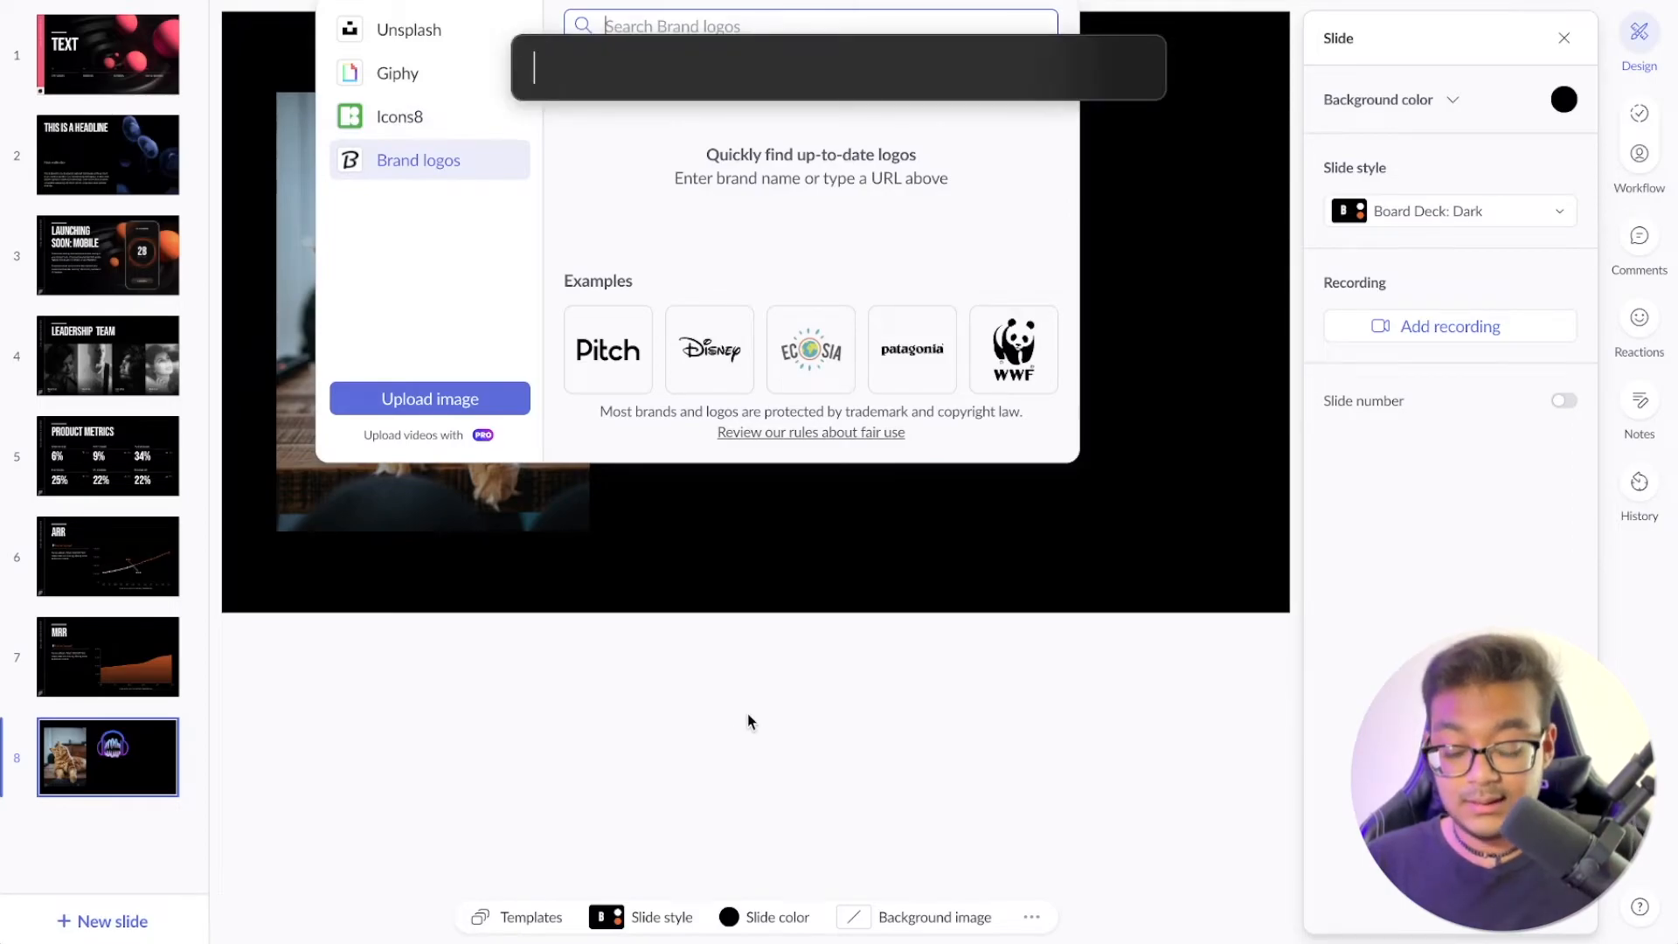
{"action": "type", "text": "shaderobo"}
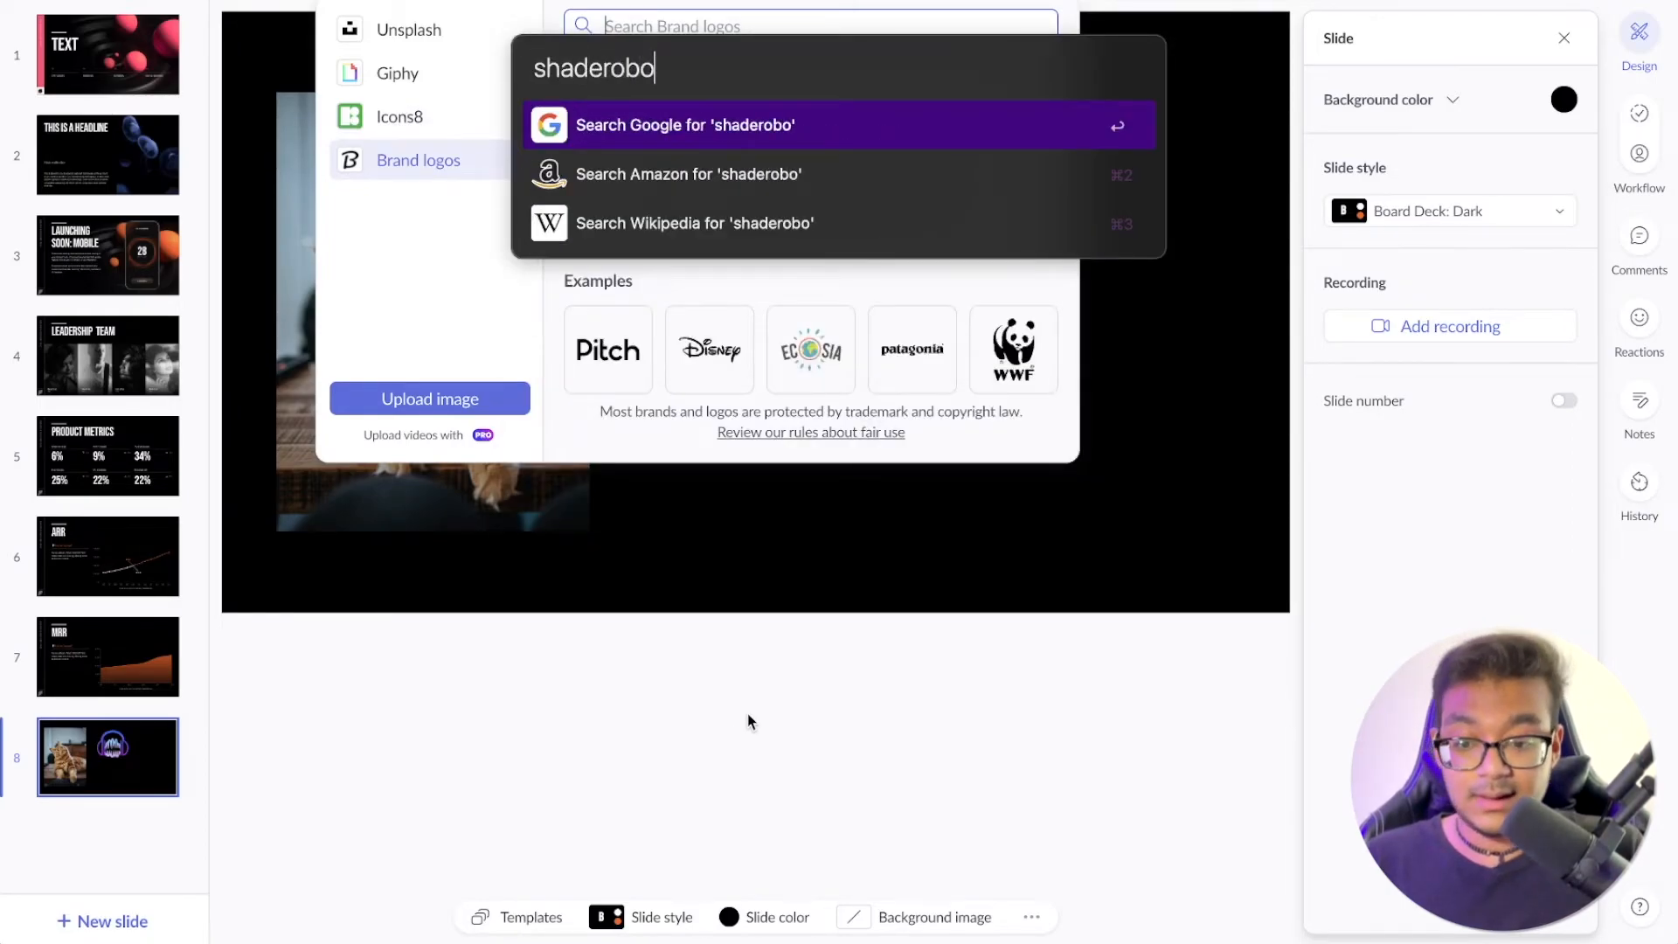
{"action": "type", "text": "tics.com"}
{"action": "key", "text": "Return"}
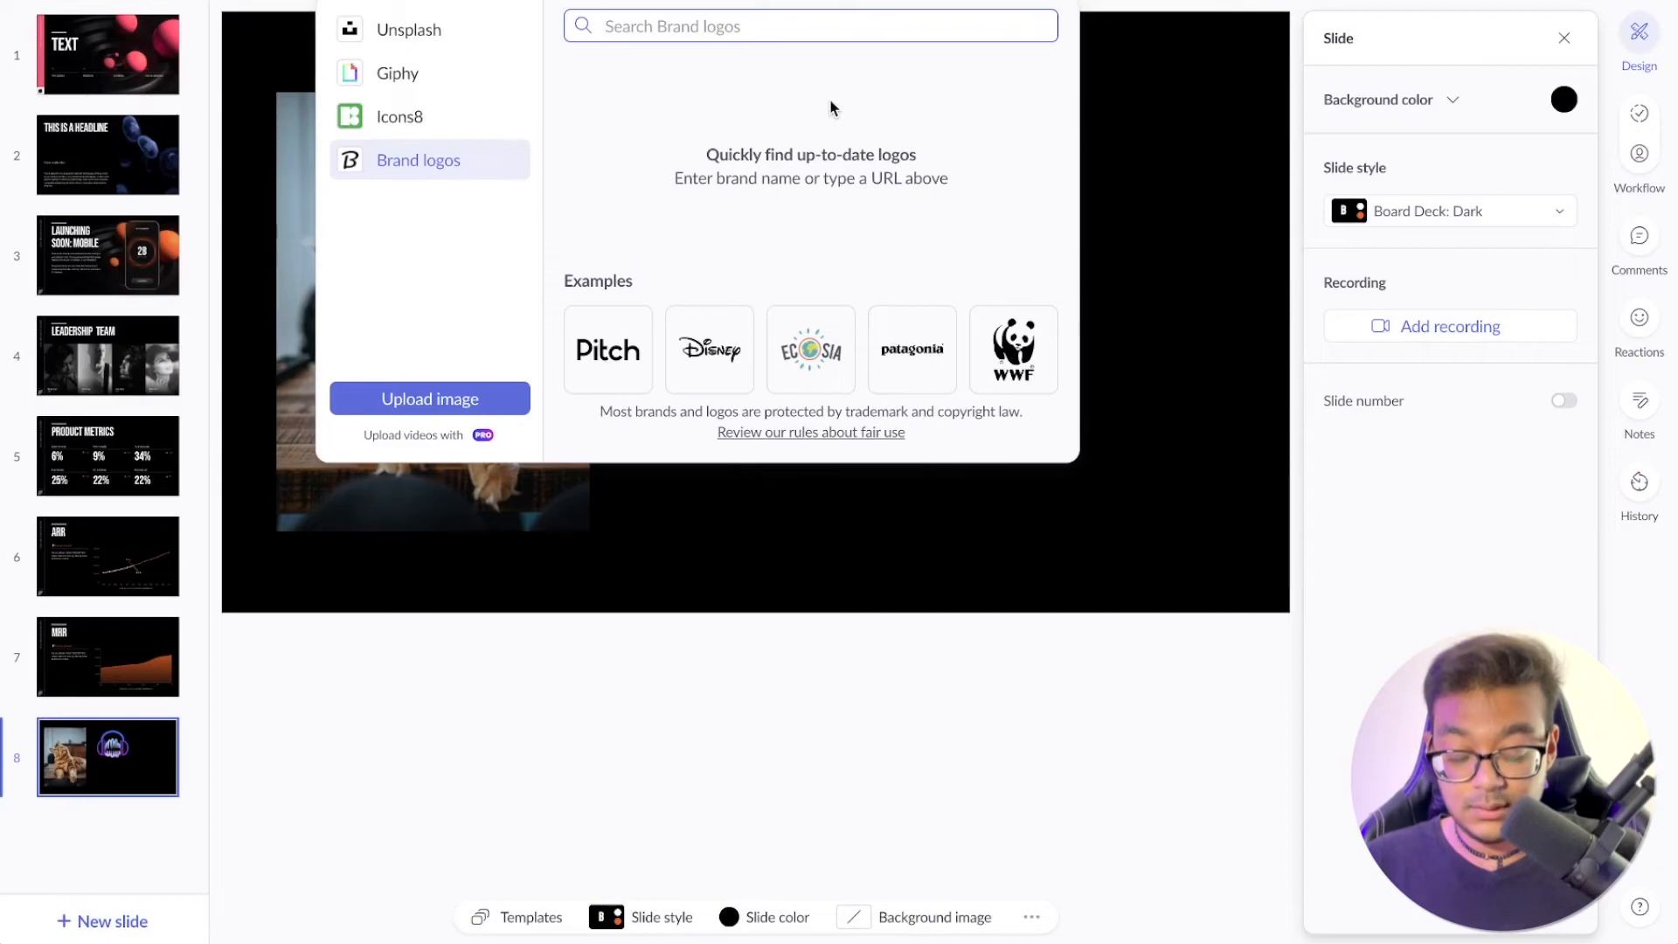
Try to find a brand logo by searching for "shade robotics"
{"action": "type", "text": "shade robotics"}
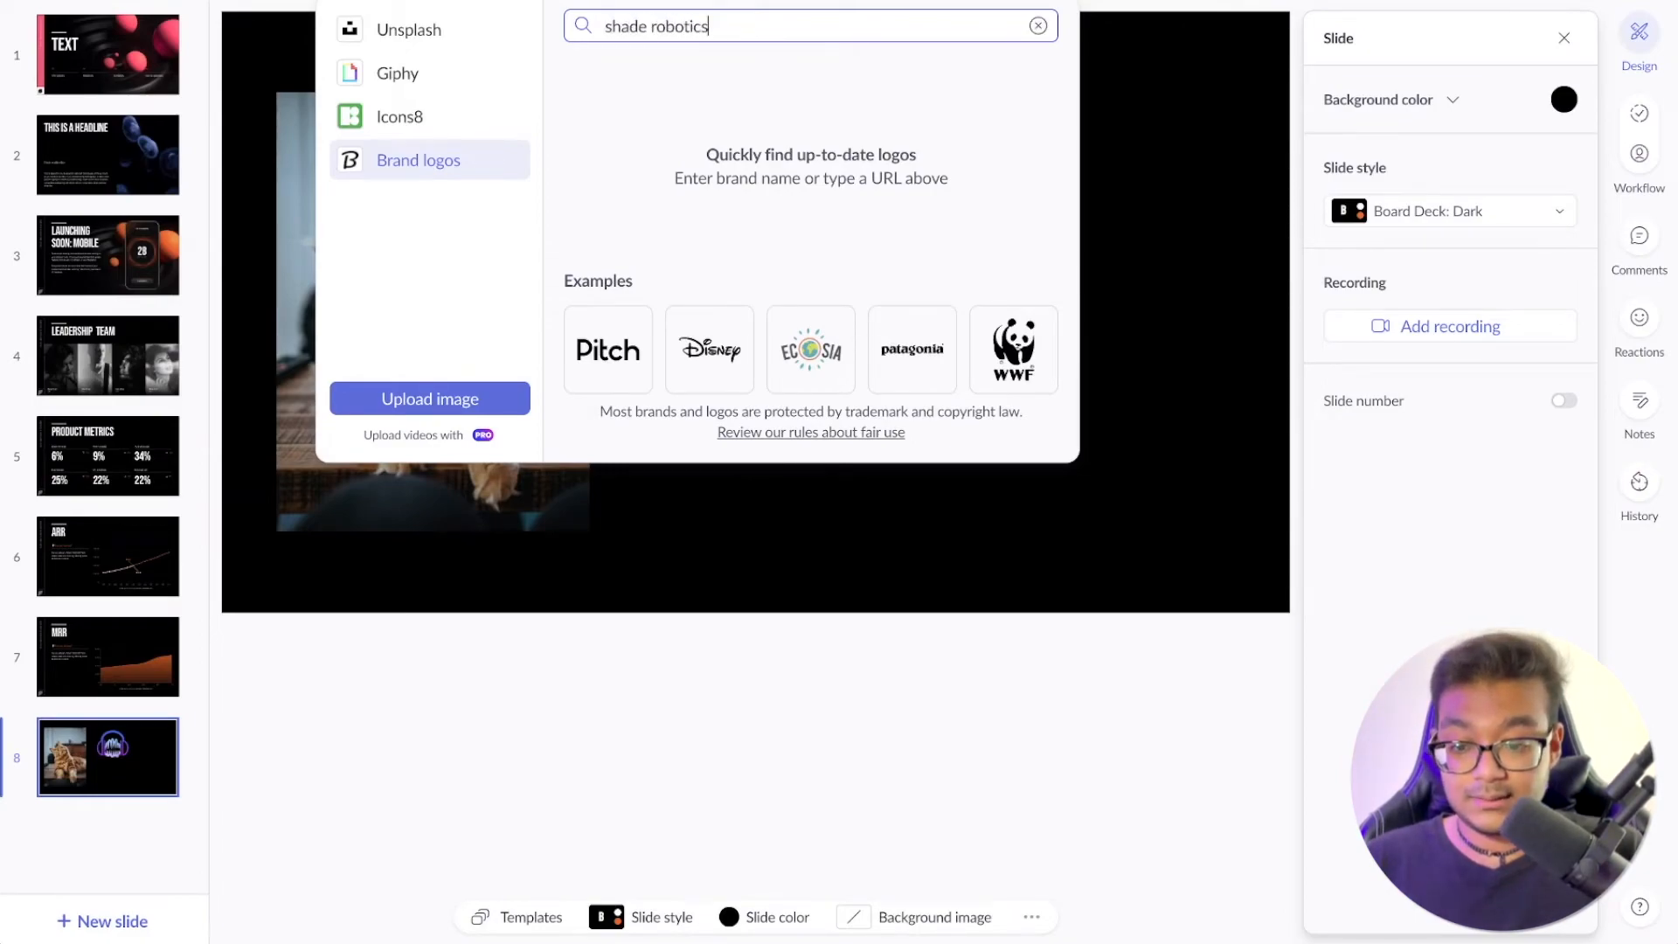
{"action": "left_click", "coordinate": [1039, 28]}
{"action": "left_click", "coordinate": [1039, 26]}
{"action": "type", "text": "https://www.shaderobotics.com"}
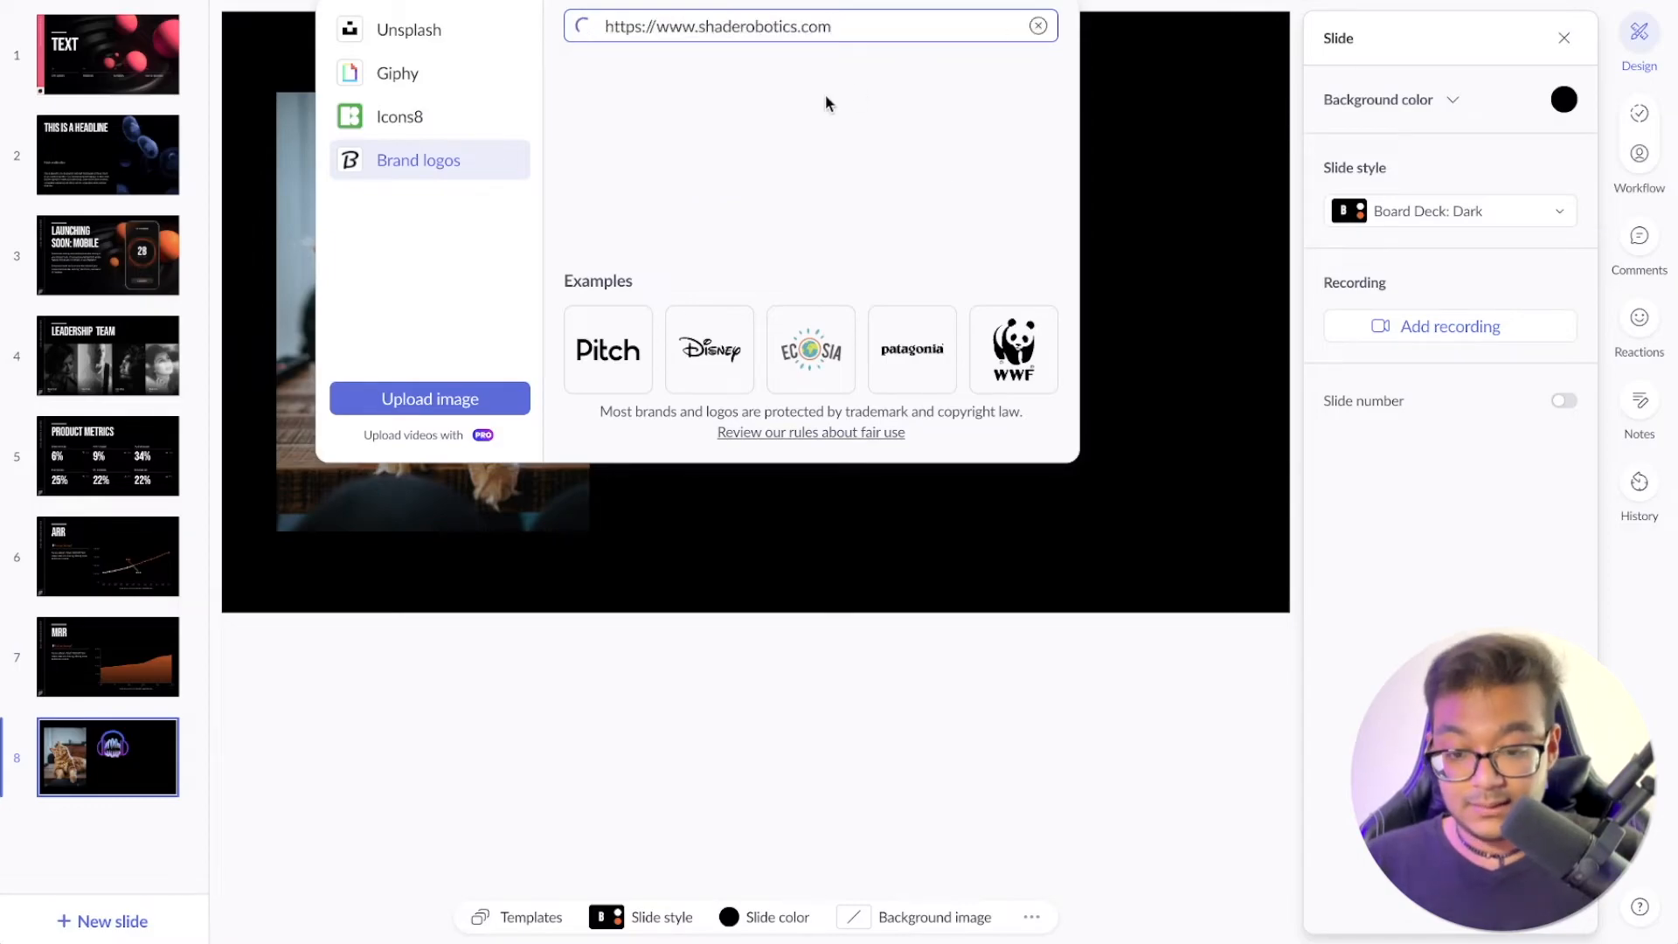
{"action": "left_click_drag", "start_coordinate": [809, 163], "coordinate": [1078, 319]}
{"action": "left_click_drag", "start_coordinate": [1197, 431], "coordinate": [1076, 189]}
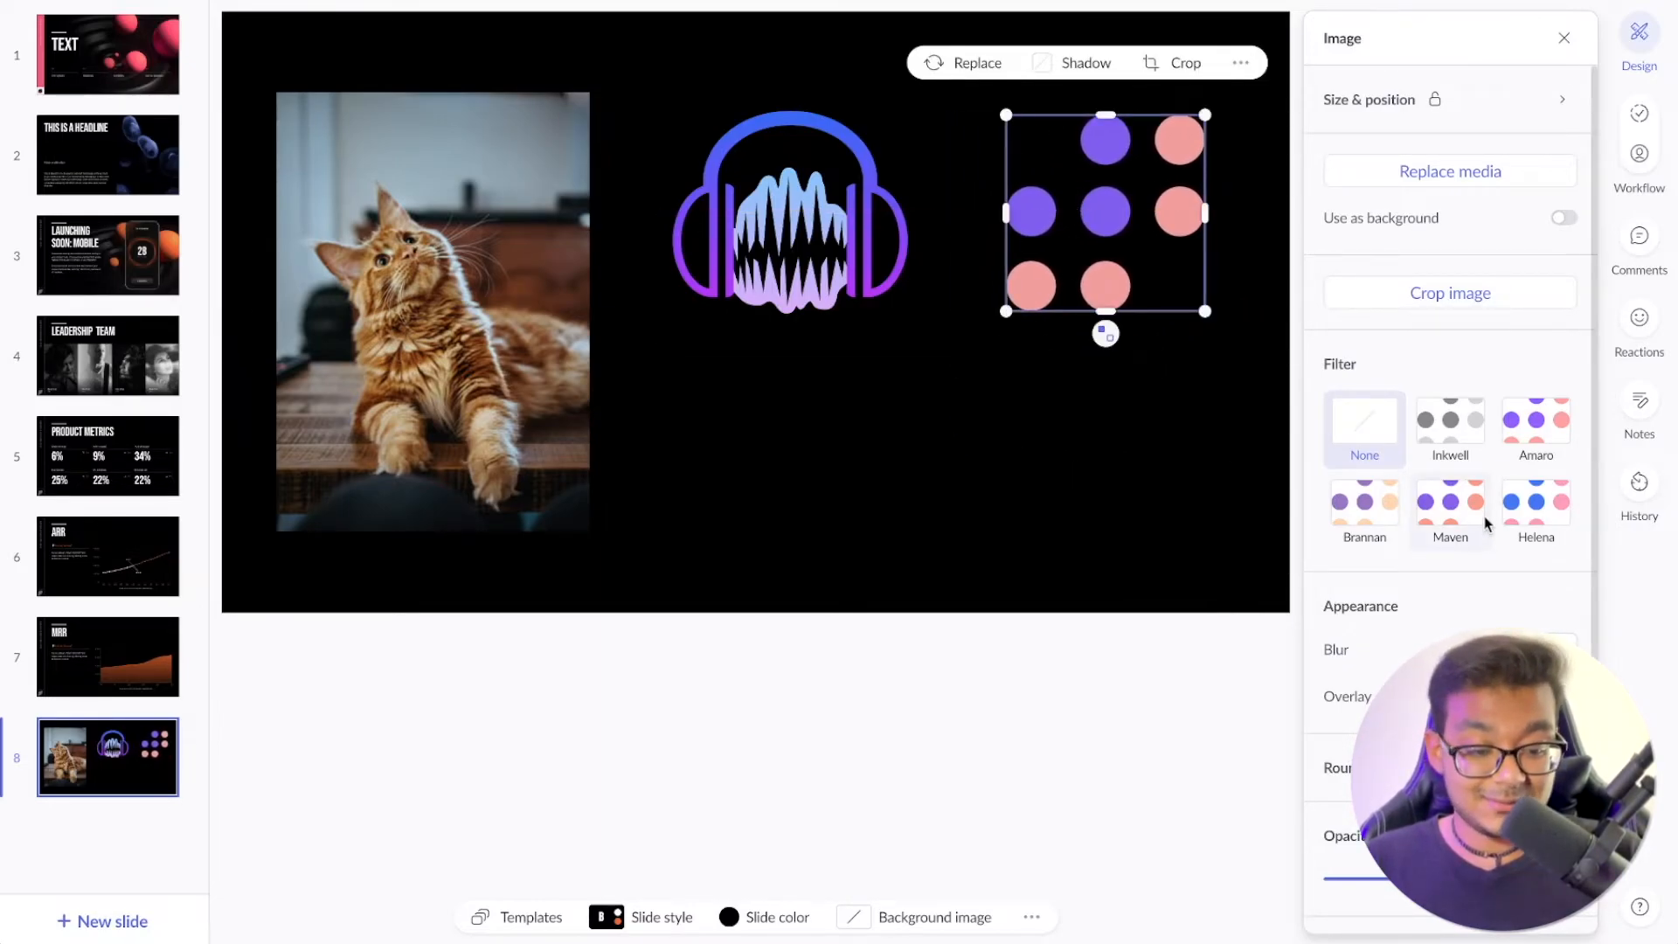
Compare the Helena, Amaro and Brannan filters on the headphones icon with no filter, and apply Helena
{"action": "left_click", "coordinate": [758, 274]}
{"action": "left_click", "coordinate": [1514, 511]}
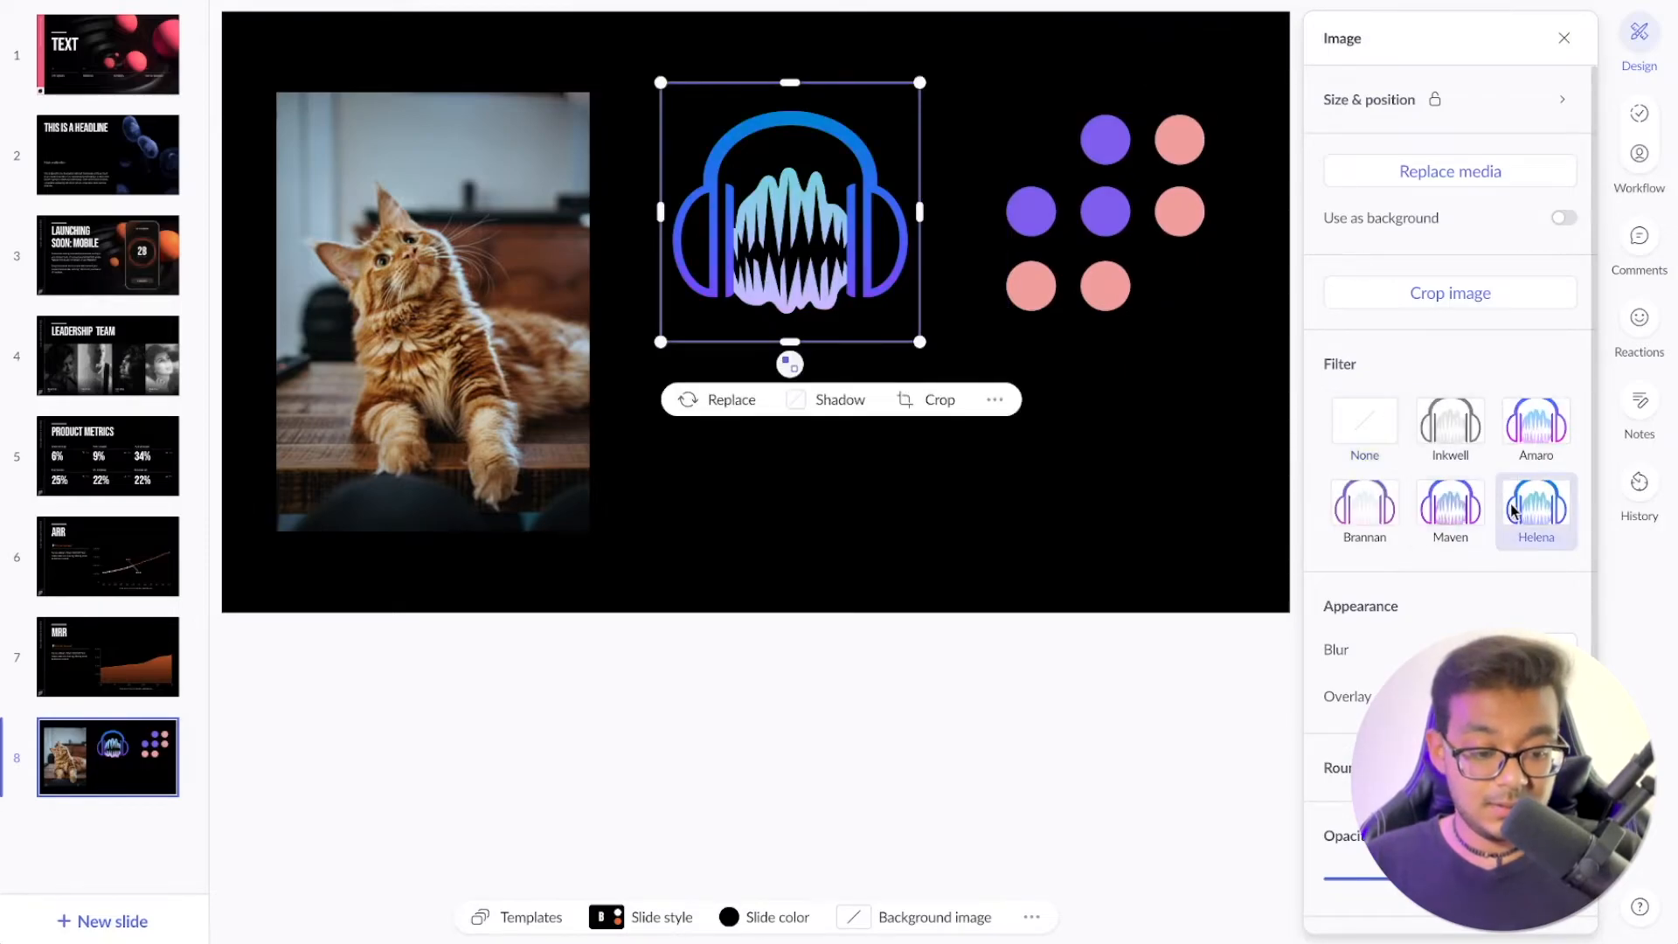
{"action": "left_click", "coordinate": [1526, 428]}
{"action": "left_click", "coordinate": [1396, 523]}
{"action": "left_click", "coordinate": [1366, 411]}
{"action": "left_click", "coordinate": [1550, 507]}
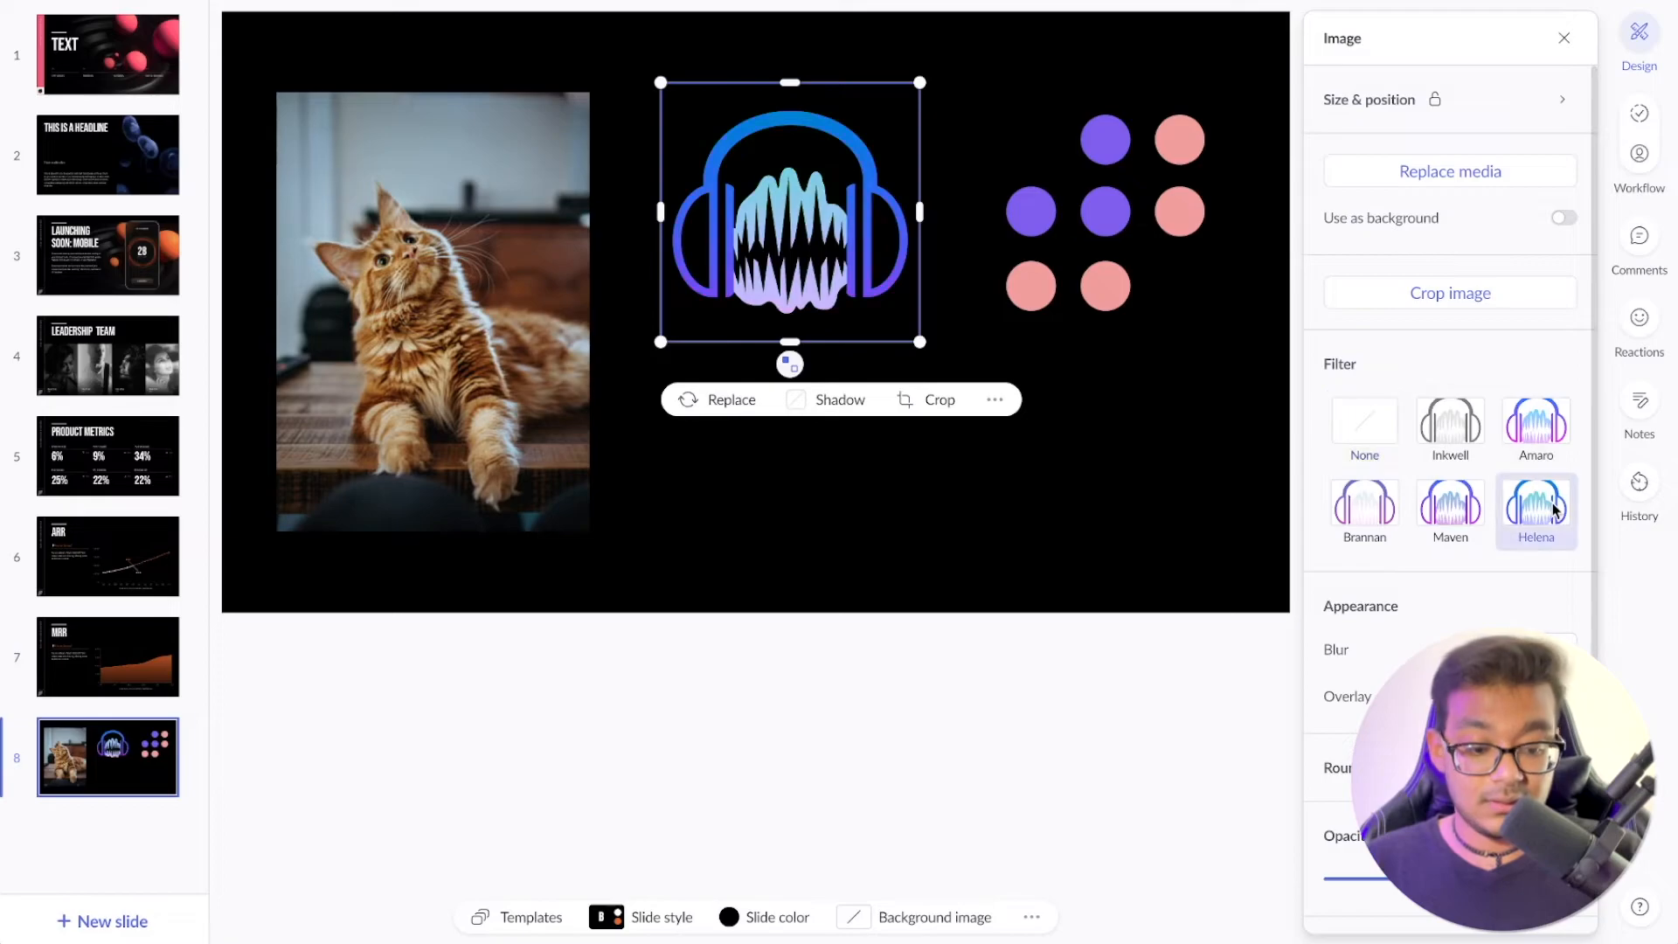
{"action": "left_click", "coordinate": [994, 463]}
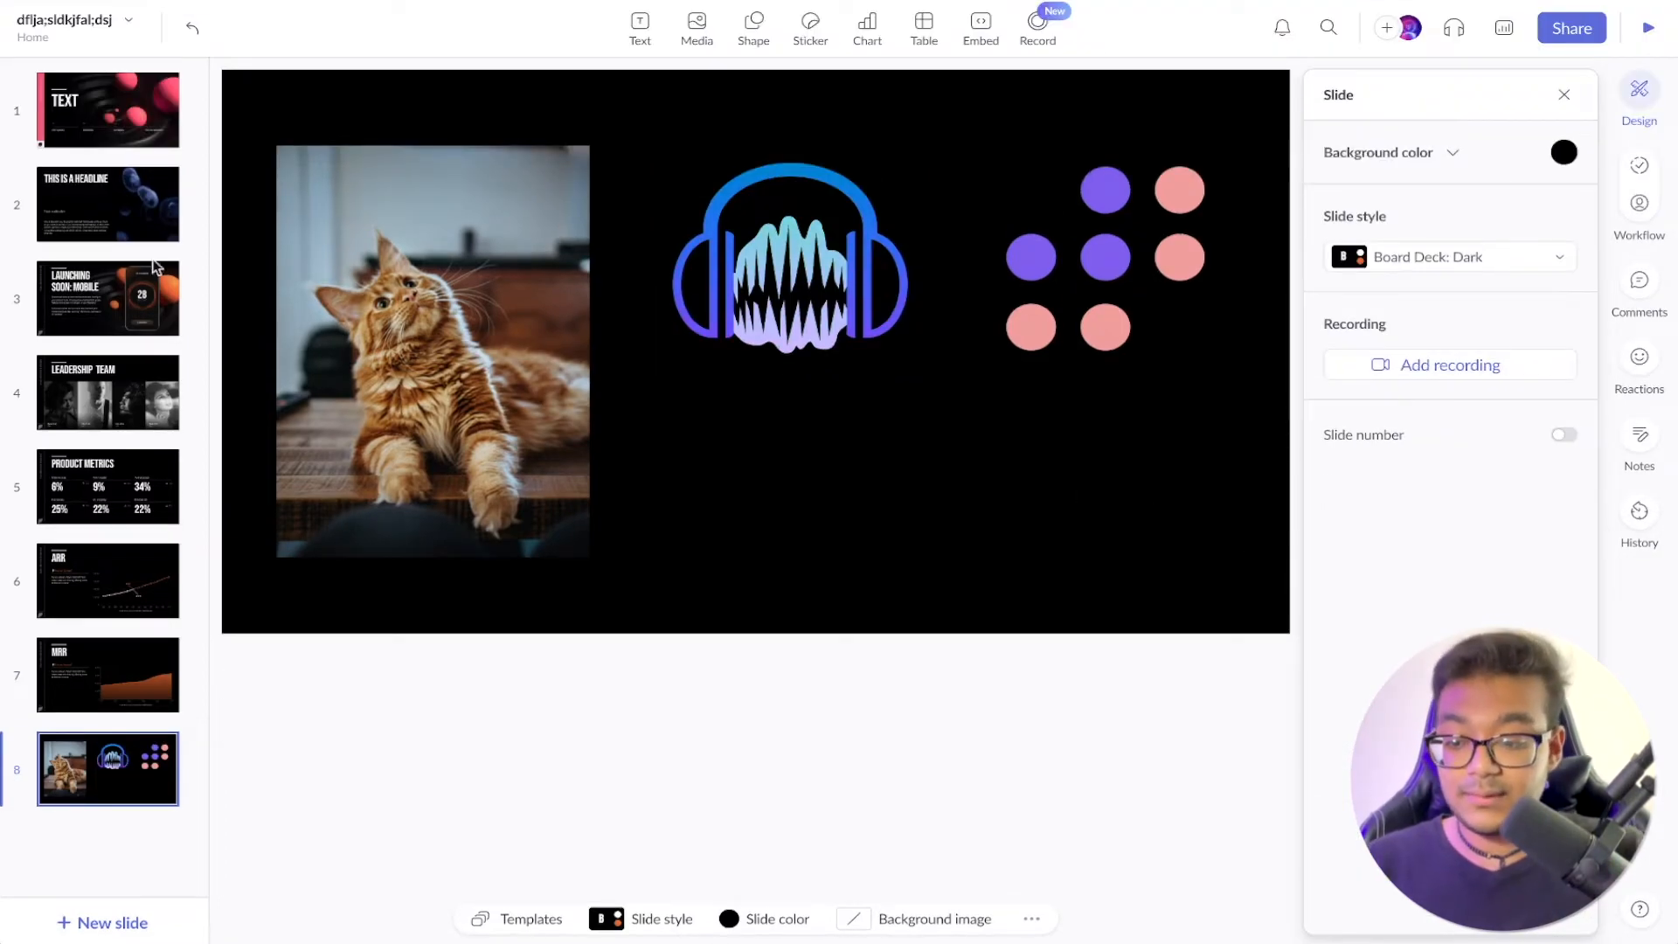
View the Launching Soon: Mobile slide and the Text title slide, looking over the title slide's artwork
{"action": "left_click", "coordinate": [155, 267]}
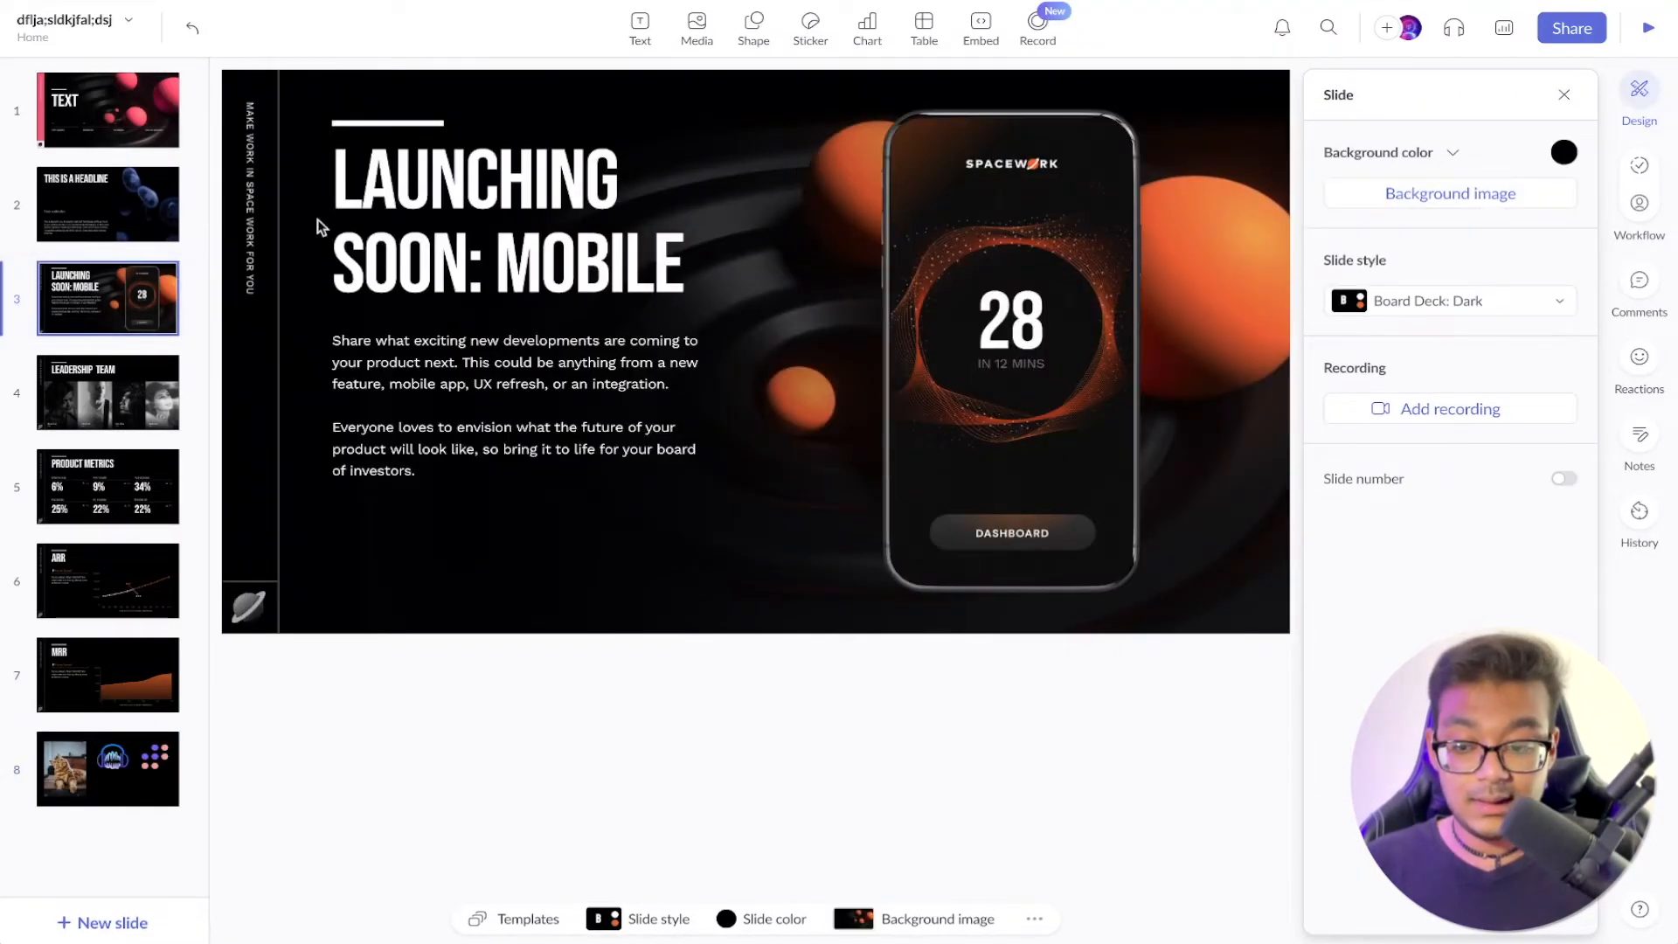
{"action": "left_click", "coordinate": [94, 128]}
{"action": "left_click", "coordinate": [946, 253]}
{"action": "left_click", "coordinate": [926, 149]}
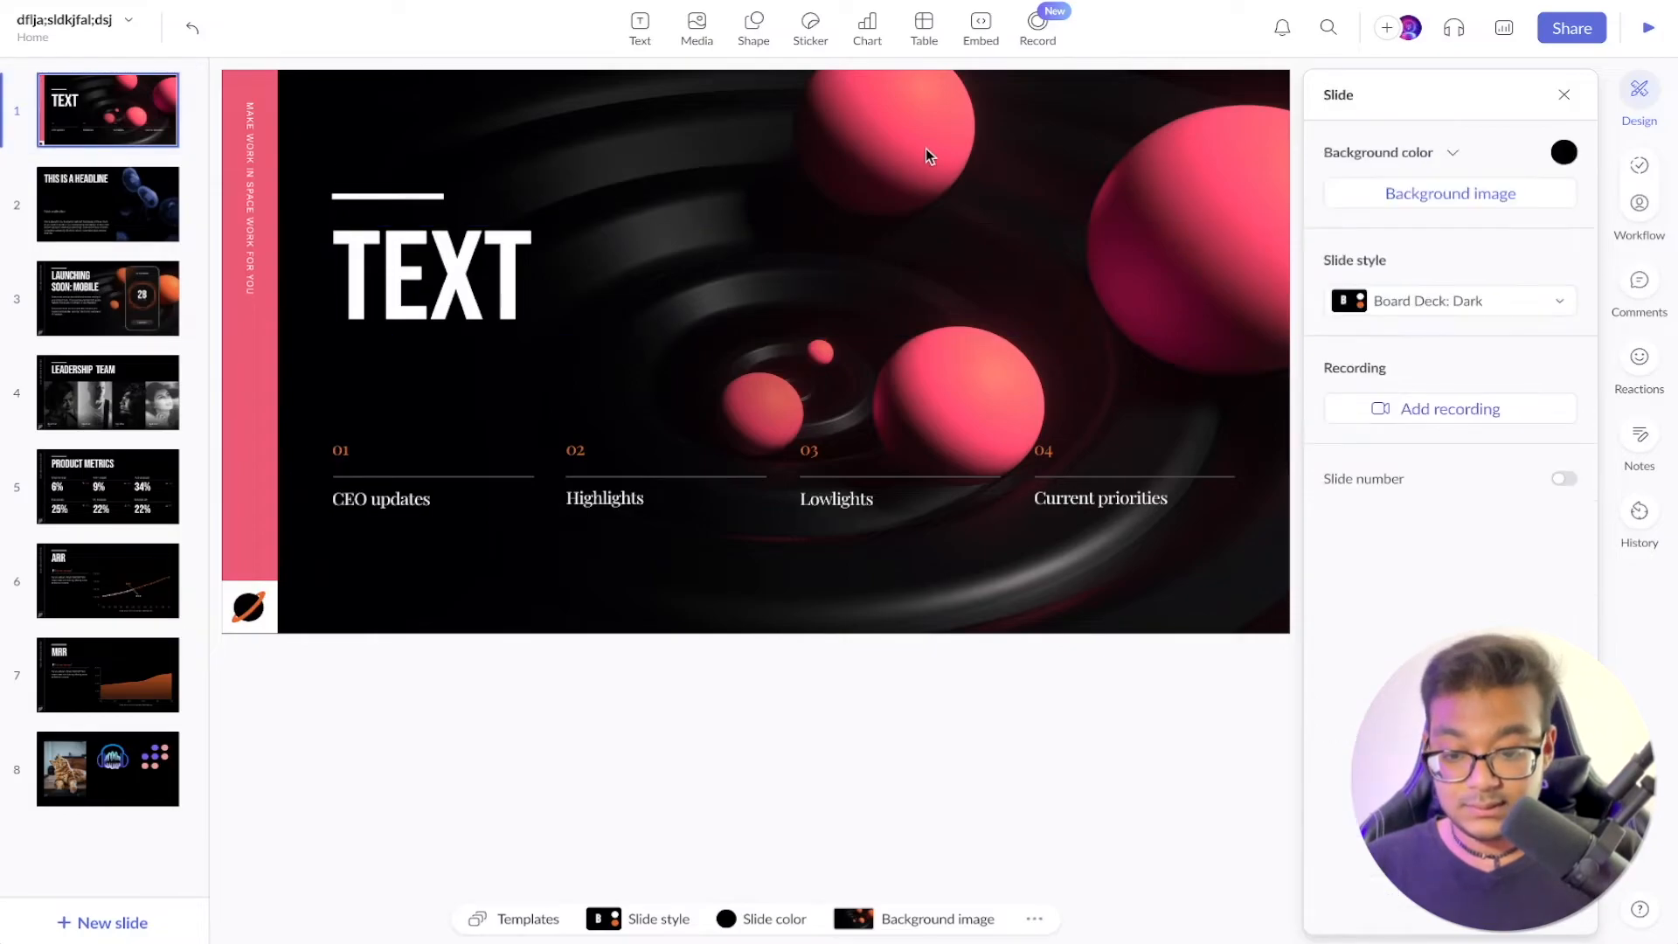
Add a slide after the title slide using the "How I Prepared a Great Conference Talk" layout from the Conference Presentation: Bold template
{"action": "left_click", "coordinate": [75, 921]}
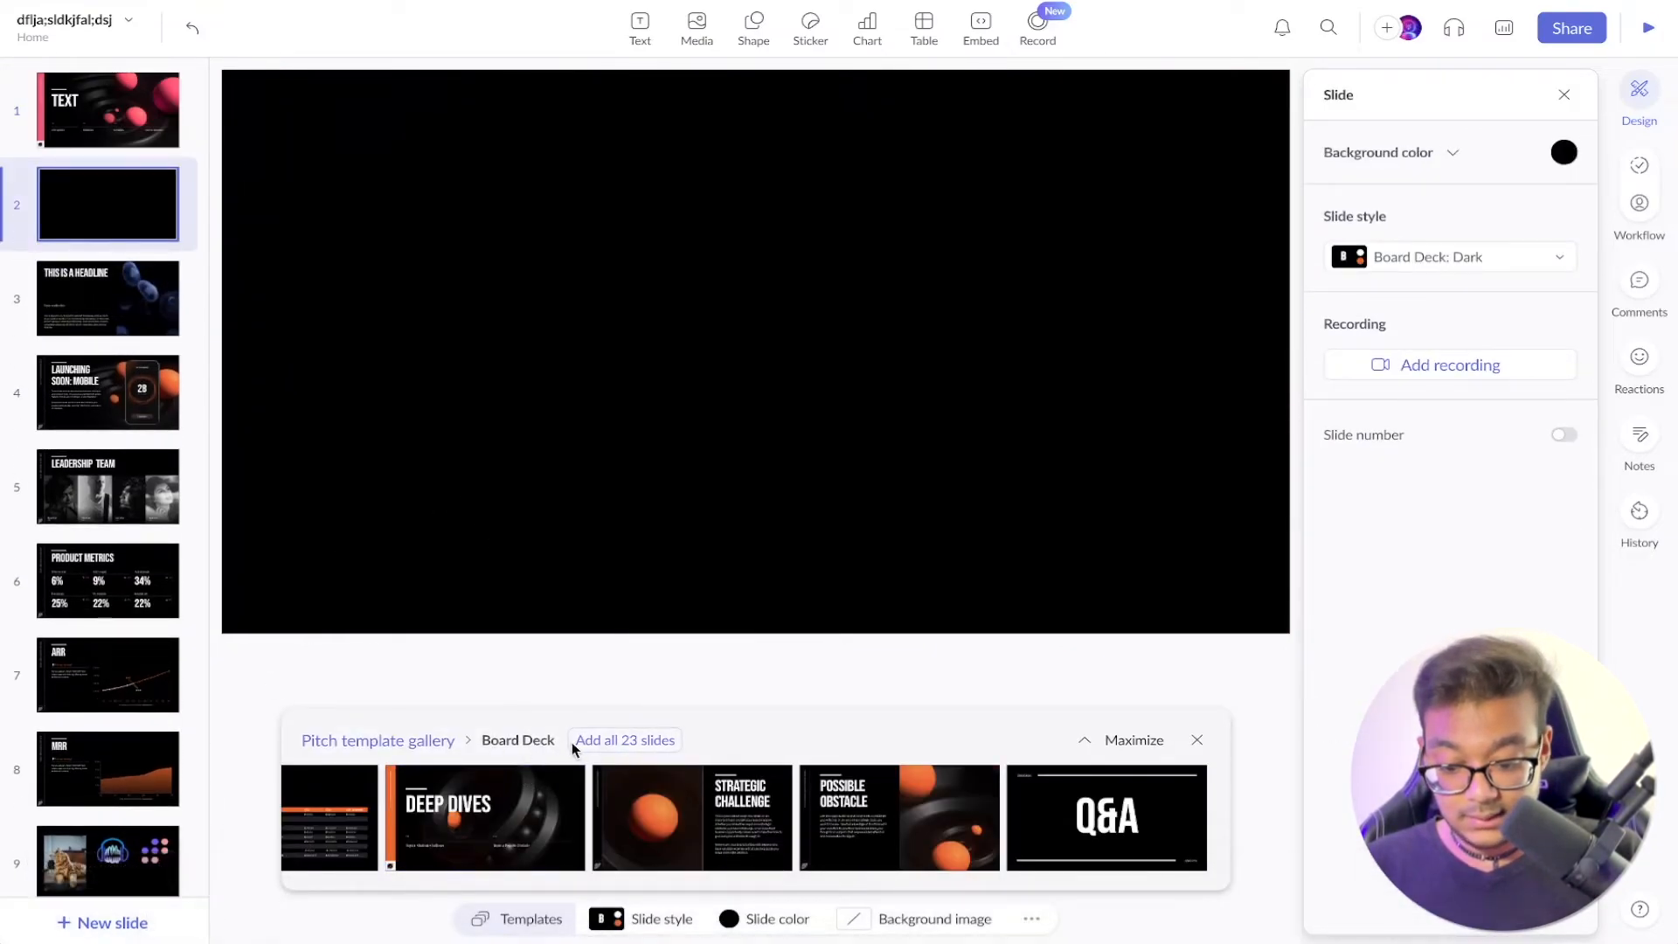
{"action": "left_click", "coordinate": [428, 741]}
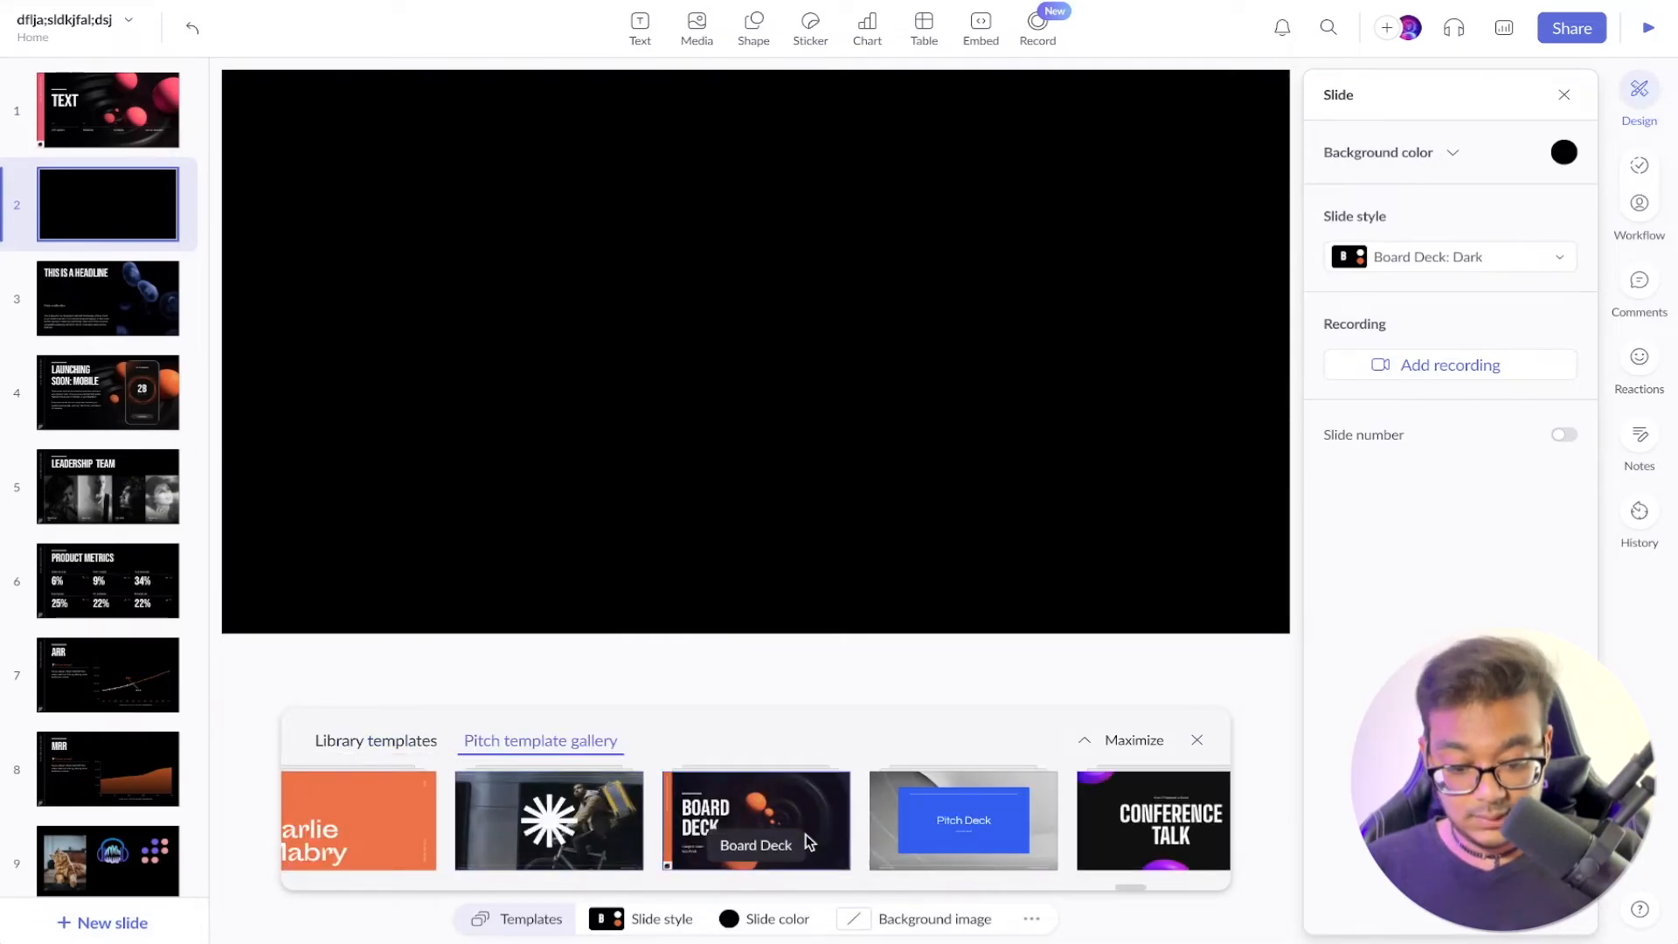
{"action": "left_click", "coordinate": [618, 825]}
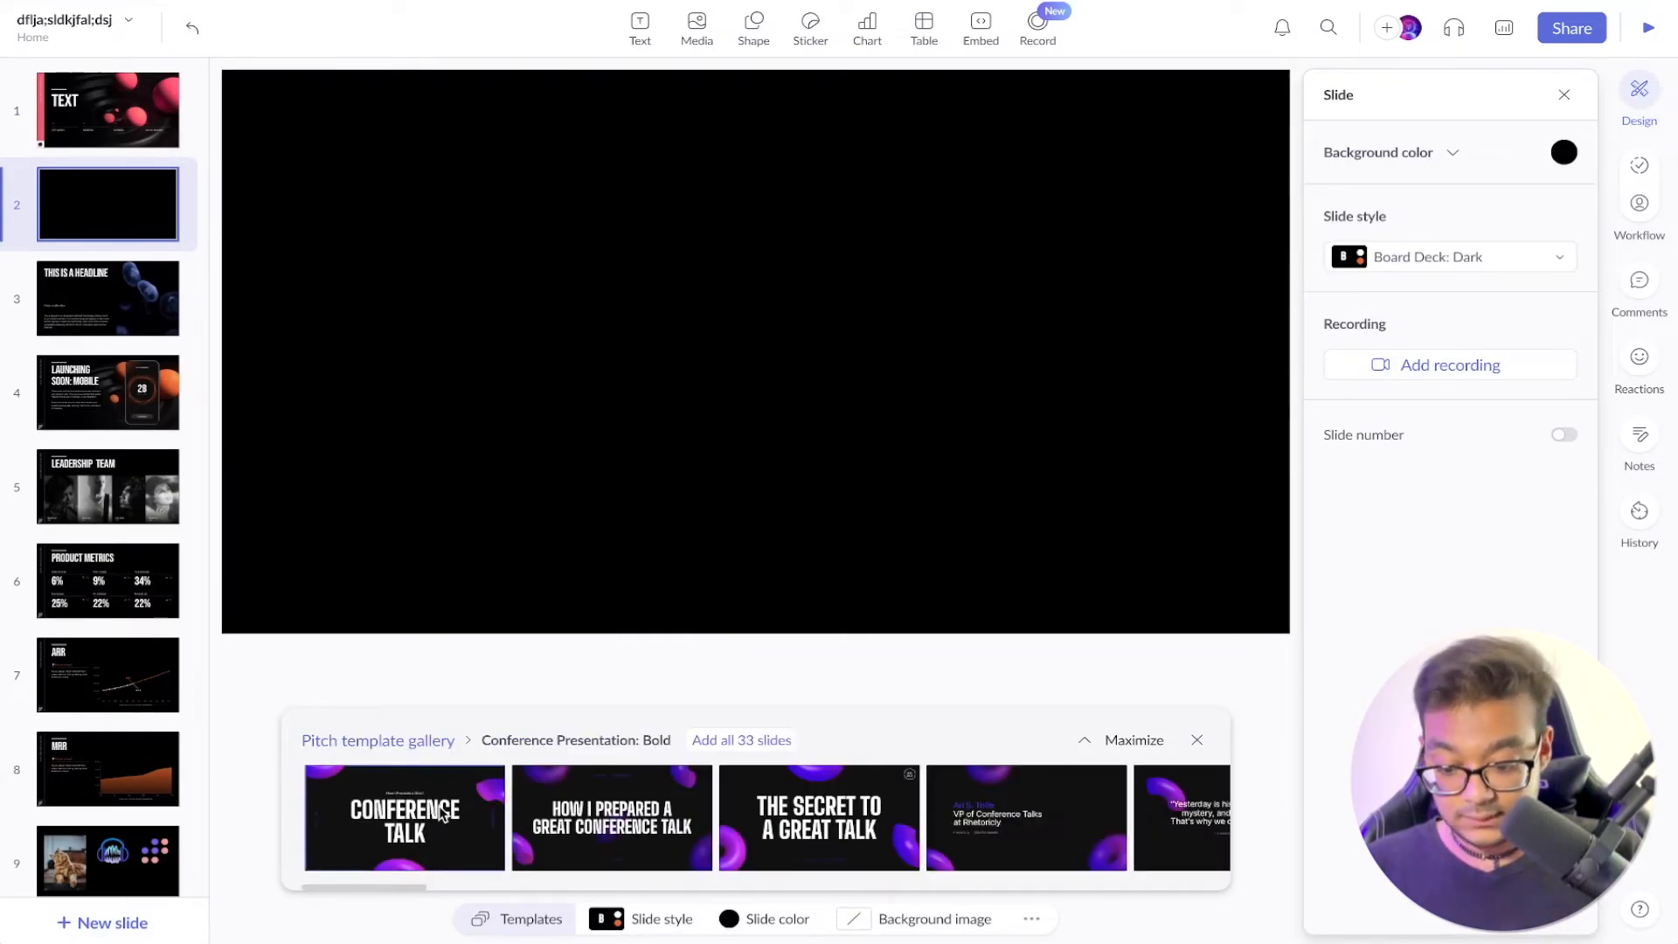
{"action": "left_click", "coordinate": [639, 823]}
Rotate the purple ring shape from the slide's lower-left corner clockwise and place it at the bottom edge, right of centre
{"action": "left_click", "coordinate": [358, 127]}
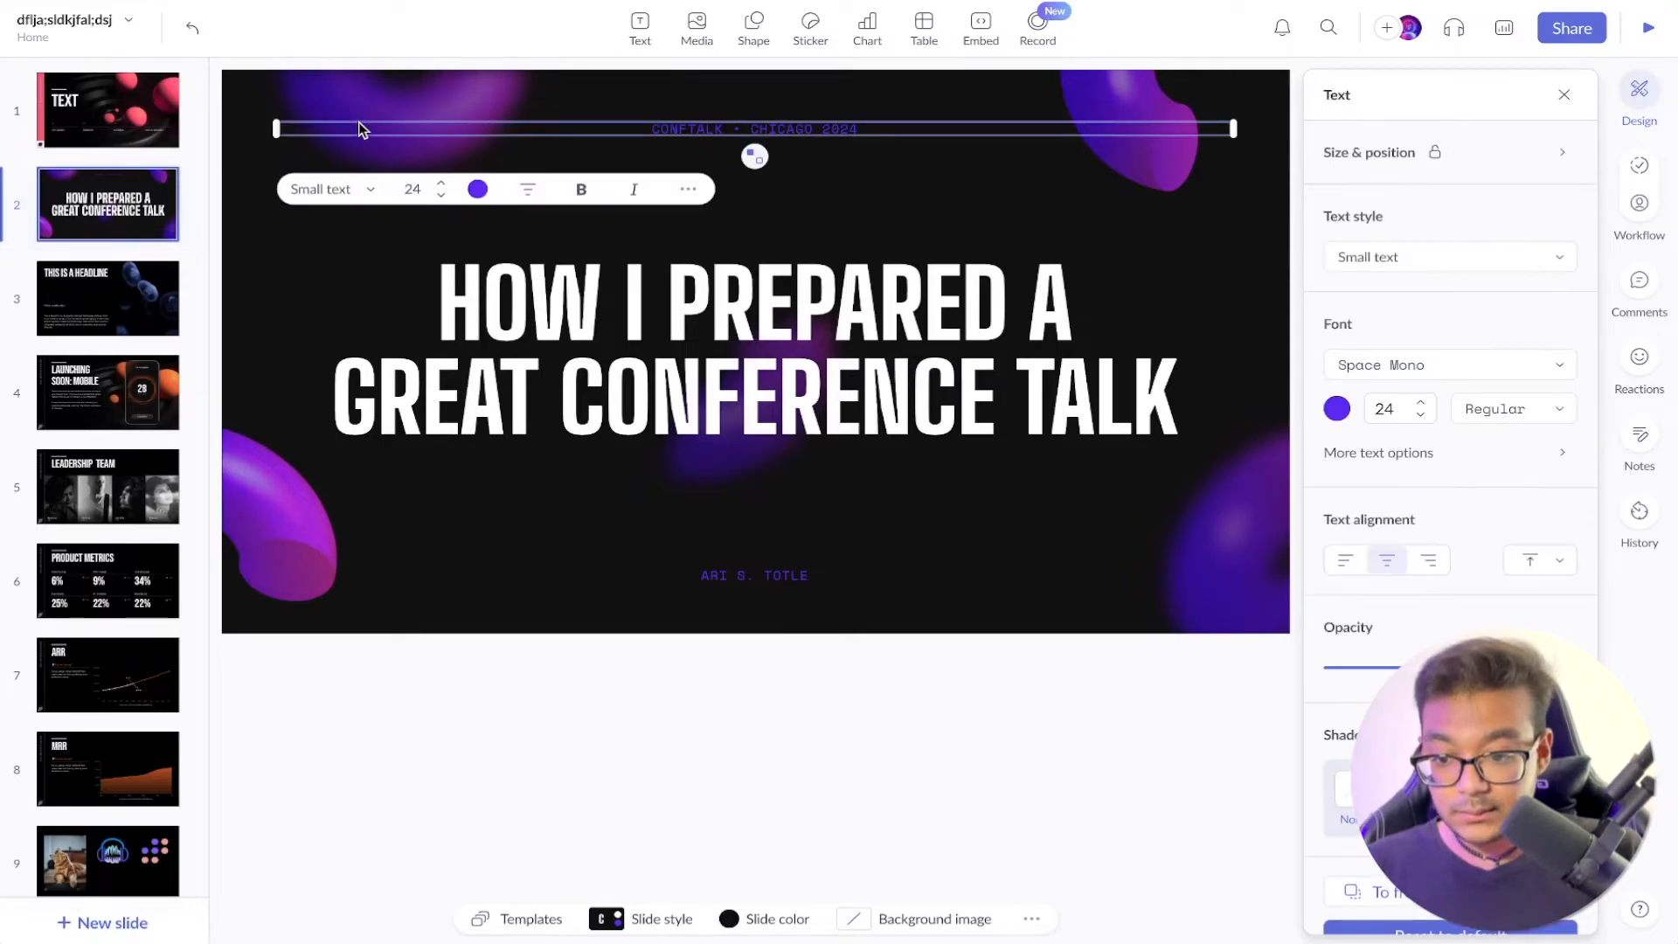
{"action": "left_click", "coordinate": [262, 505]}
{"action": "left_click", "coordinate": [302, 353]}
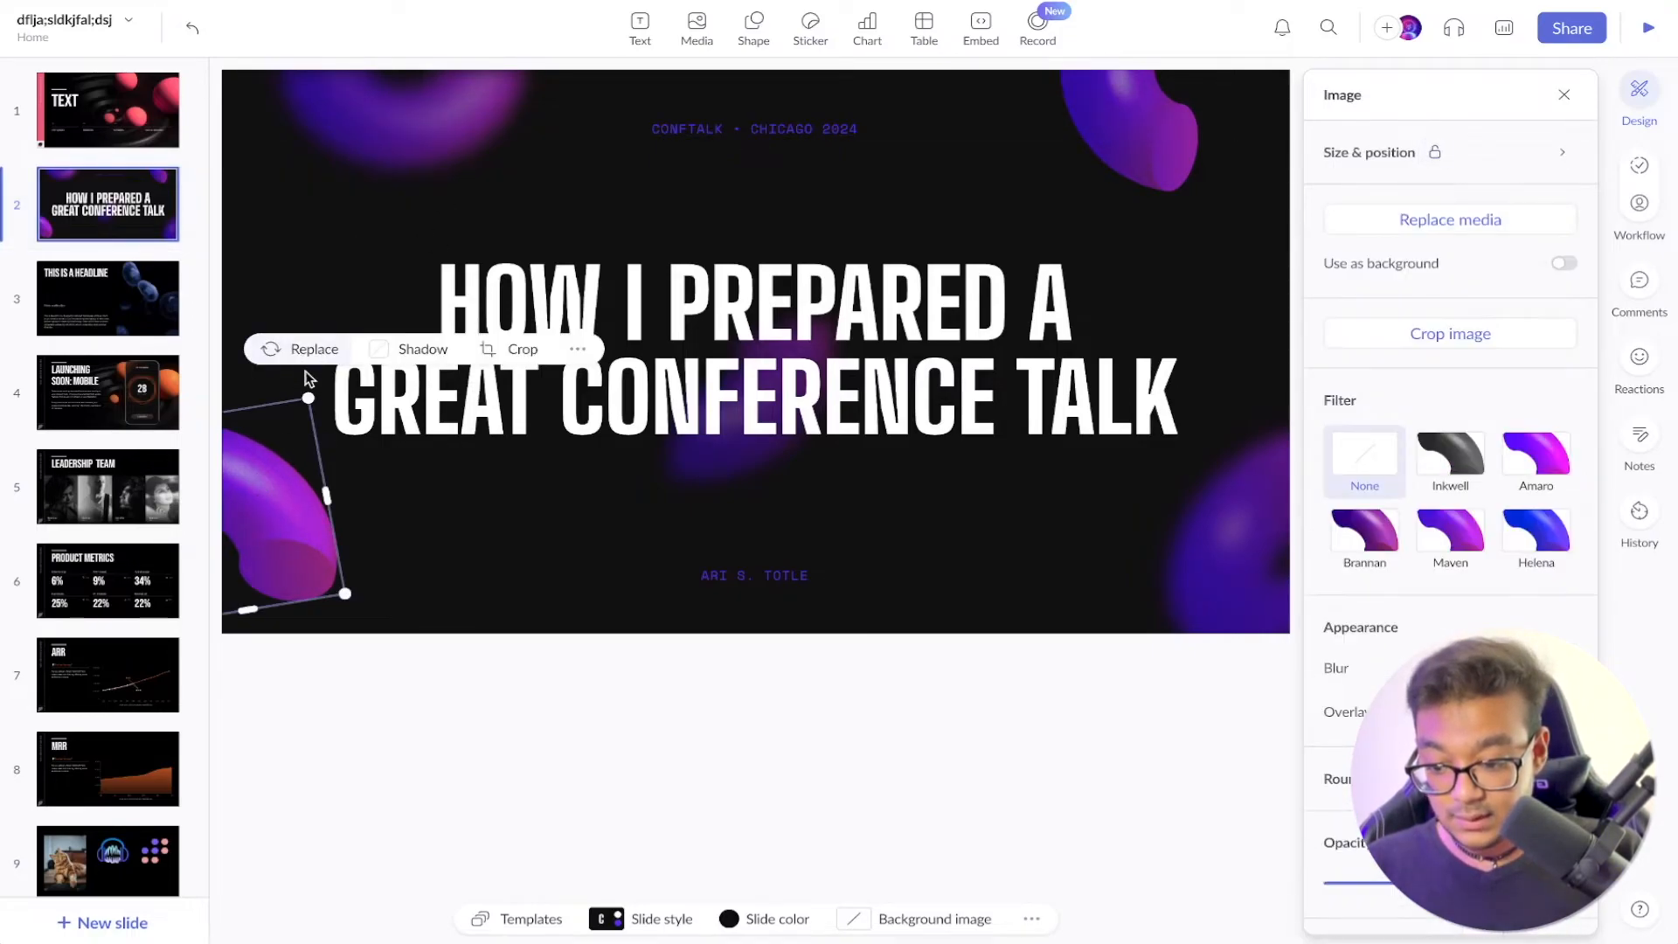
{"action": "left_click_drag", "start_coordinate": [280, 551], "coordinate": [874, 389]}
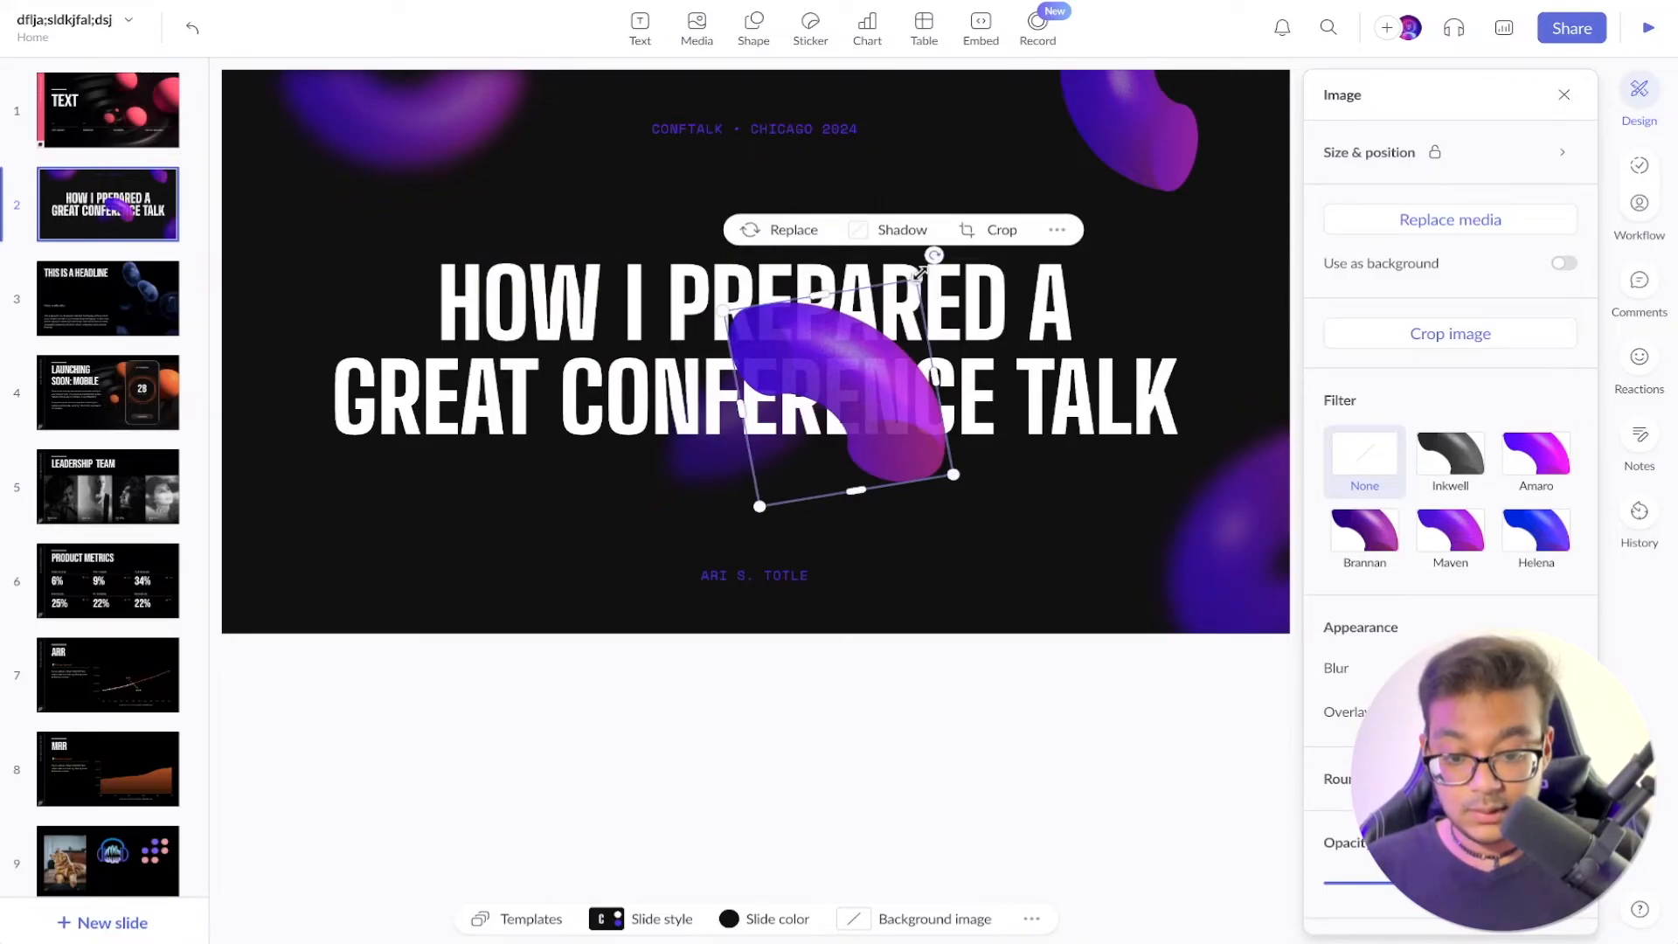
{"action": "left_click_drag", "start_coordinate": [929, 259], "coordinate": [972, 371]}
{"action": "left_click_drag", "start_coordinate": [860, 417], "coordinate": [979, 612]}
{"action": "left_click", "coordinate": [712, 715]}
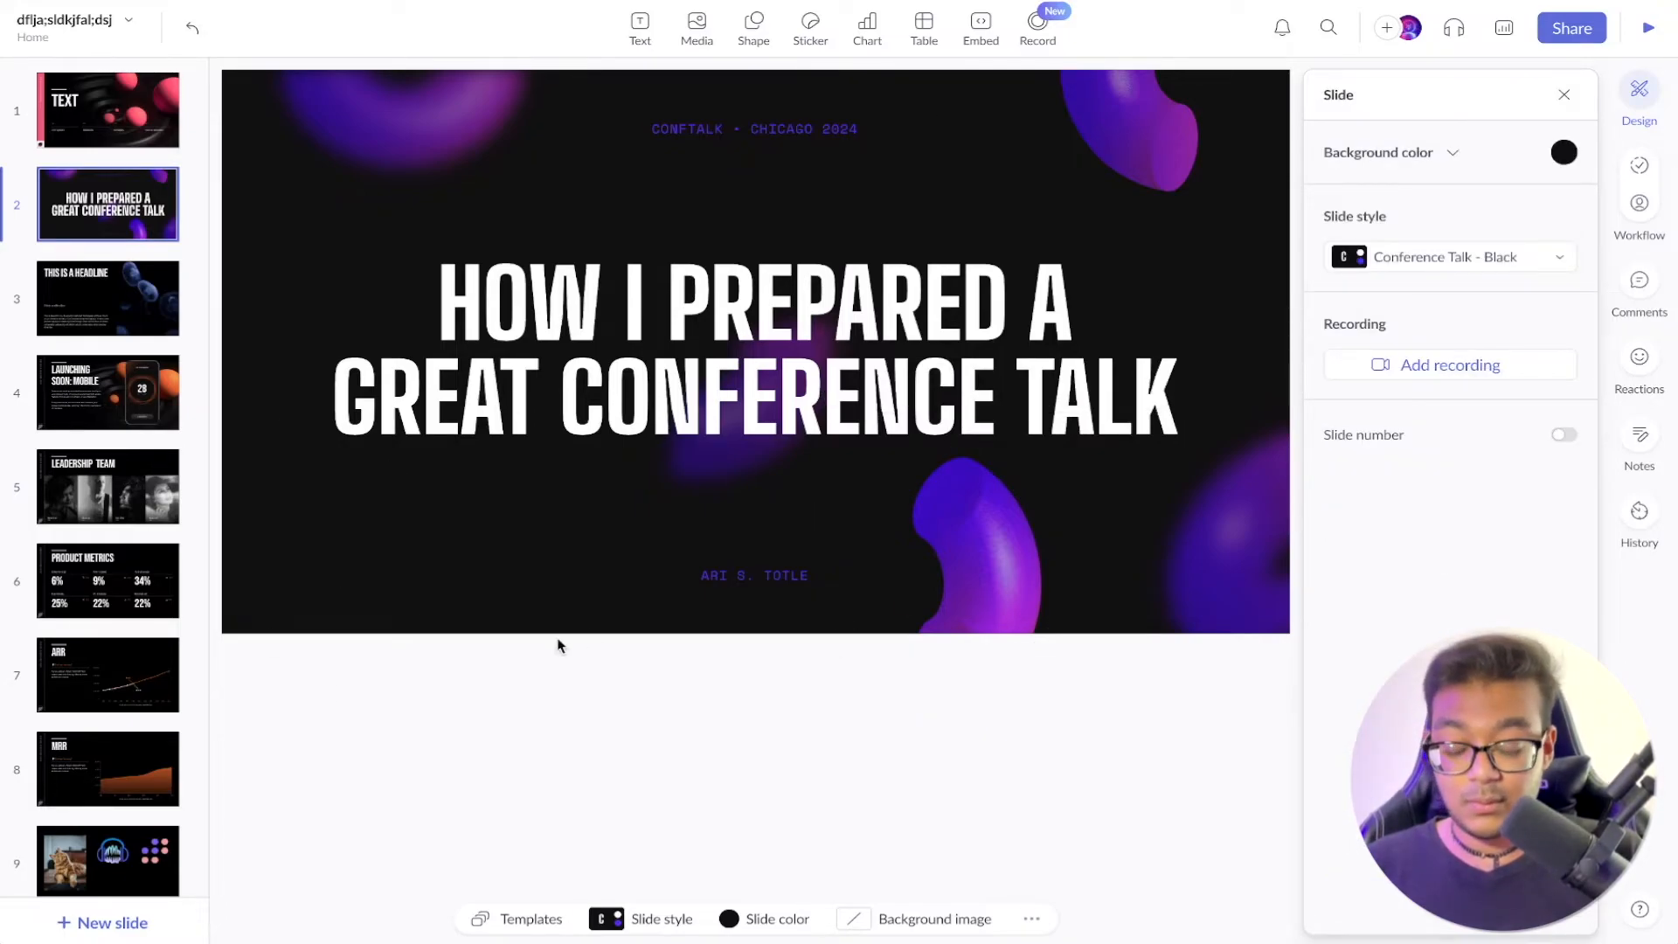
Add a blank slide after the conference talk slide and browse the template gallery for the Board Deck layouts
{"action": "scroll", "coordinate": [105, 749], "scroll_direction": "down", "scroll_amount": 1}
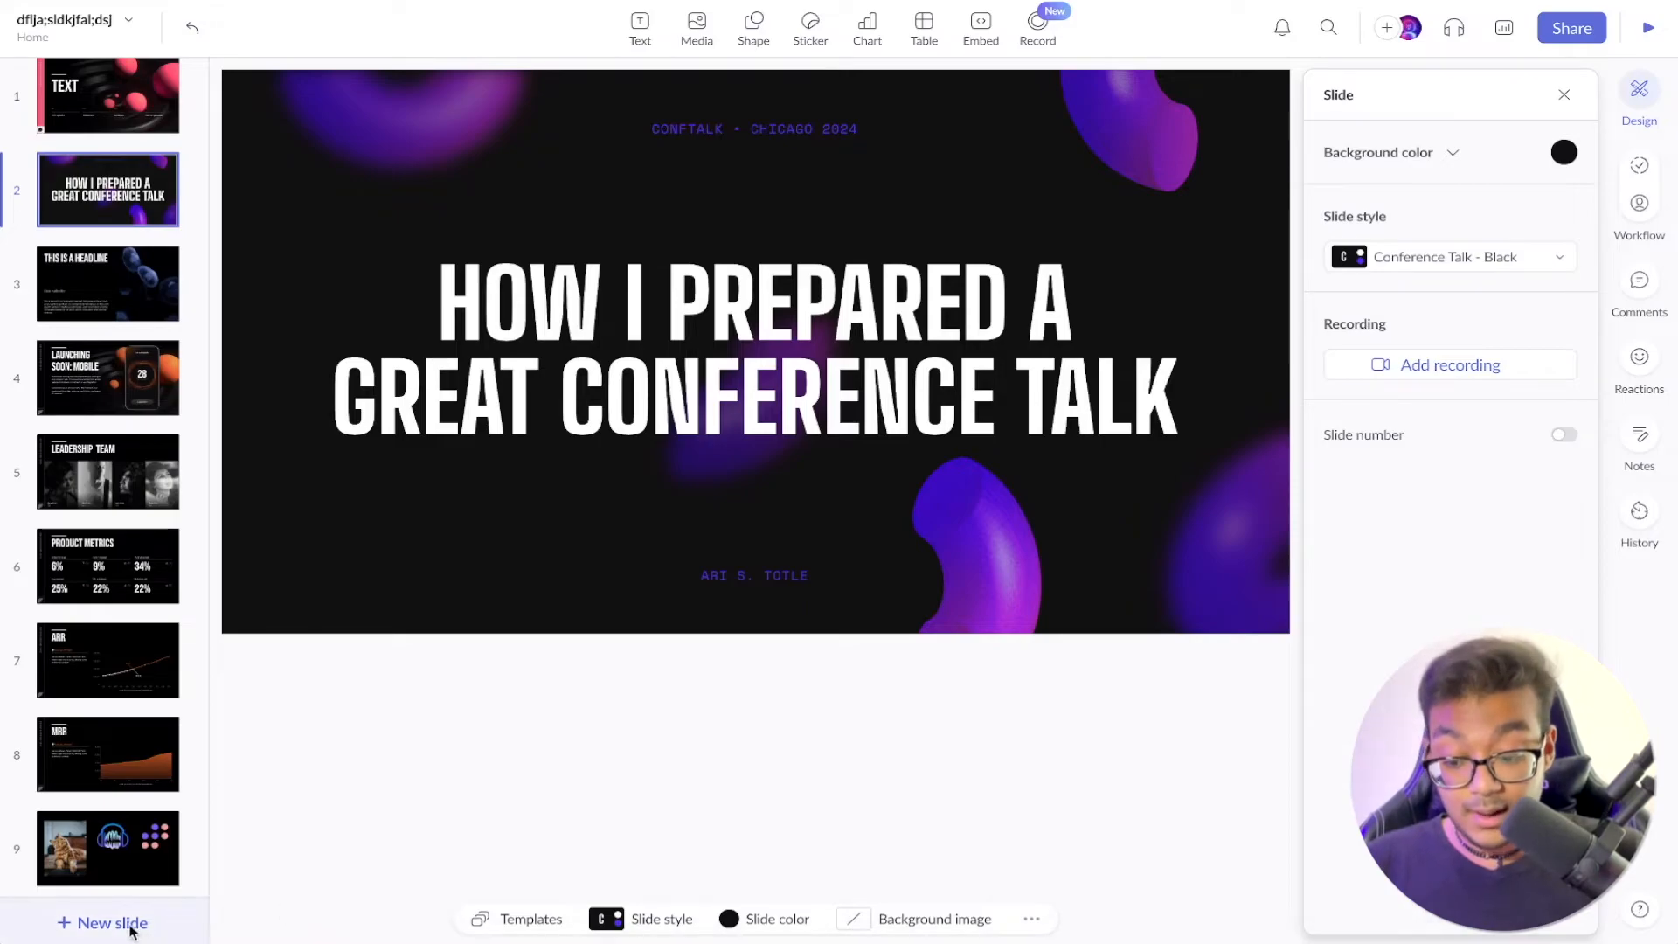
{"action": "left_click", "coordinate": [105, 923]}
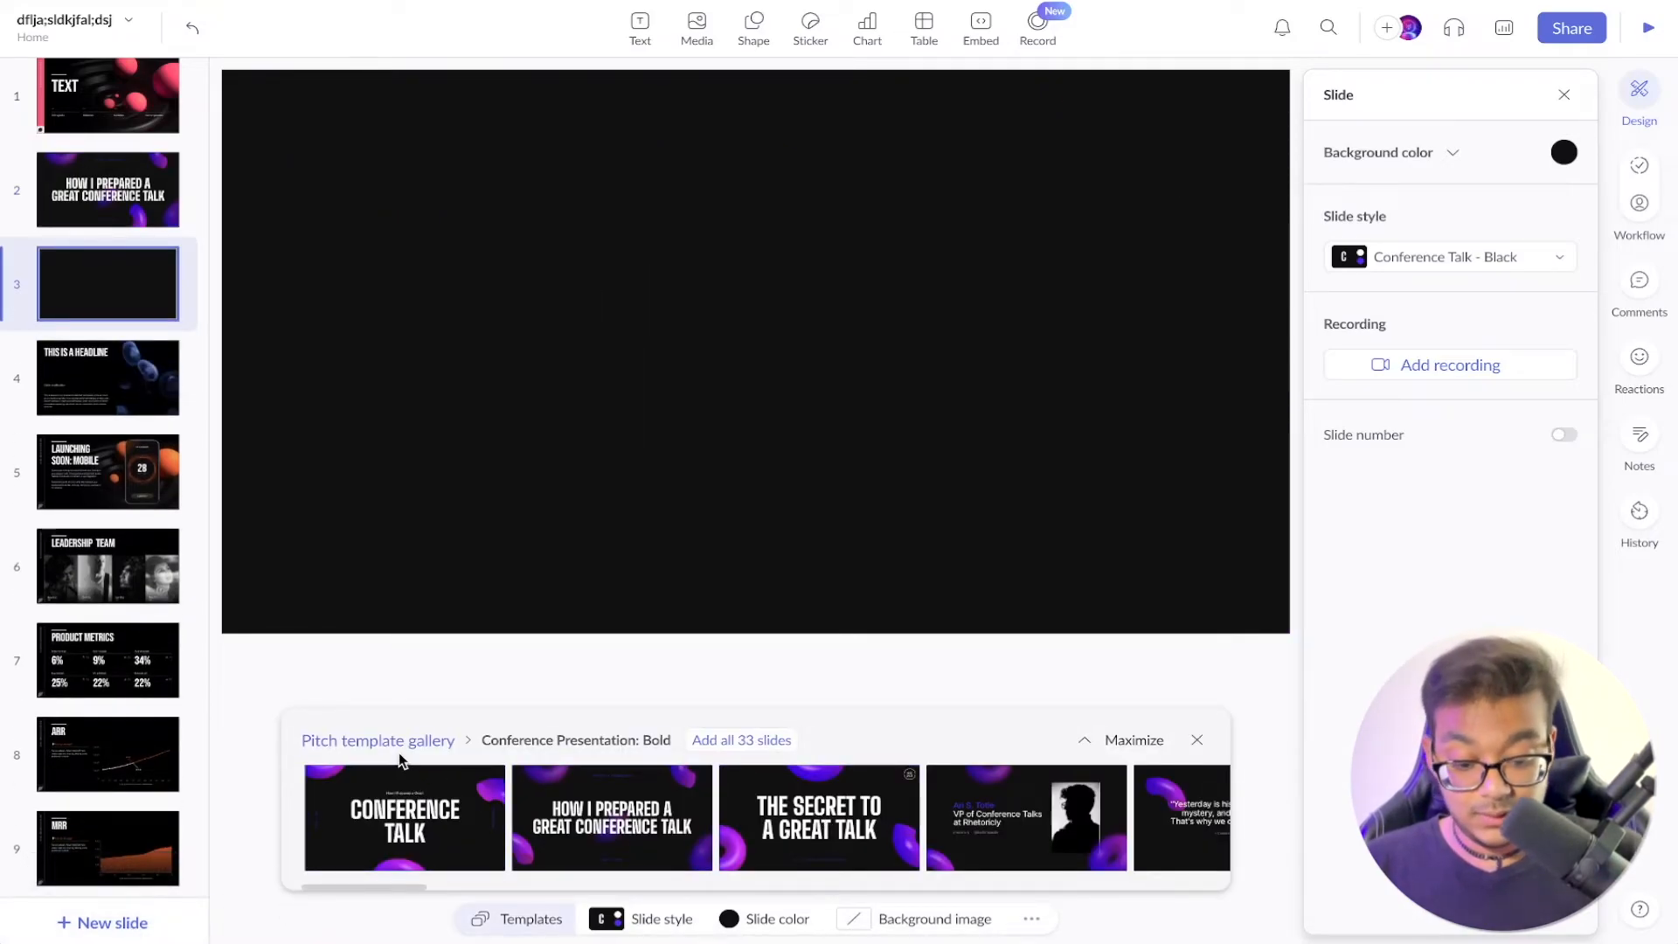
{"action": "left_click", "coordinate": [420, 740]}
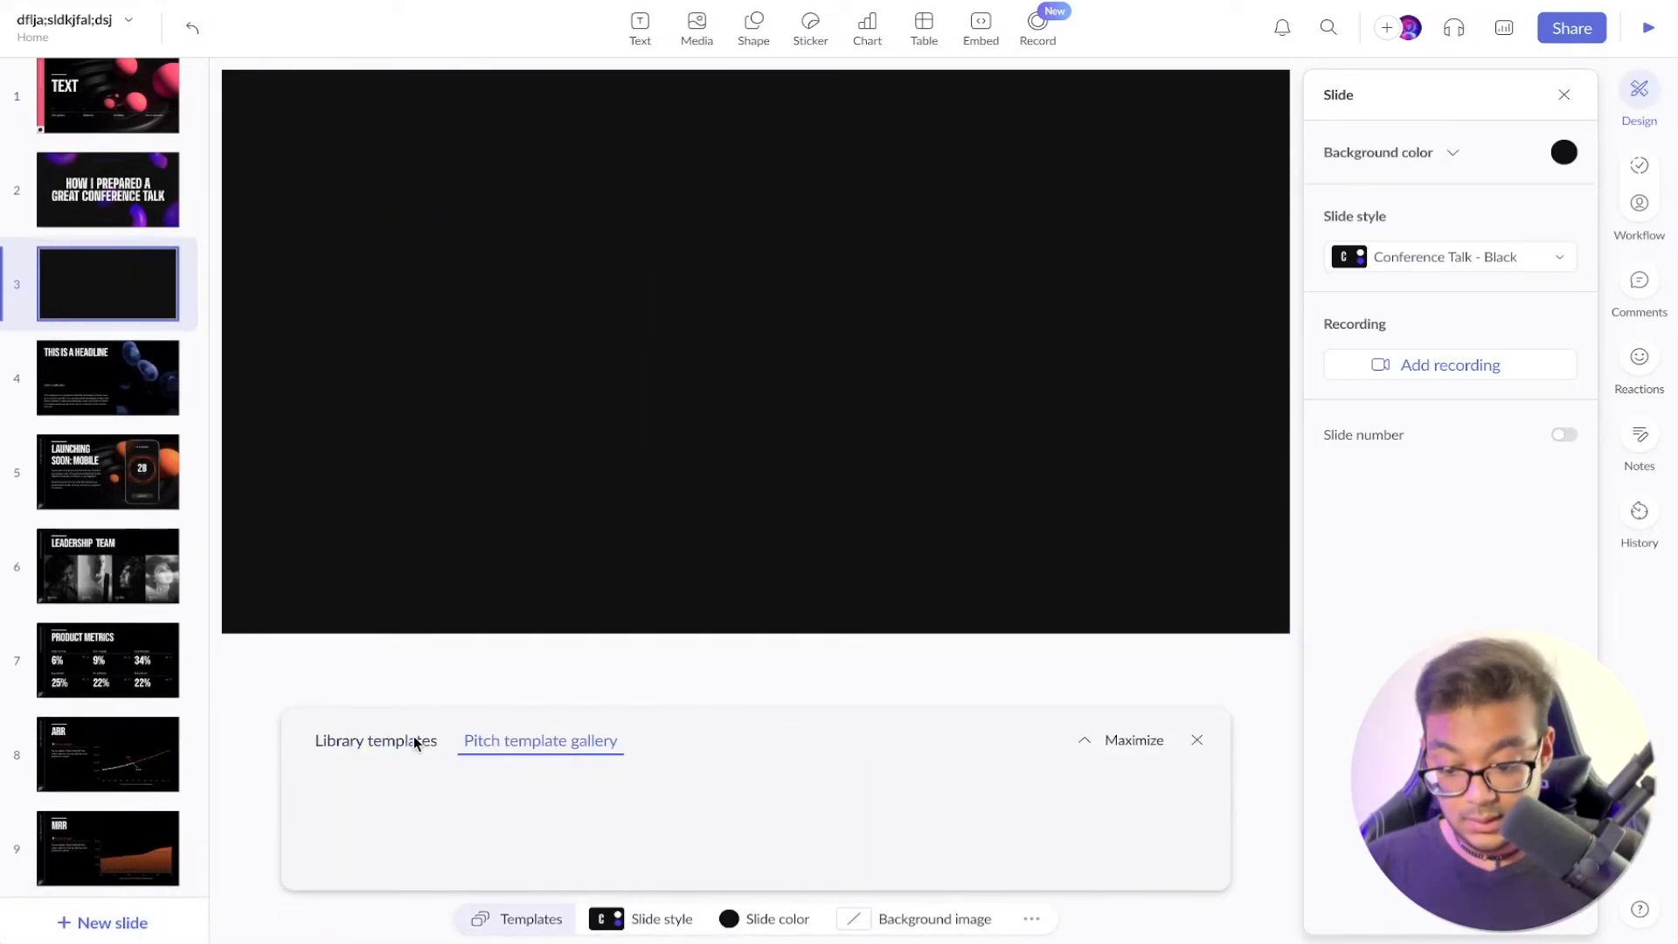
{"action": "scroll", "coordinate": [889, 822], "scroll_direction": "right", "scroll_amount": 5}
{"action": "scroll", "coordinate": [889, 830], "scroll_direction": "right", "scroll_amount": 10}
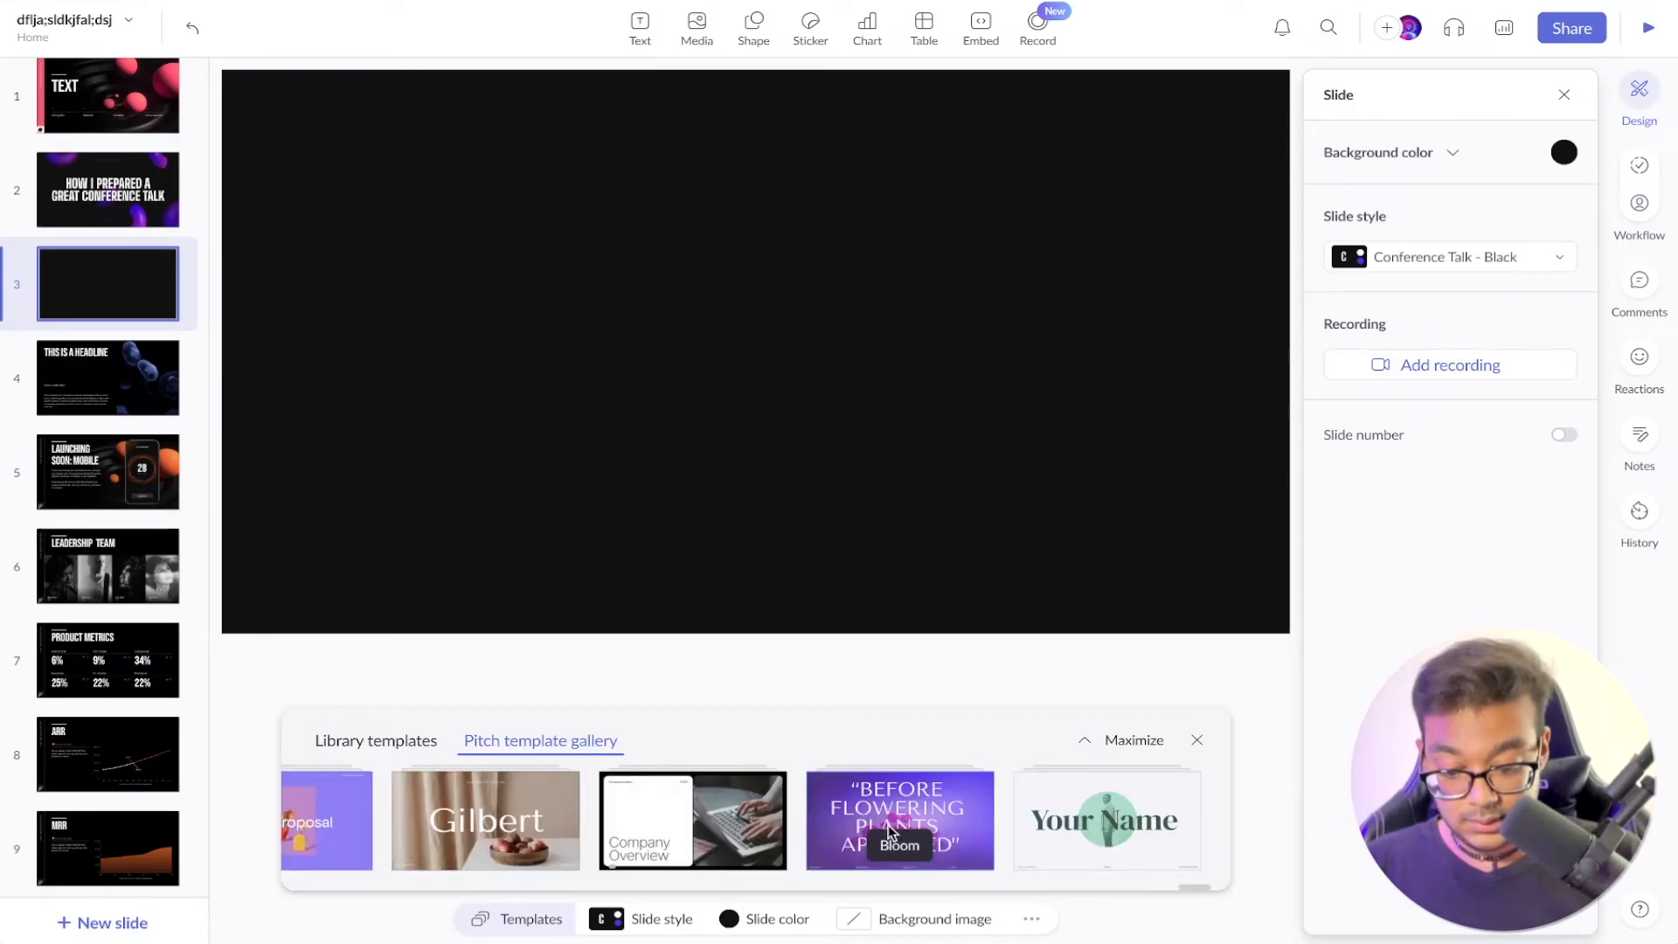
{"action": "left_click", "coordinate": [992, 828]}
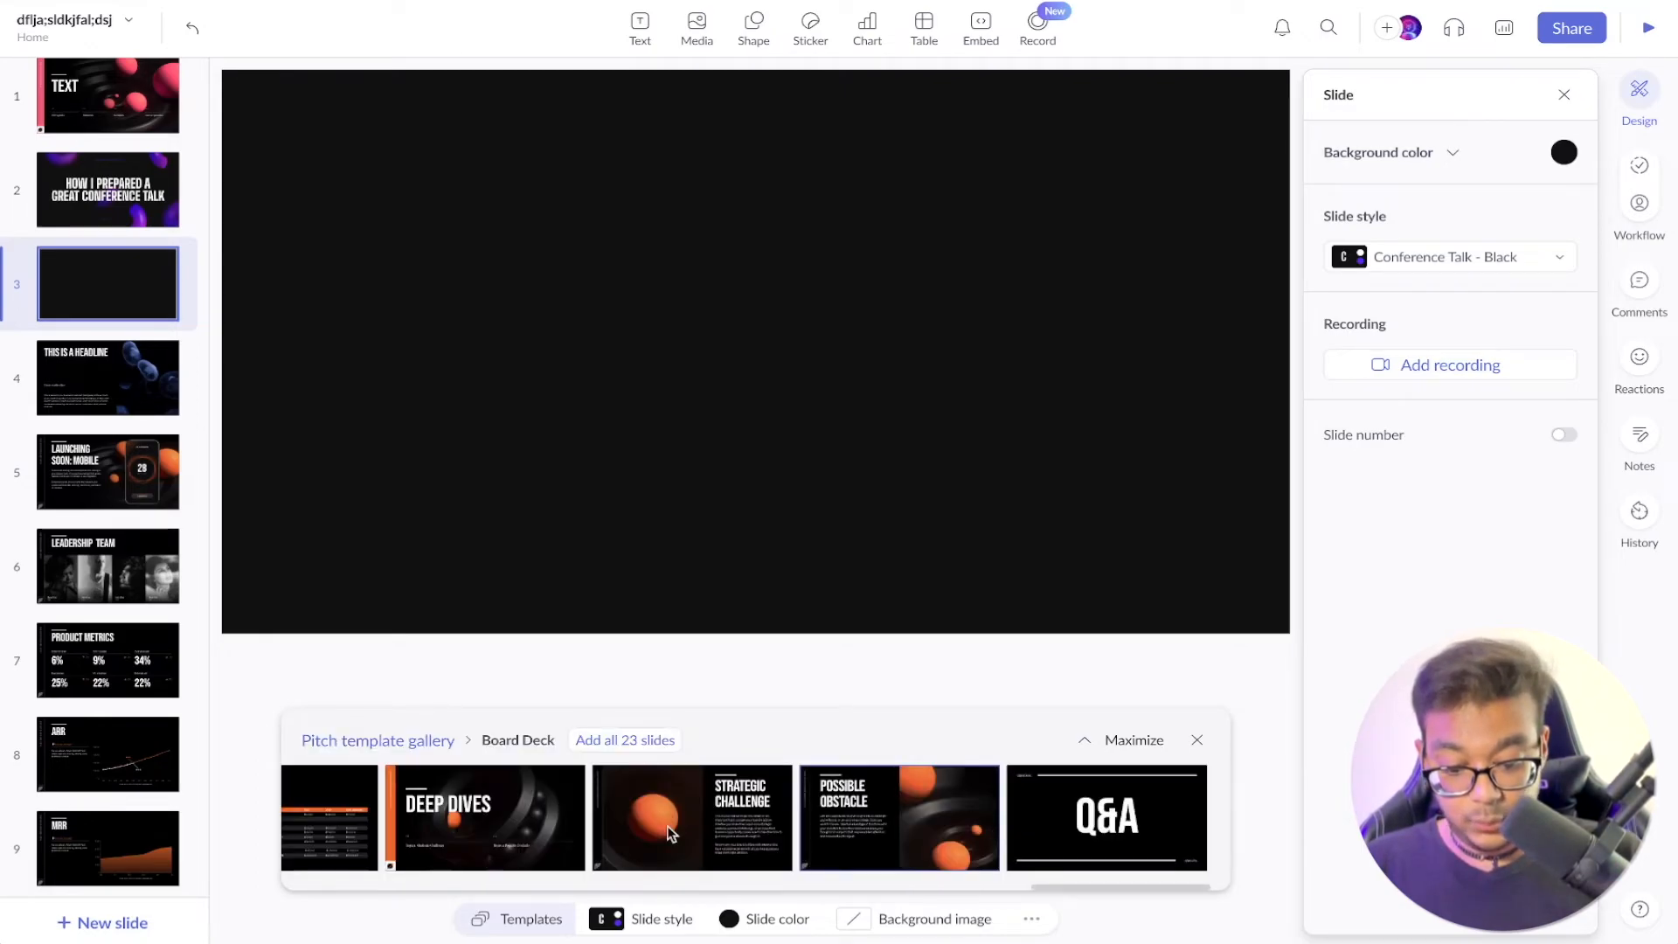
{"action": "scroll", "coordinate": [865, 826], "scroll_direction": "left", "scroll_amount": 2}
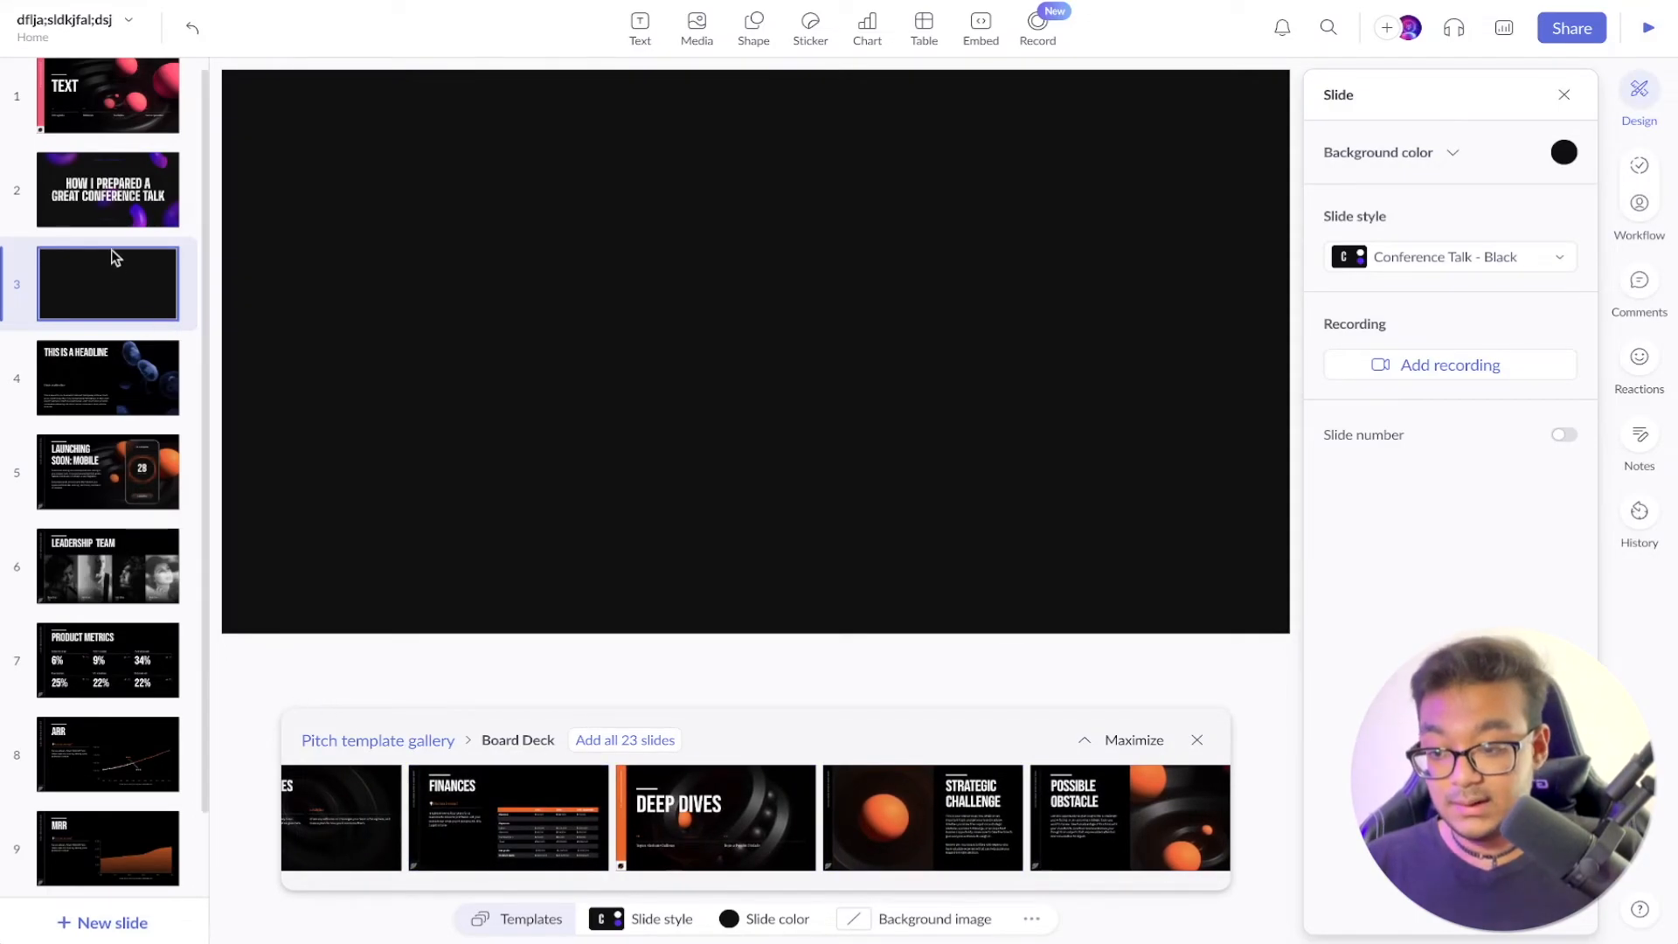
Delete all existing slides and fill the presentation with all 23 slides of the Board Deck template
{"action": "left_click", "coordinate": [134, 118]}
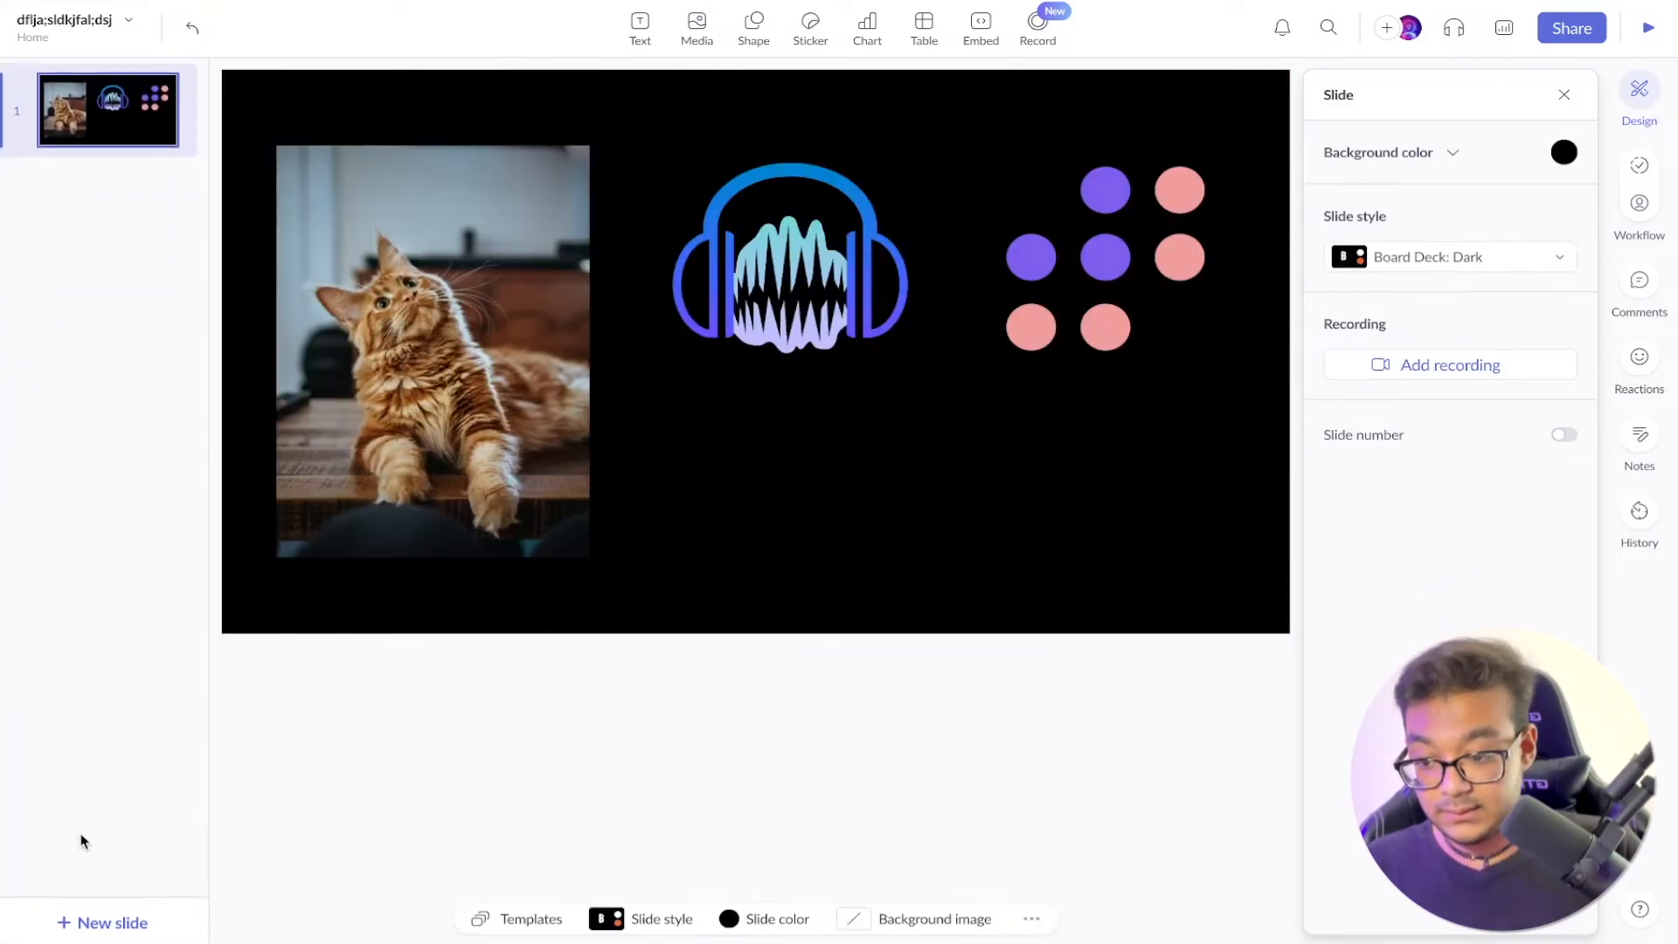
{"action": "key", "text": "Delete"}
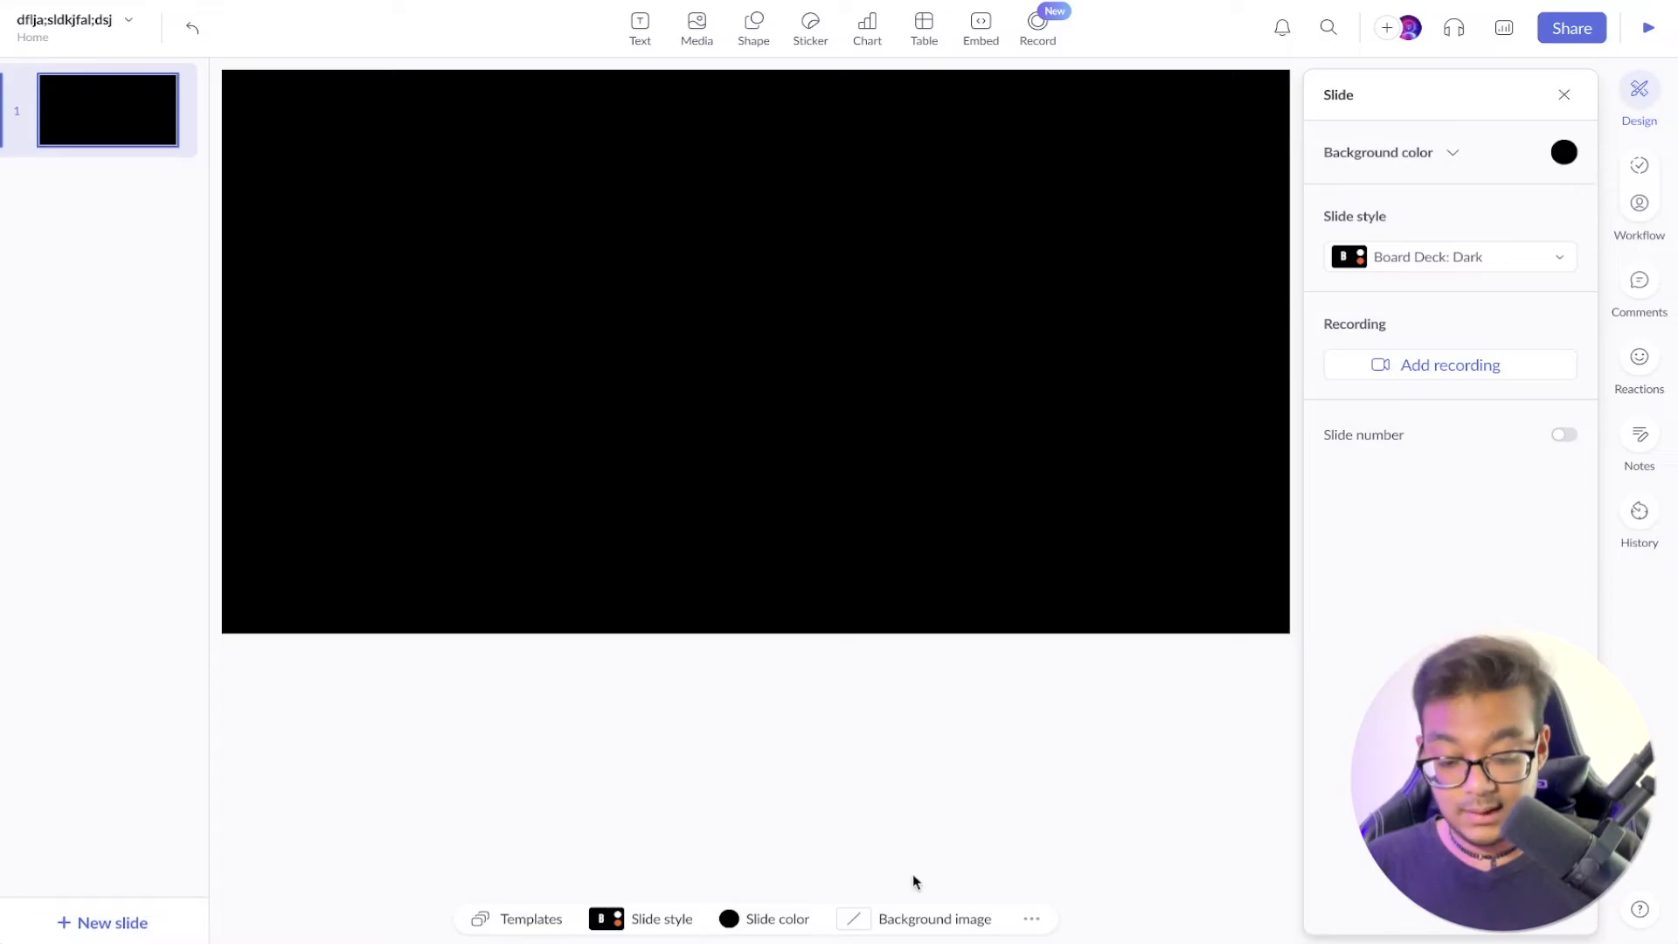
{"action": "left_click", "coordinate": [645, 918]}
{"action": "left_click", "coordinate": [533, 919]}
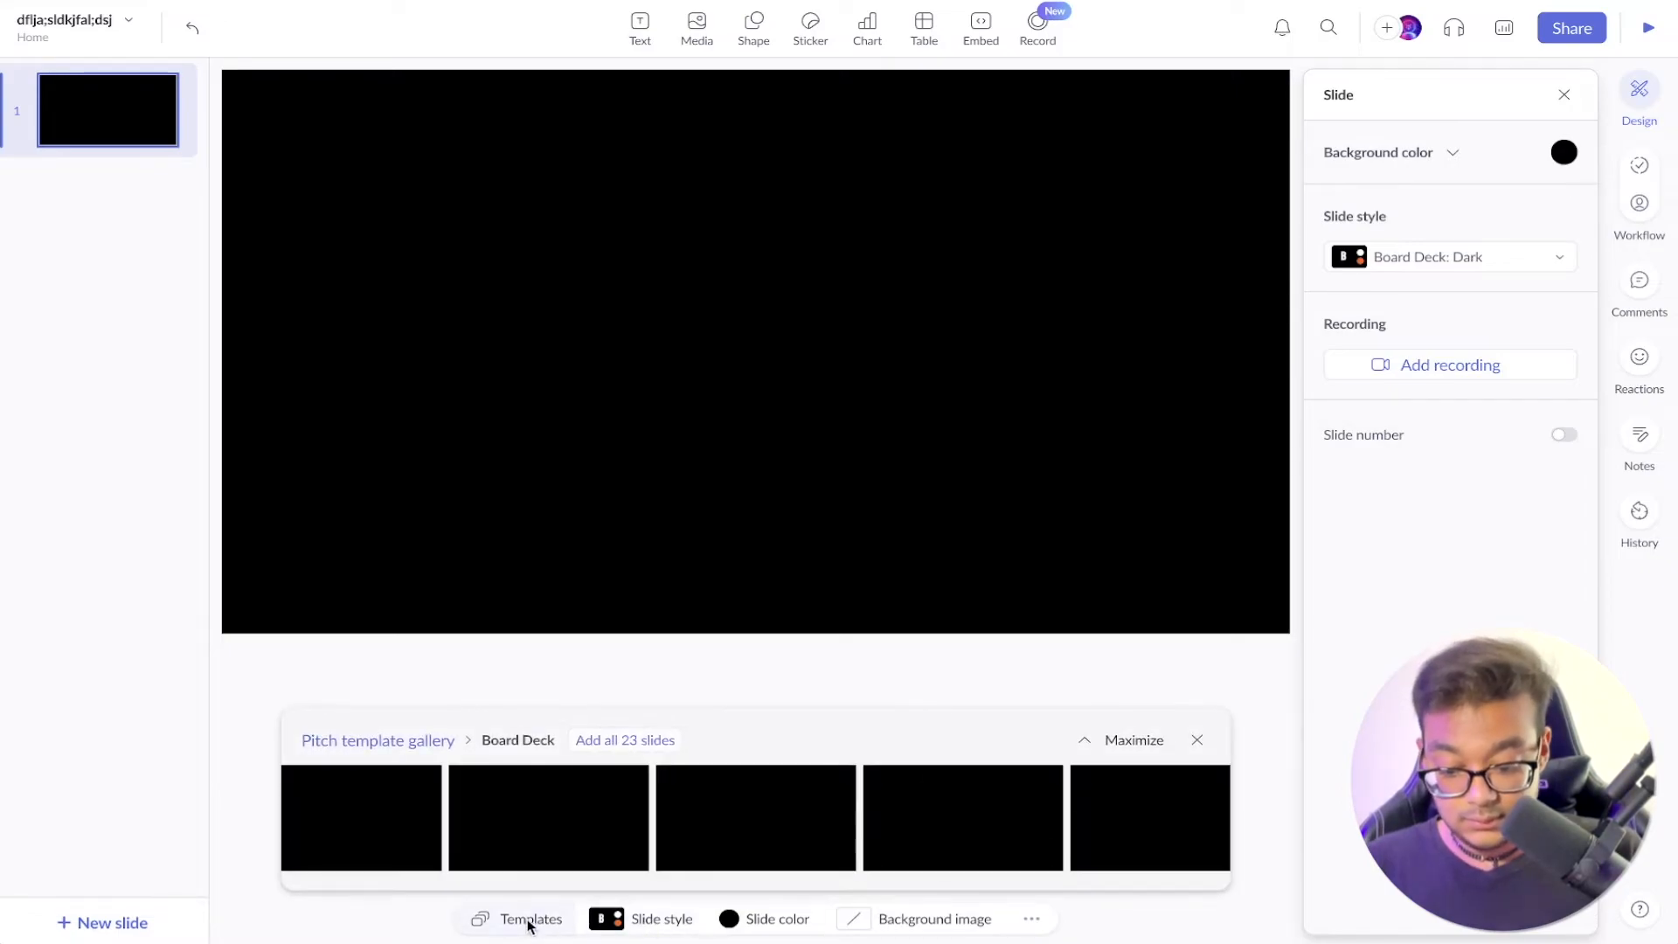
{"action": "left_click", "coordinate": [626, 741]}
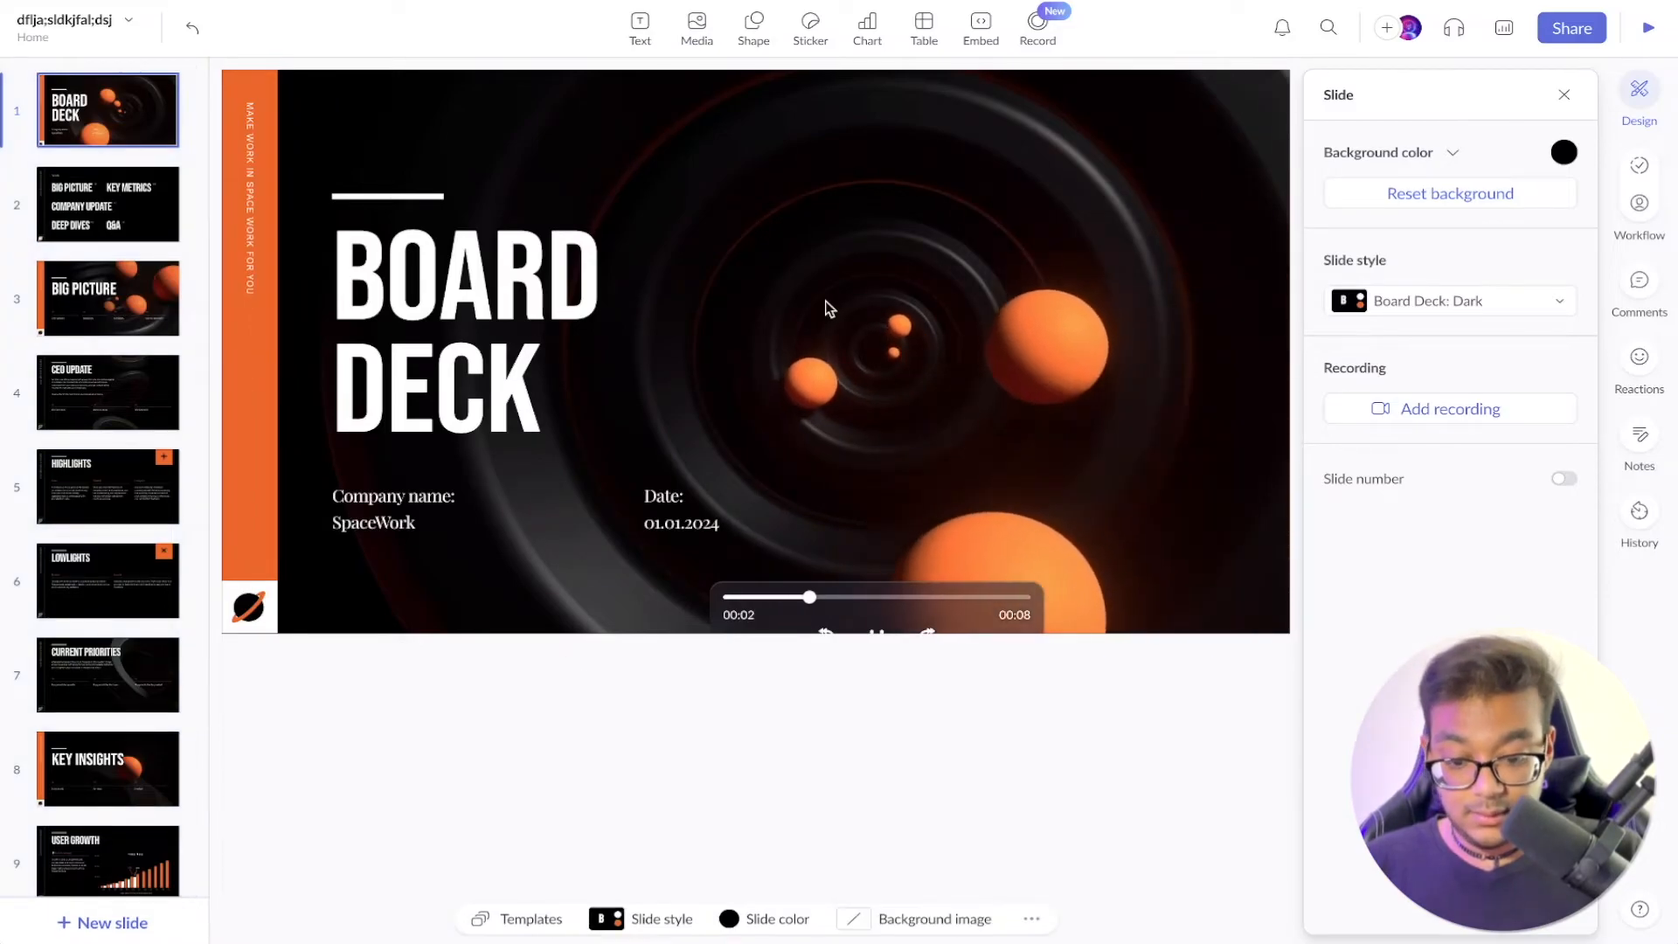
Look over the first Board Deck slides, return to the animated title slide and close the slide properties
{"action": "left_click", "coordinate": [827, 310]}
{"action": "left_click", "coordinate": [914, 734]}
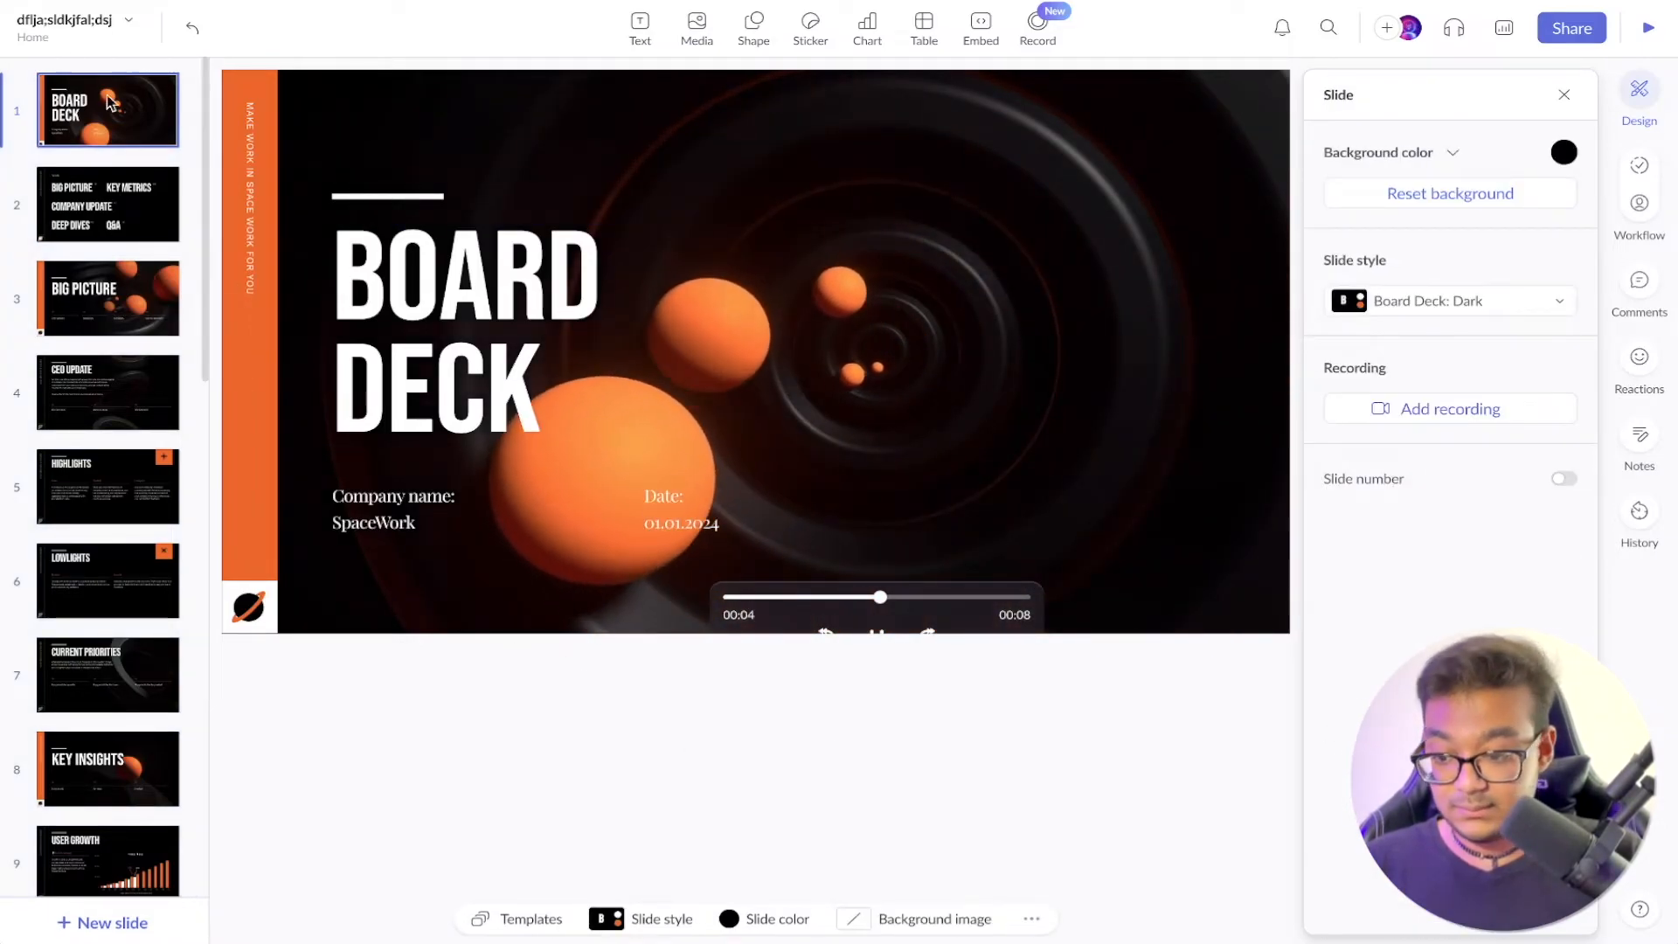
{"action": "left_click", "coordinate": [77, 262]}
{"action": "left_click", "coordinate": [103, 229]}
{"action": "left_click", "coordinate": [125, 123]}
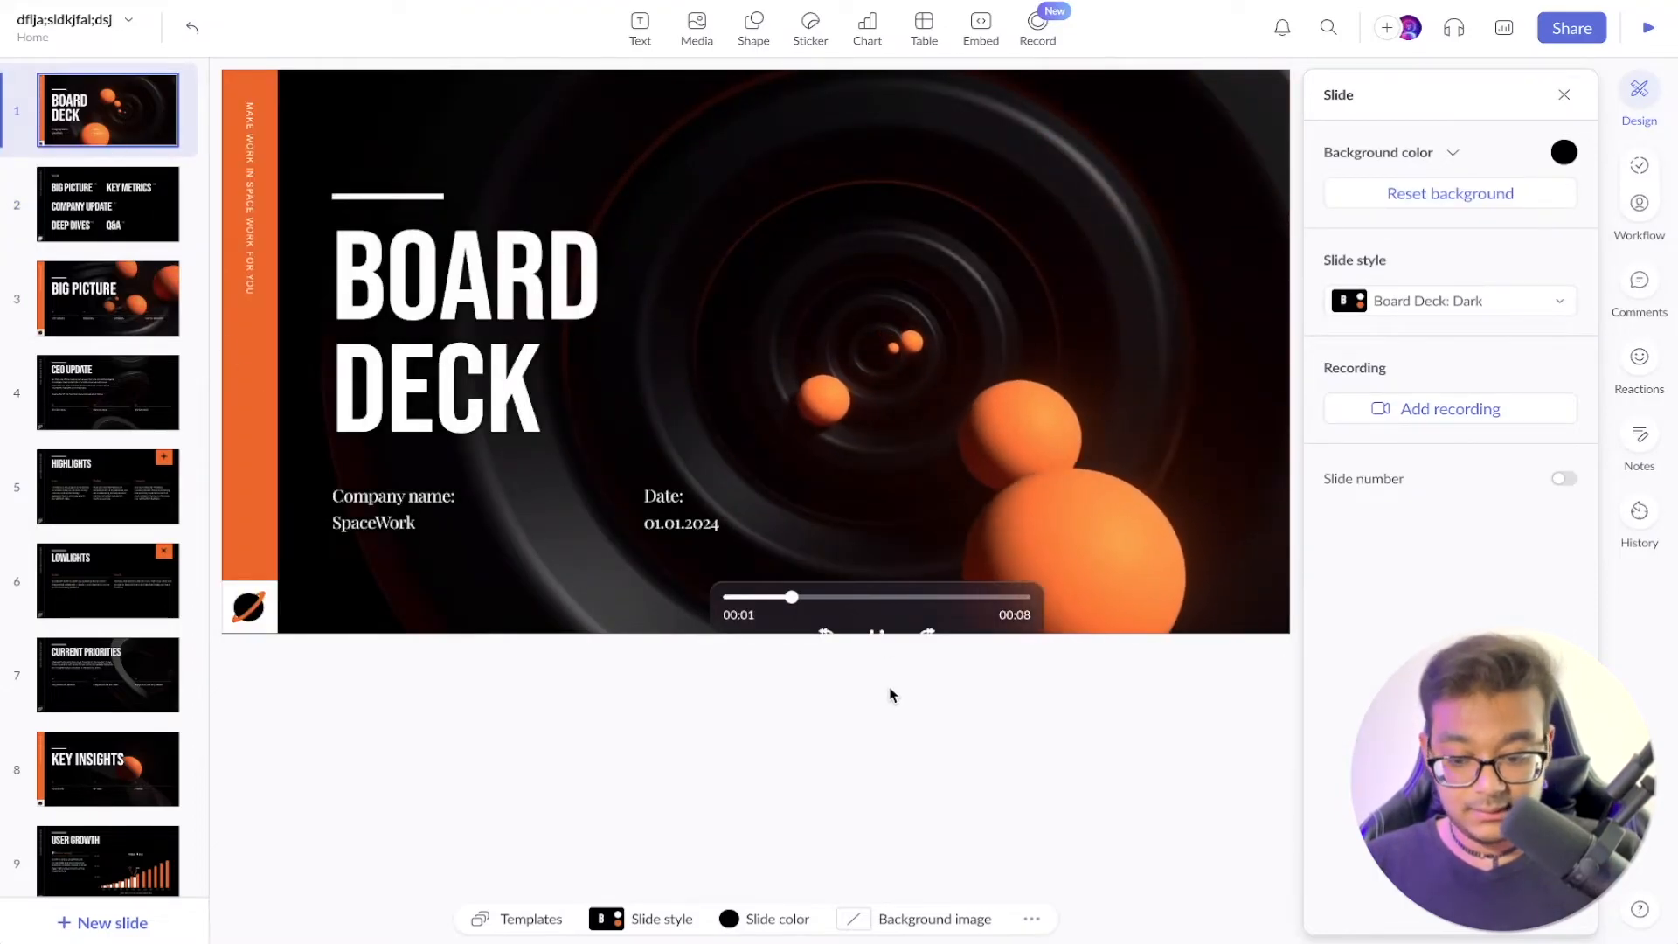
{"action": "left_click", "coordinate": [1564, 95]}
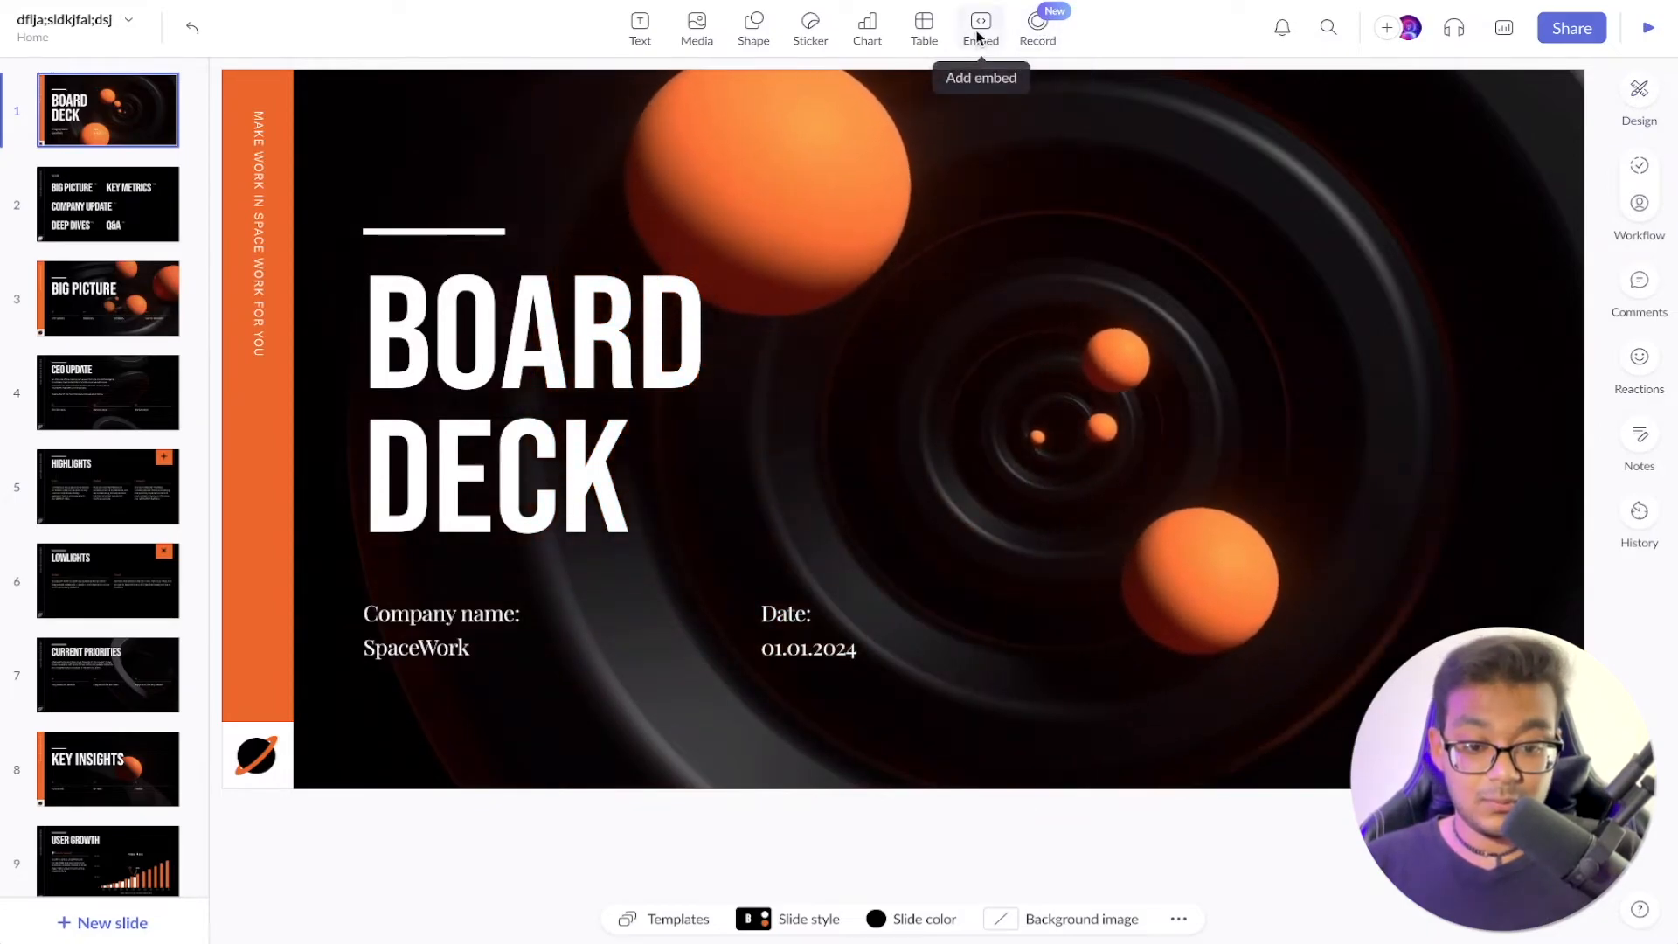
Examine the table size grid, the chart types and the Import a CSV, Google Sheets, Google Analytics and ChartMogul chart integrations
{"action": "left_click", "coordinate": [913, 26]}
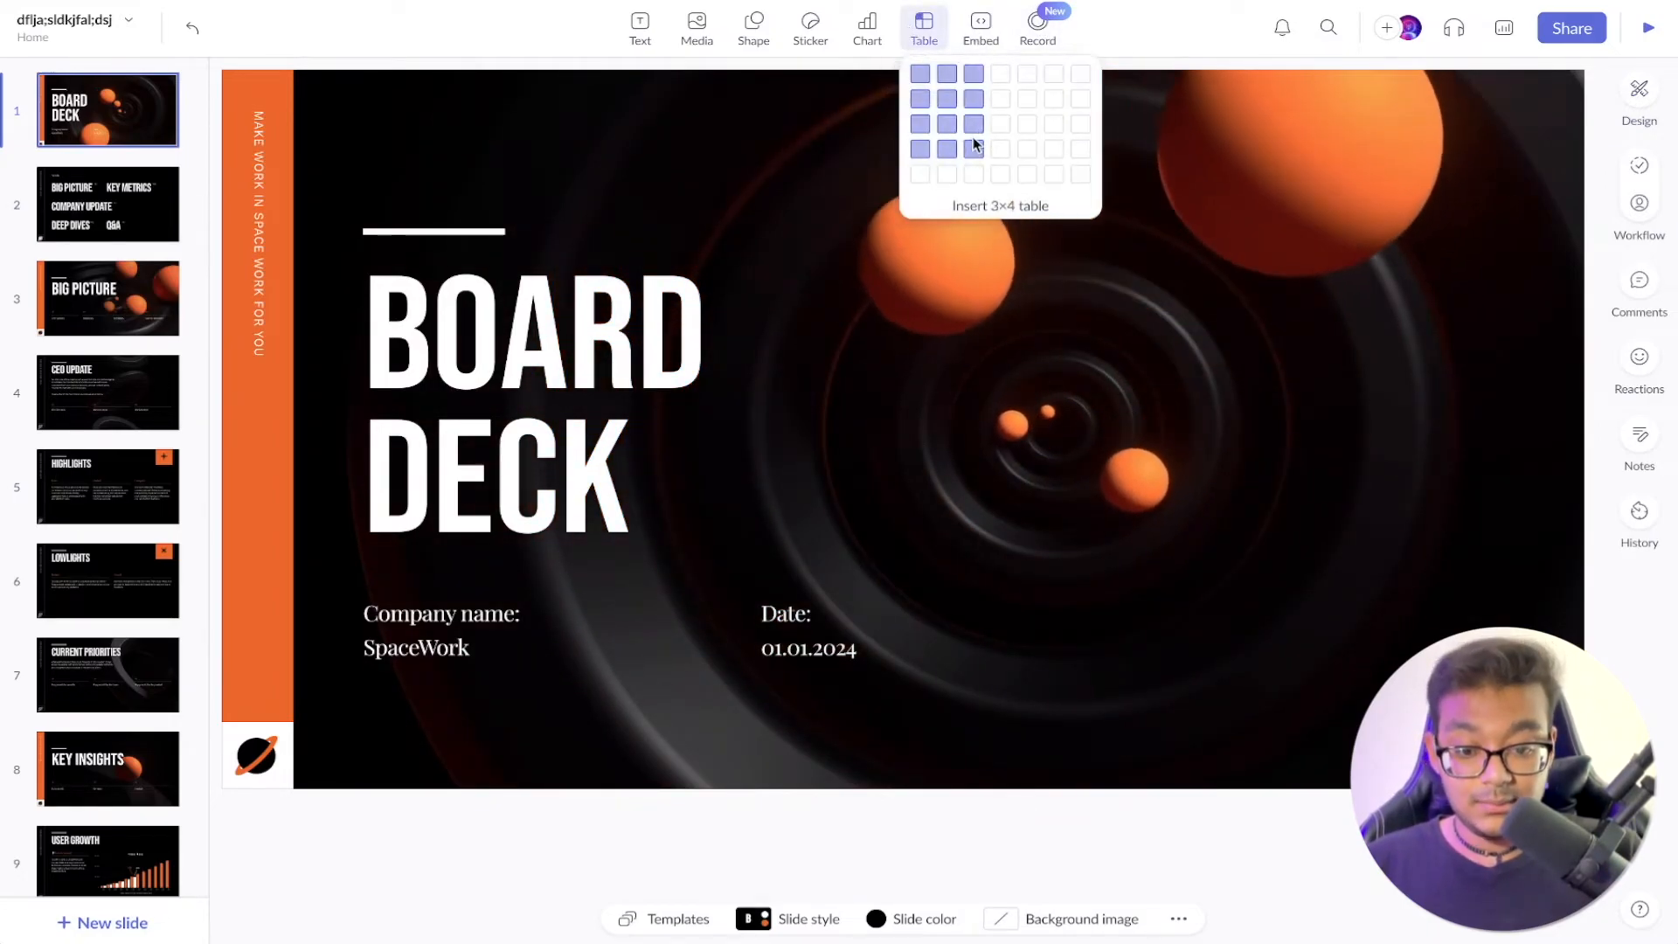
{"action": "left_click", "coordinate": [868, 28]}
{"action": "left_click", "coordinate": [868, 28]}
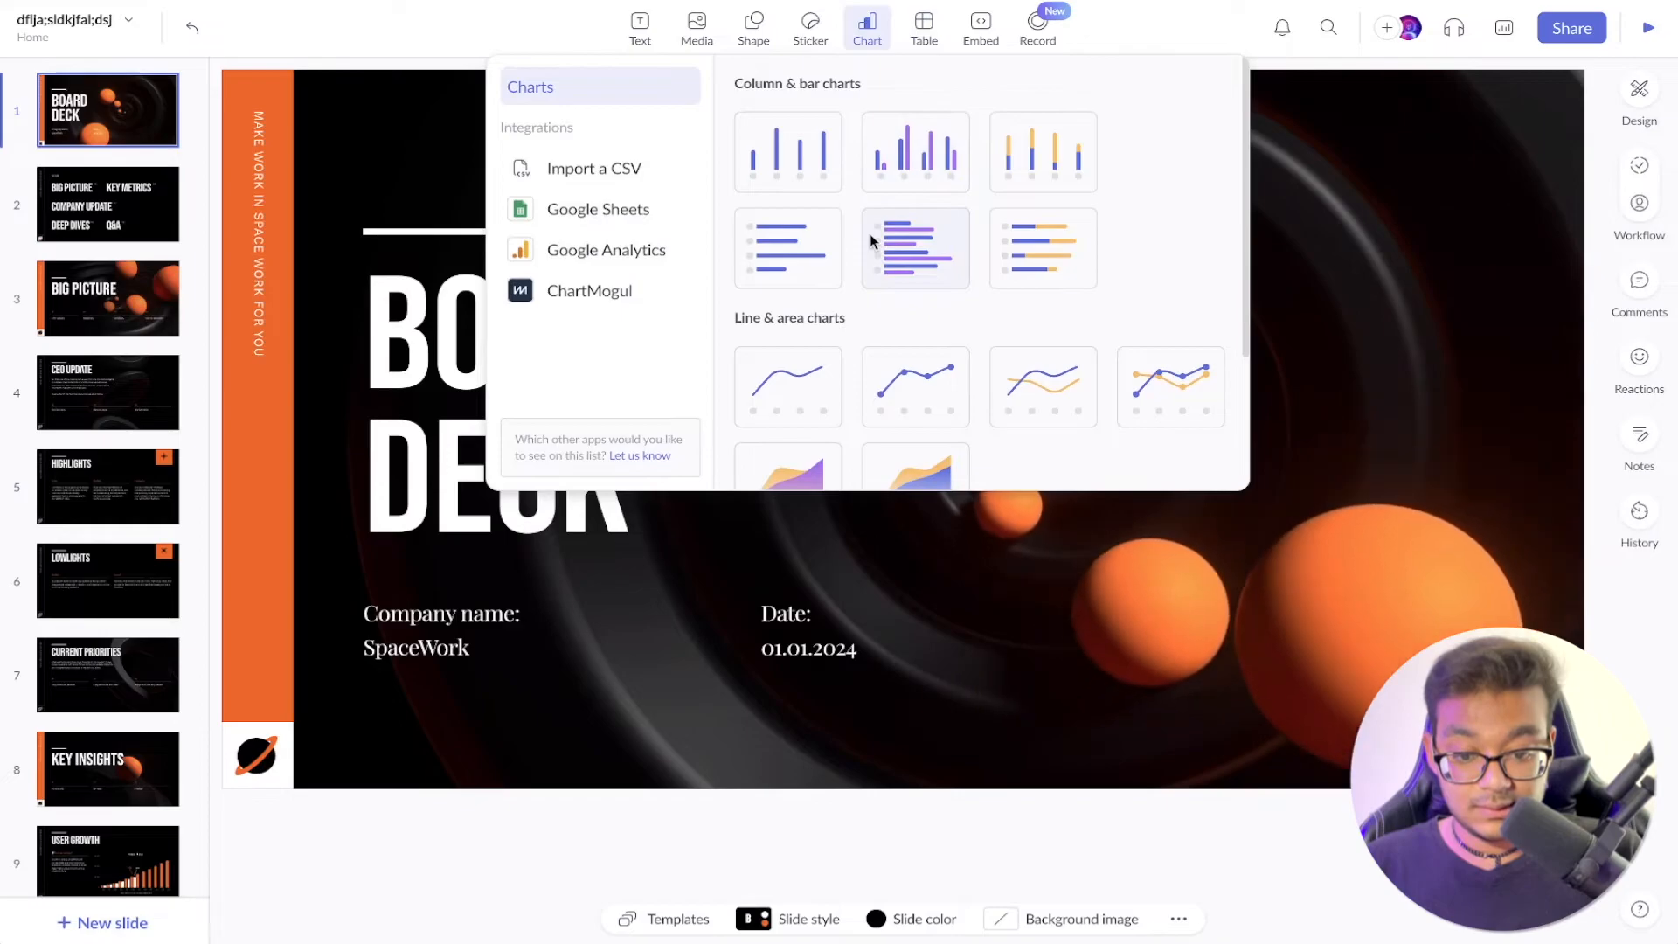
{"action": "scroll", "coordinate": [869, 233], "scroll_direction": "down", "scroll_amount": 2}
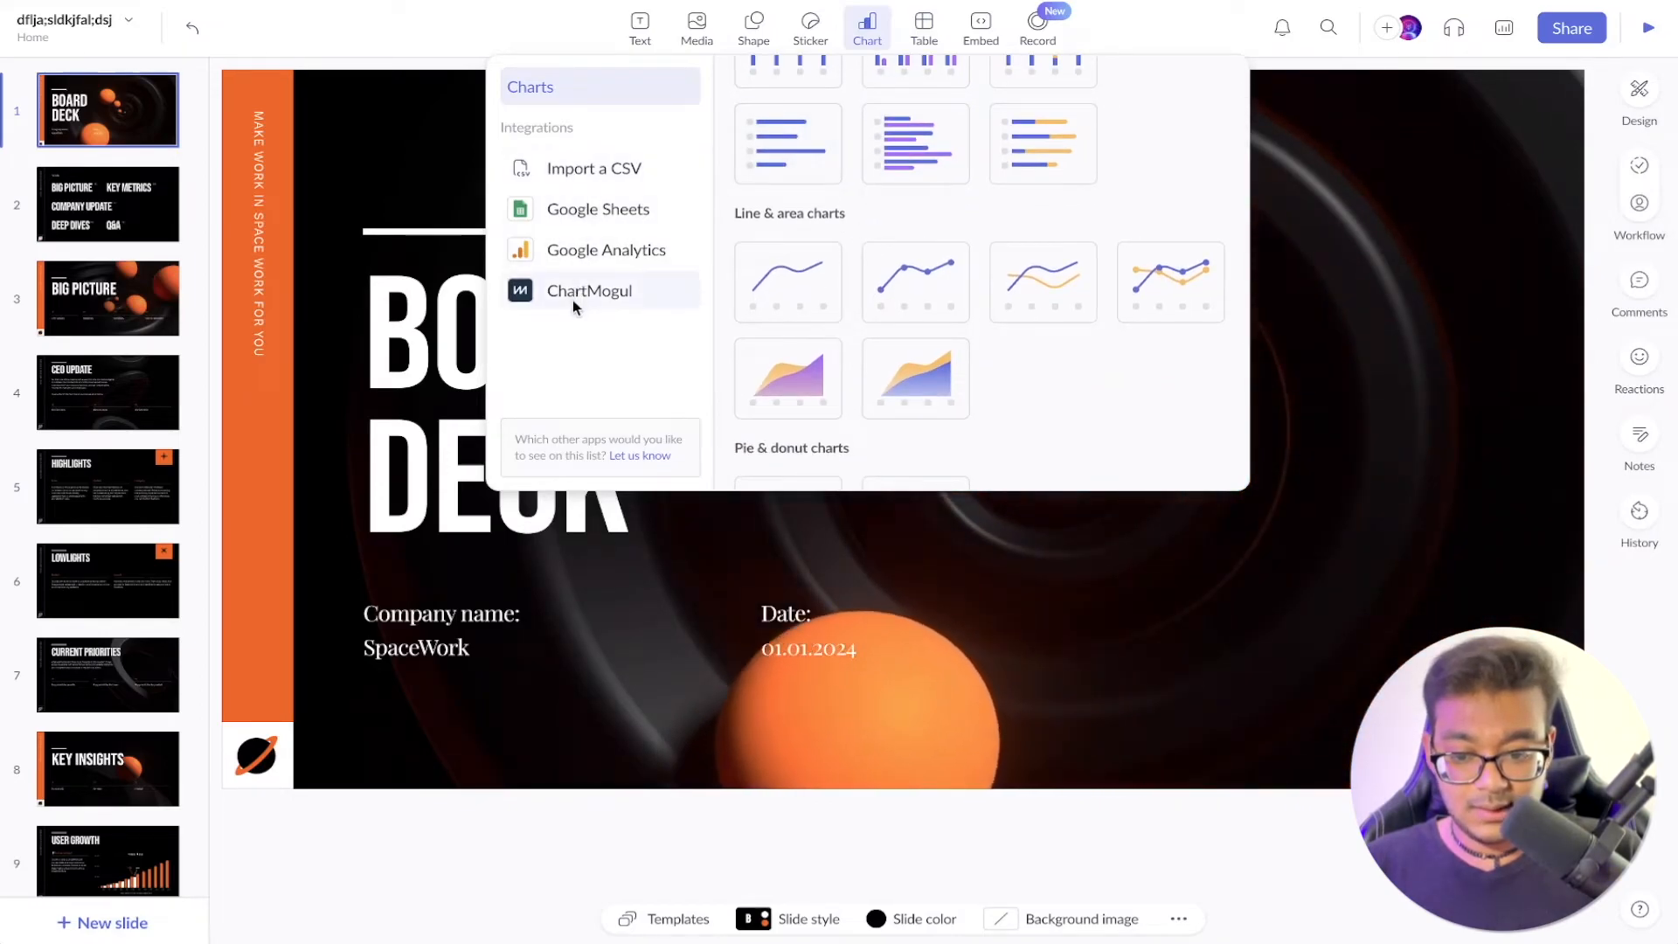
{"action": "left_click", "coordinate": [589, 178]}
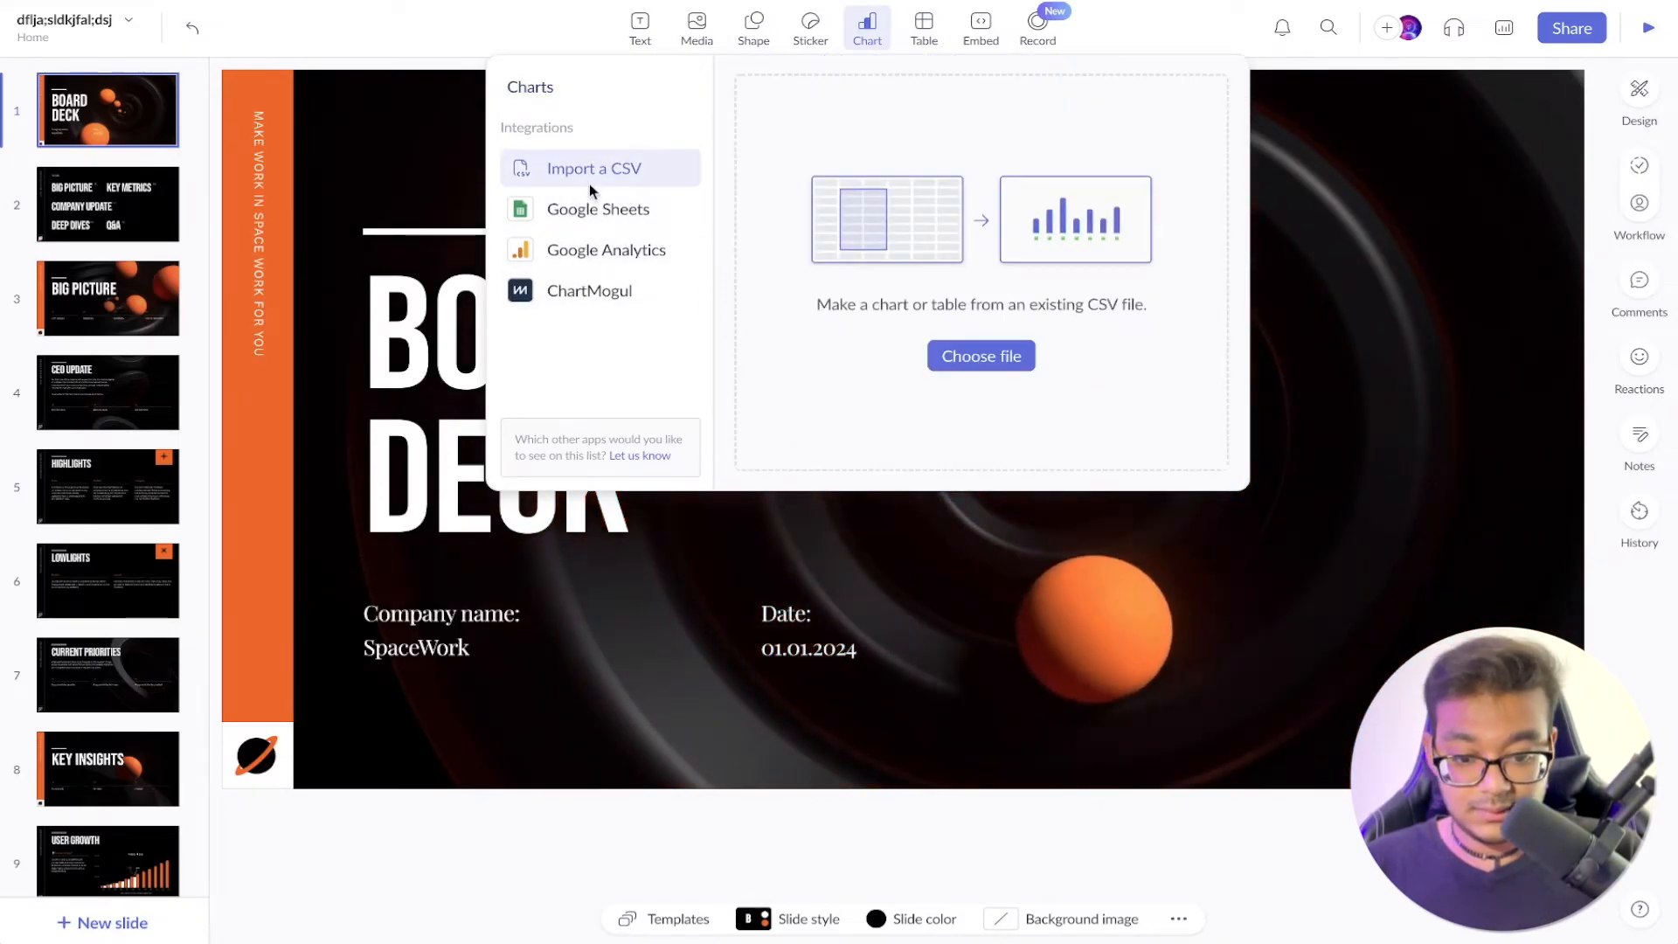
{"action": "left_click", "coordinate": [587, 214]}
{"action": "left_click", "coordinate": [587, 250]}
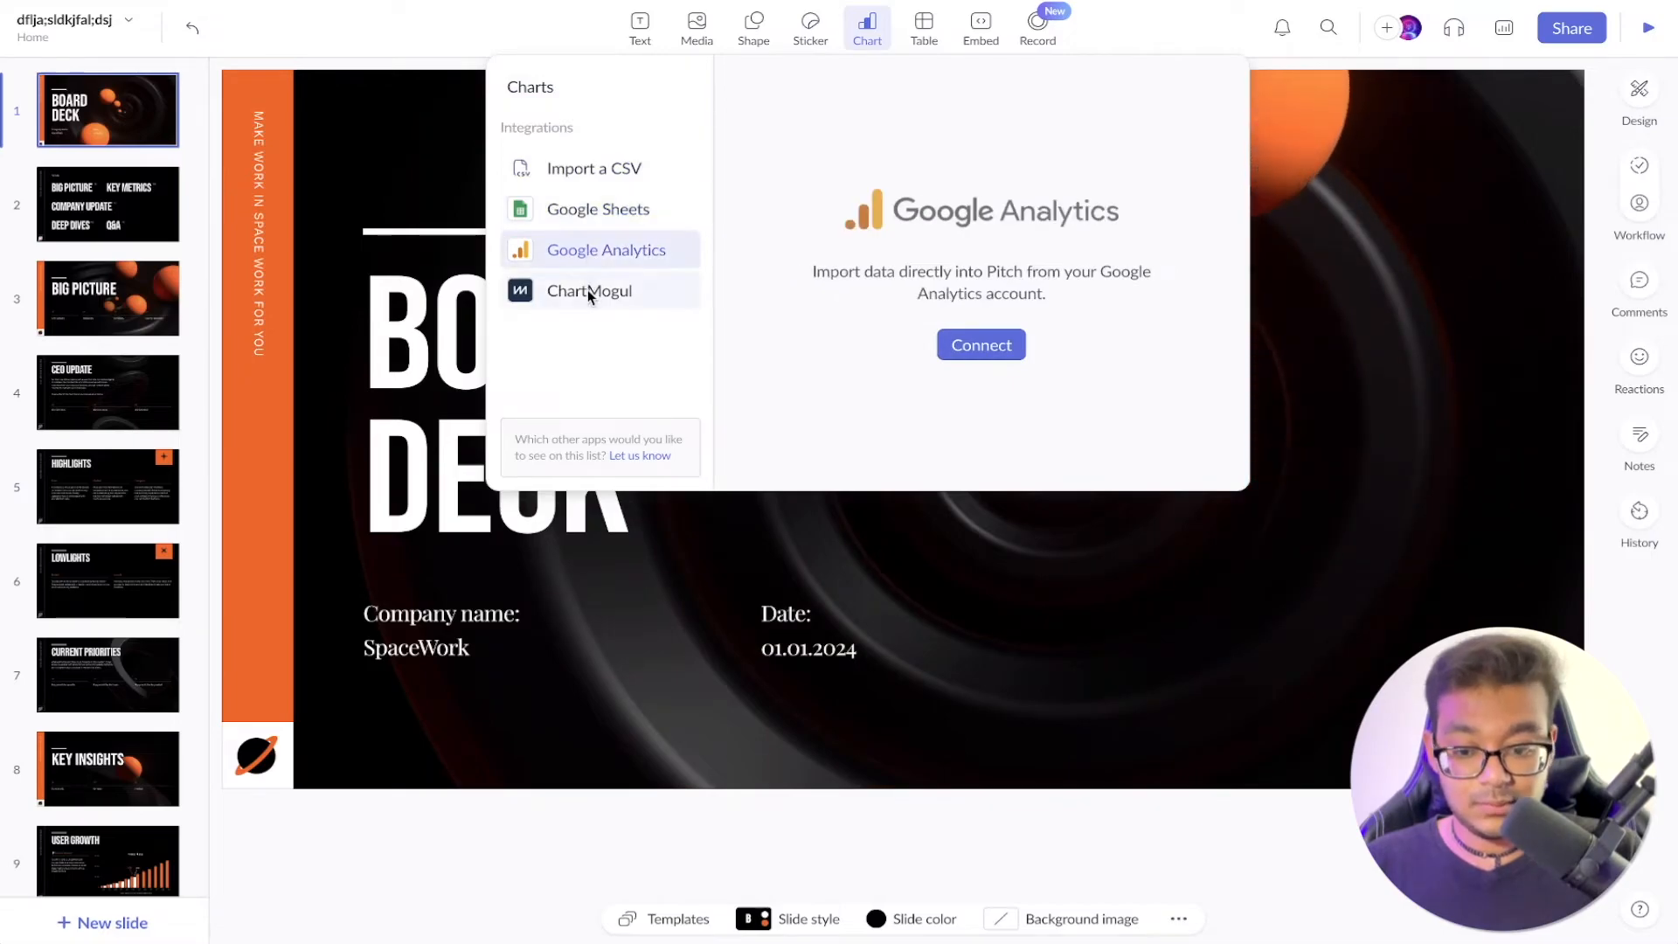
{"action": "left_click", "coordinate": [588, 290]}
{"action": "left_click", "coordinate": [589, 96]}
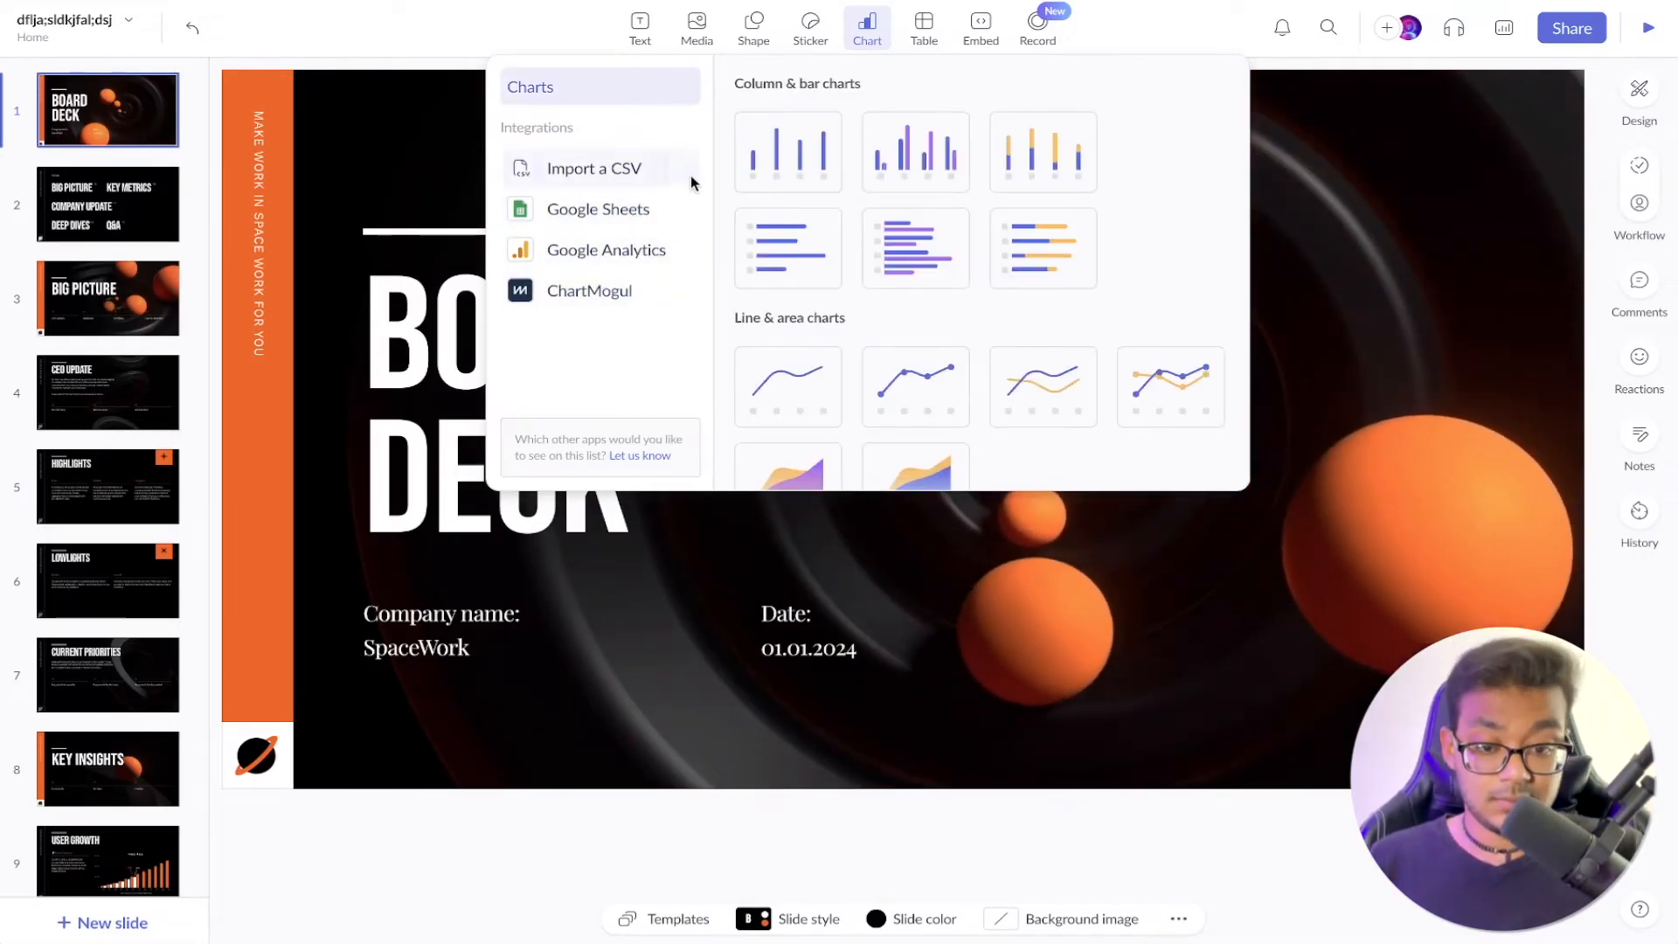
Insert an overlapping area chart on the Board Deck title slide and position it partly over the title
{"action": "scroll", "coordinate": [888, 301], "scroll_direction": "down", "scroll_amount": 2}
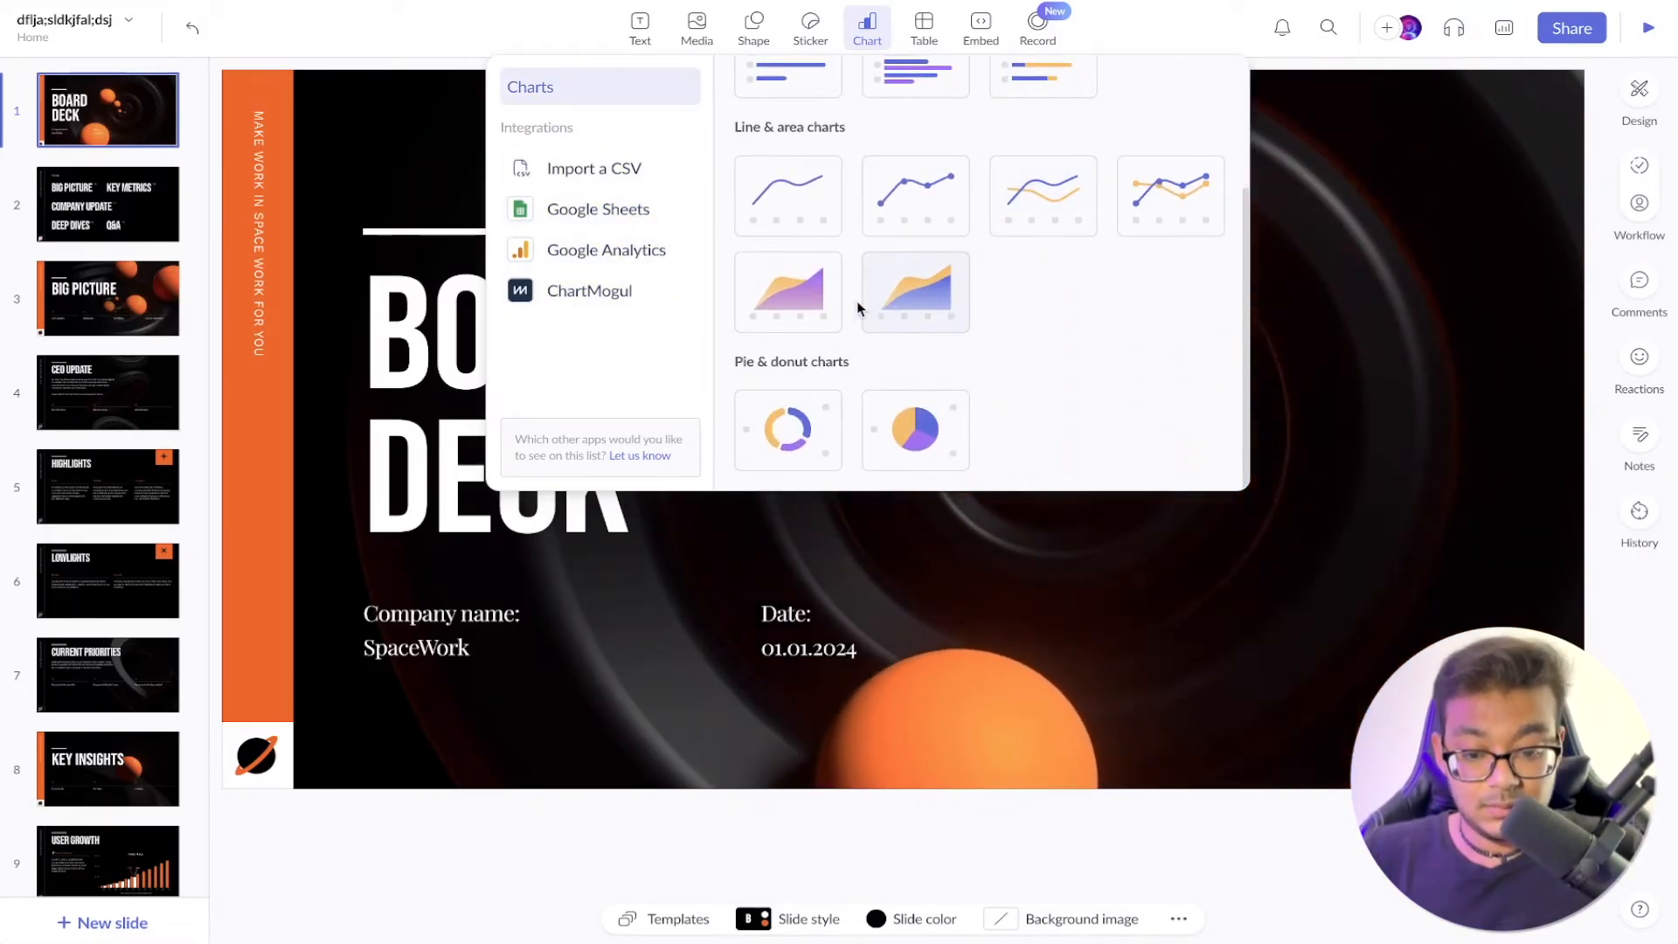
{"action": "left_click", "coordinate": [796, 290]}
{"action": "left_click_drag", "start_coordinate": [1017, 396], "coordinate": [1001, 337]}
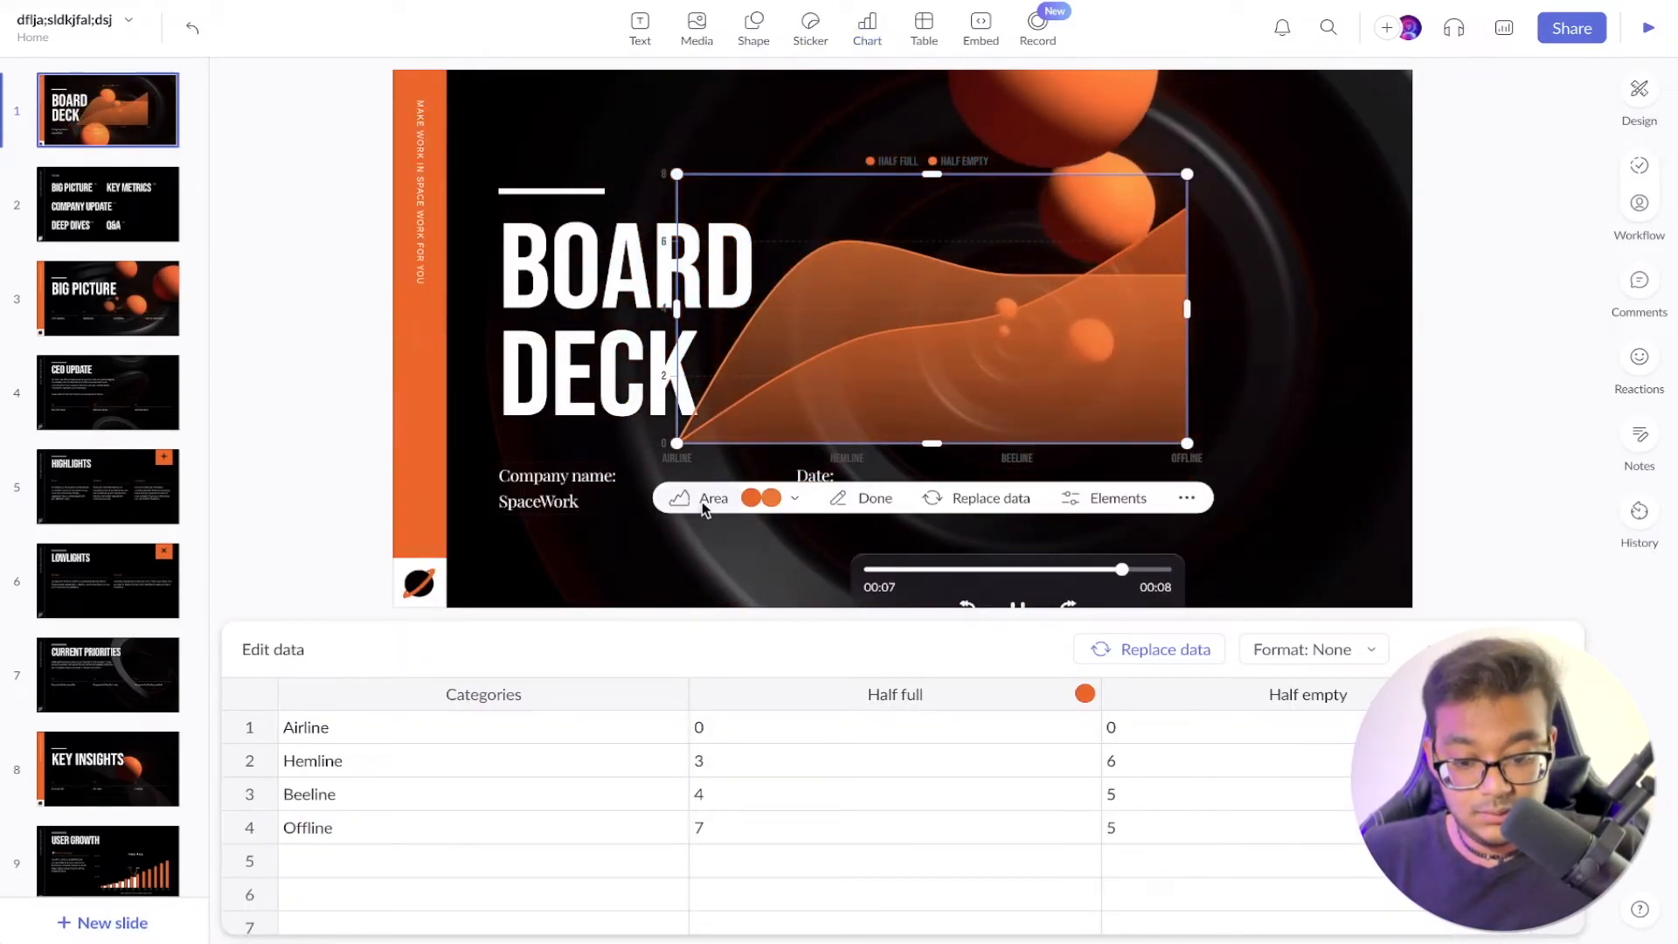
Review the area chart's color palettes, element toggles and further chart settings, and finish editing its data
{"action": "left_click", "coordinate": [763, 503]}
{"action": "left_click", "coordinate": [795, 498]}
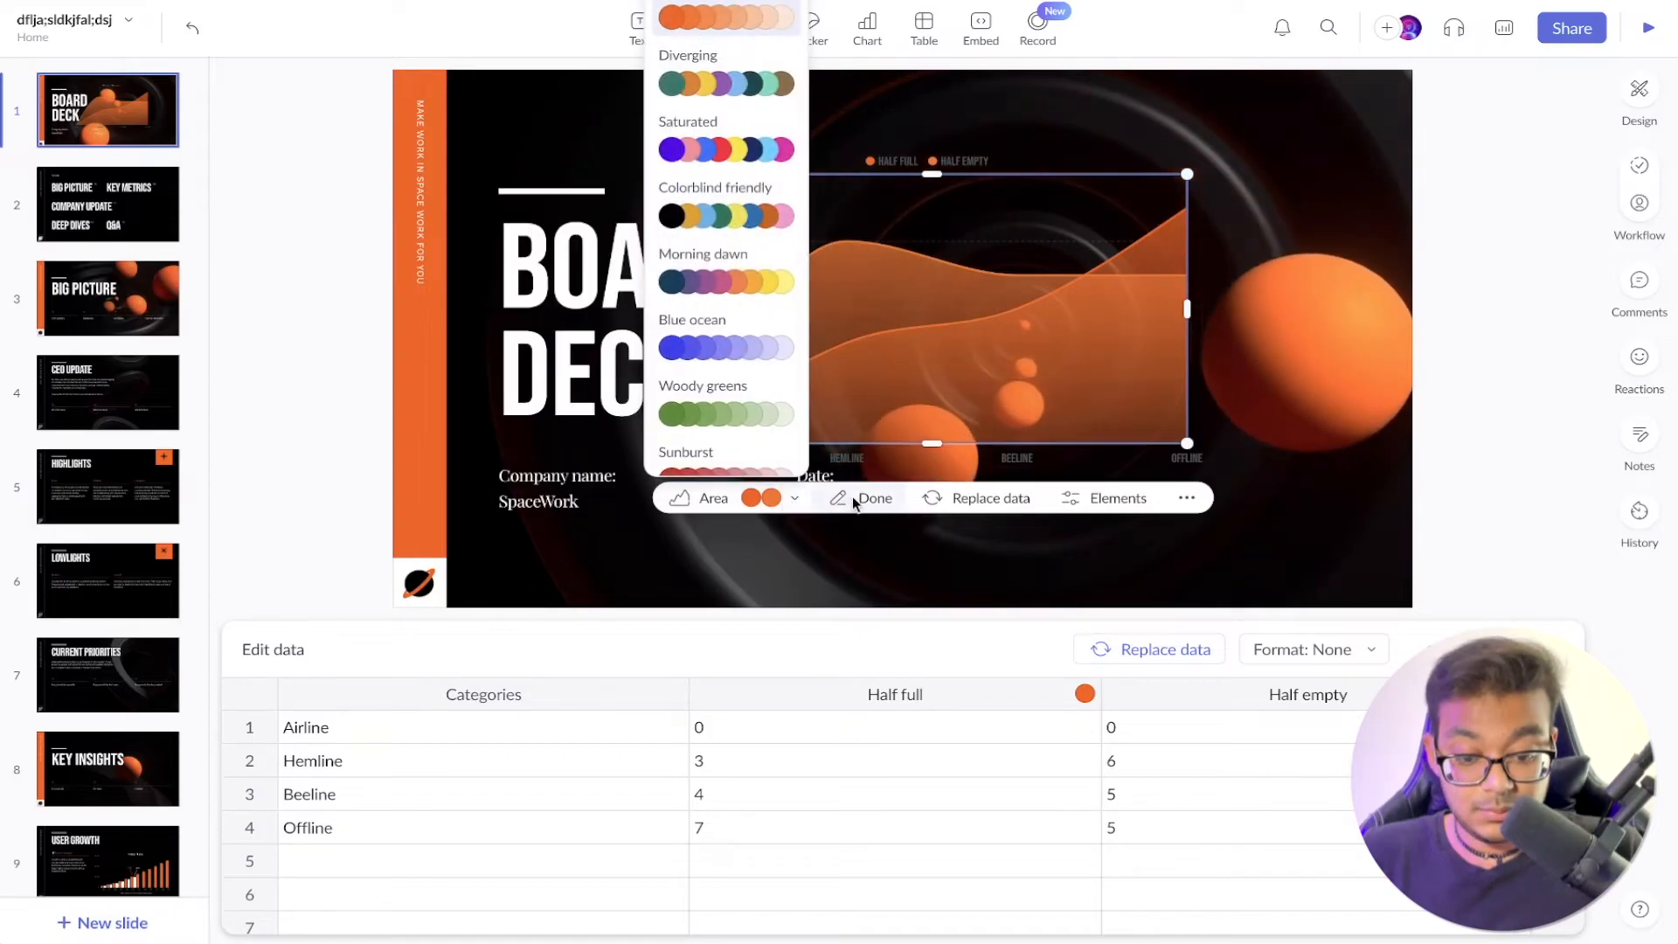
{"action": "left_click", "coordinate": [1115, 497]}
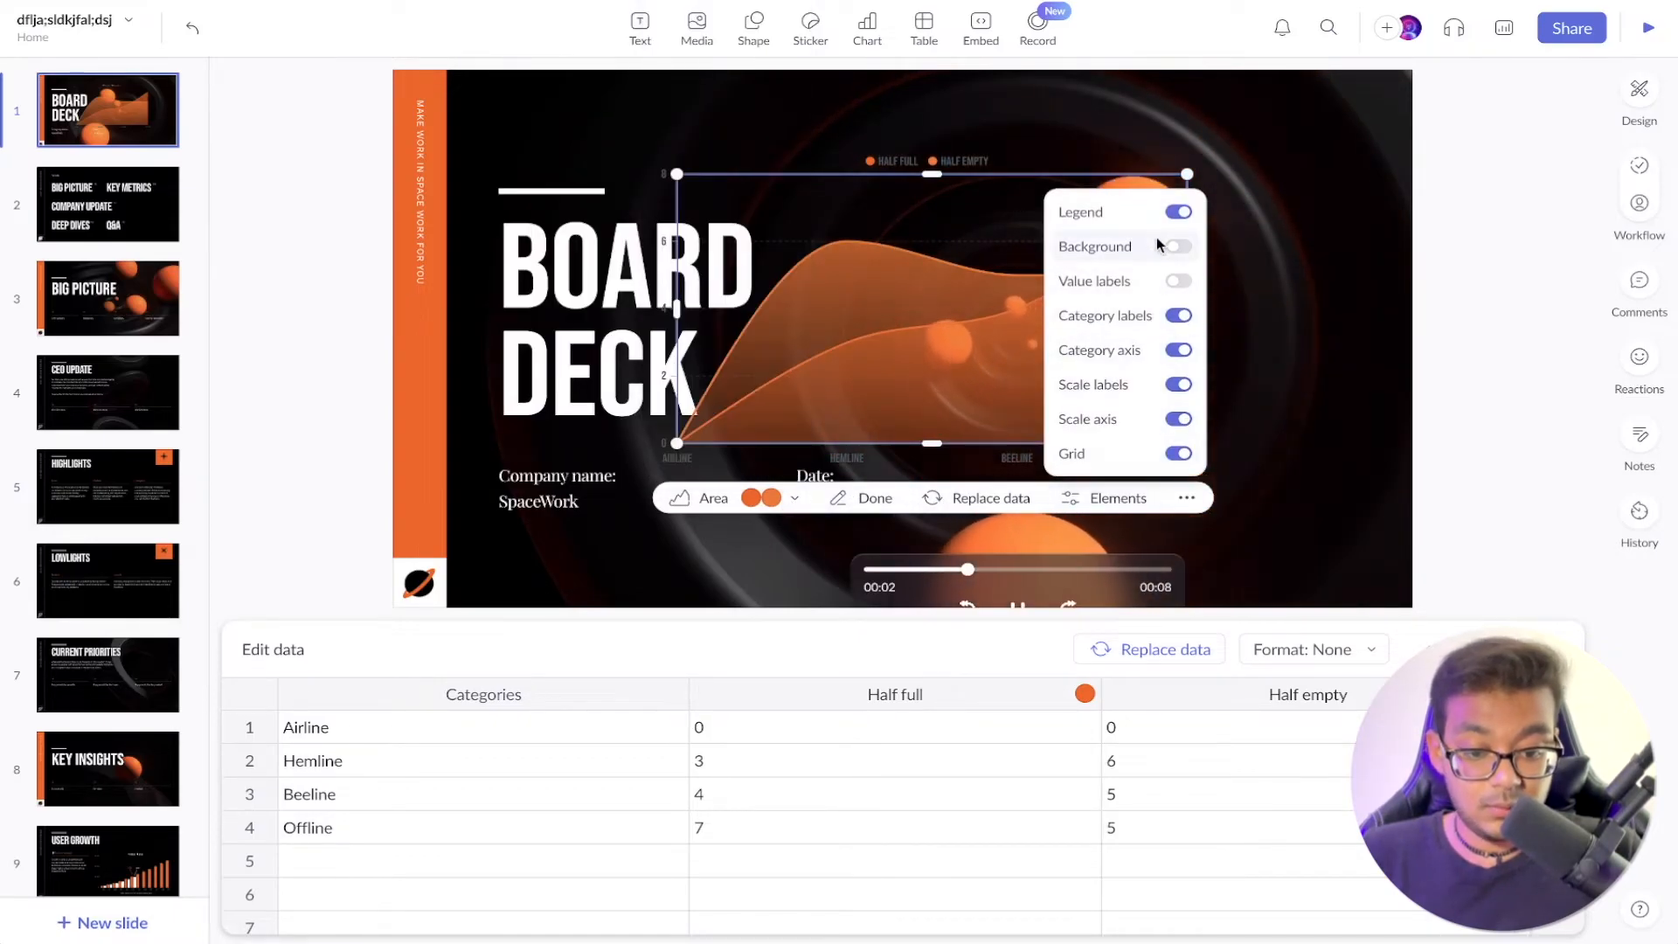
{"action": "left_click", "coordinate": [1187, 498]}
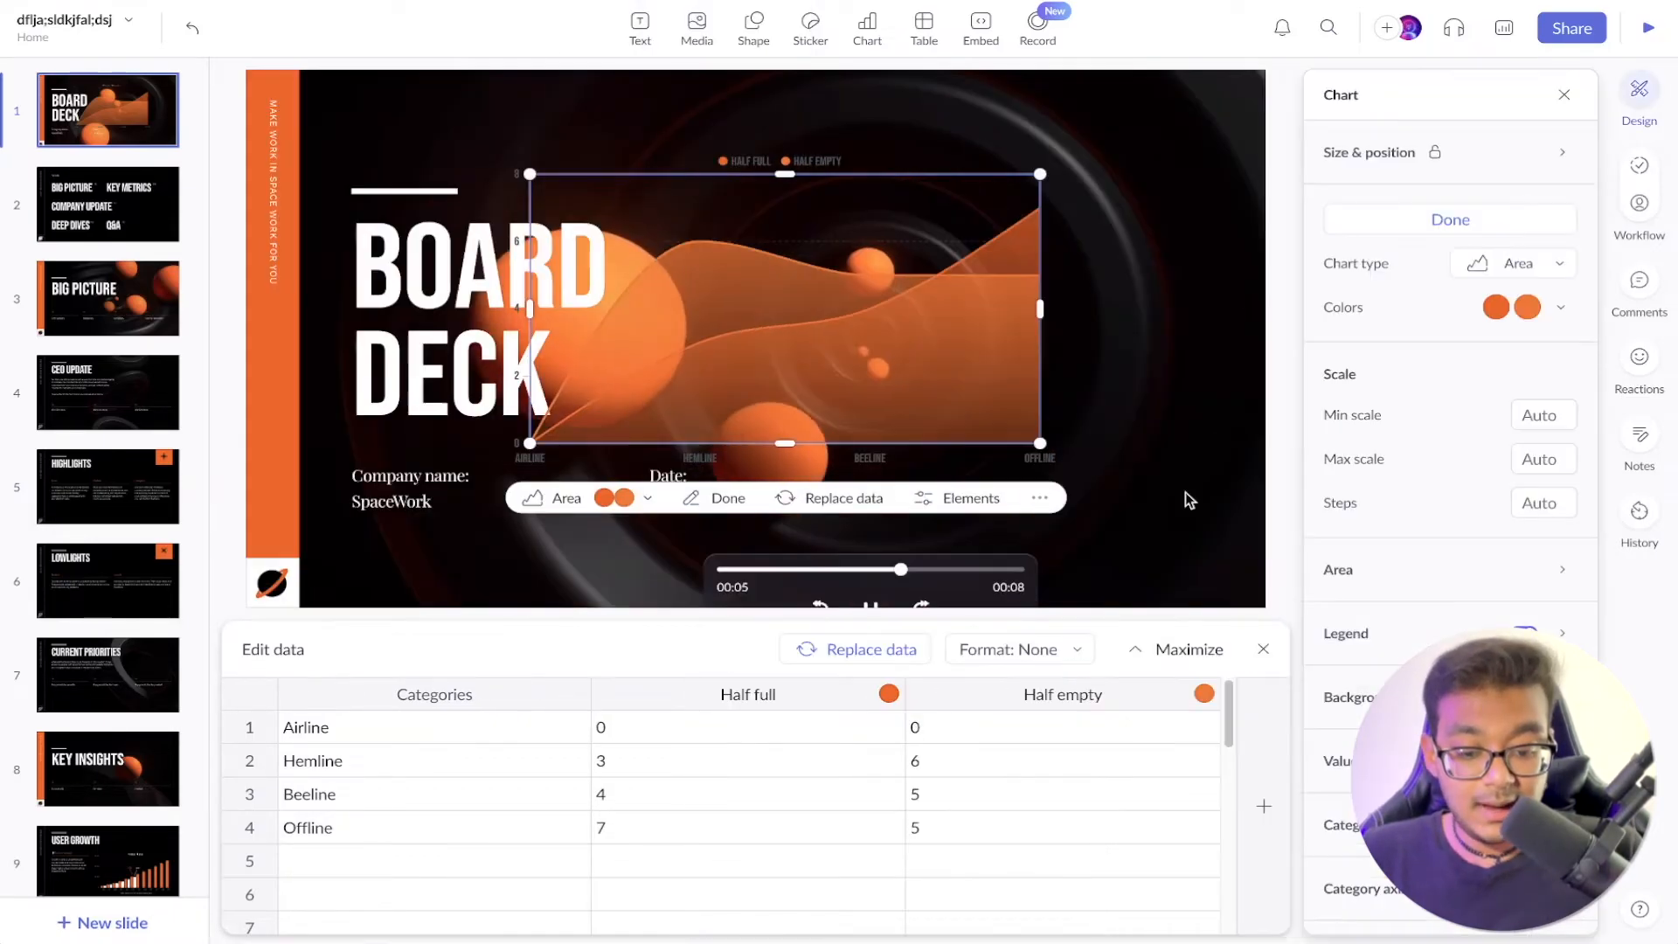
{"action": "left_click", "coordinate": [1037, 499]}
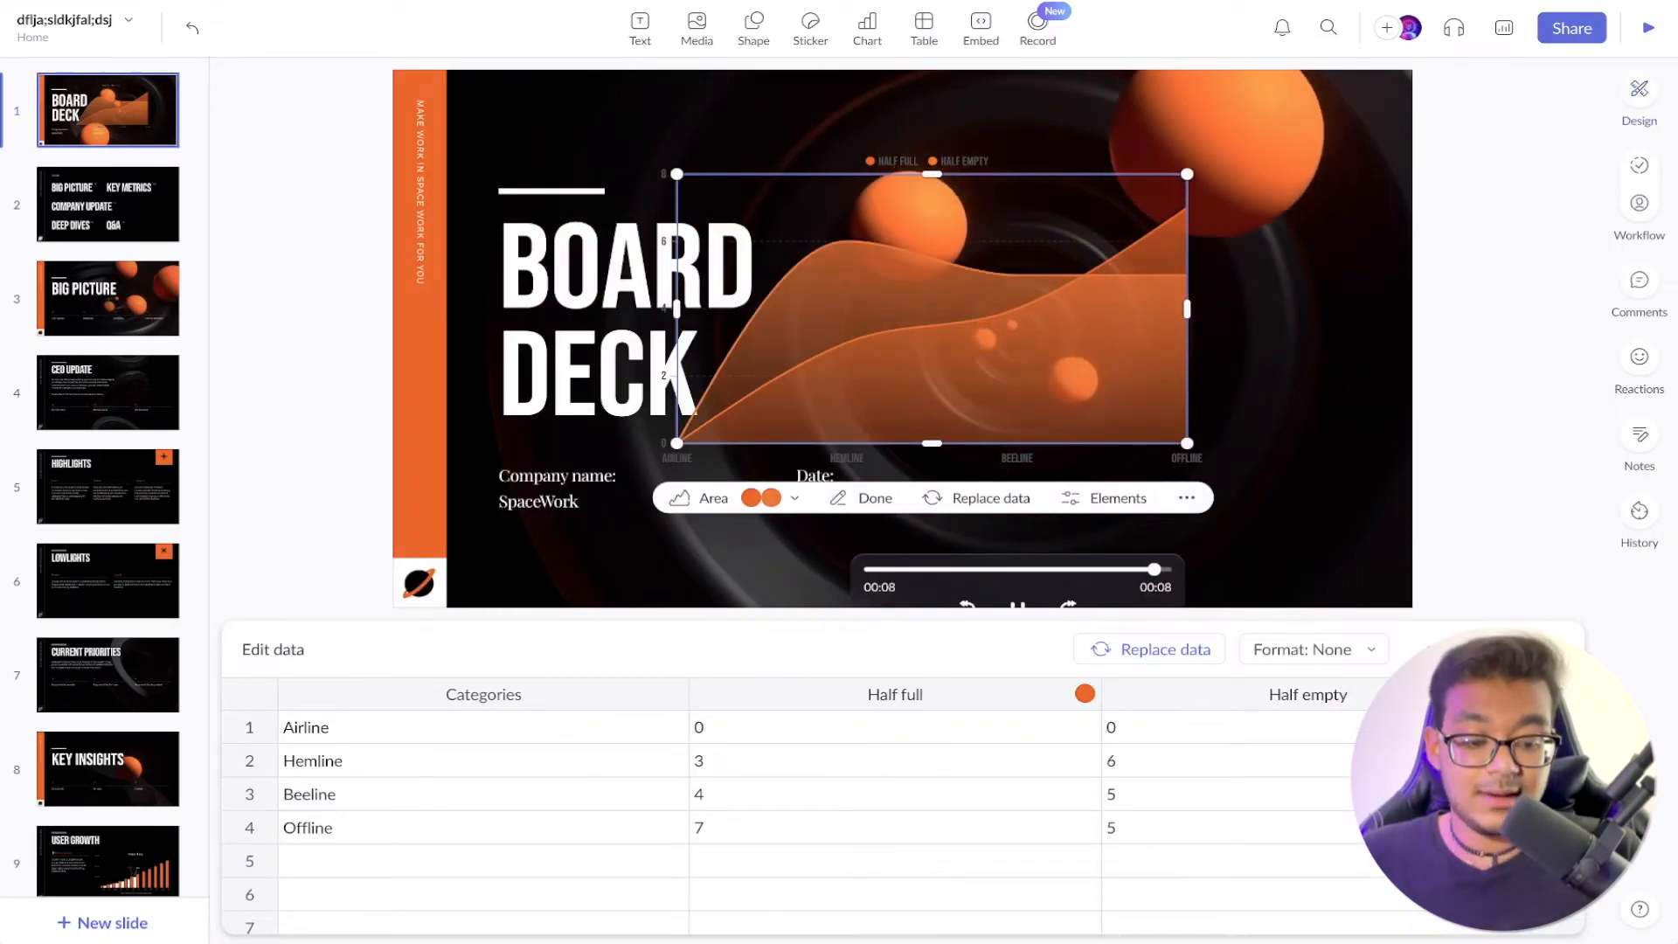
{"action": "left_click", "coordinate": [863, 498]}
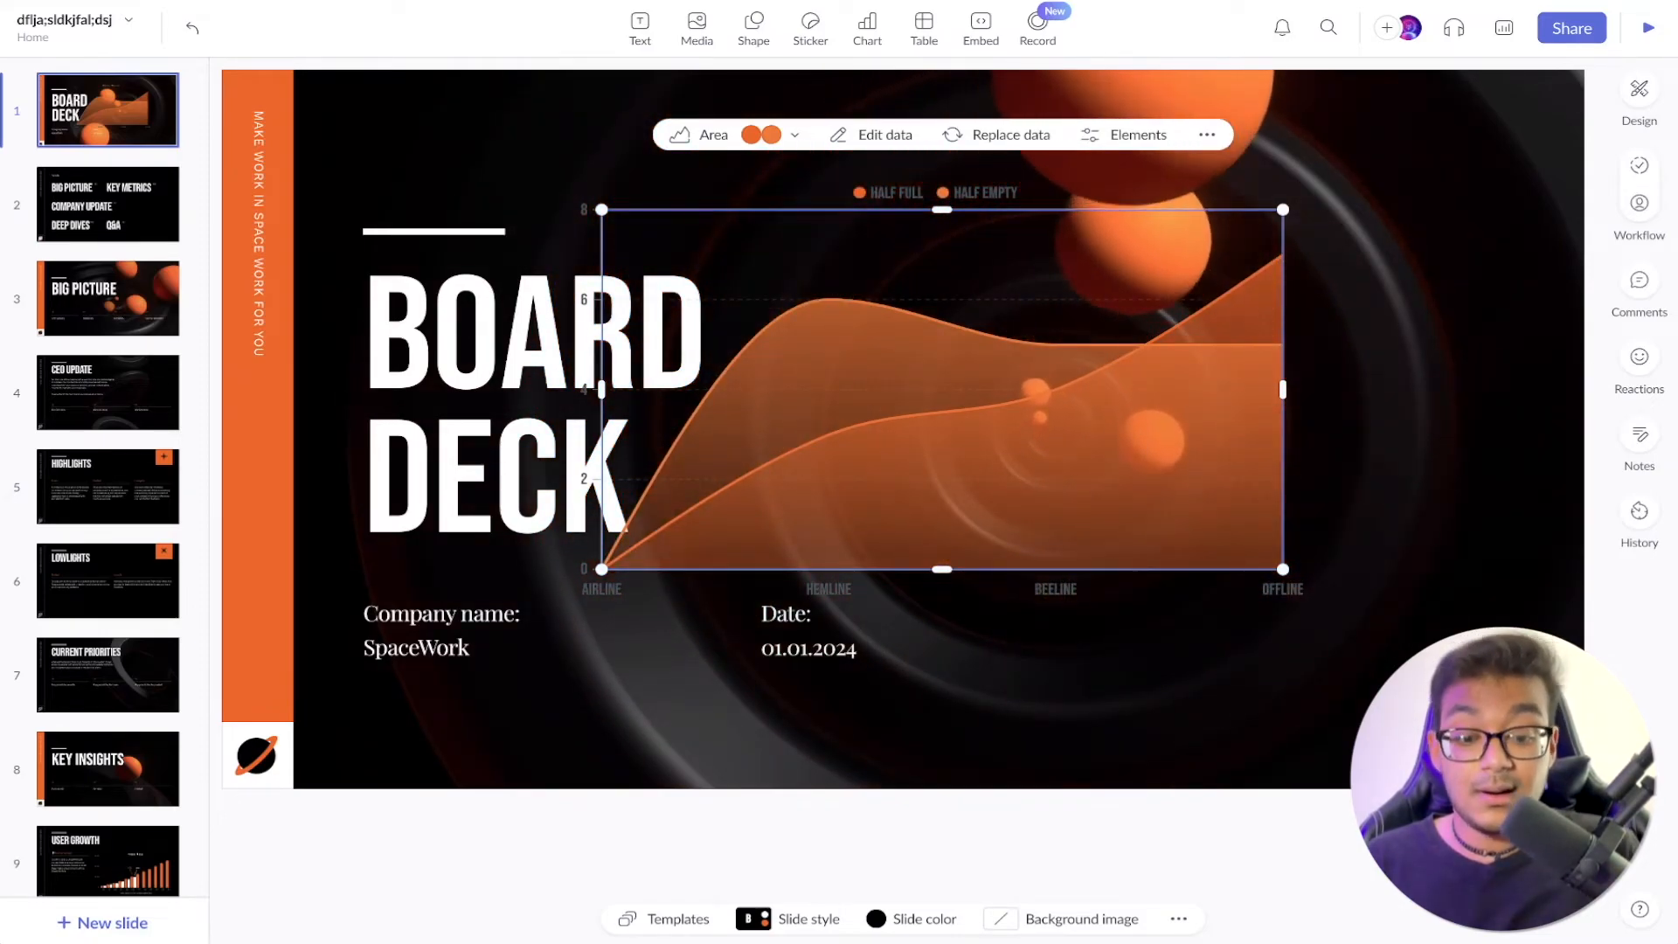
Delete the area chart from the Board Deck title slide and deselect the title text
{"action": "key", "text": "Delete"}
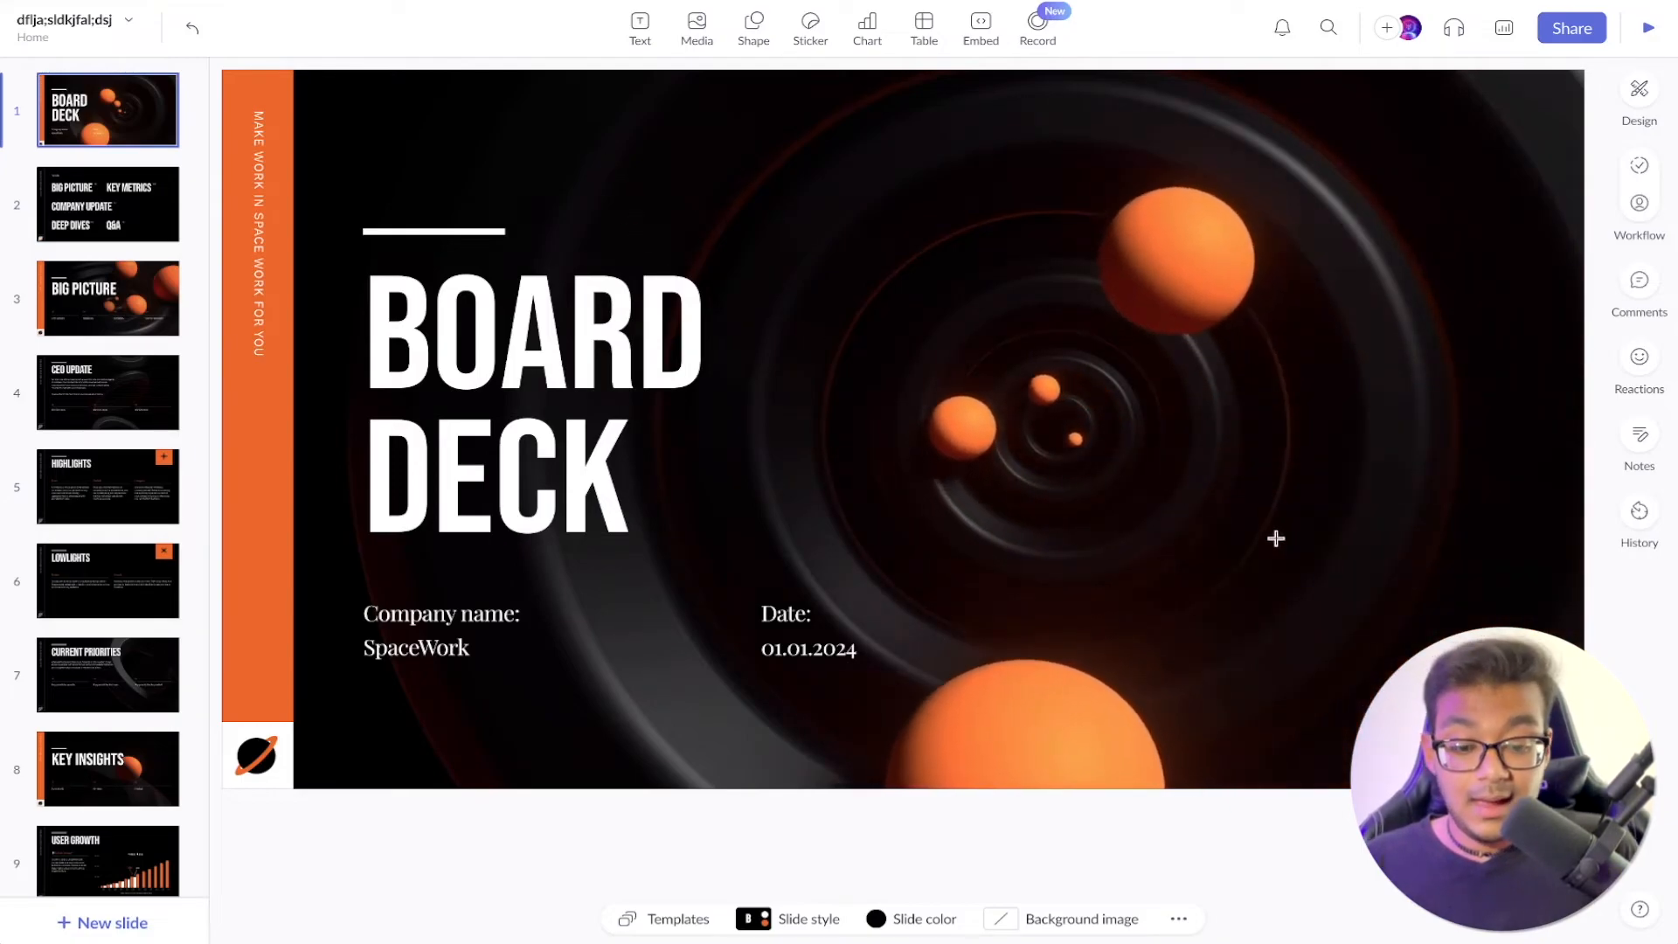
{"action": "left_click", "coordinate": [687, 329]}
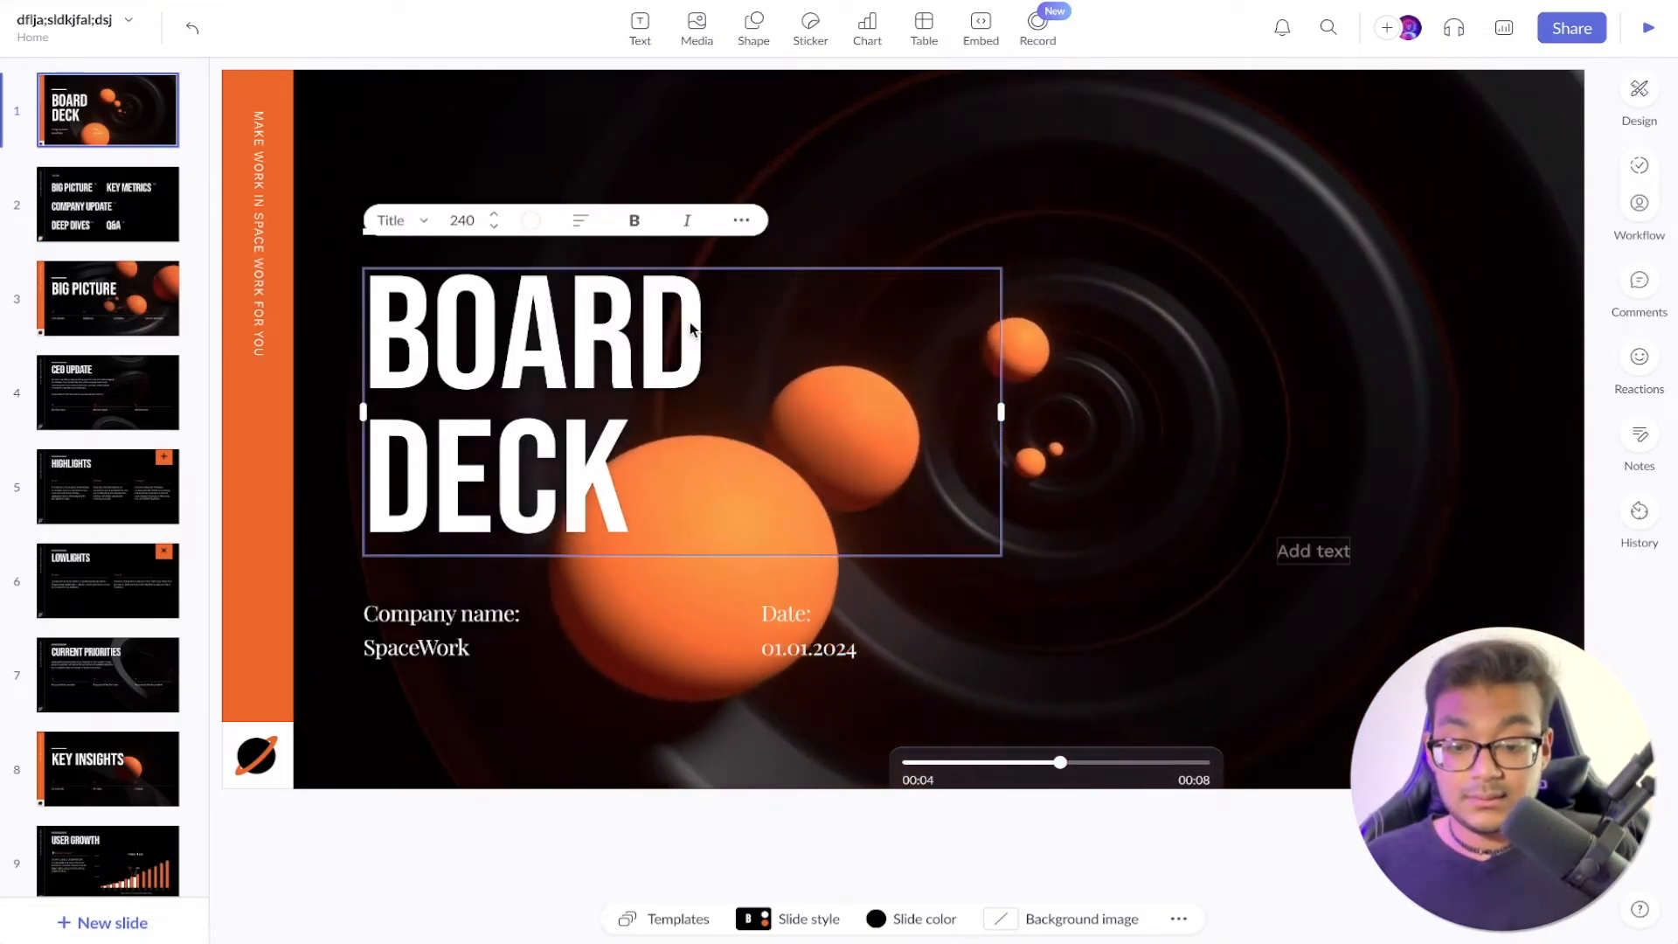
{"action": "left_click", "coordinate": [900, 250]}
Look through the keyboard shortcuts list, search it for "bull" to find the bullet list shortcut, and close the list
{"action": "left_click", "coordinate": [1641, 909]}
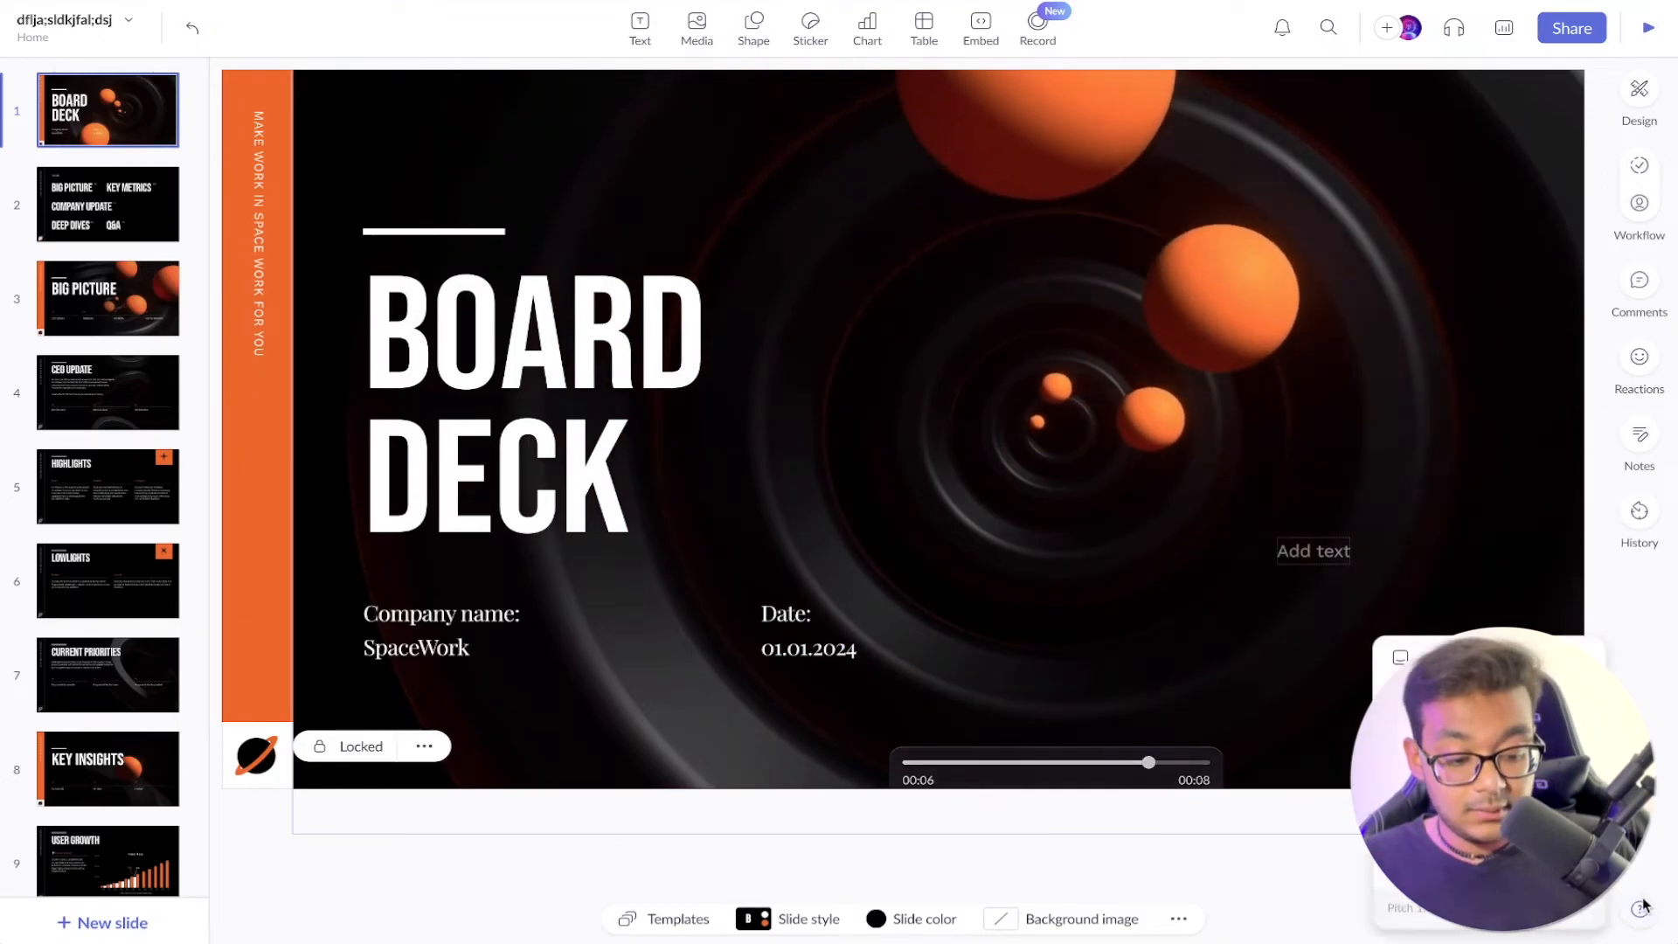
{"action": "left_click", "coordinate": [1442, 744]}
{"action": "scroll", "coordinate": [1392, 593], "scroll_direction": "down", "scroll_amount": 8}
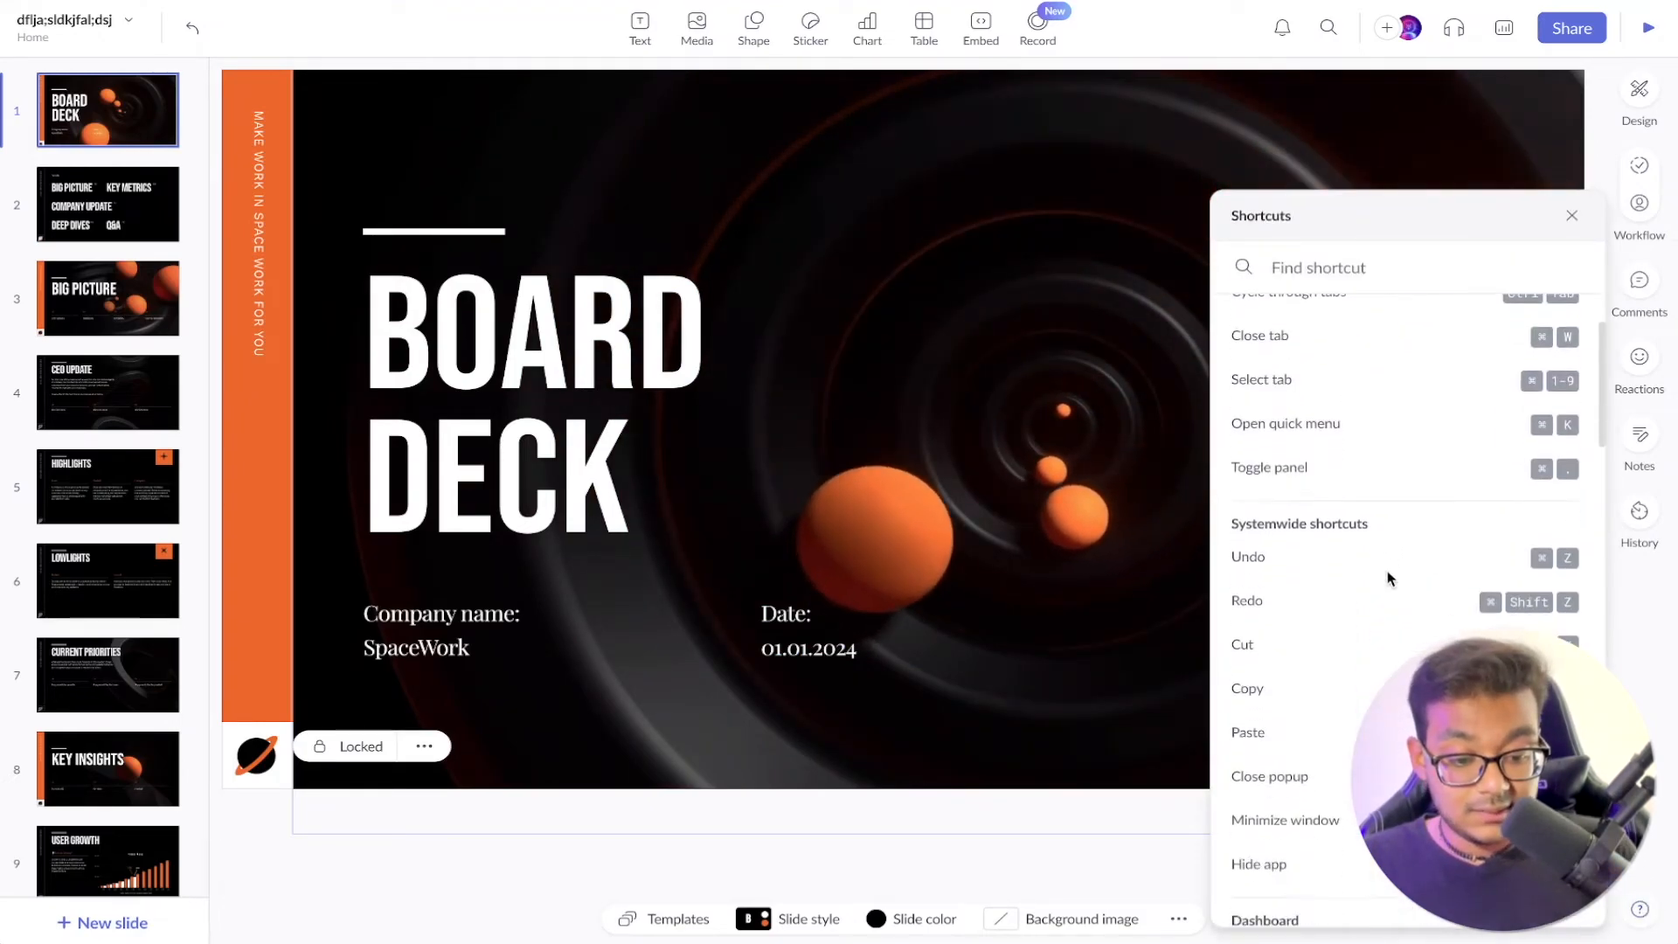
{"action": "scroll", "coordinate": [1390, 581], "scroll_direction": "up", "scroll_amount": 3}
{"action": "scroll", "coordinate": [1388, 575], "scroll_direction": "up", "scroll_amount": 2}
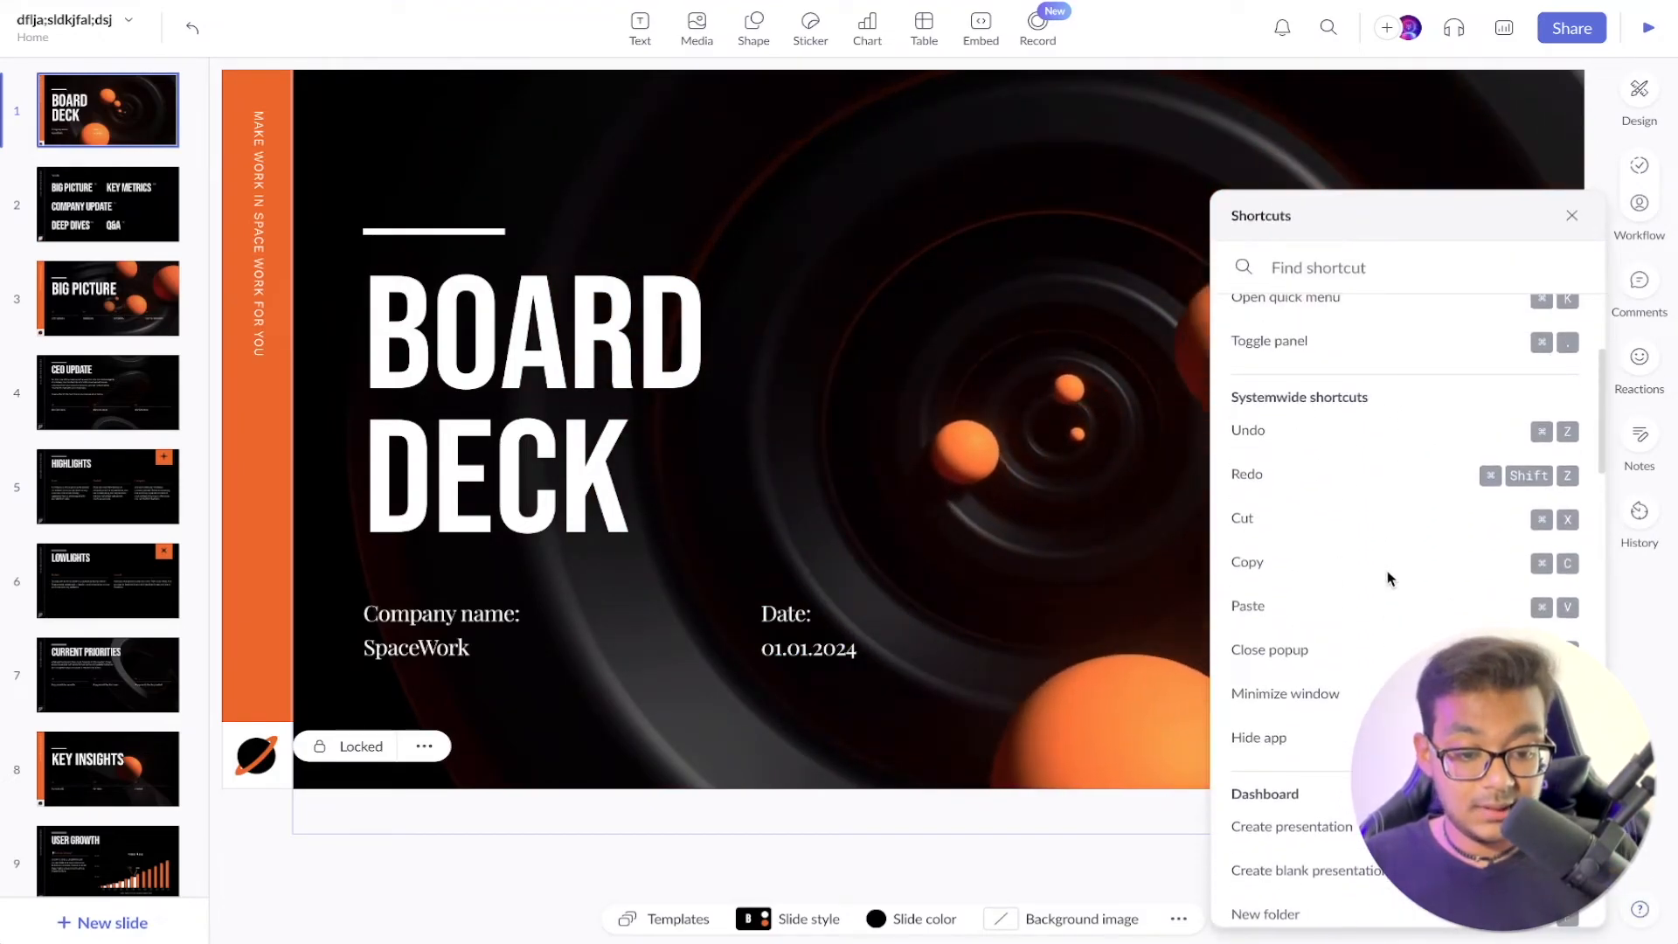
{"action": "scroll", "coordinate": [1388, 573], "scroll_direction": "down", "scroll_amount": 12}
{"action": "type", "text": "bull"}
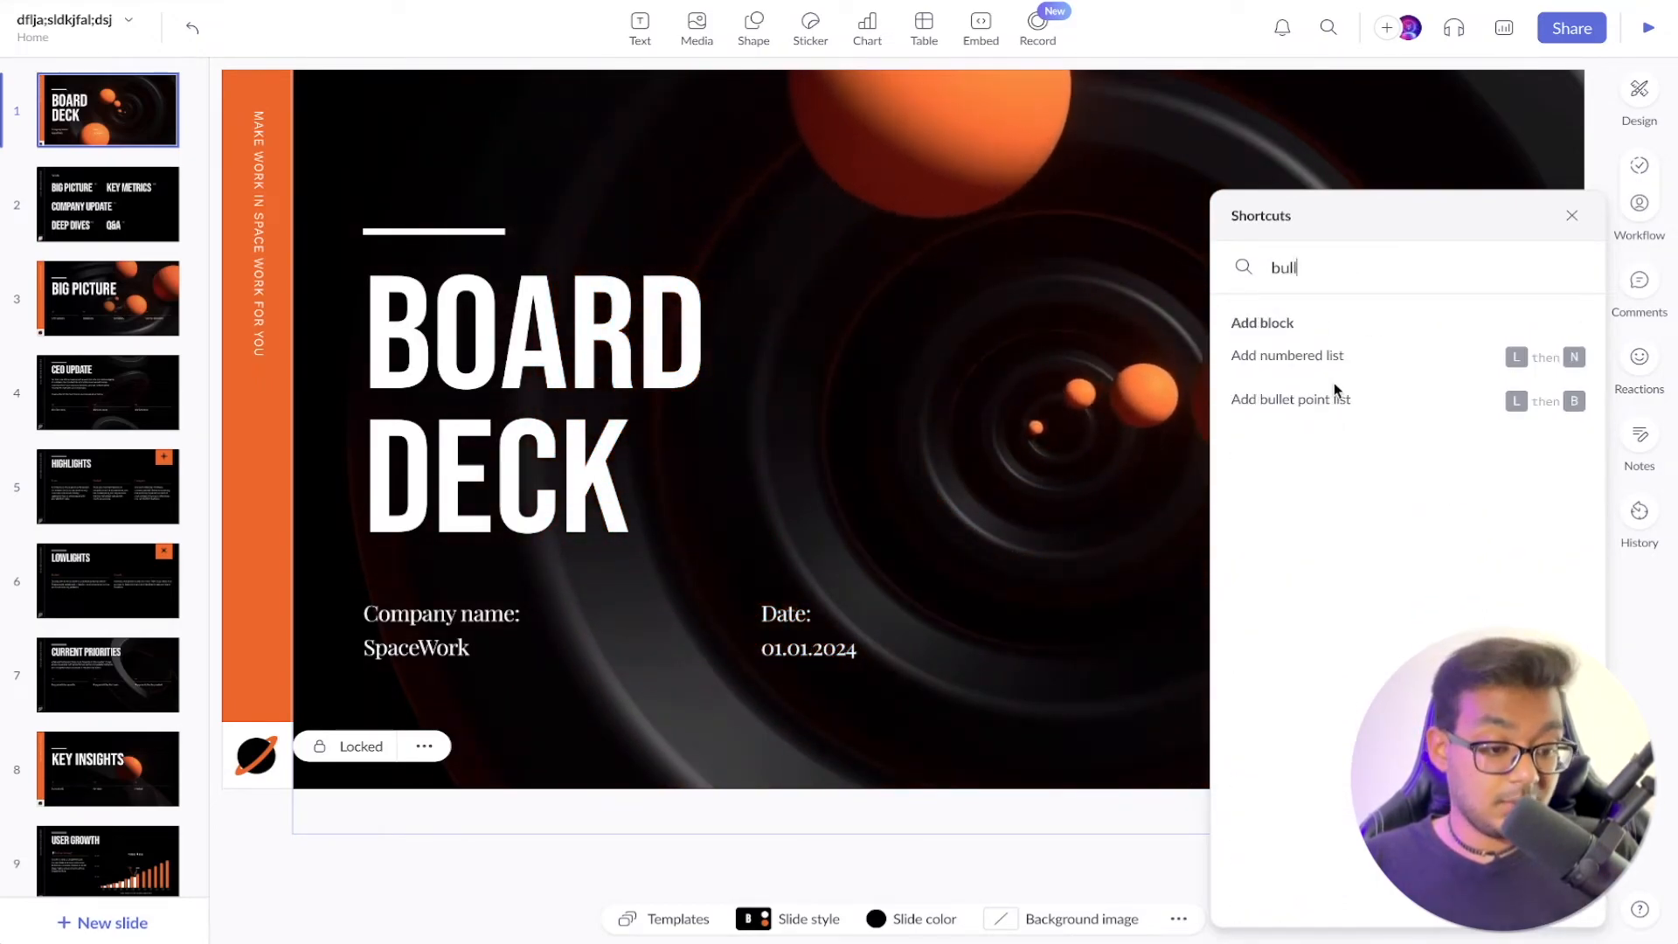
{"action": "left_click", "coordinate": [1571, 215]}
Try adding an empty bullet list to the title slide and remove it
{"action": "key", "text": "l"}
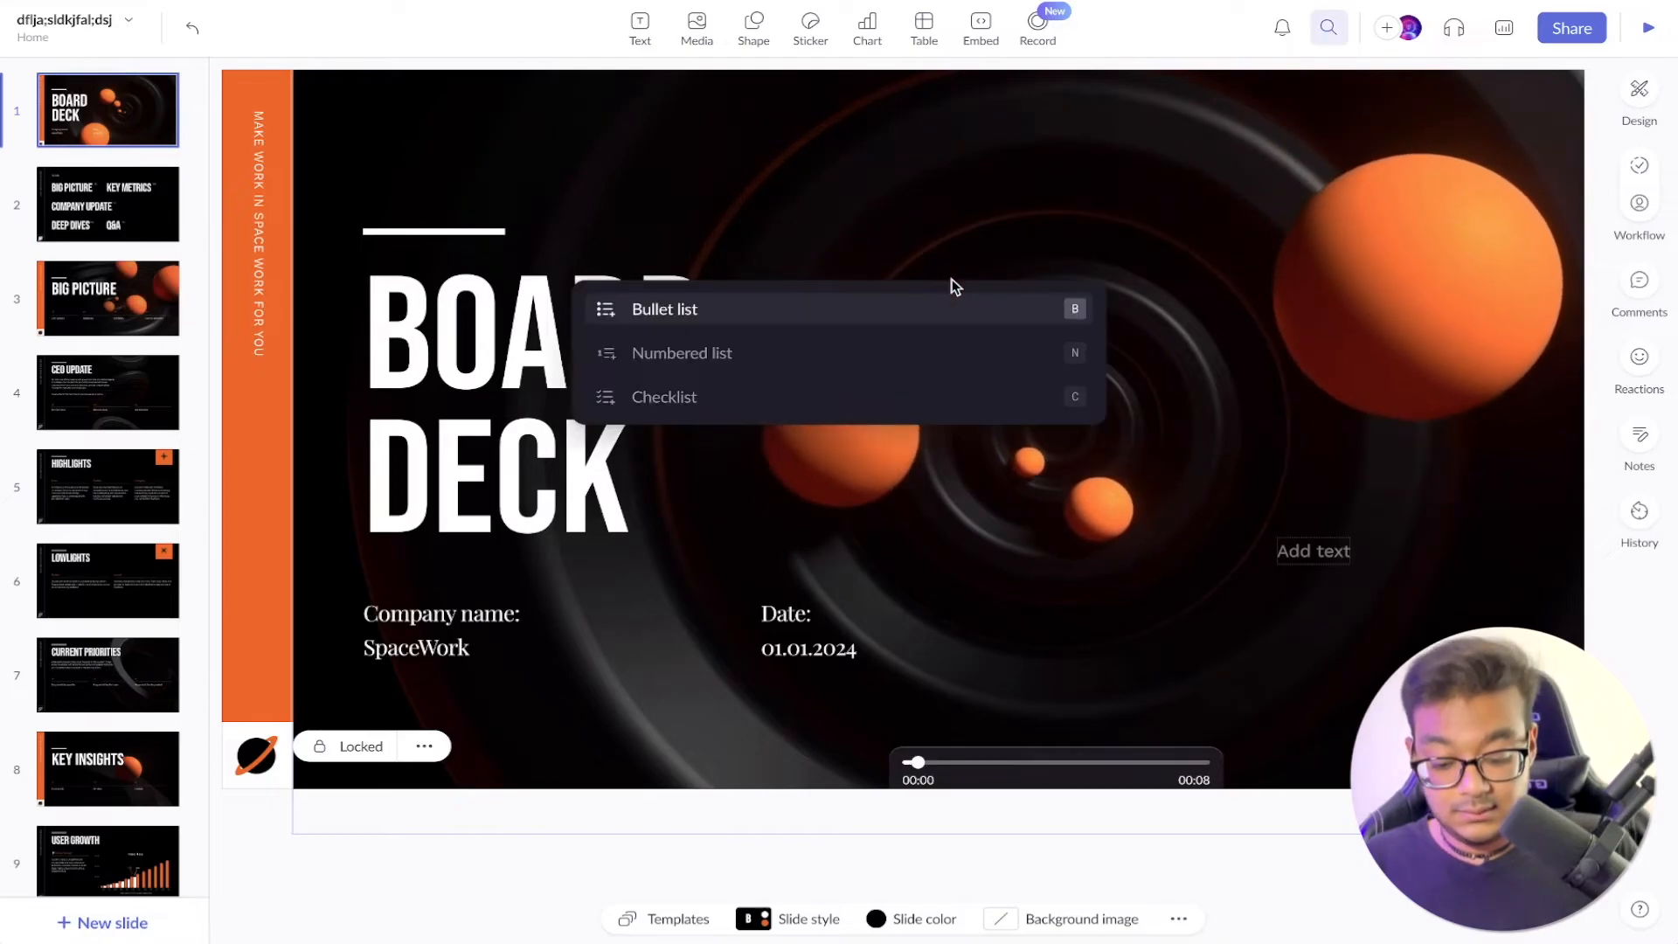
{"action": "key", "text": "b"}
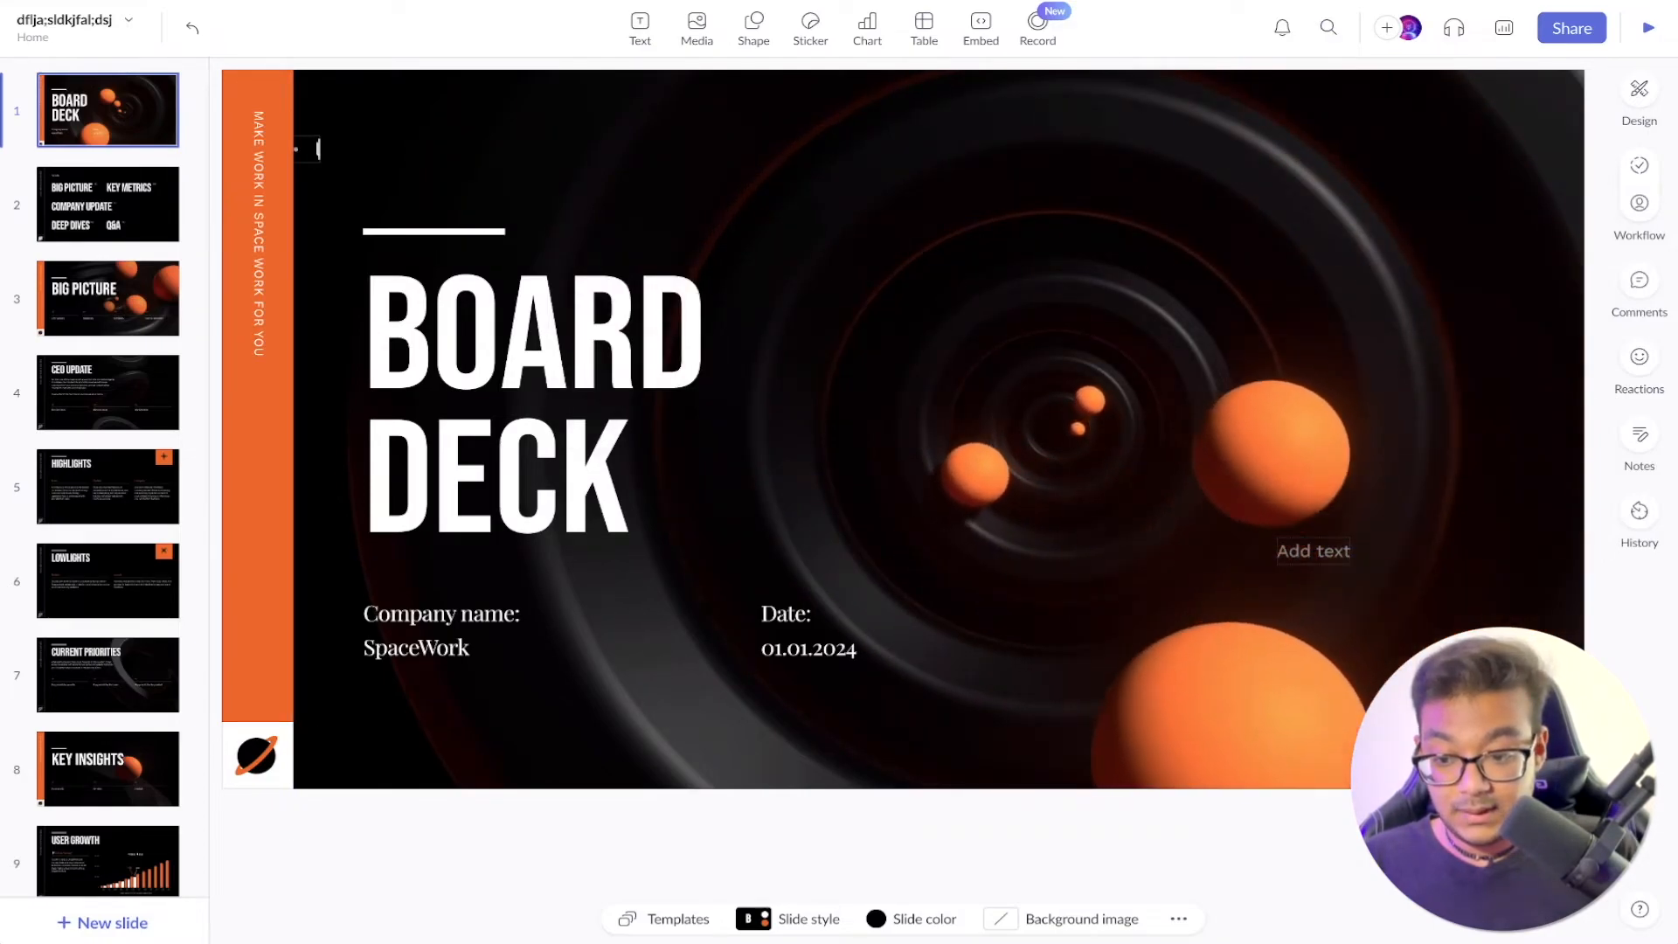
{"action": "key", "text": "Escape"}
{"action": "key", "text": "BackSpace"}
Try a checklist with the items "Check" and "Check 2" on the title slide, and delete it
{"action": "key", "text": "l"}
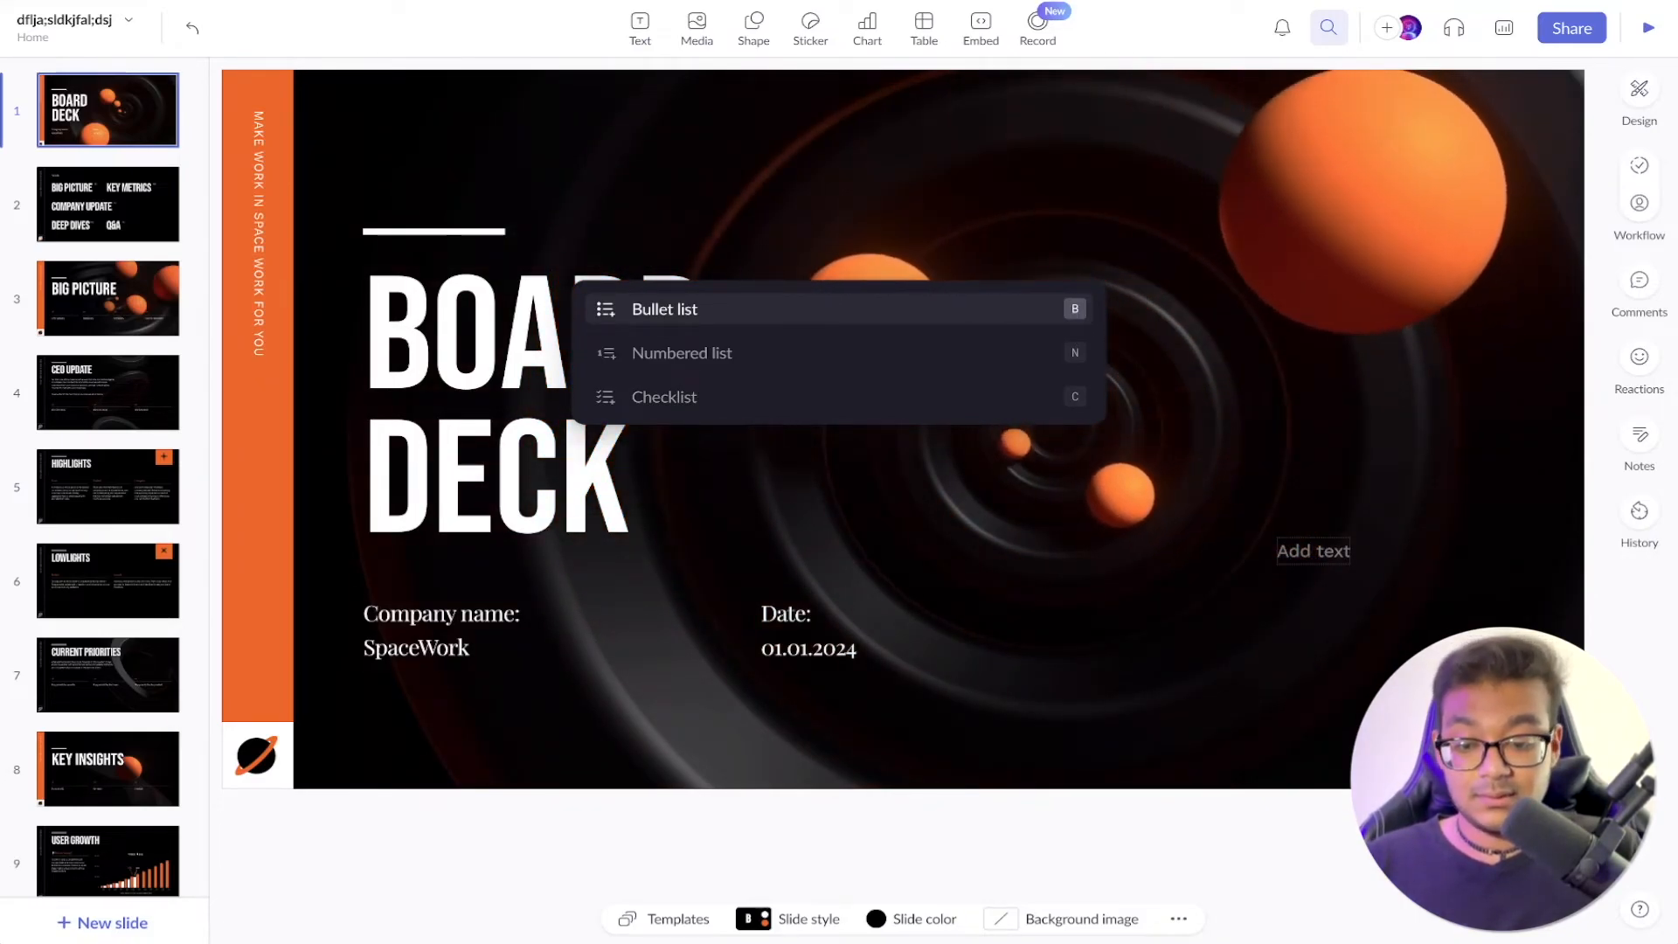
{"action": "key", "text": "c"}
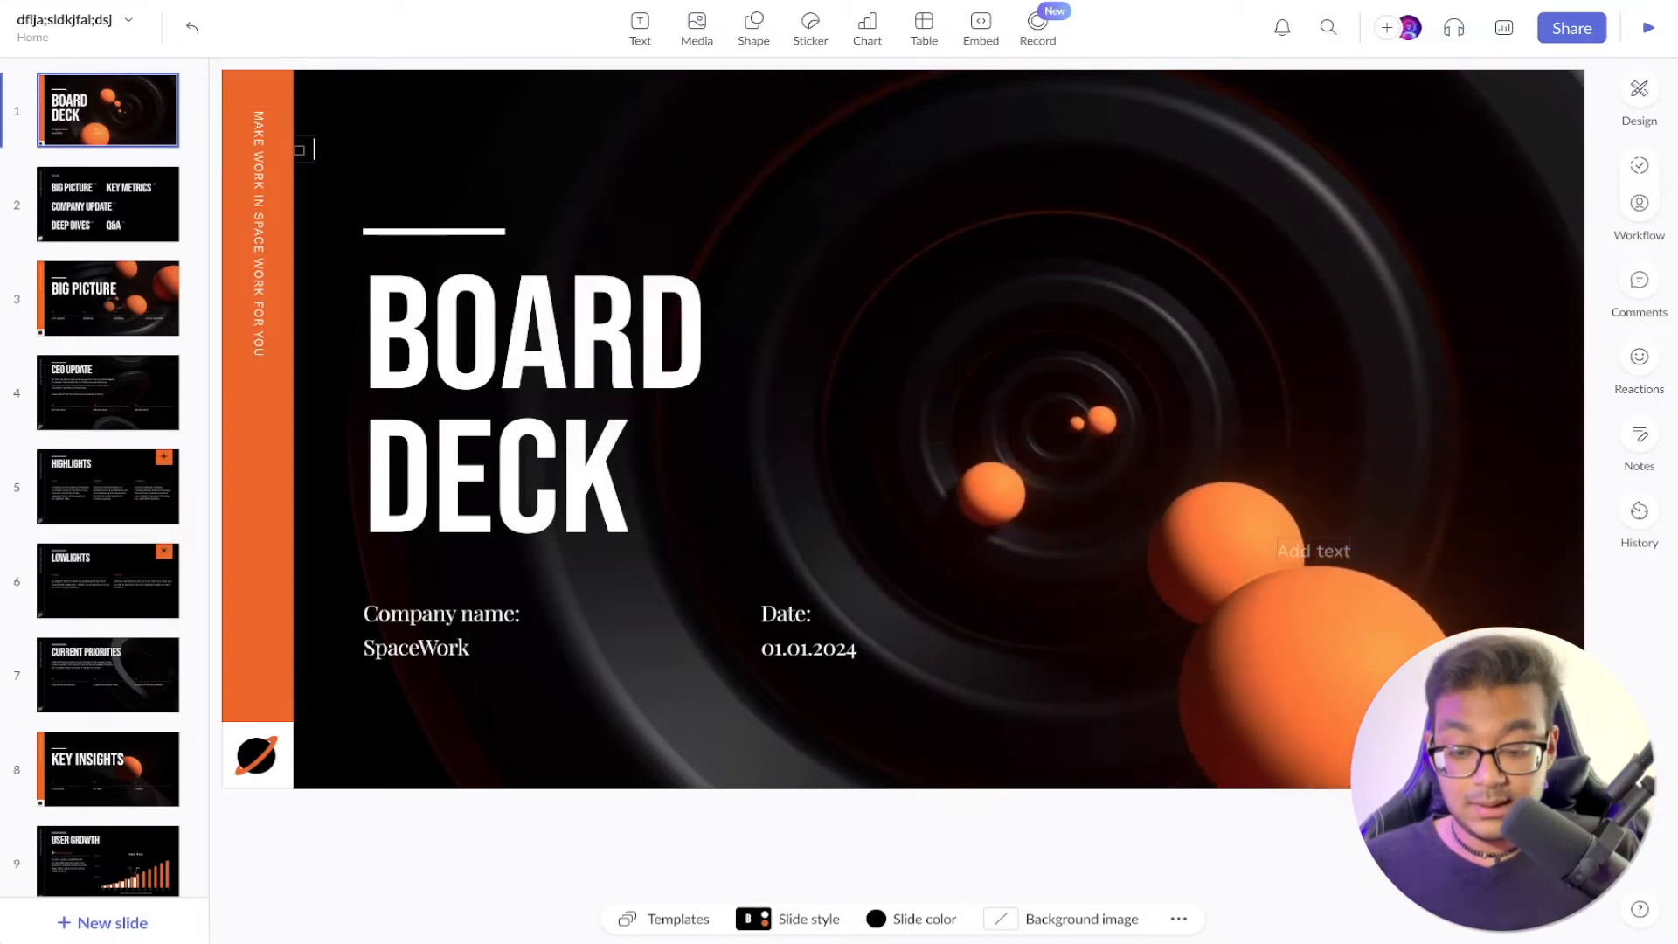
{"action": "type", "text": "Check"}
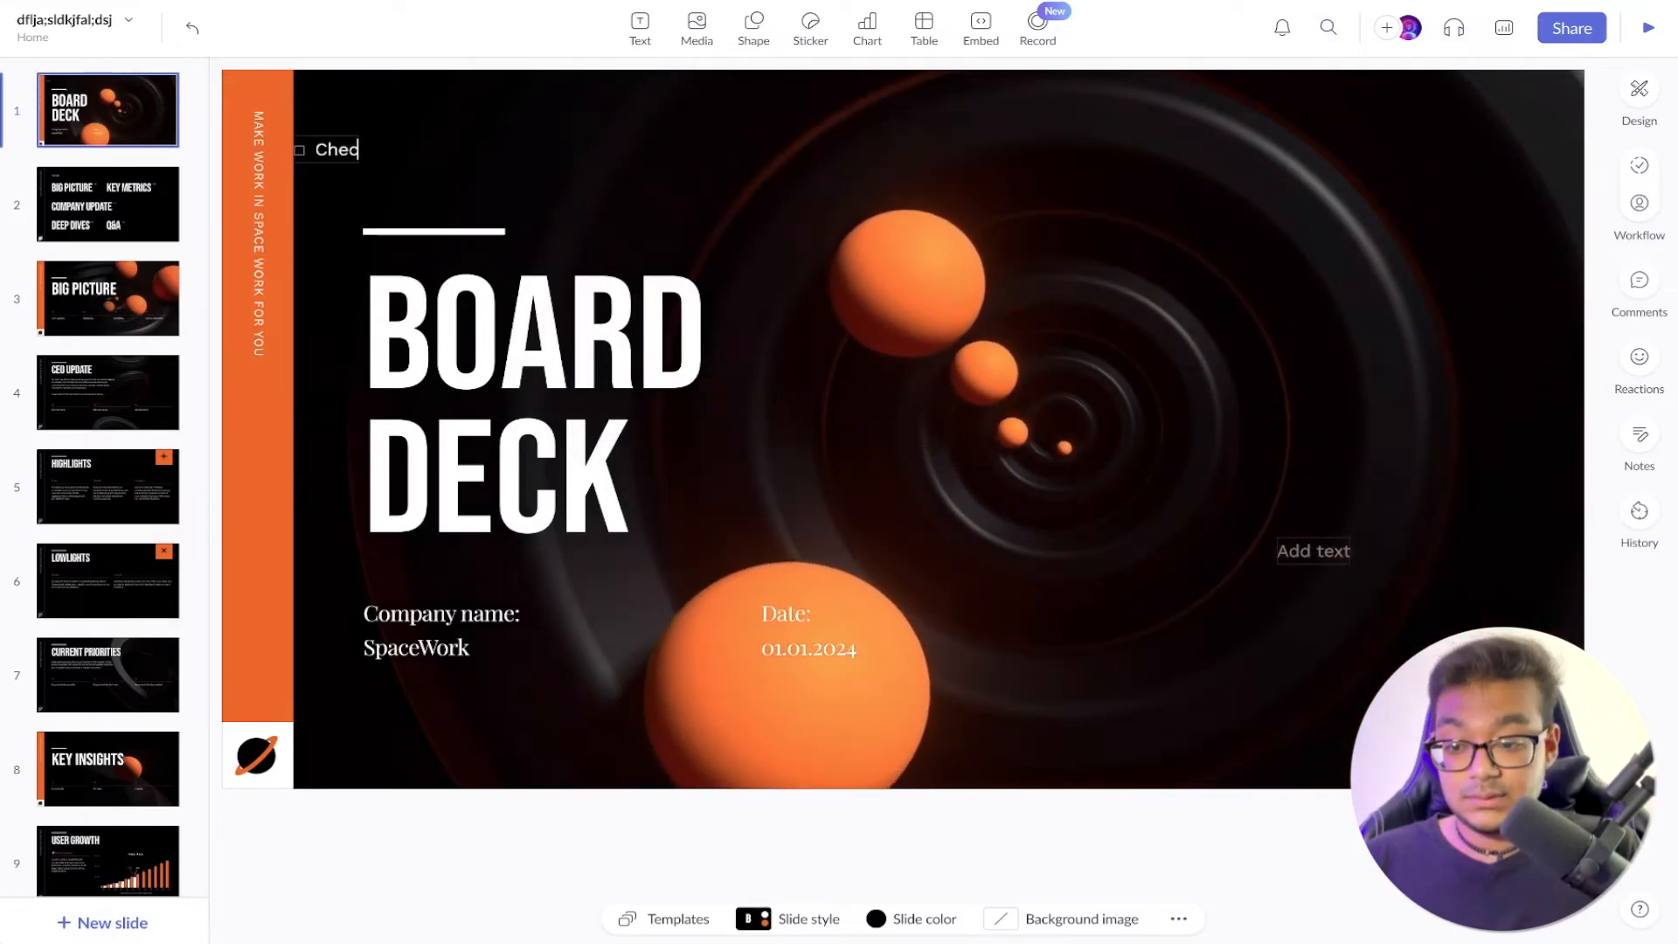
{"action": "key", "text": "Return"}
{"action": "type", "text": "Check 2"}
{"action": "key", "text": "Return"}
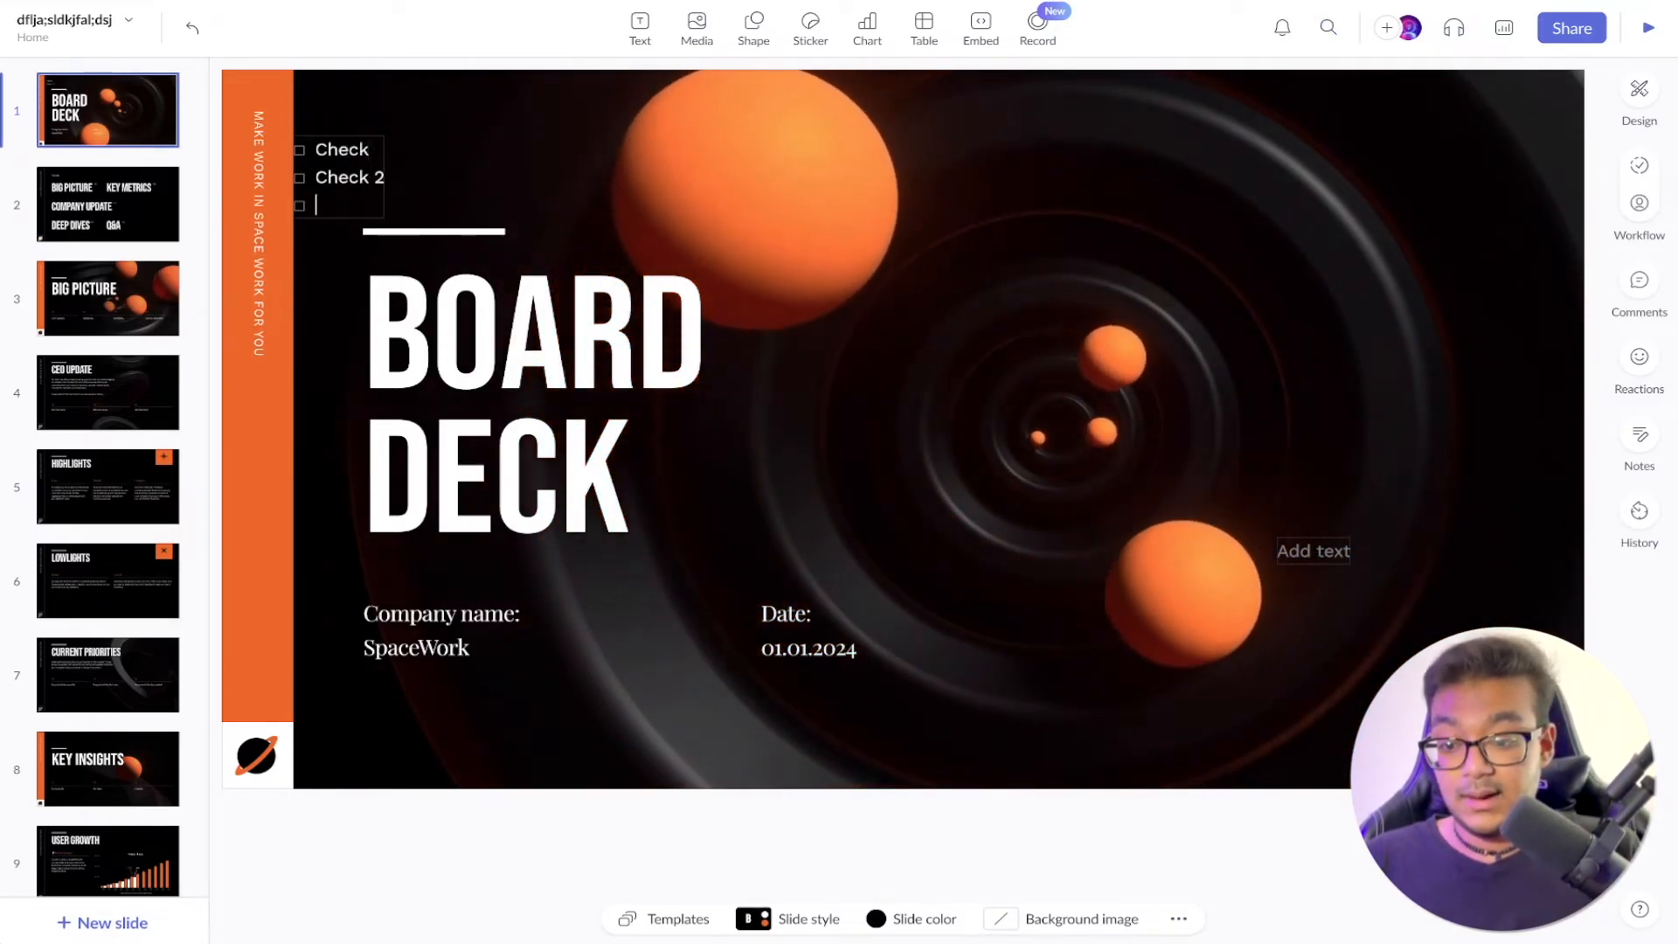
{"action": "left_click", "coordinate": [337, 175]}
{"action": "key", "text": "Delete"}
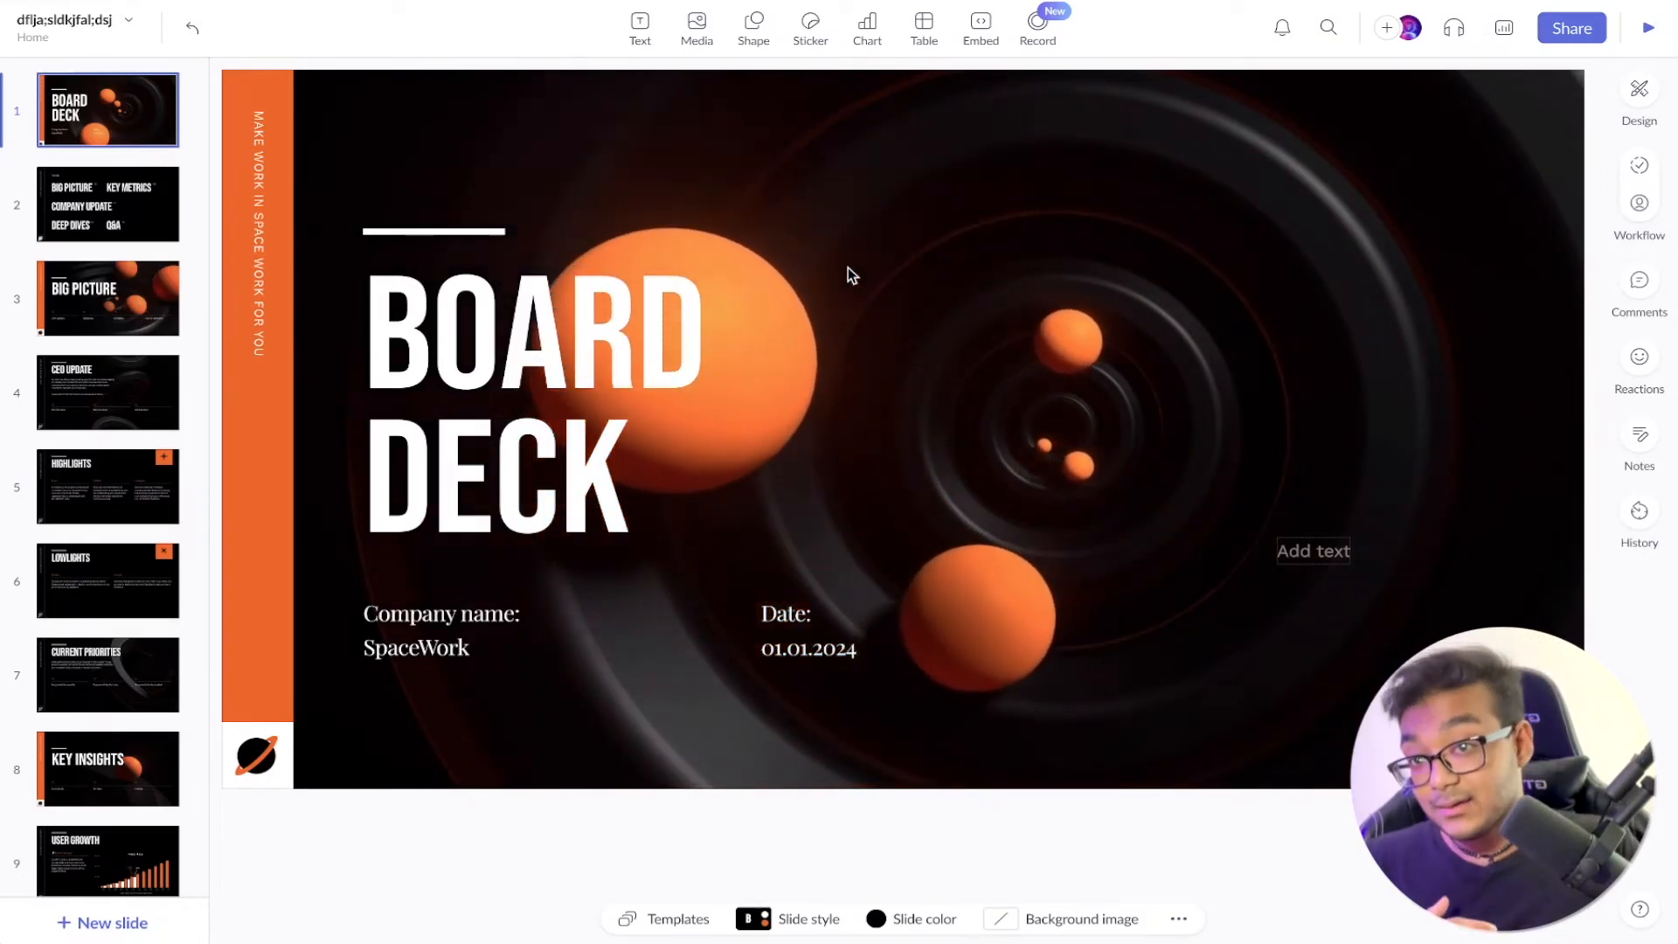
Open the Agenda slide and view its design settings with the background color options
{"action": "left_click", "coordinate": [1308, 552]}
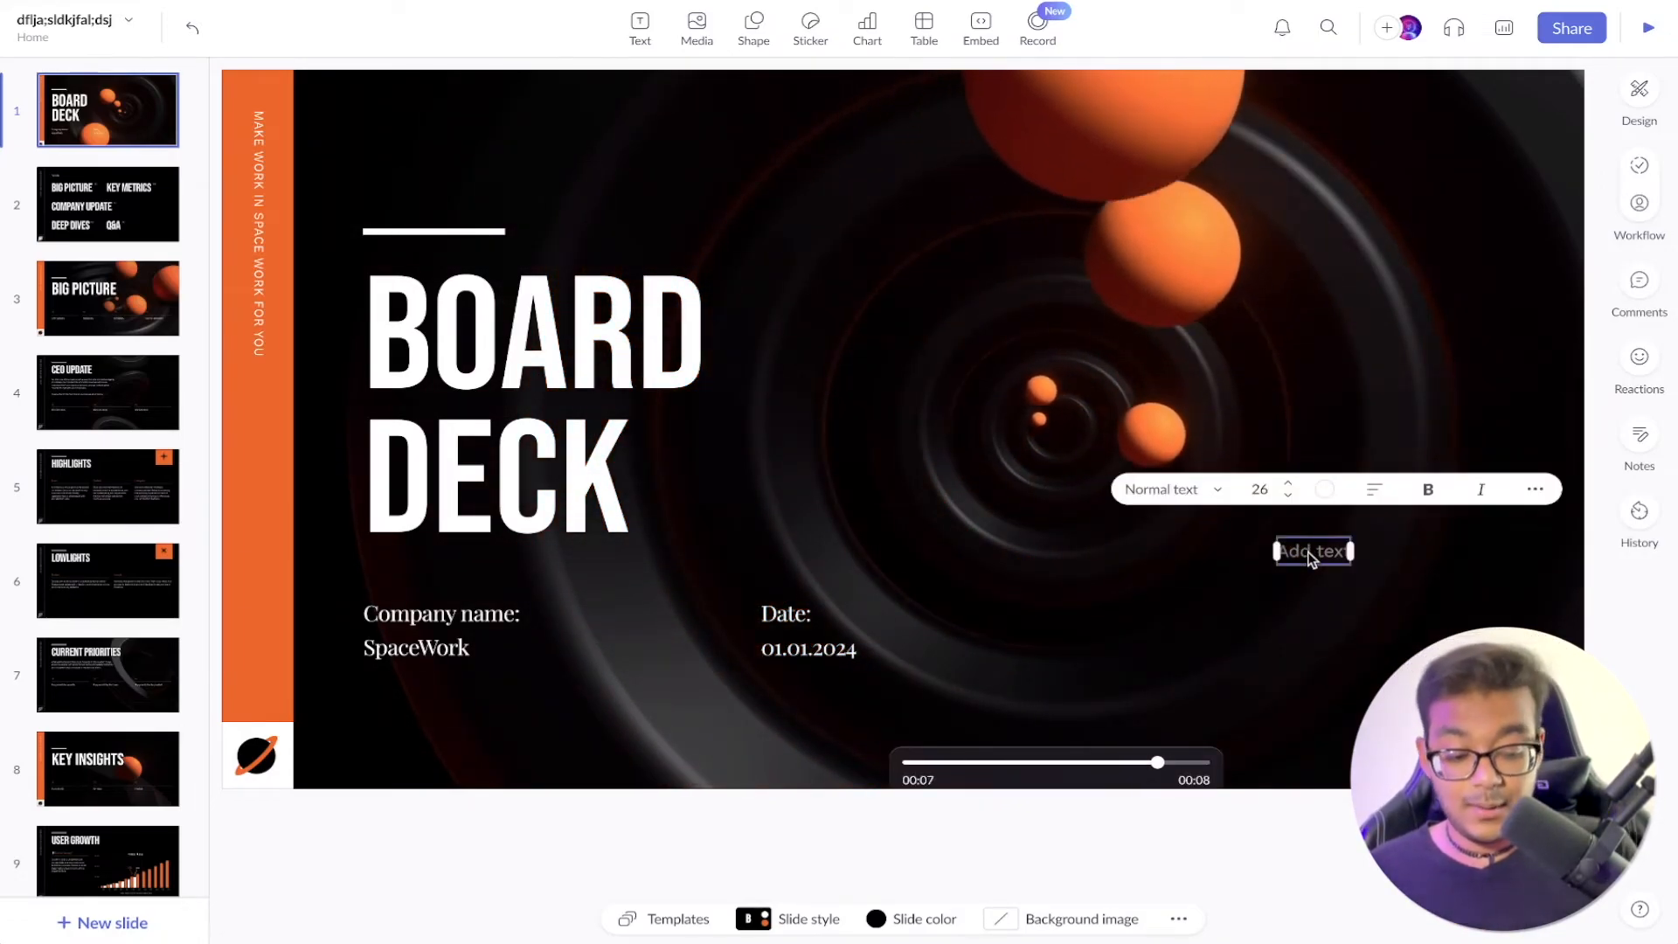
{"action": "left_click", "coordinate": [151, 212]}
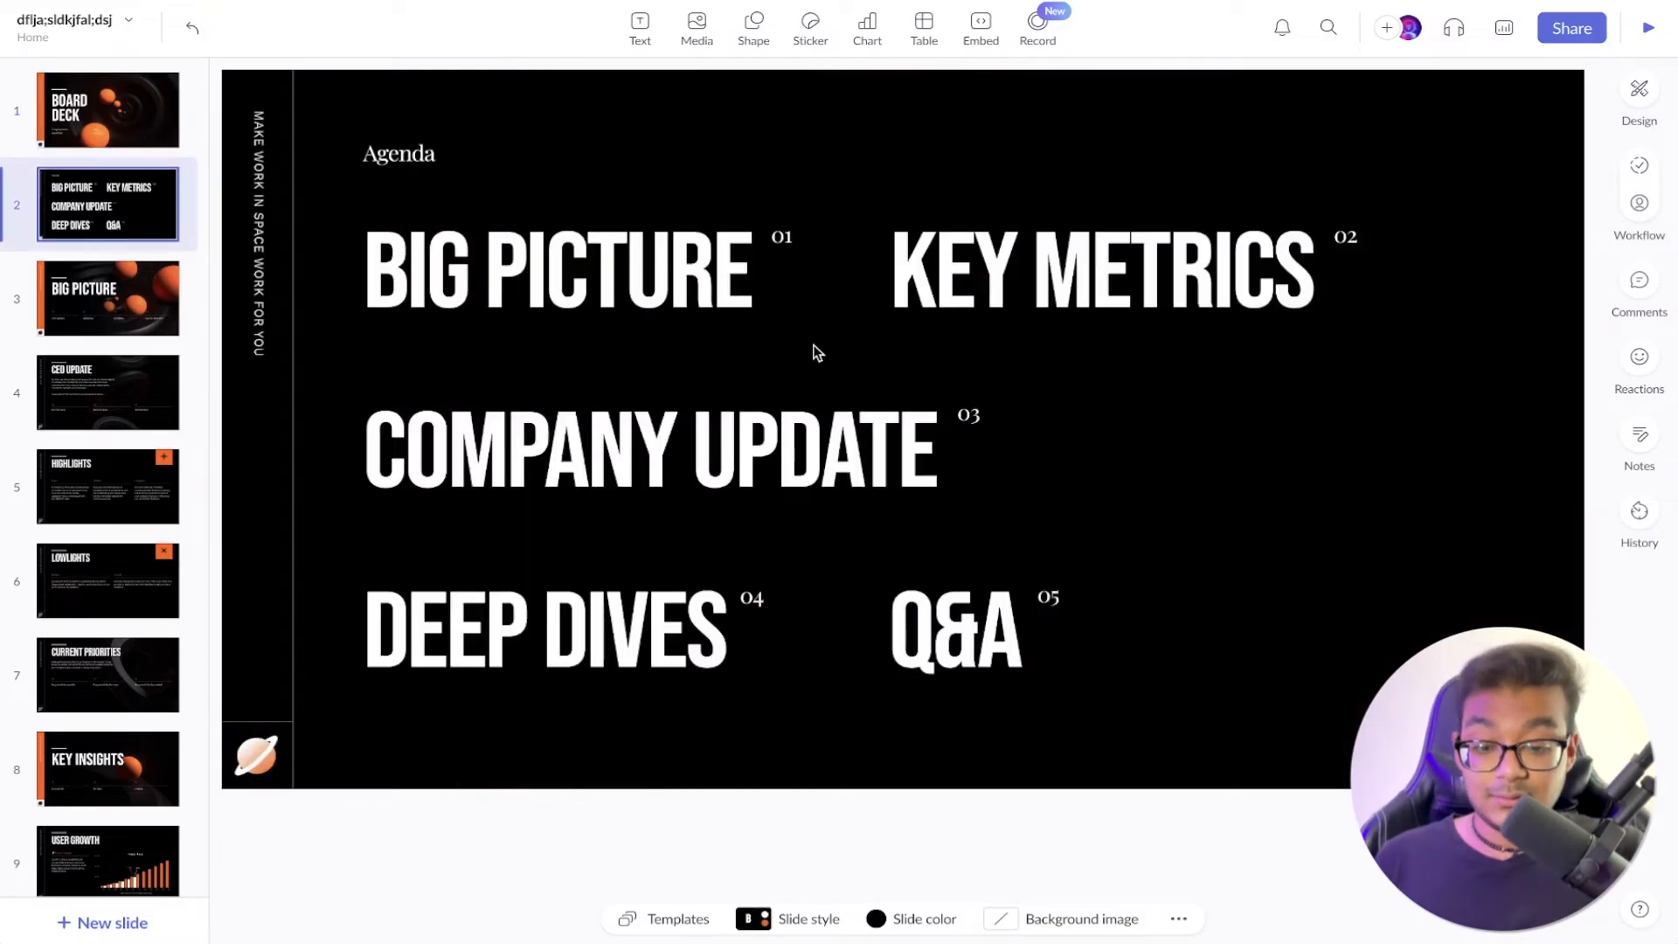
{"action": "left_click", "coordinate": [1640, 96]}
{"action": "left_click", "coordinate": [1563, 154]}
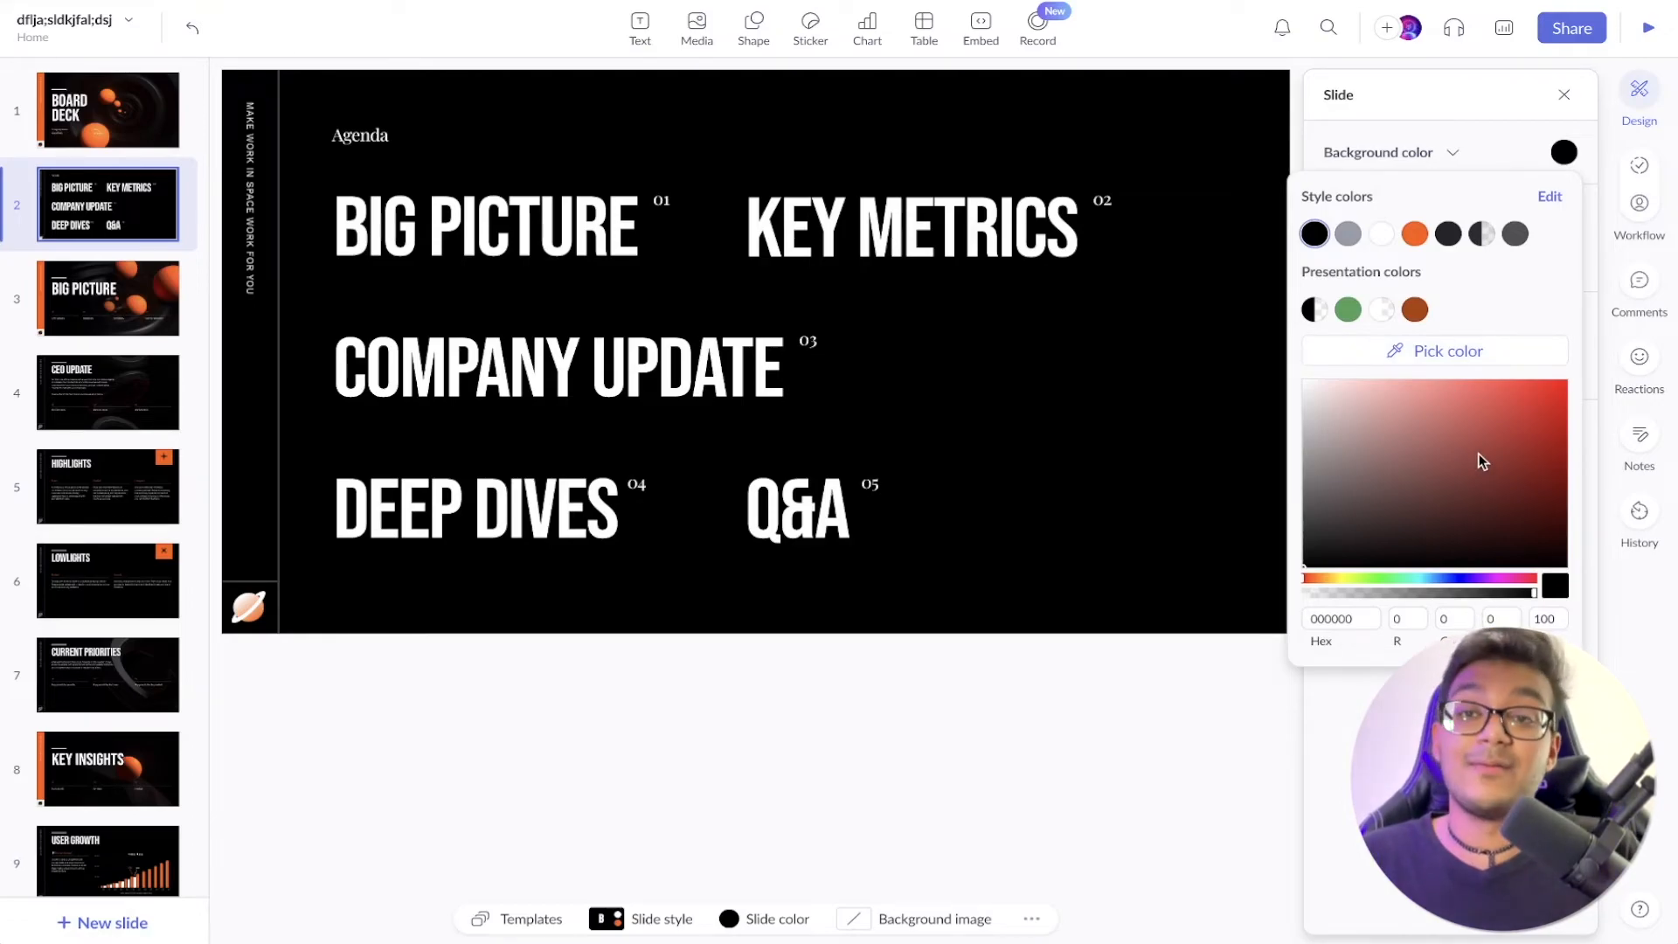
Review the text style, font, color, alignment, opacity and shadow settings of the BIG PICTURE headline
{"action": "left_click", "coordinate": [1072, 250]}
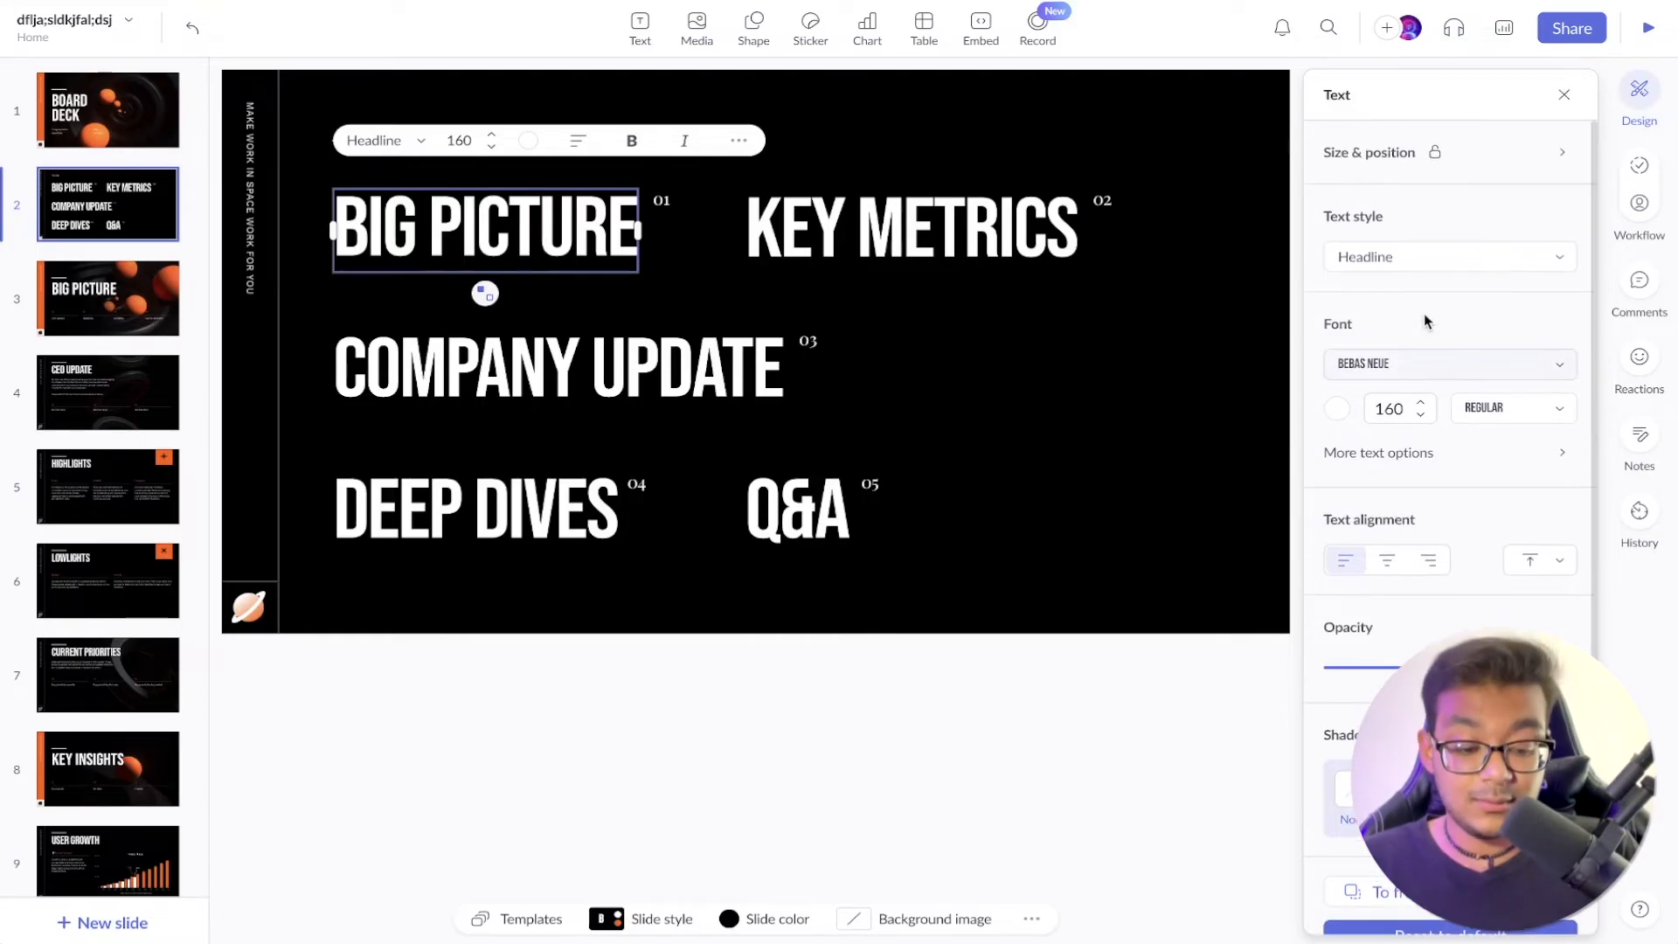
{"action": "scroll", "coordinate": [76, 774], "scroll_direction": "down", "scroll_amount": 3}
{"action": "scroll", "coordinate": [76, 773], "scroll_direction": "down", "scroll_amount": 12}
{"action": "scroll", "coordinate": [76, 774], "scroll_direction": "up", "scroll_amount": 15}
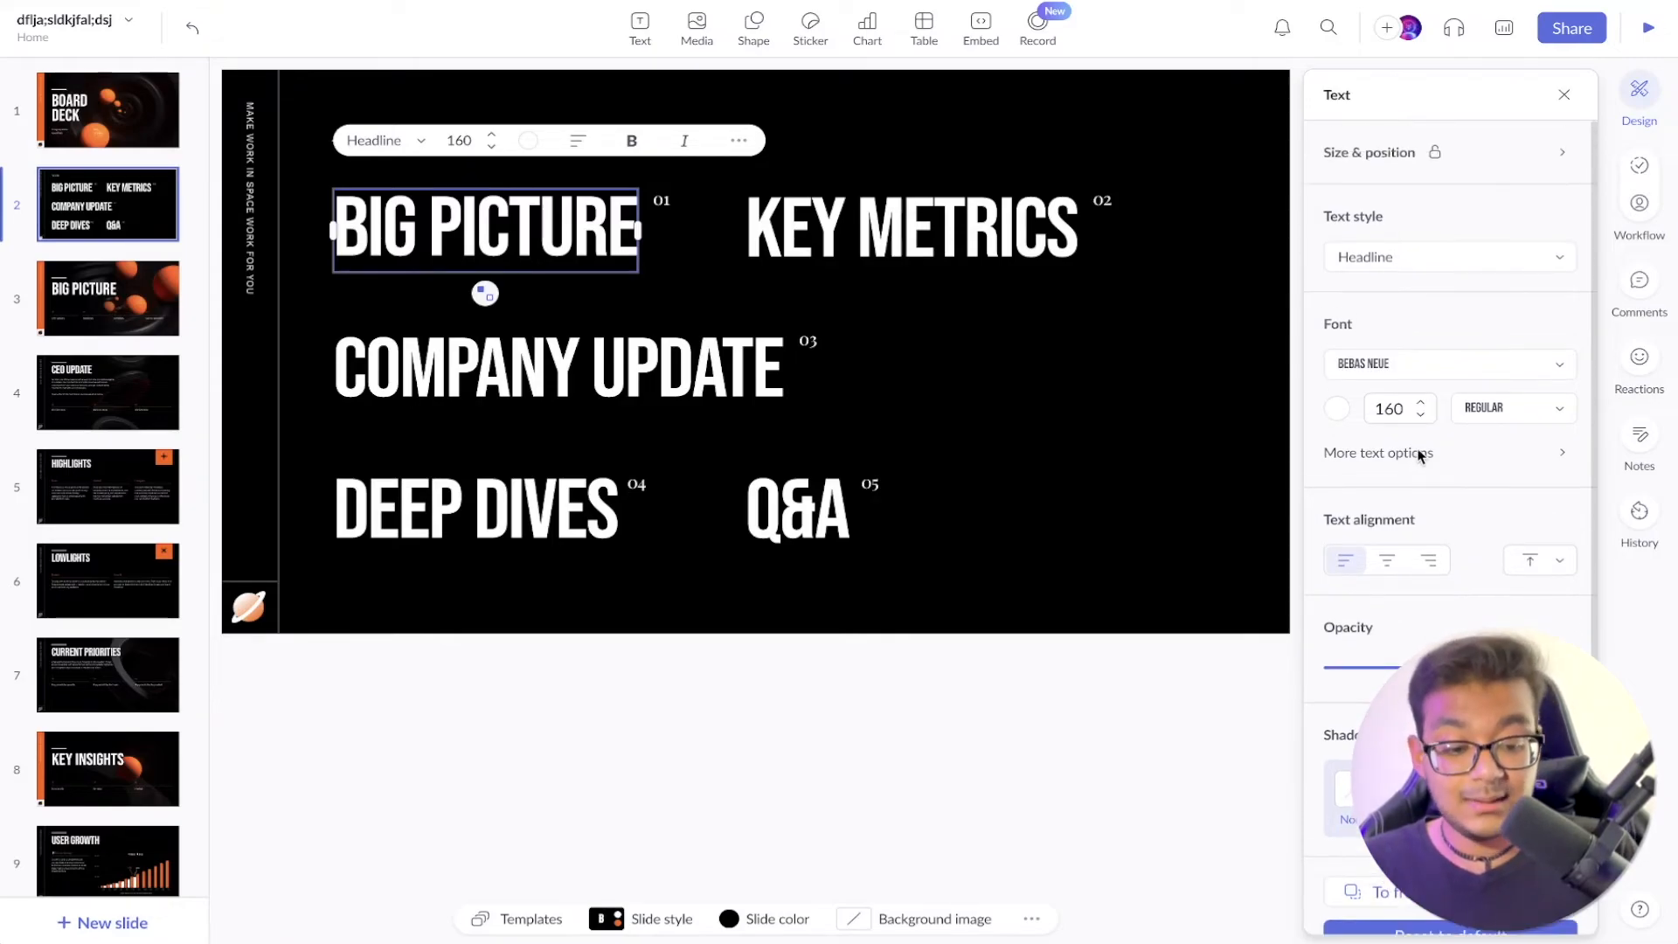
{"action": "left_click", "coordinate": [1338, 411]}
{"action": "left_click", "coordinate": [1339, 418]}
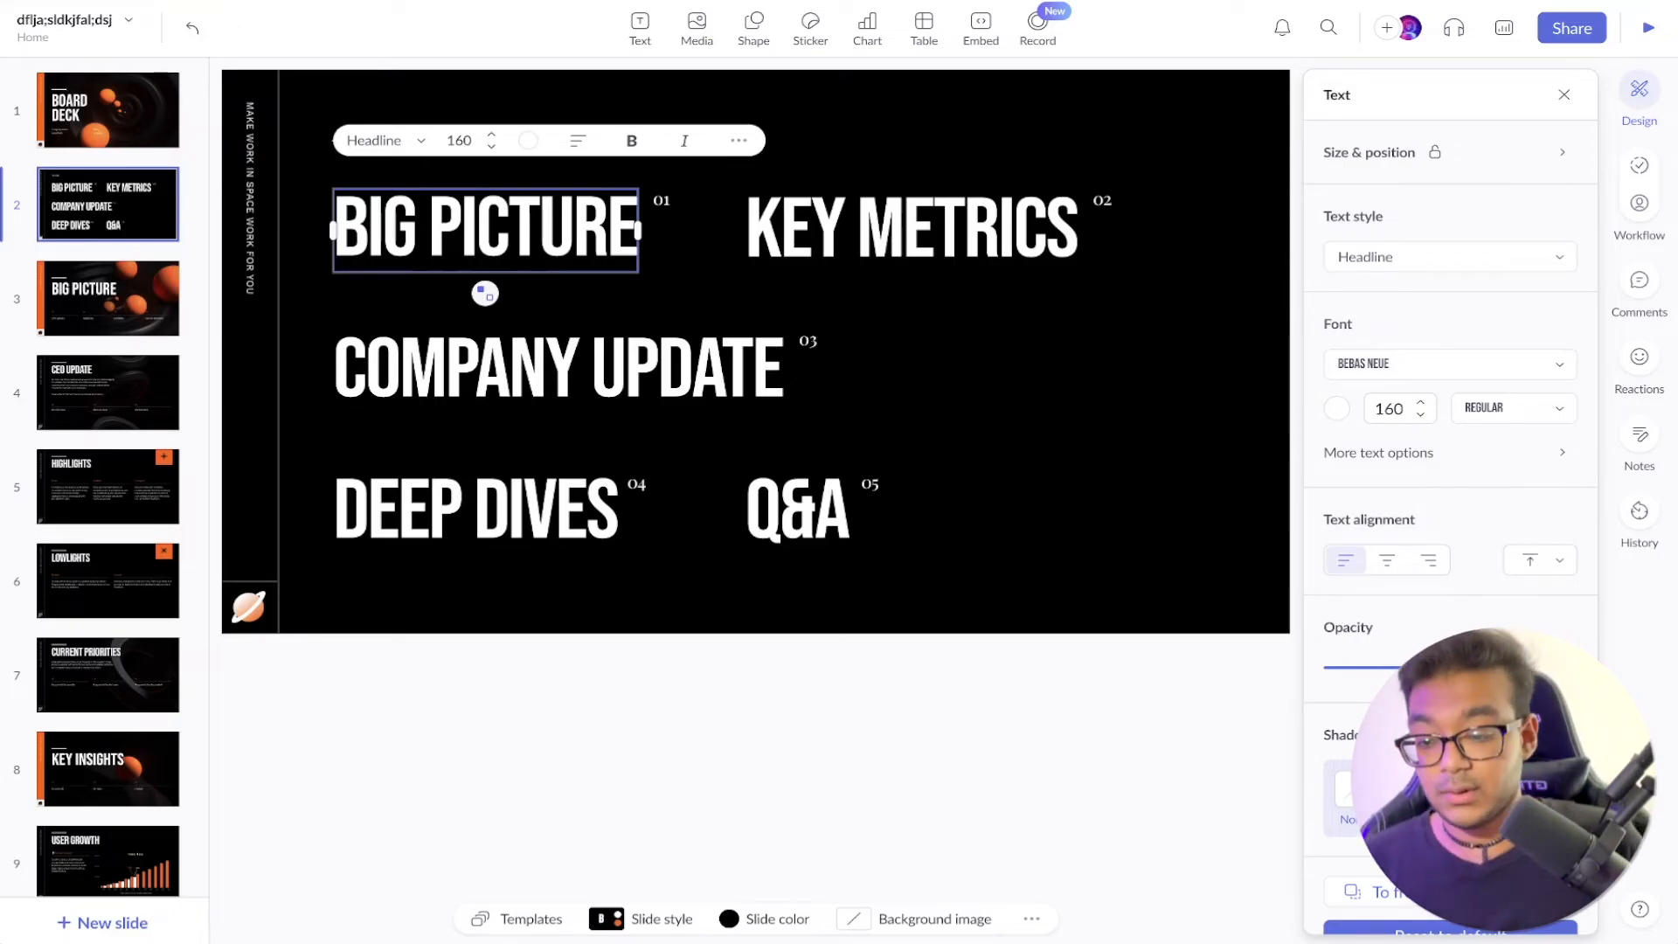
Look at the first slides in order, from the title slide to the CEO Update slide
{"action": "left_click", "coordinate": [111, 108]}
{"action": "left_click", "coordinate": [110, 208]}
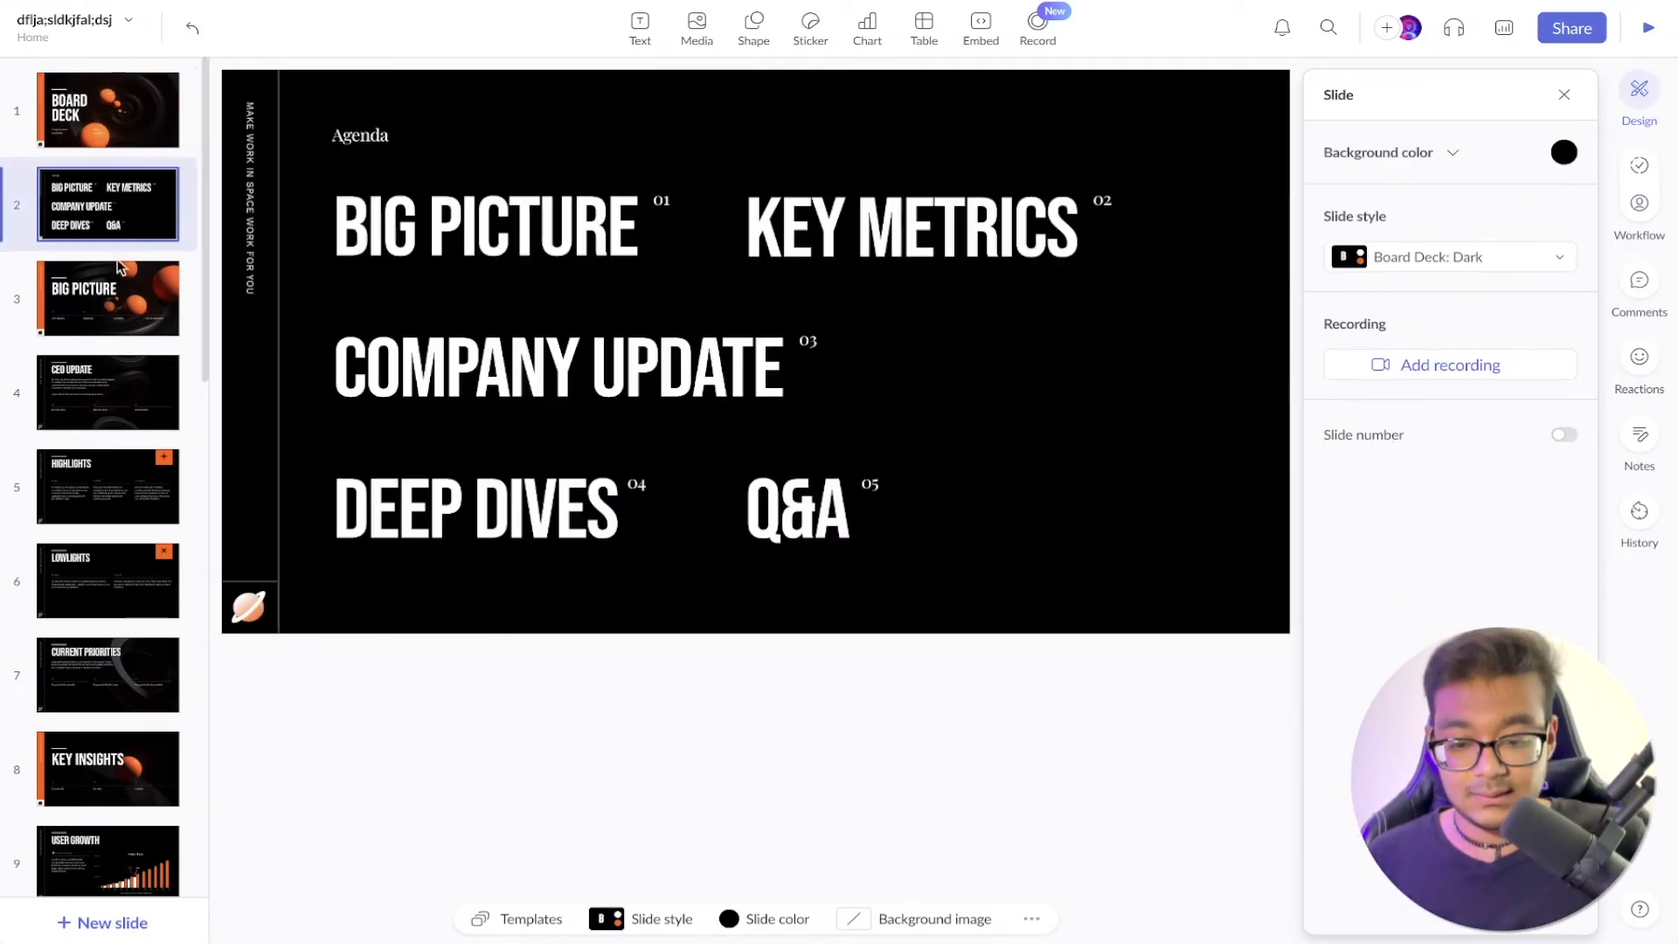
{"action": "left_click", "coordinate": [117, 310]}
{"action": "left_click", "coordinate": [117, 406]}
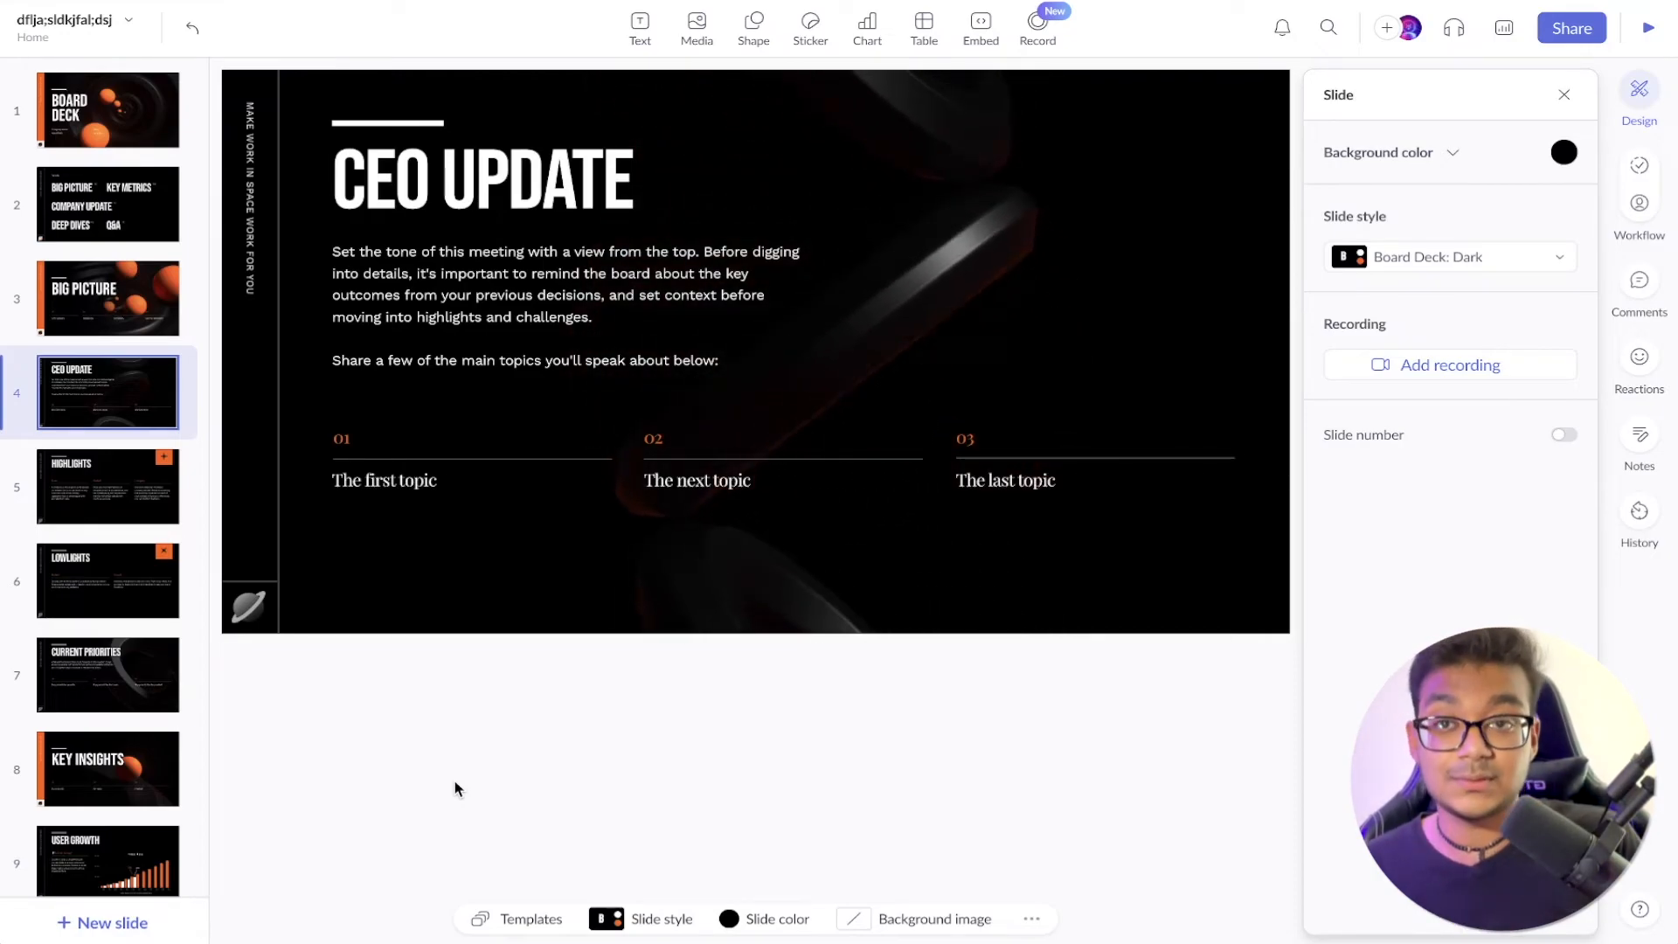
Try a circular recording placeholder on the CEO Update slide, remove it, and check the options for inviting others
{"action": "left_click", "coordinate": [1041, 28]}
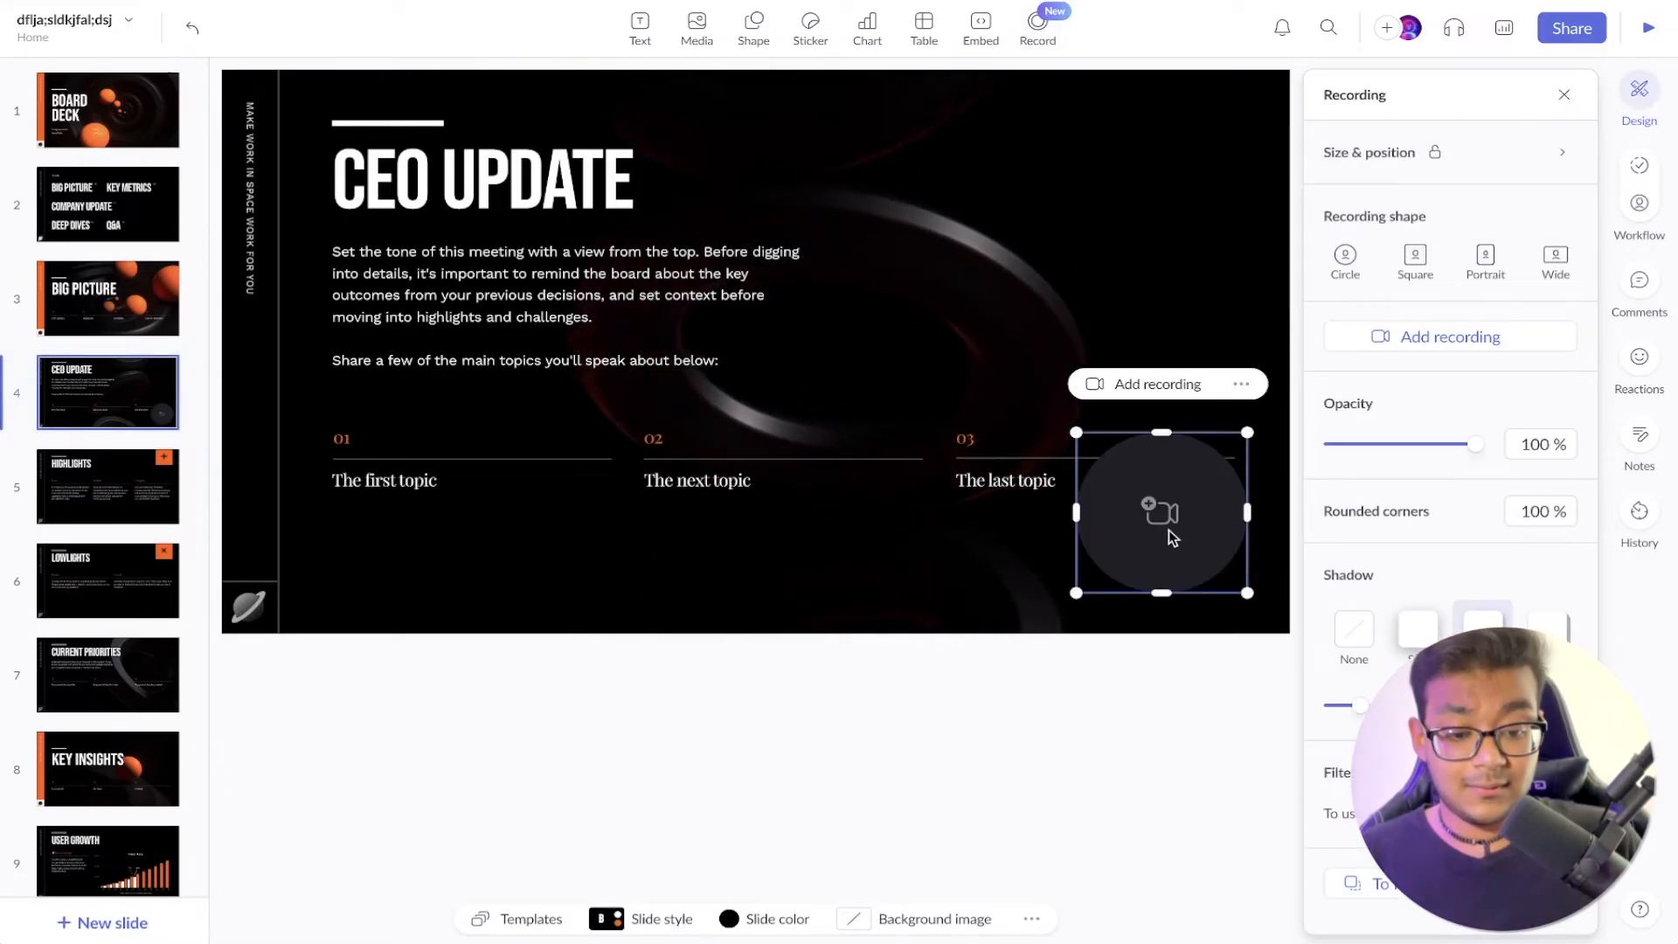
{"action": "key", "text": "Delete"}
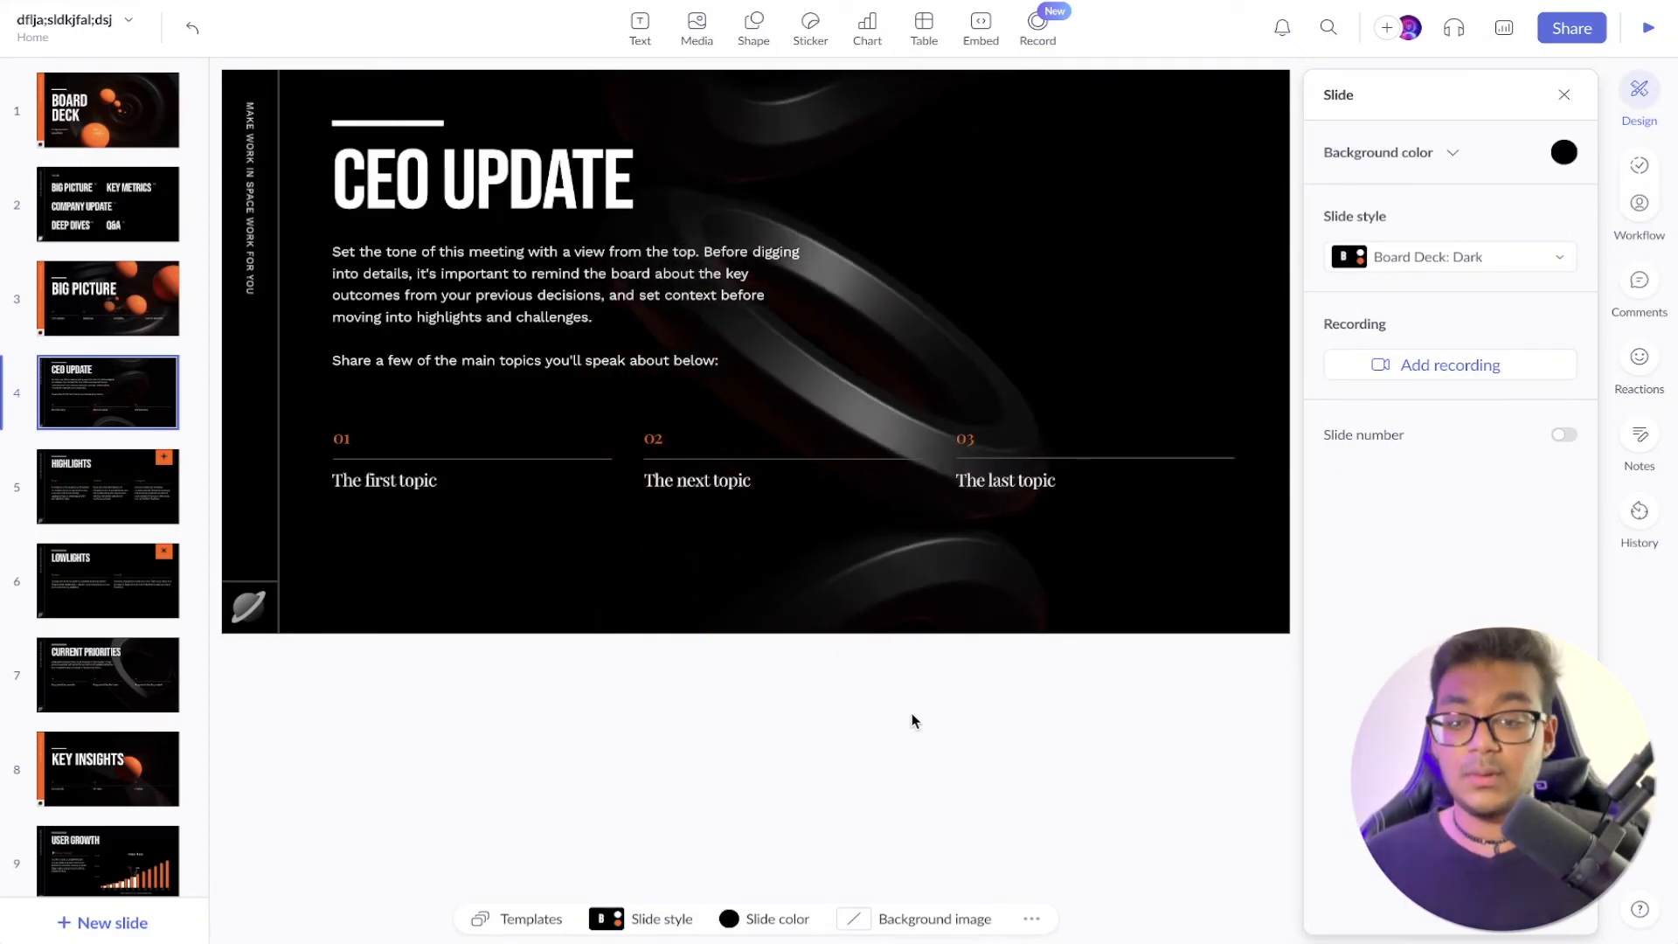
{"action": "left_click", "coordinate": [1394, 29]}
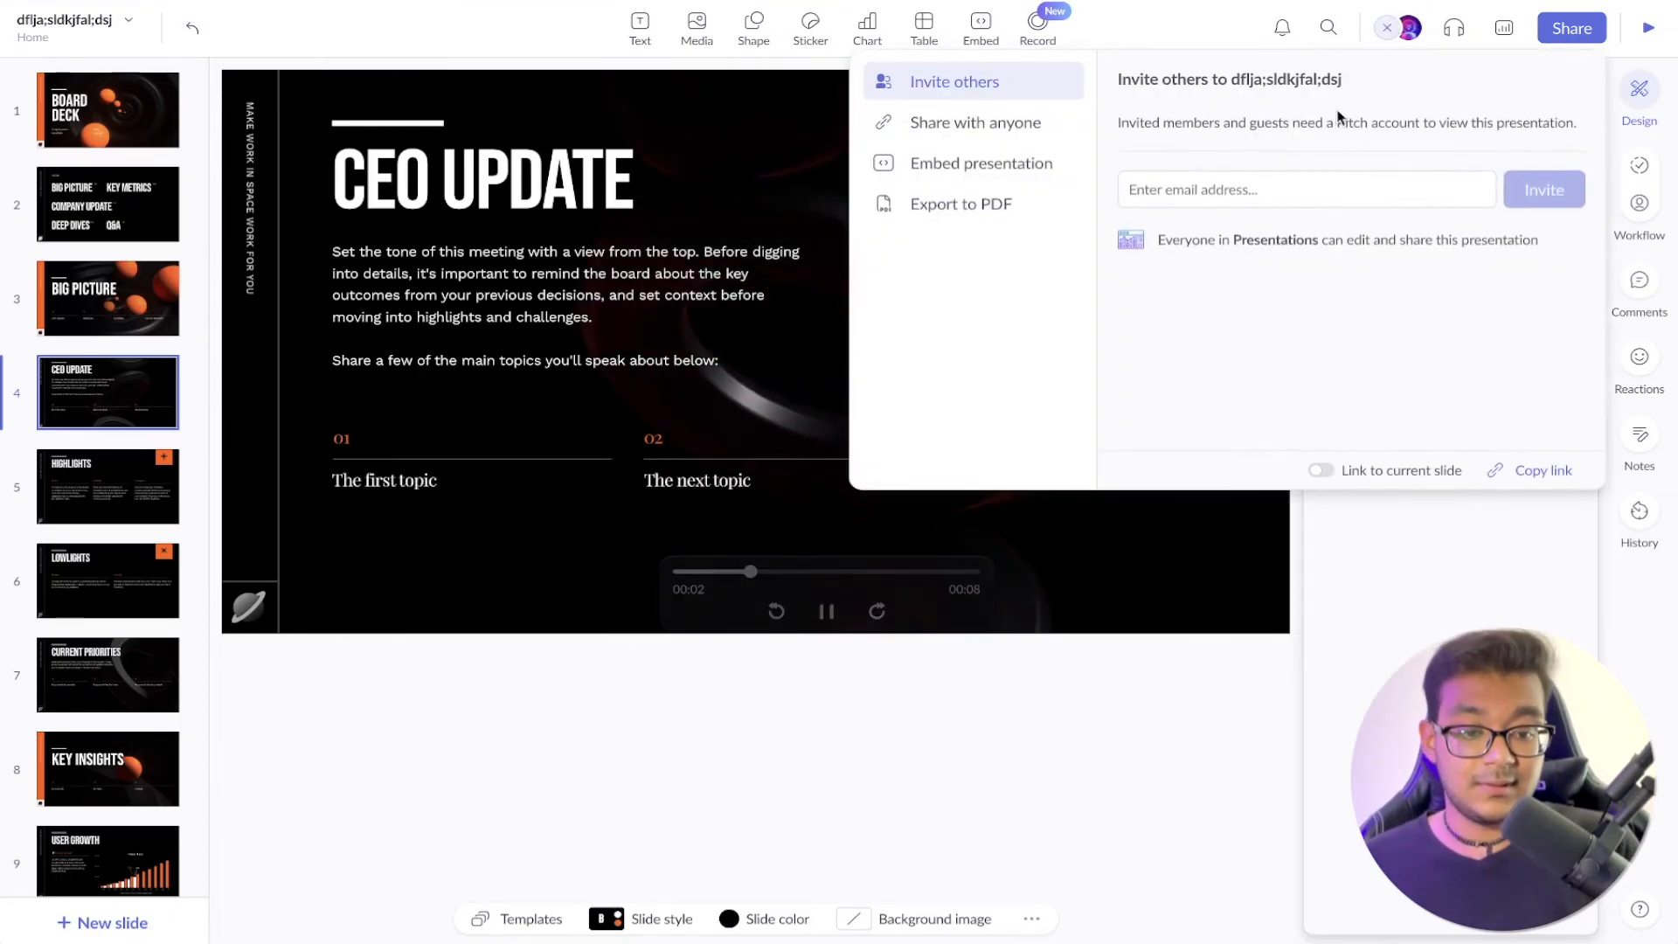
{"action": "left_click", "coordinate": [1051, 723]}
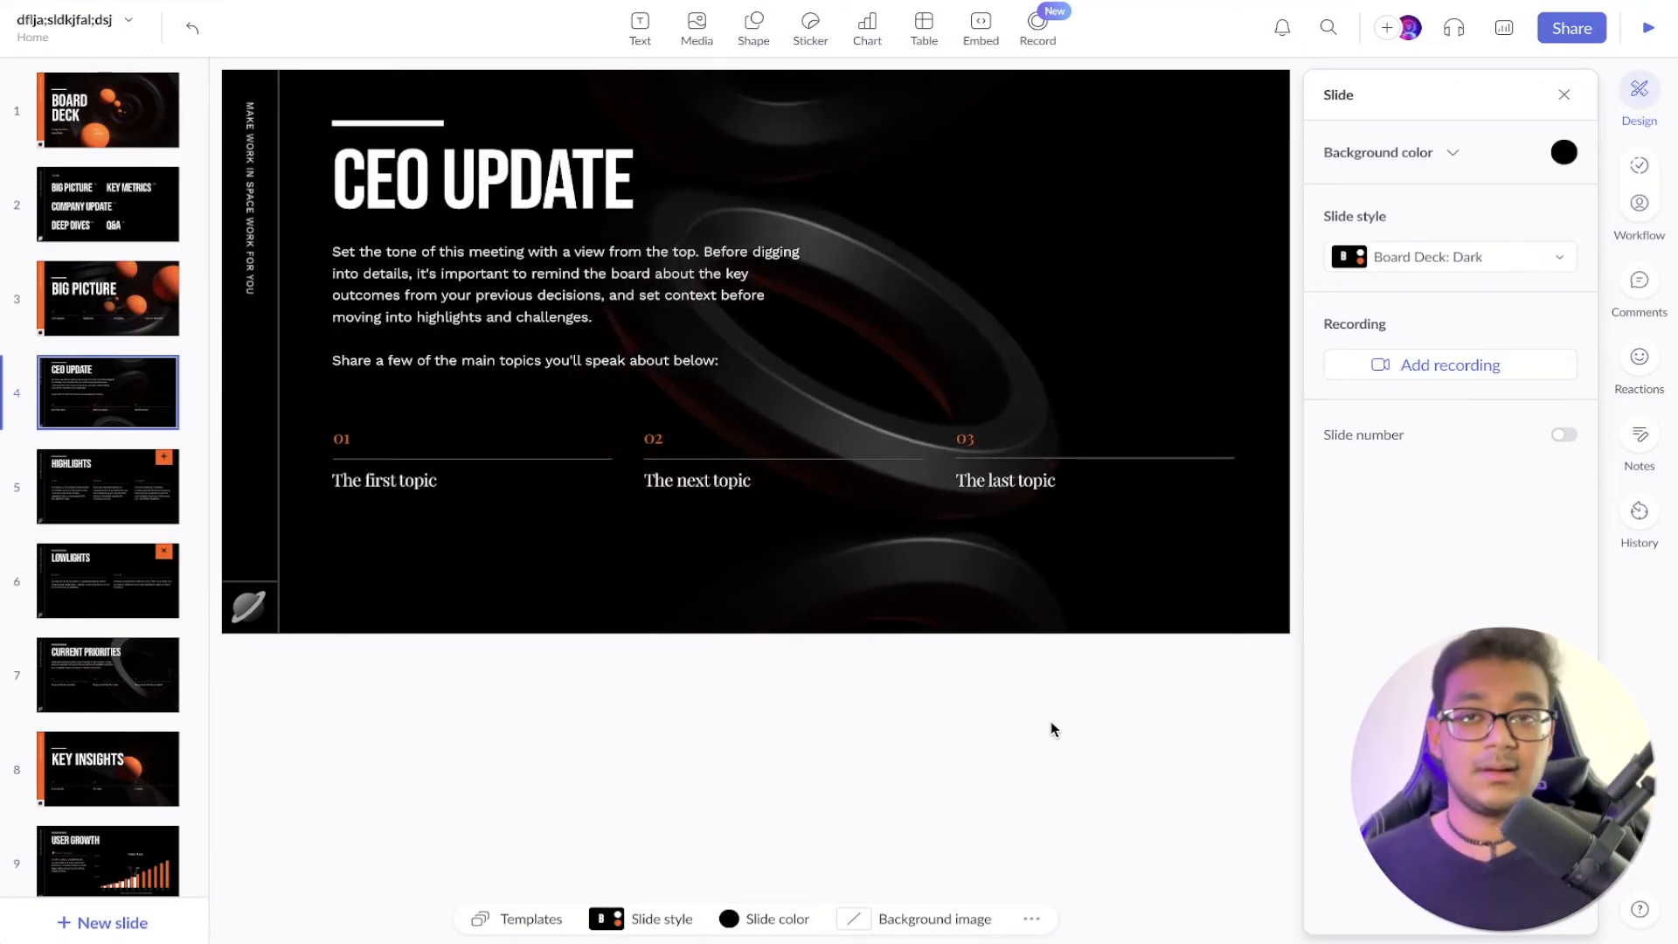
Return to the title slide, view the title's text settings, and flip through the following slides and back
{"action": "left_click", "coordinate": [102, 119]}
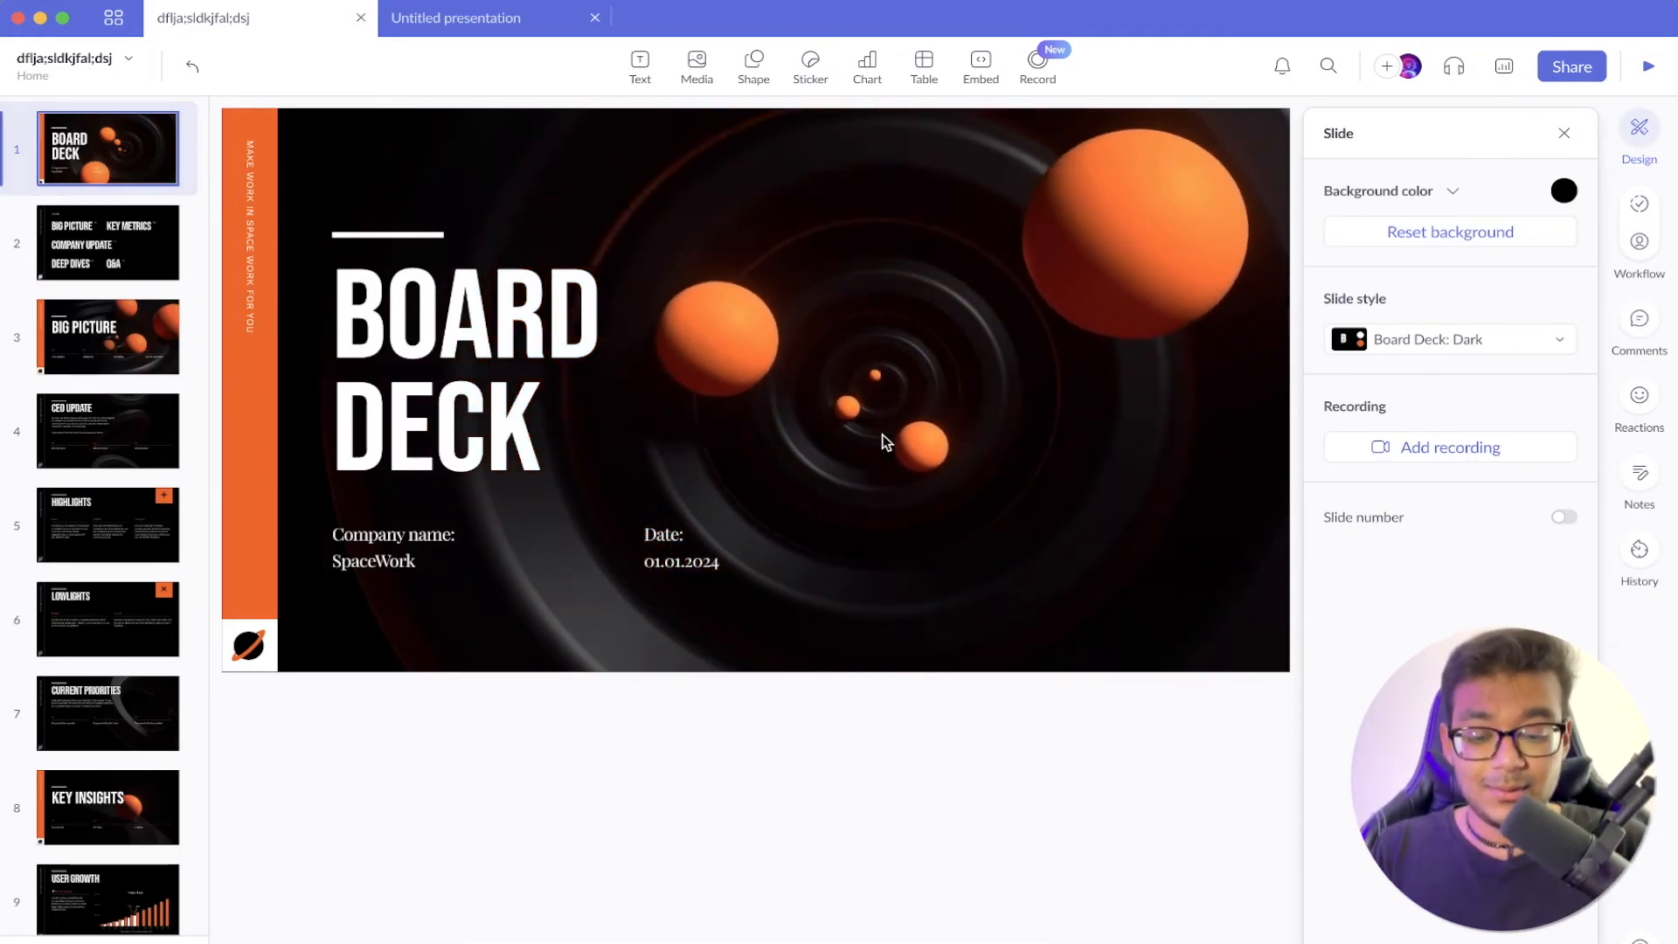
{"action": "left_click", "coordinate": [480, 382]}
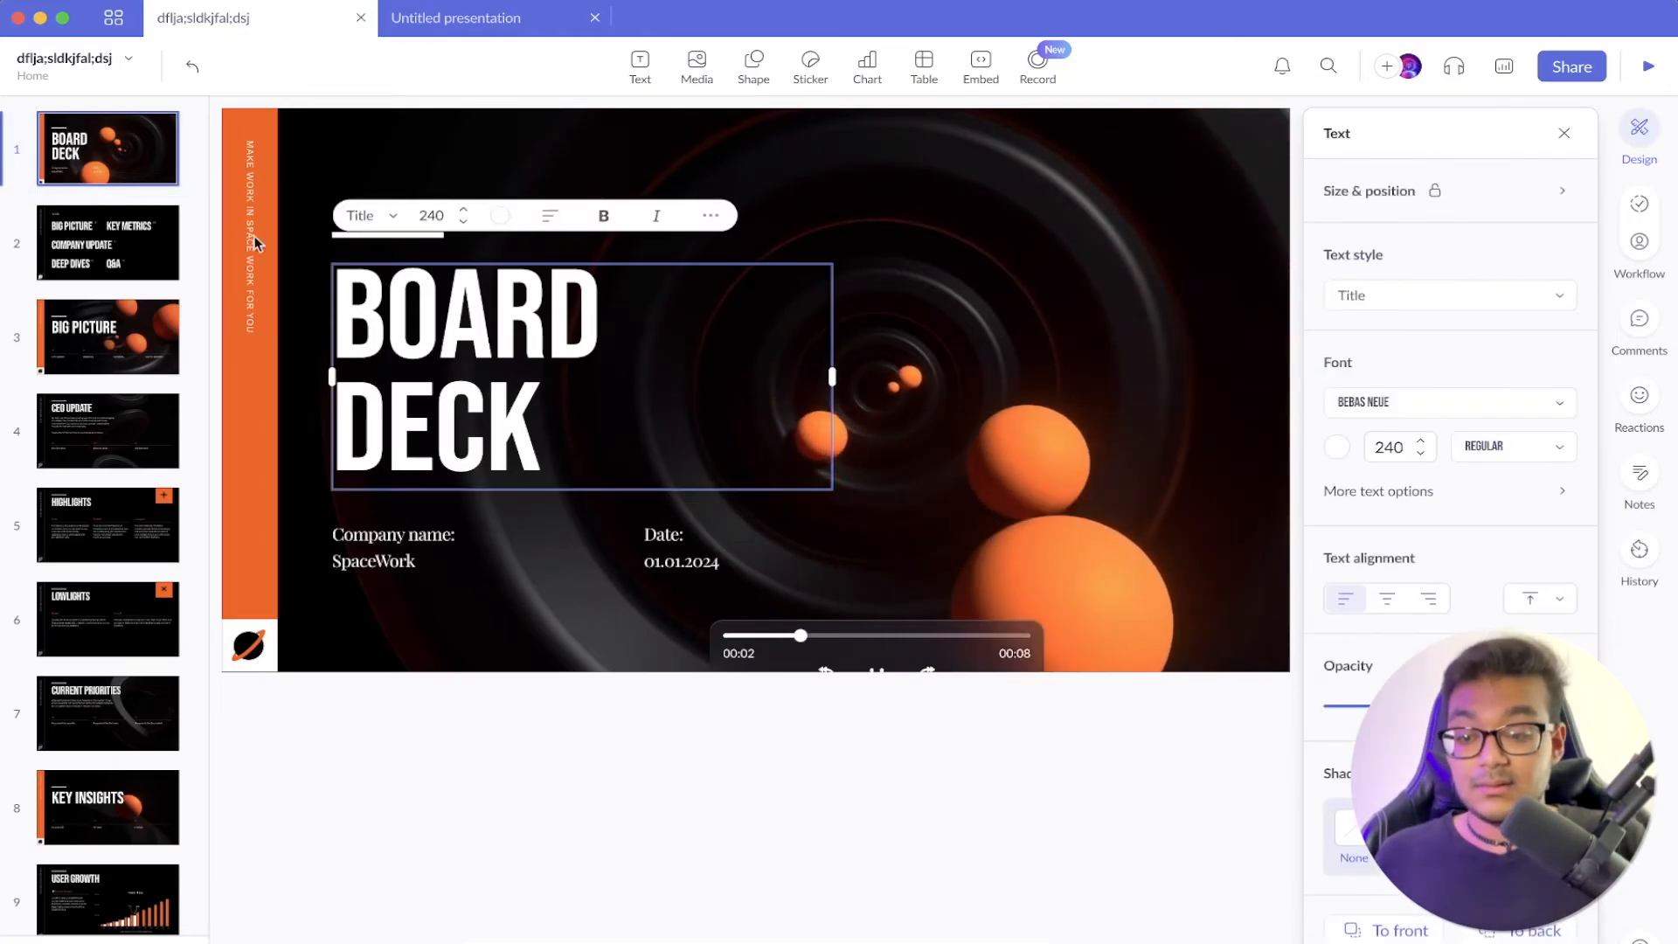
{"action": "left_click", "coordinate": [123, 244]}
{"action": "key", "text": "Down"}
{"action": "key", "text": "Up"}
{"action": "key", "text": "Up"}
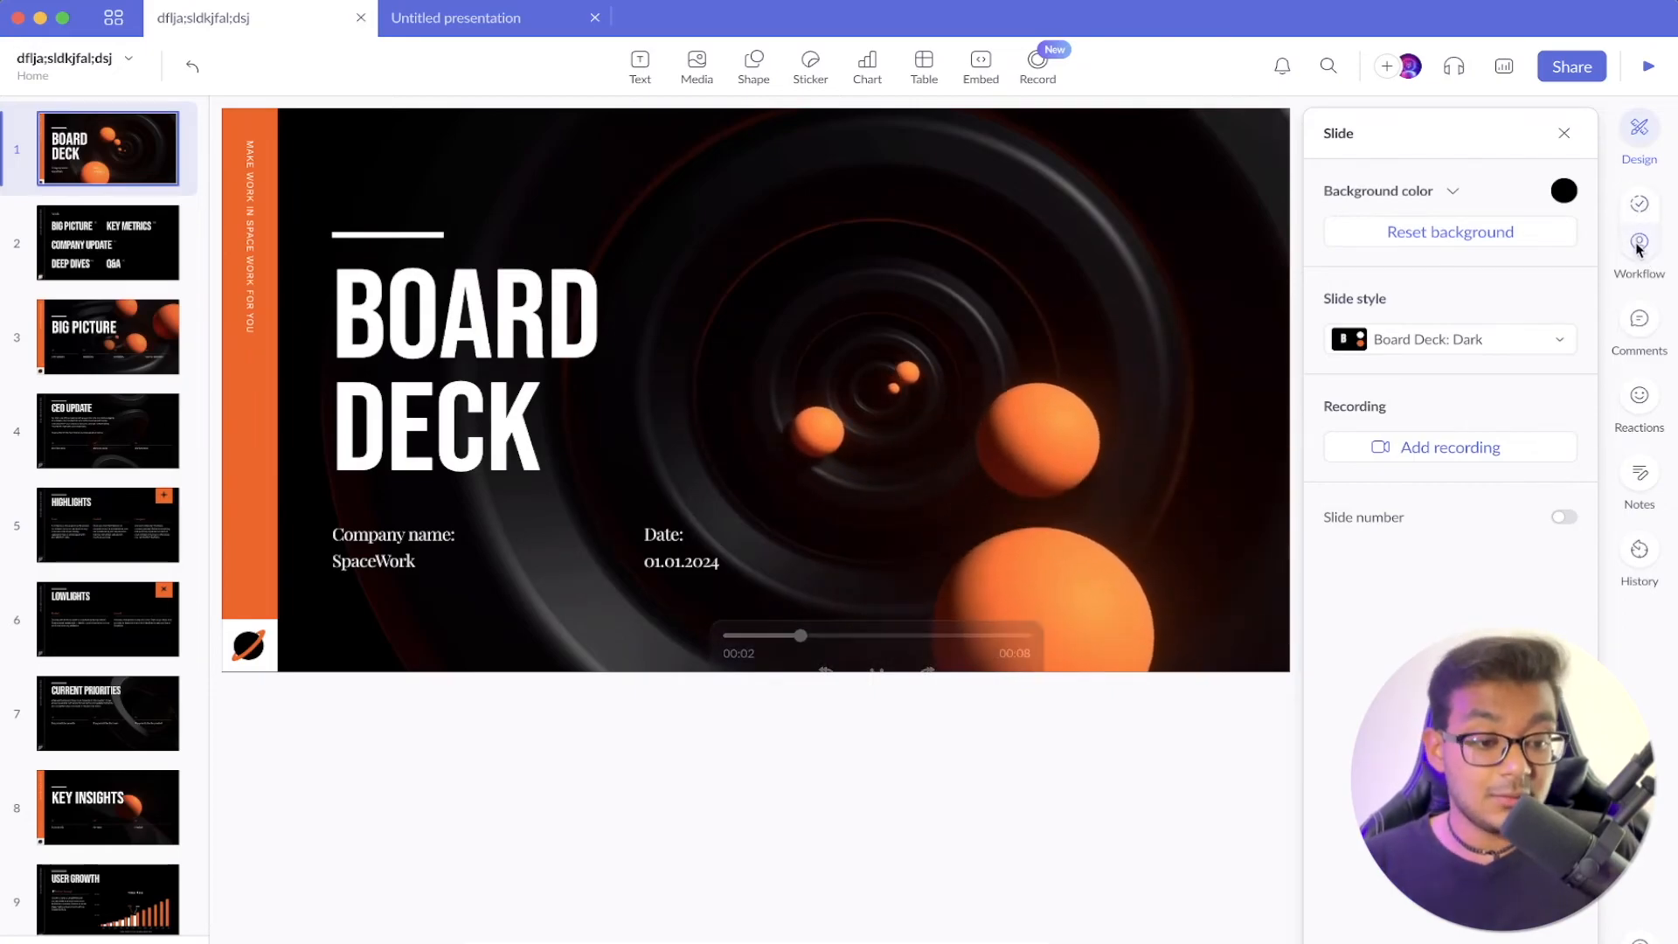
Check the title slide's status options, slide assignment, reactions and speaker notes, and close the notes
{"action": "left_click", "coordinate": [1636, 209]}
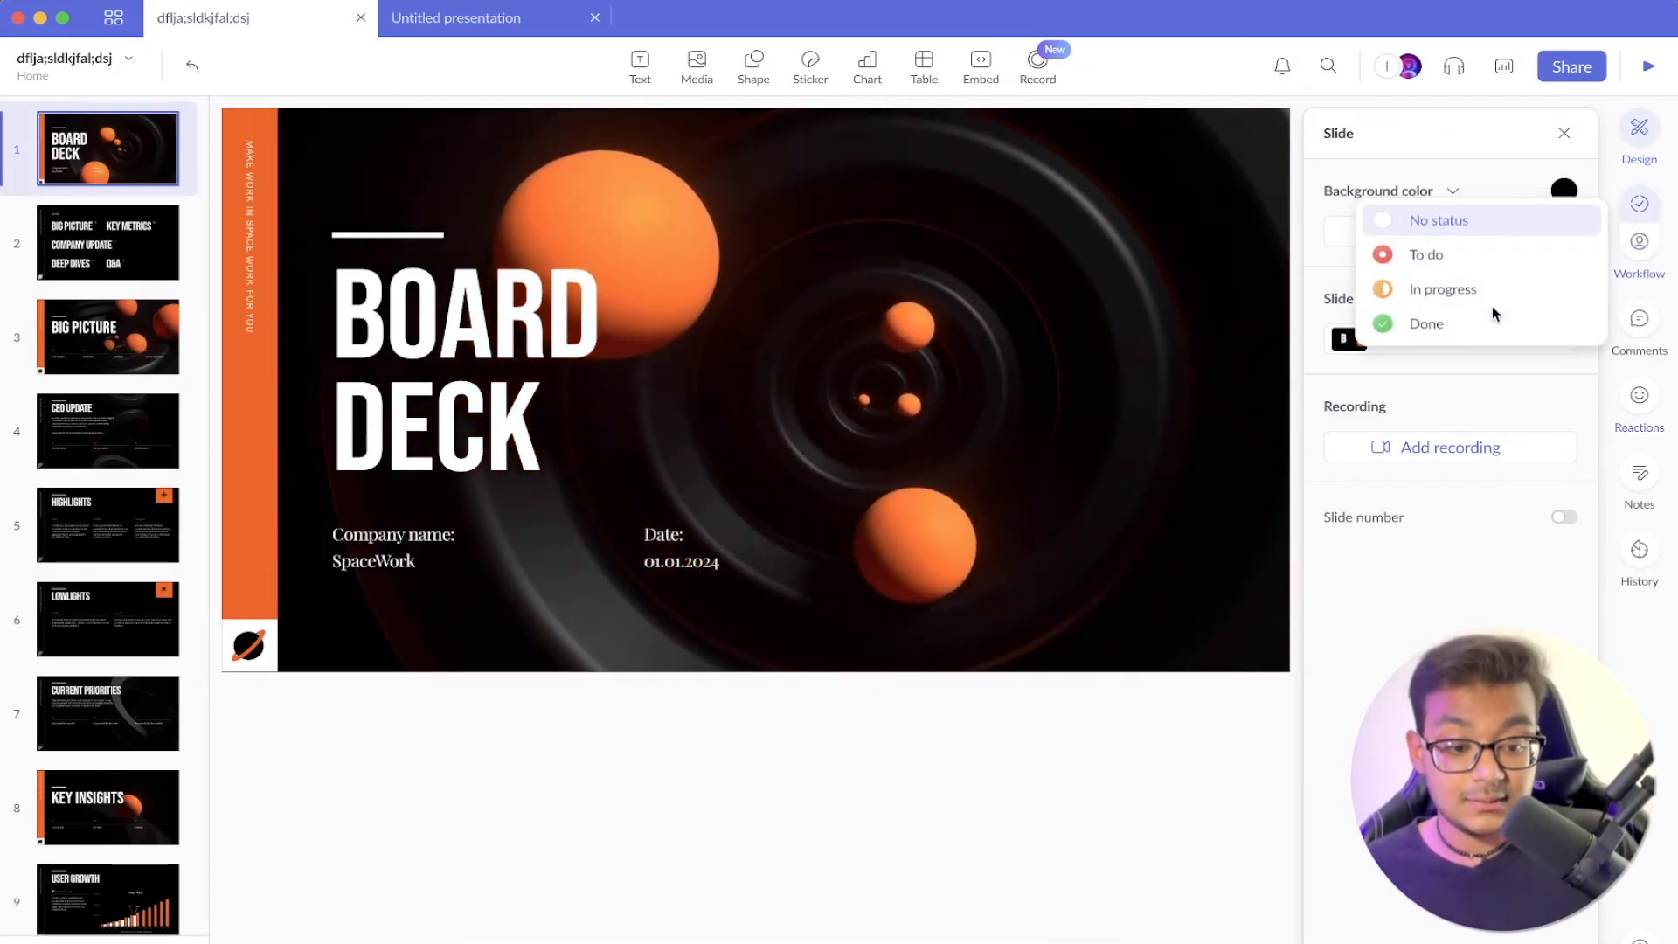
{"action": "left_click", "coordinate": [1638, 248]}
{"action": "left_click", "coordinate": [1638, 248]}
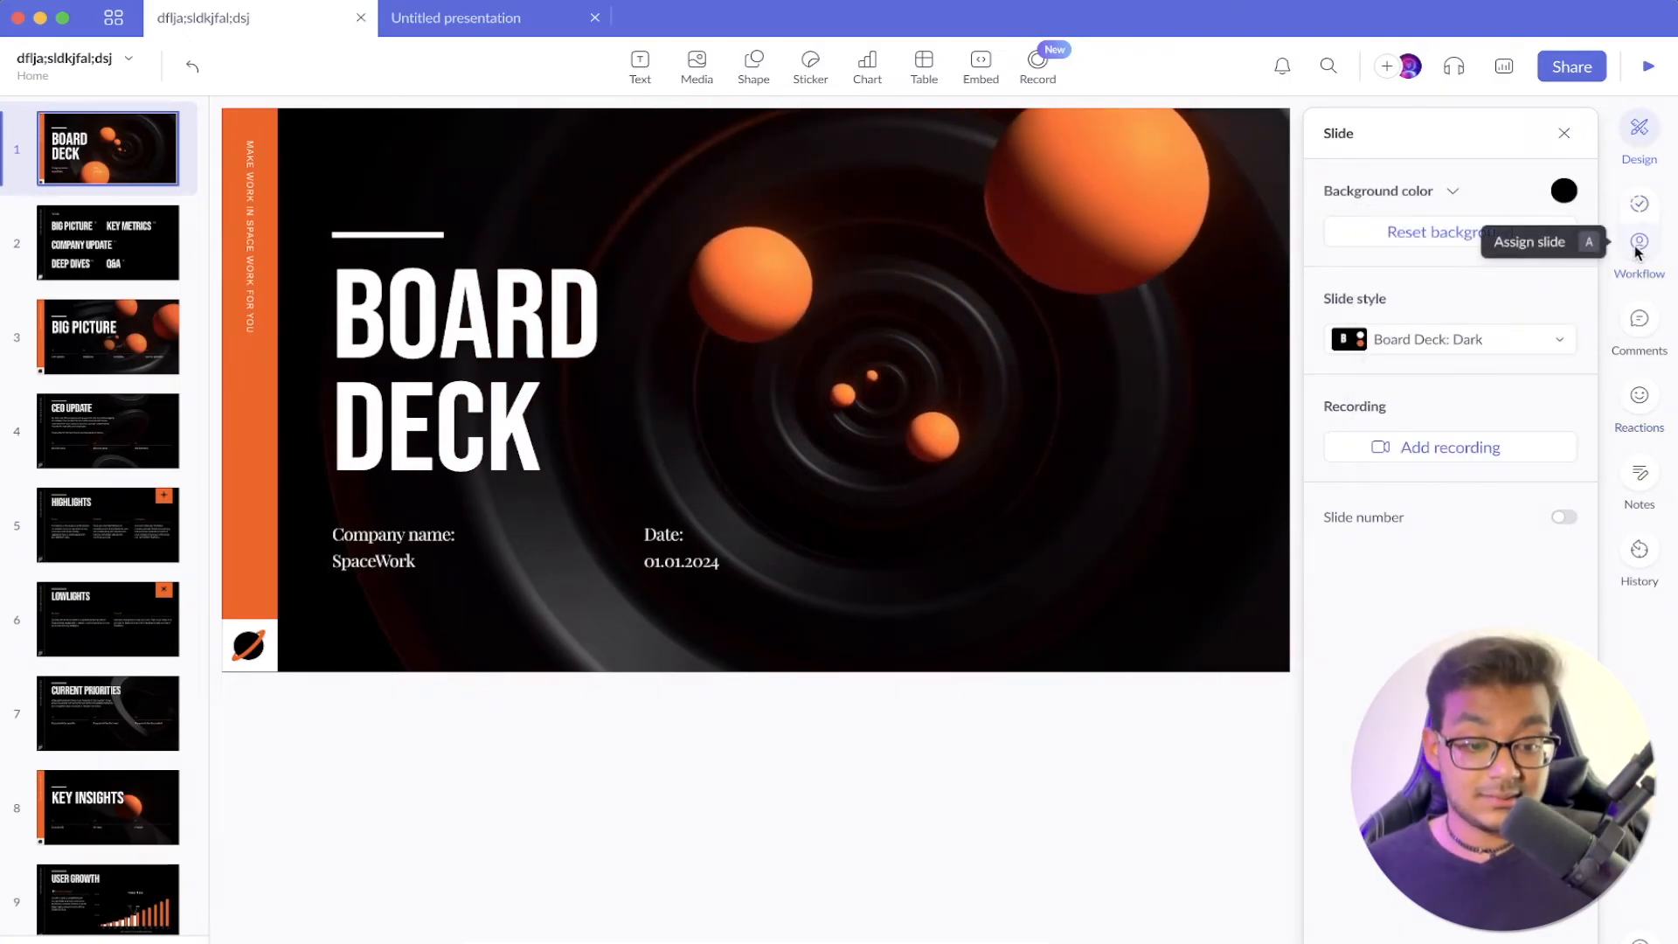
{"action": "left_click", "coordinate": [1641, 392]}
{"action": "left_click", "coordinate": [1640, 476]}
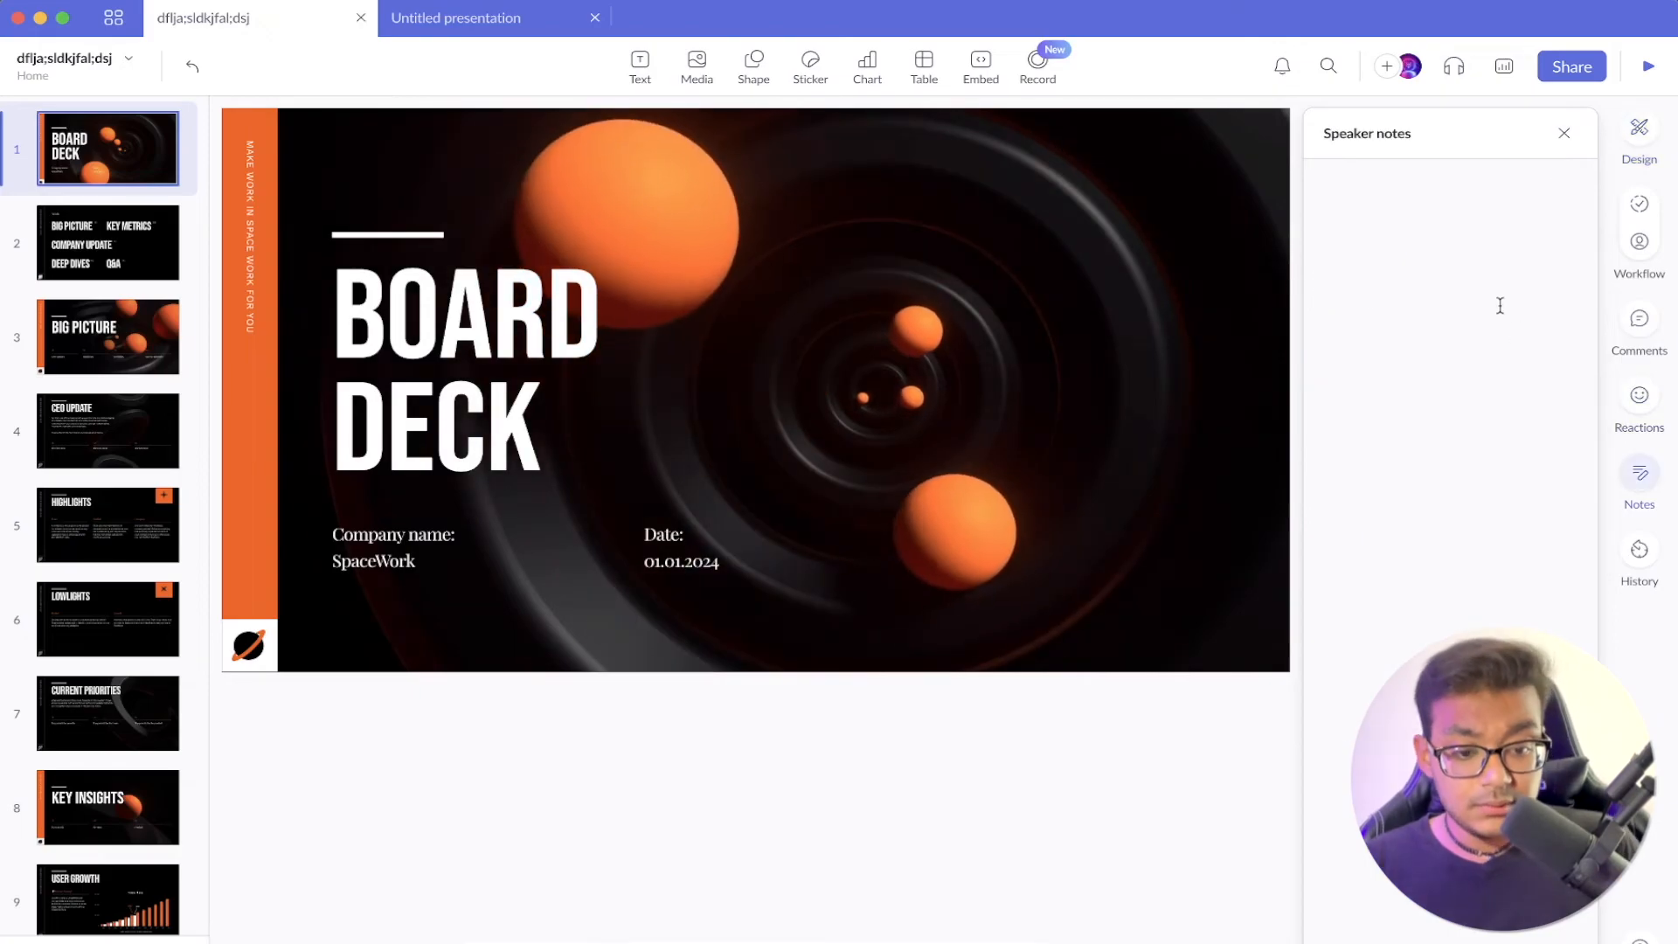
{"action": "left_click", "coordinate": [1562, 129]}
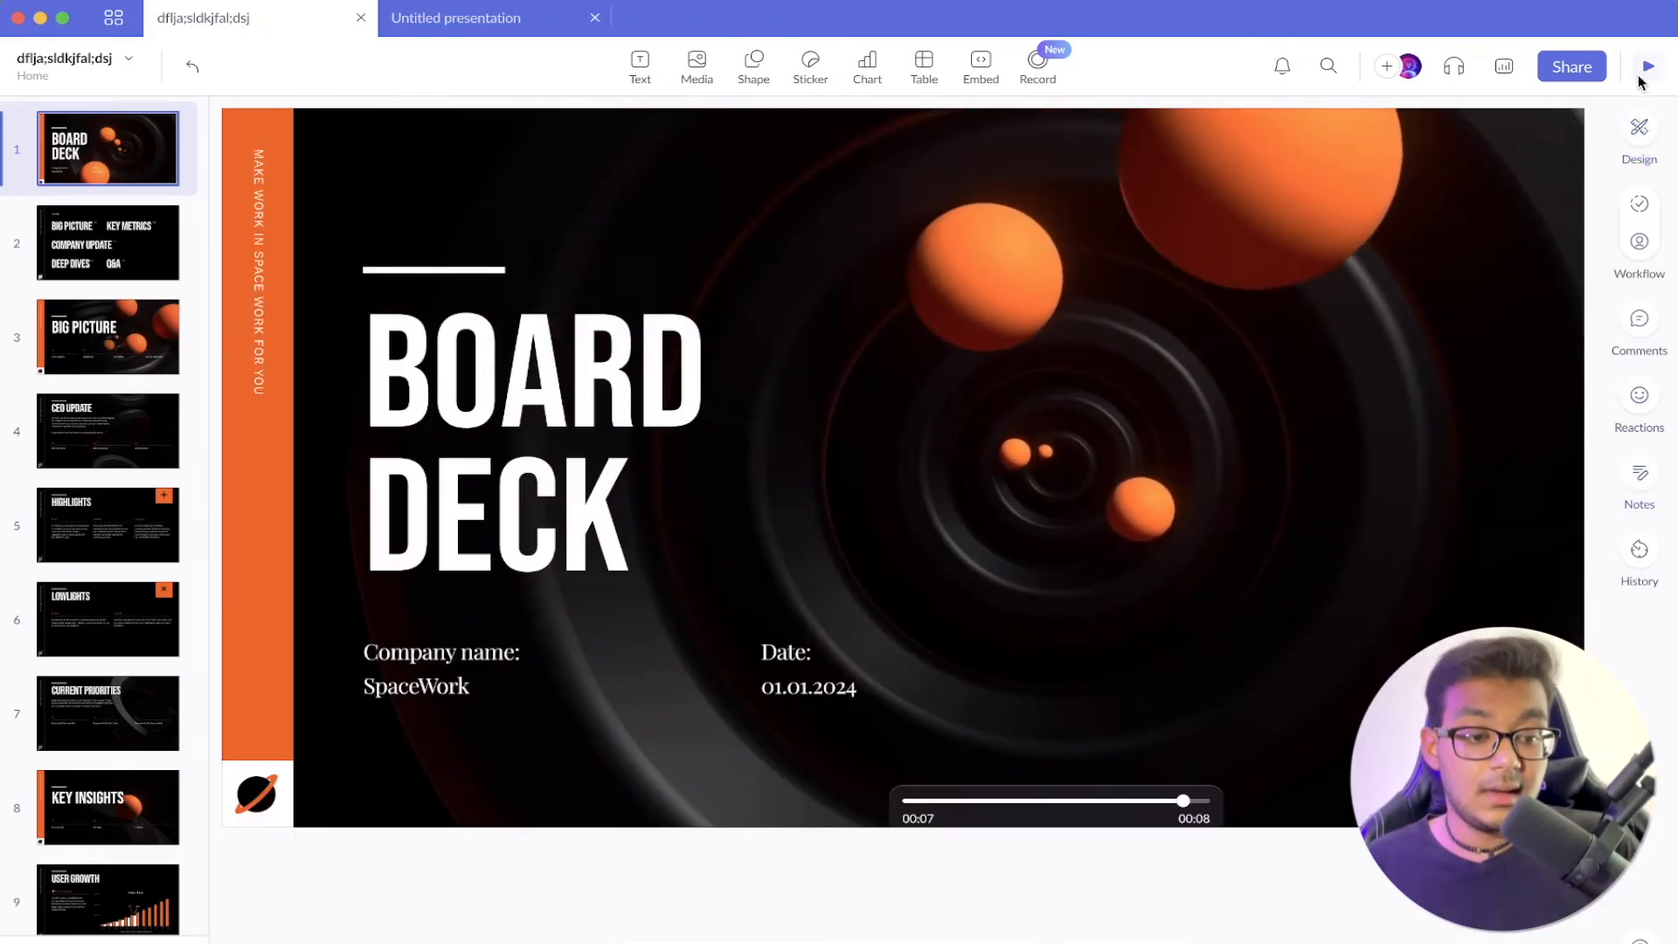